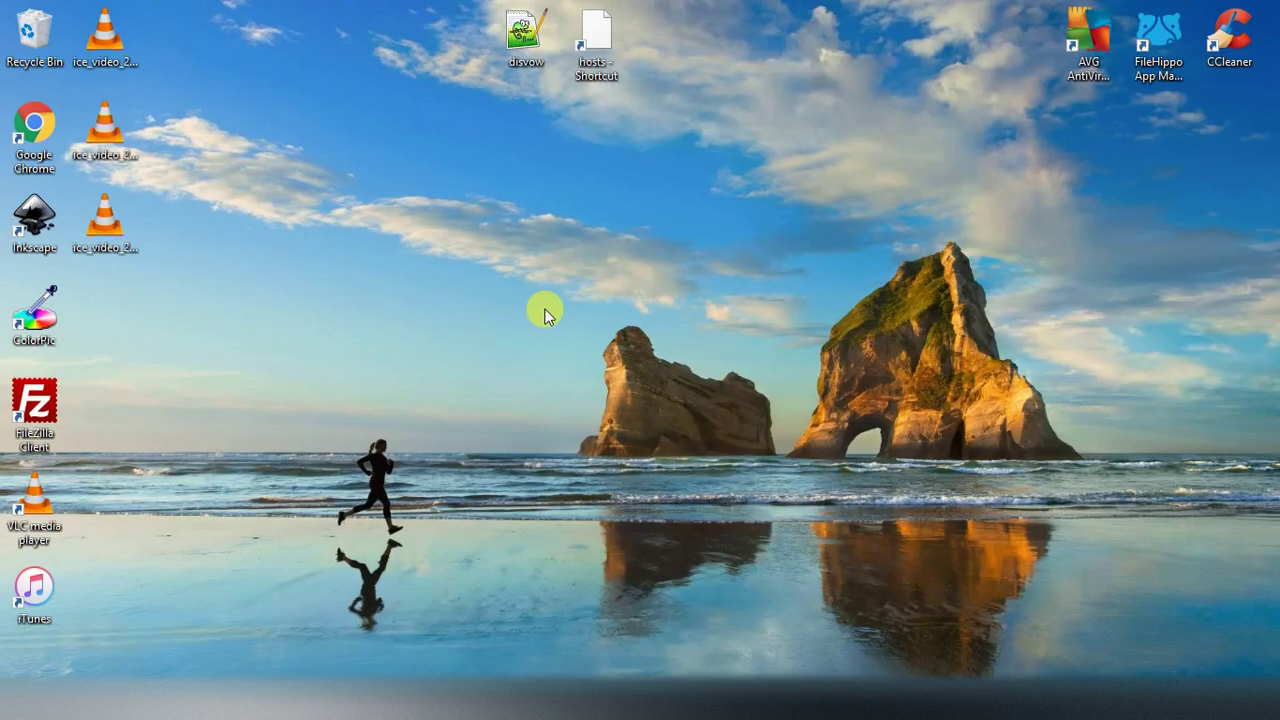
Create a new folder on the desktop named twentynineteen-child.
{"action": "right_click", "coordinate": [544, 315]}
{"action": "mouse_move", "coordinate": [693, 484]}
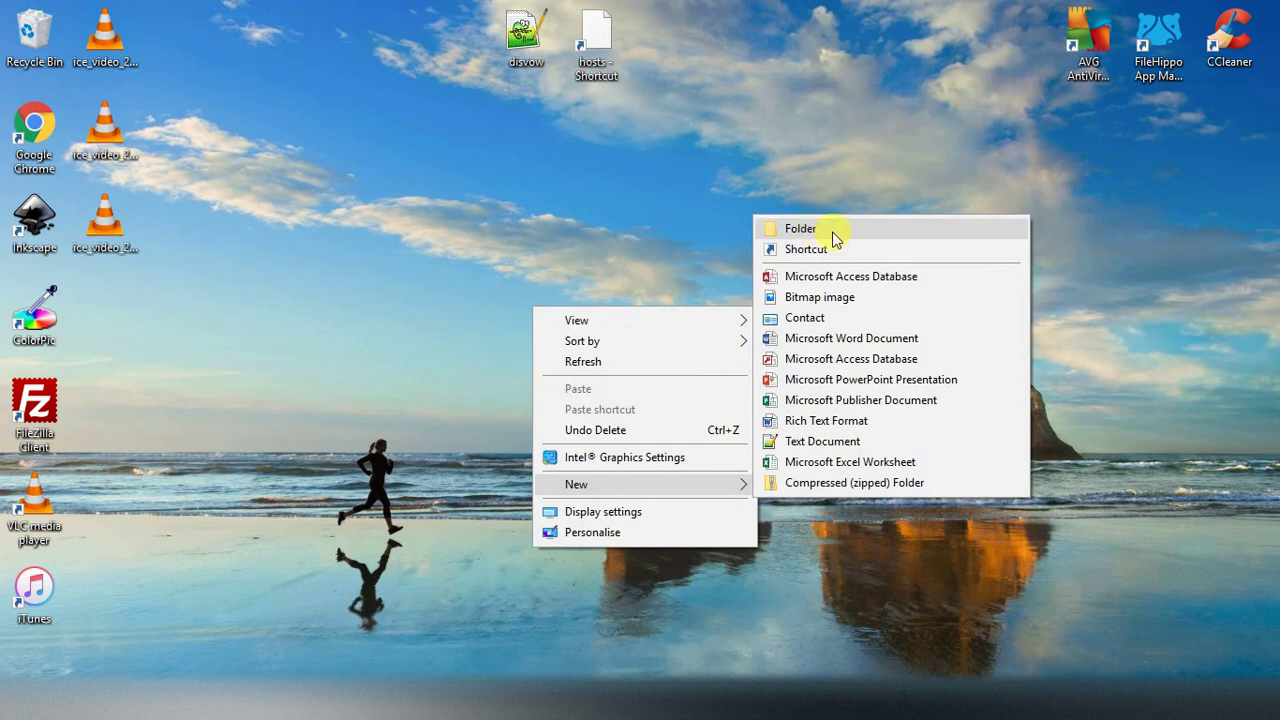
{"action": "left_click", "coordinate": [832, 232]}
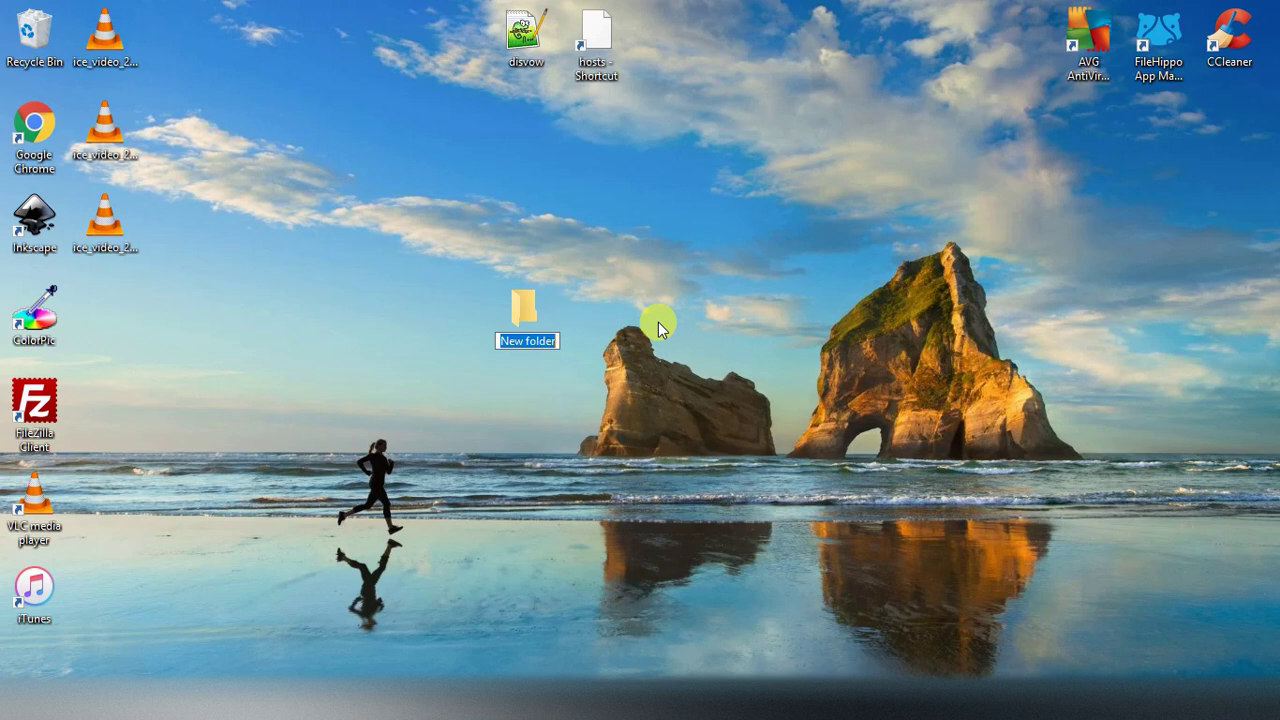
{"action": "type", "text": "twe"}
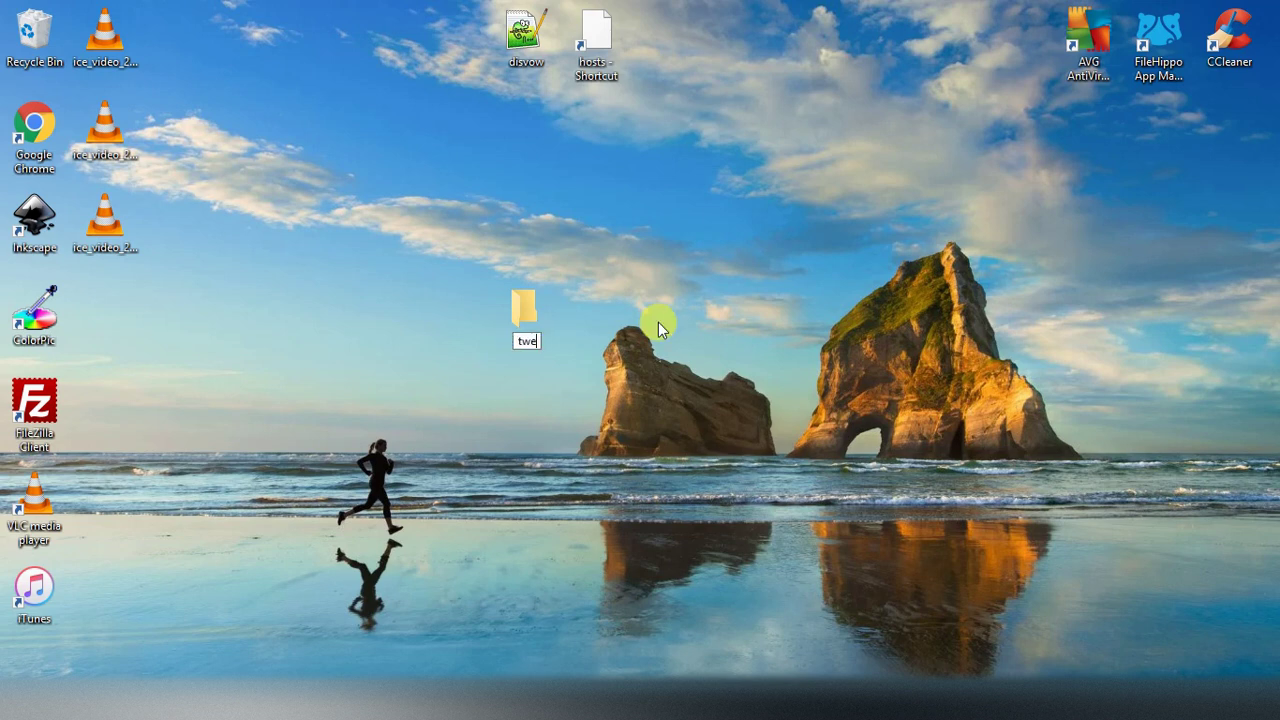
{"action": "type", "text": "ntynineteen"}
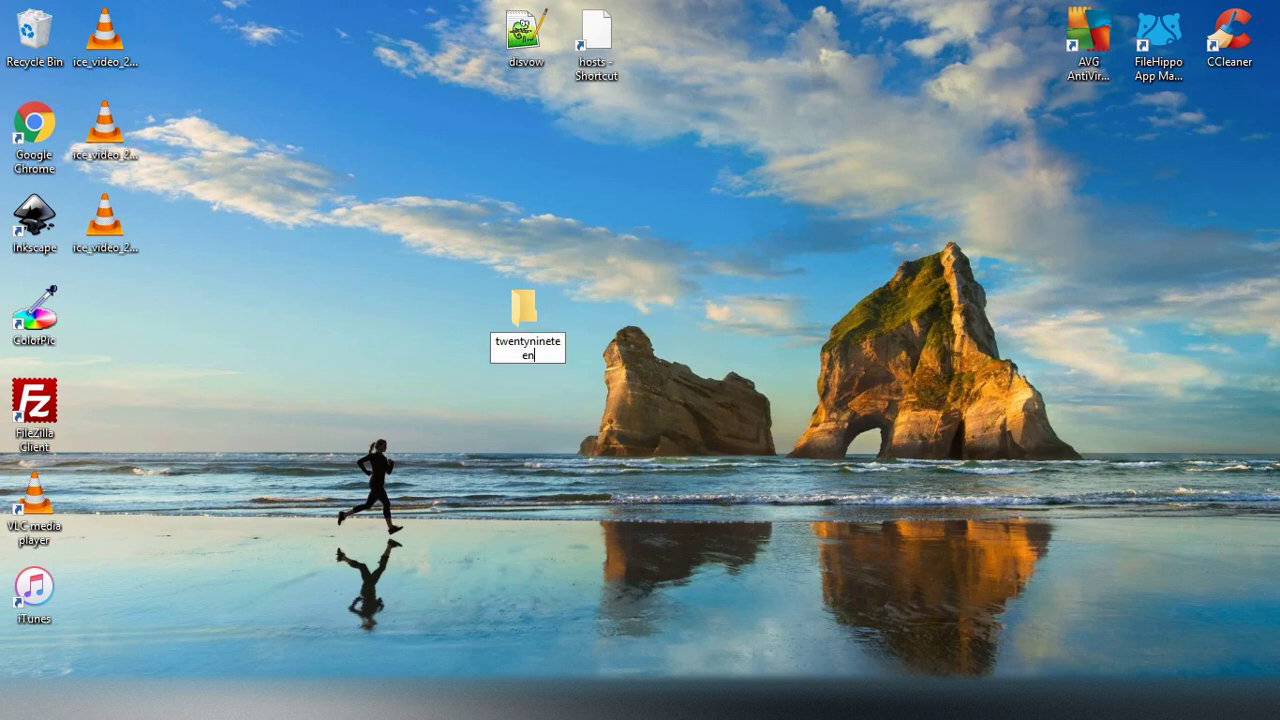
{"action": "type", "text": "-child"}
{"action": "key", "text": "Return"}
{"action": "left_click", "coordinate": [538, 491]}
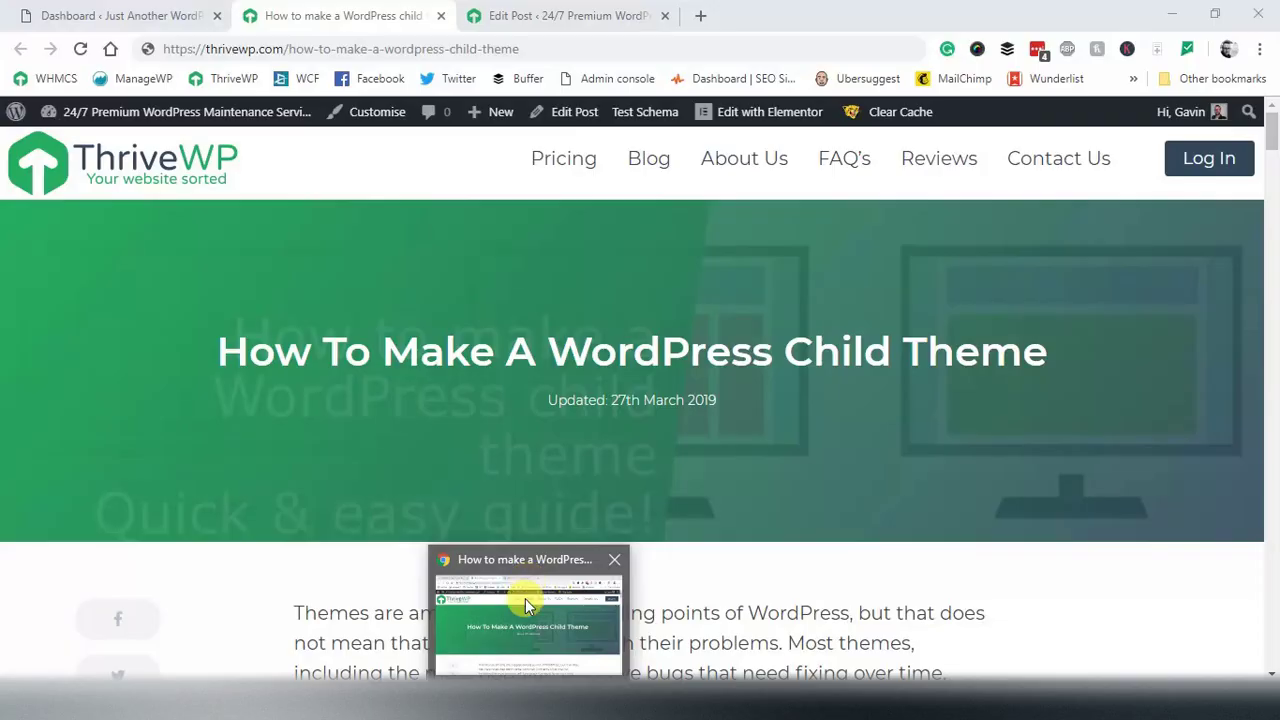
Switch to Chrome, open the WordPress dashboard's Themes page and activate the Twenty Nineteen theme.
{"action": "left_click", "coordinate": [523, 600]}
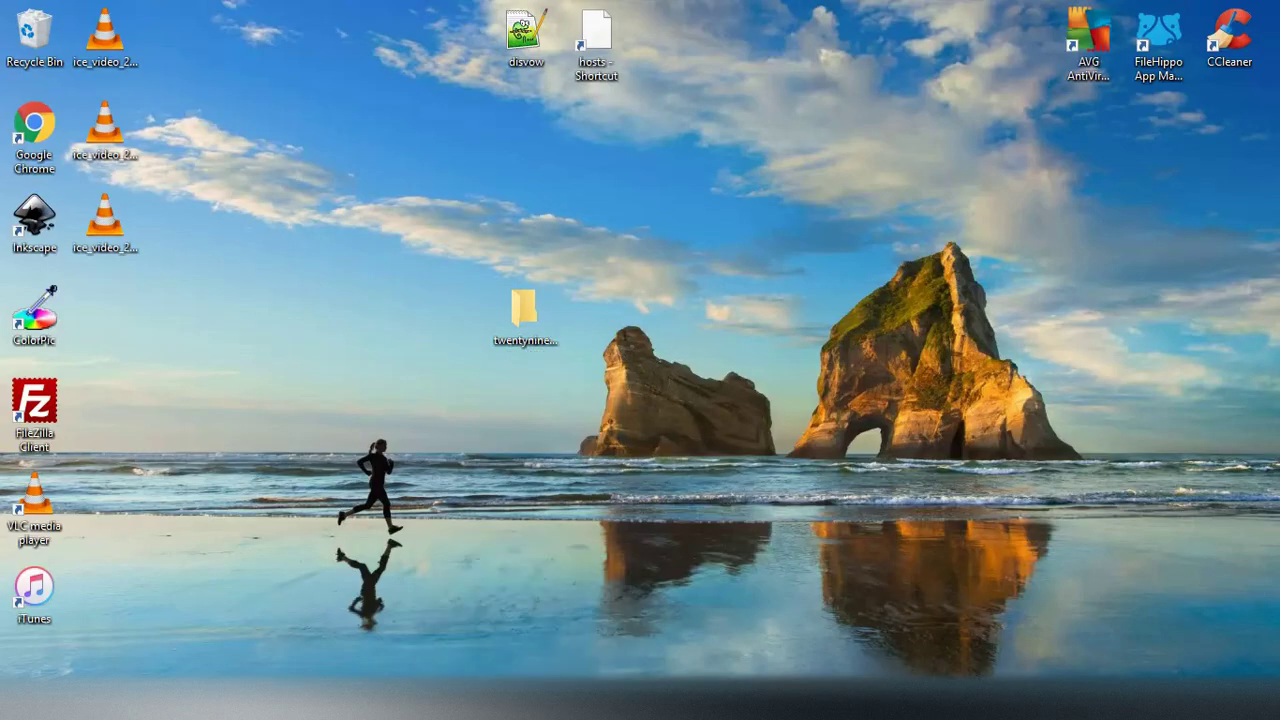
{"action": "left_click", "coordinate": [185, 15]}
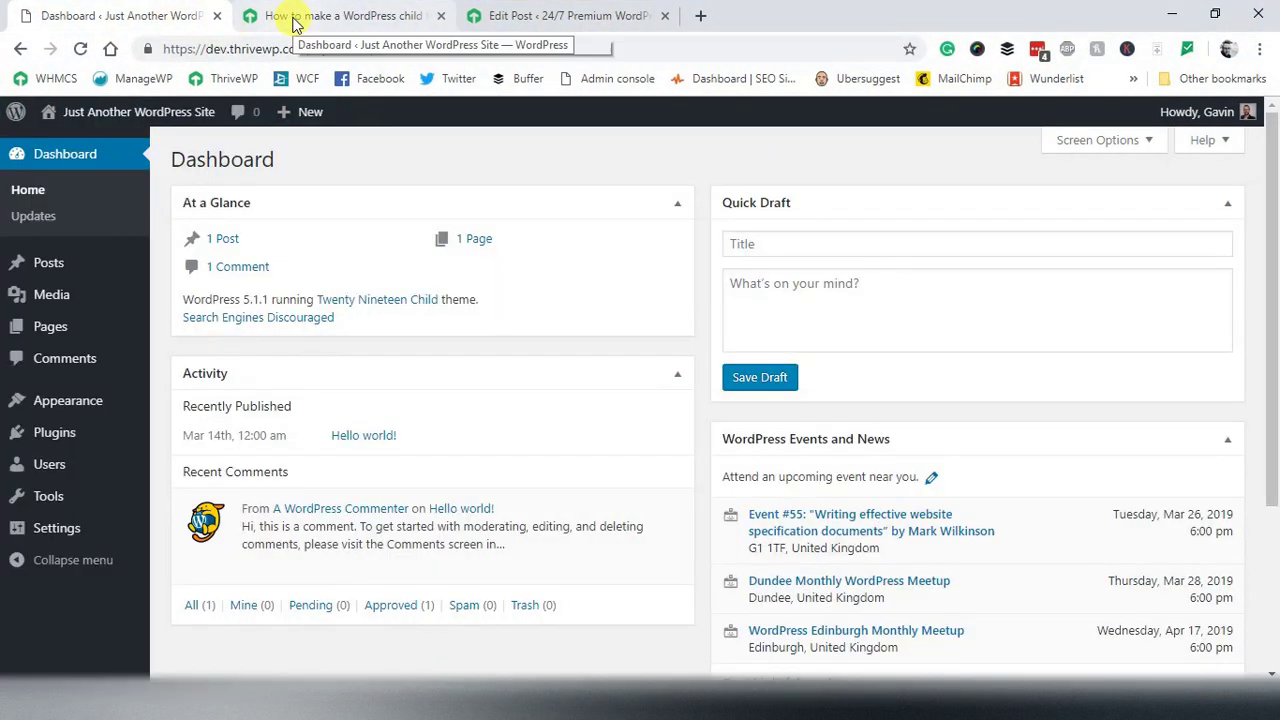
{"action": "mouse_move", "coordinate": [66, 405]}
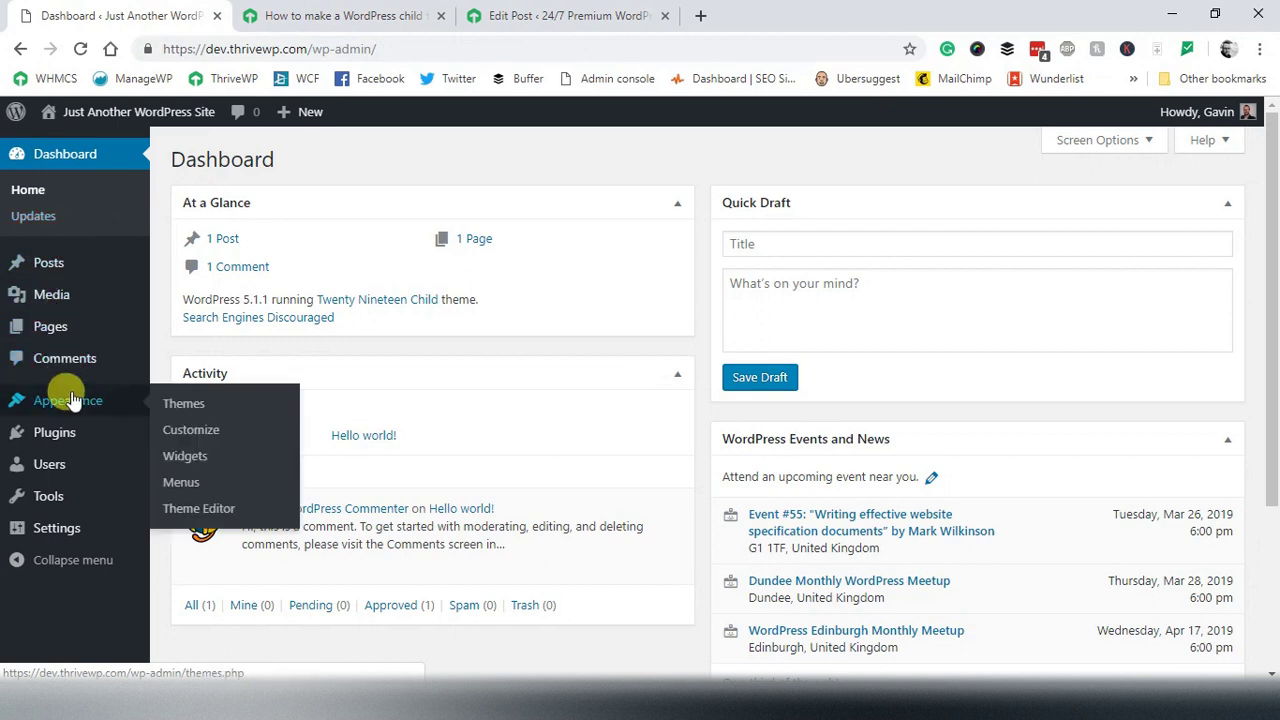
{"action": "left_click", "coordinate": [172, 407]}
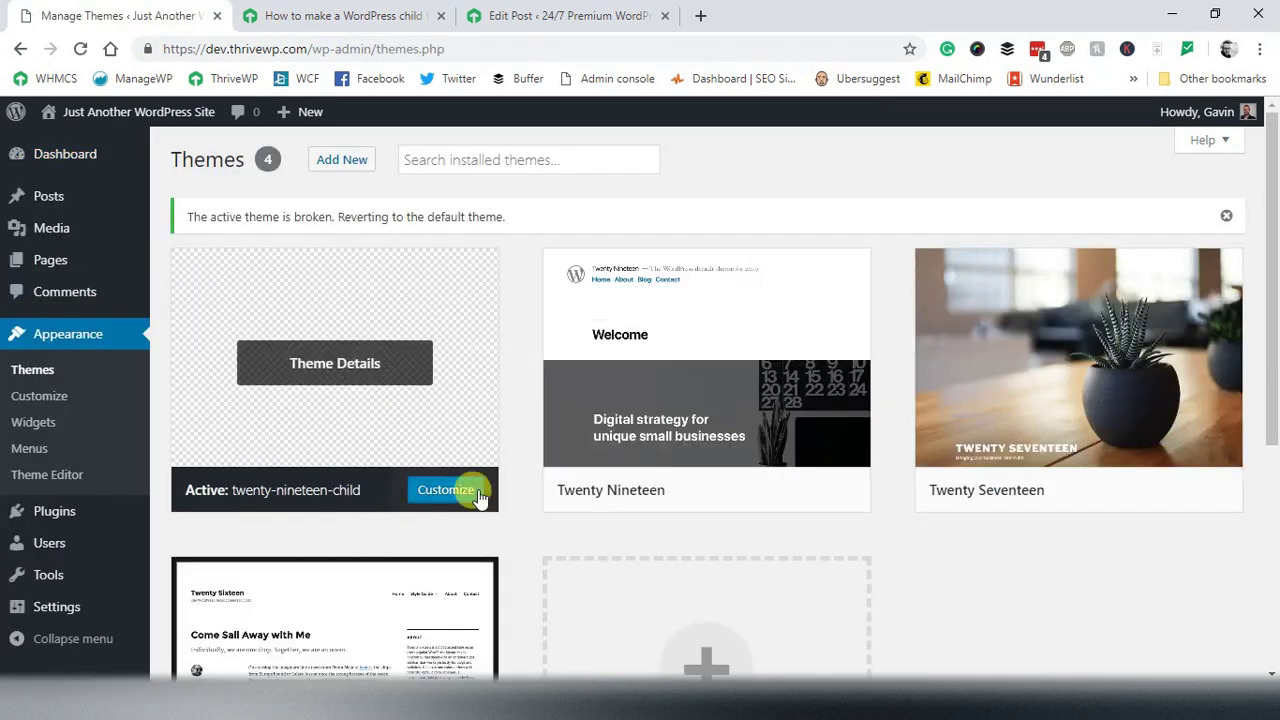
{"action": "left_click", "coordinate": [731, 489]}
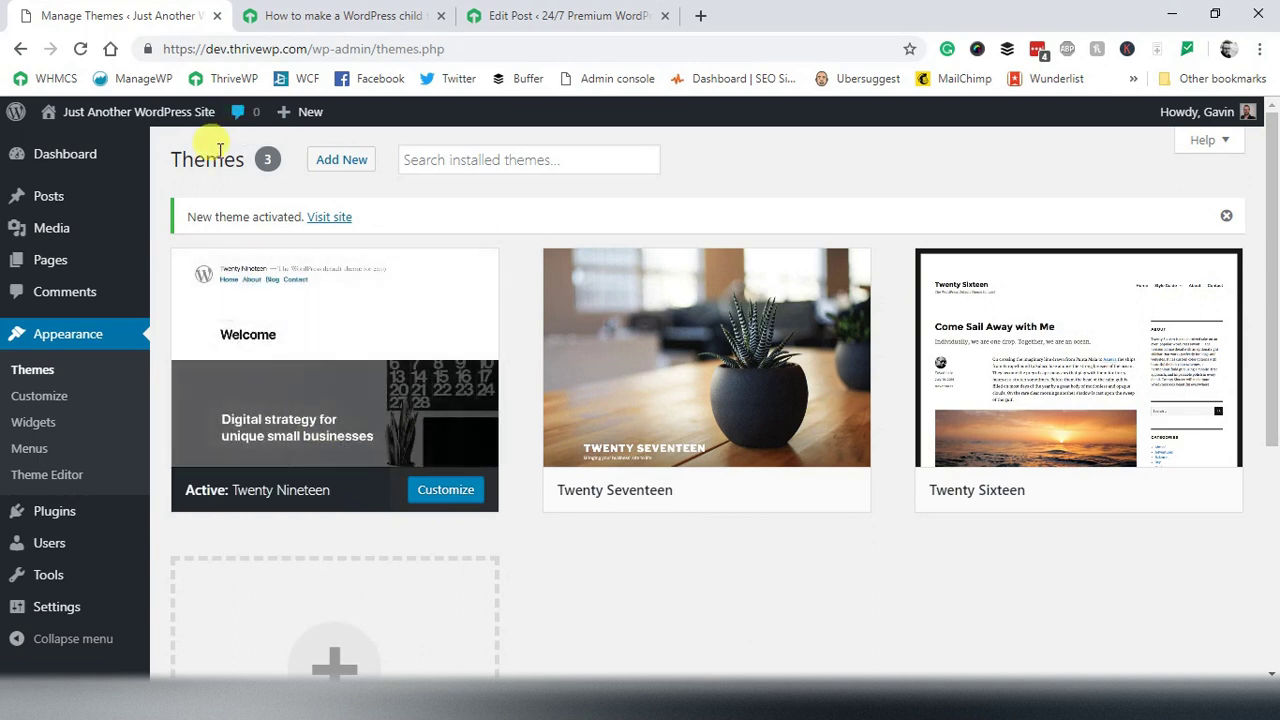
Review the site's front page in a new browser tab and the installed themes on the Themes page.
{"action": "right_click", "coordinate": [100, 146]}
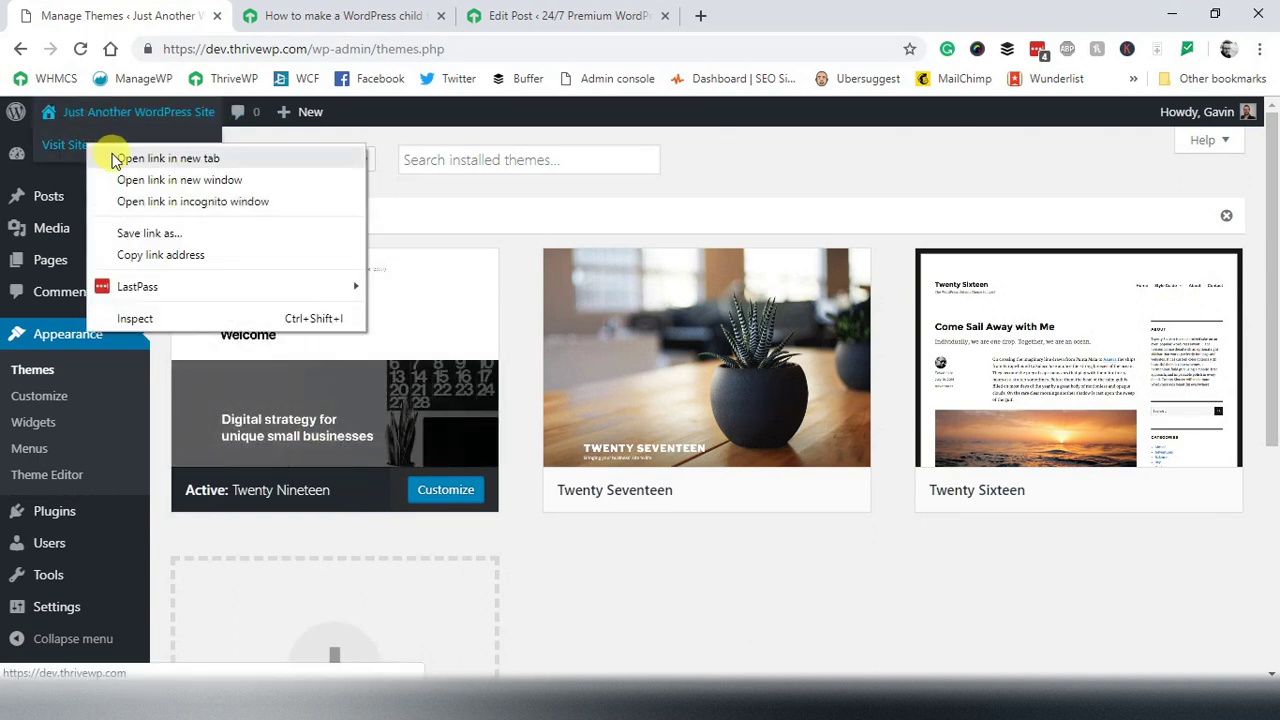
{"action": "left_click", "coordinate": [157, 160]}
{"action": "left_click", "coordinate": [266, 12]}
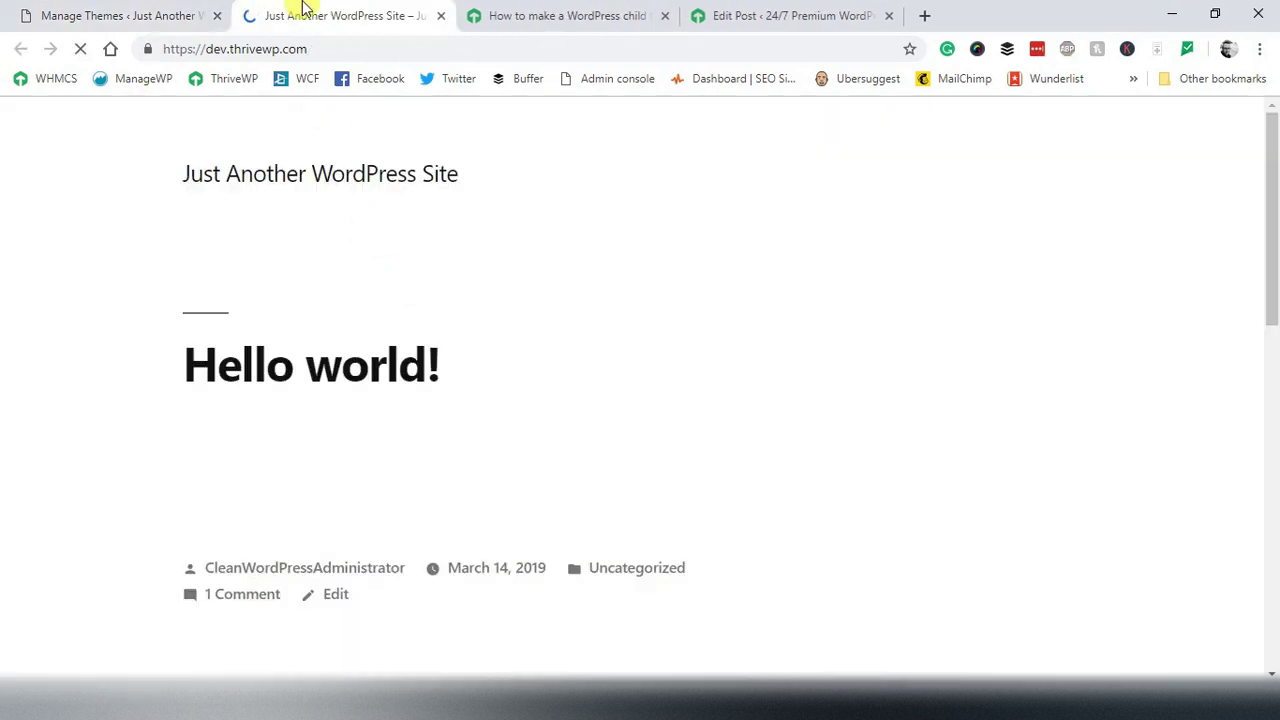
{"action": "scroll", "coordinate": [443, 349], "scroll_direction": "down", "scroll_amount": 6}
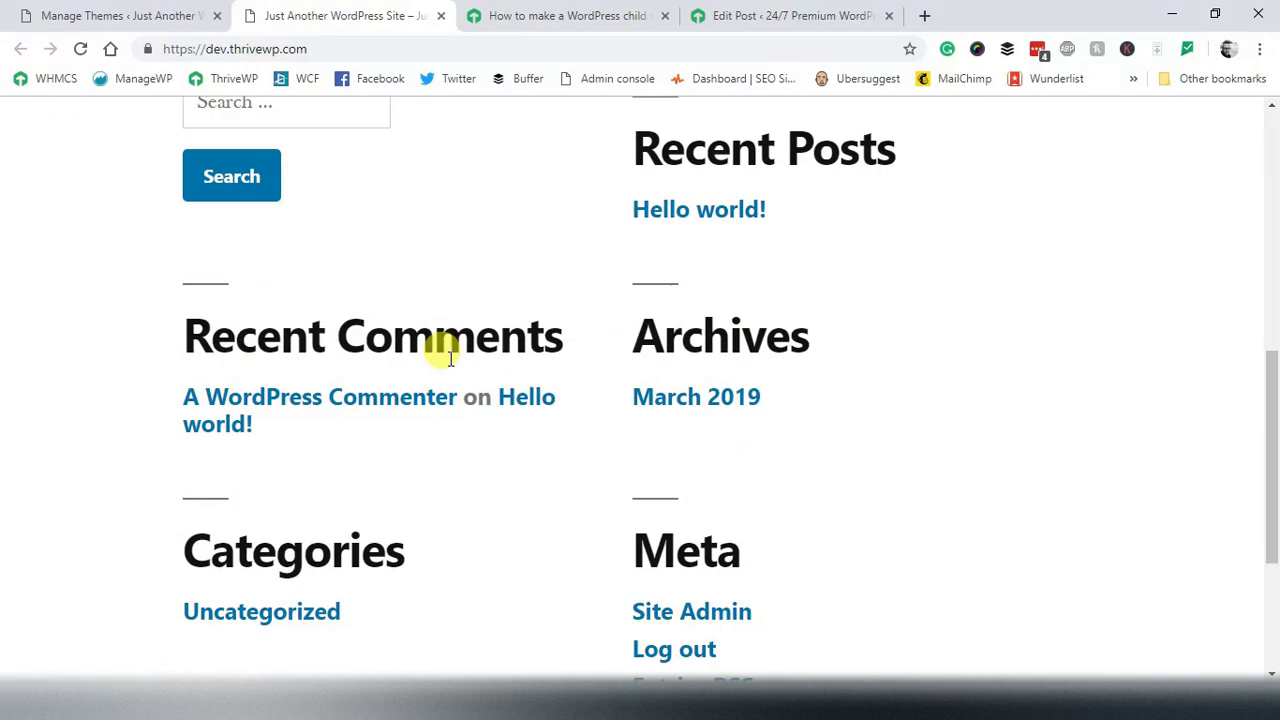
{"action": "scroll", "coordinate": [449, 351], "scroll_direction": "up", "scroll_amount": 6}
{"action": "left_click", "coordinate": [105, 8]}
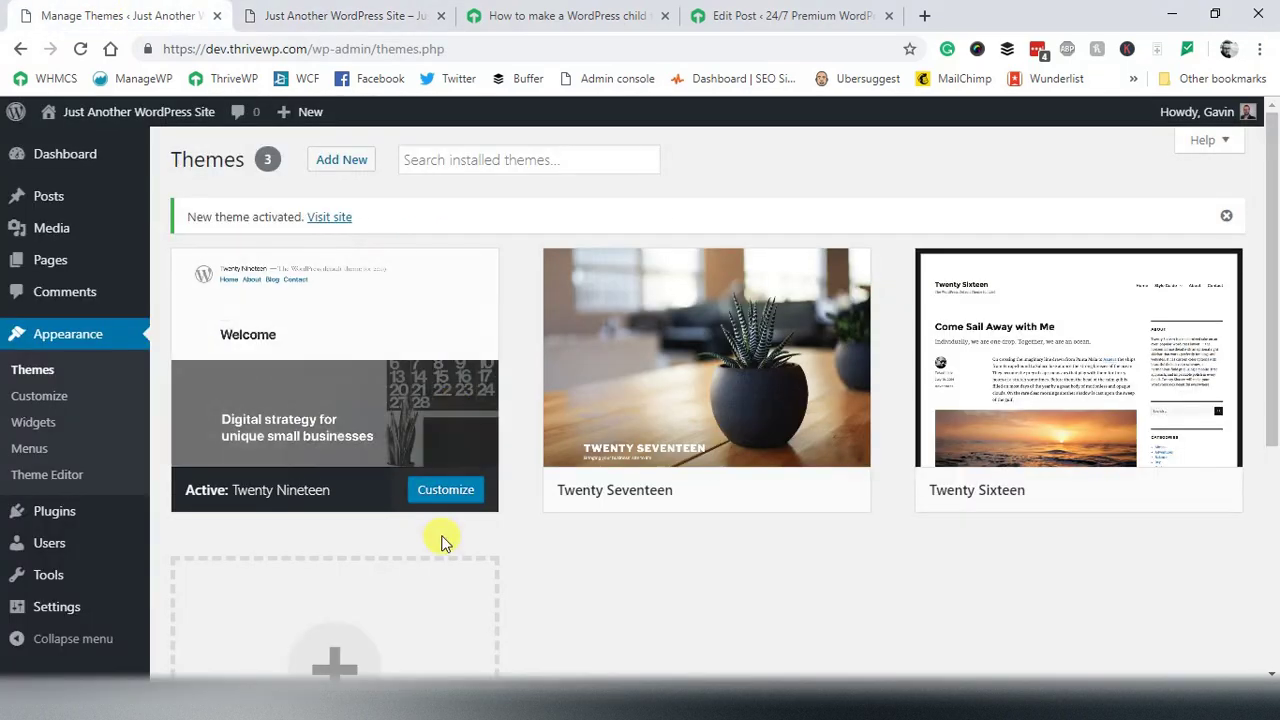
{"action": "scroll", "coordinate": [420, 530], "scroll_direction": "down", "scroll_amount": 1}
{"action": "scroll", "coordinate": [420, 532], "scroll_direction": "down", "scroll_amount": 2}
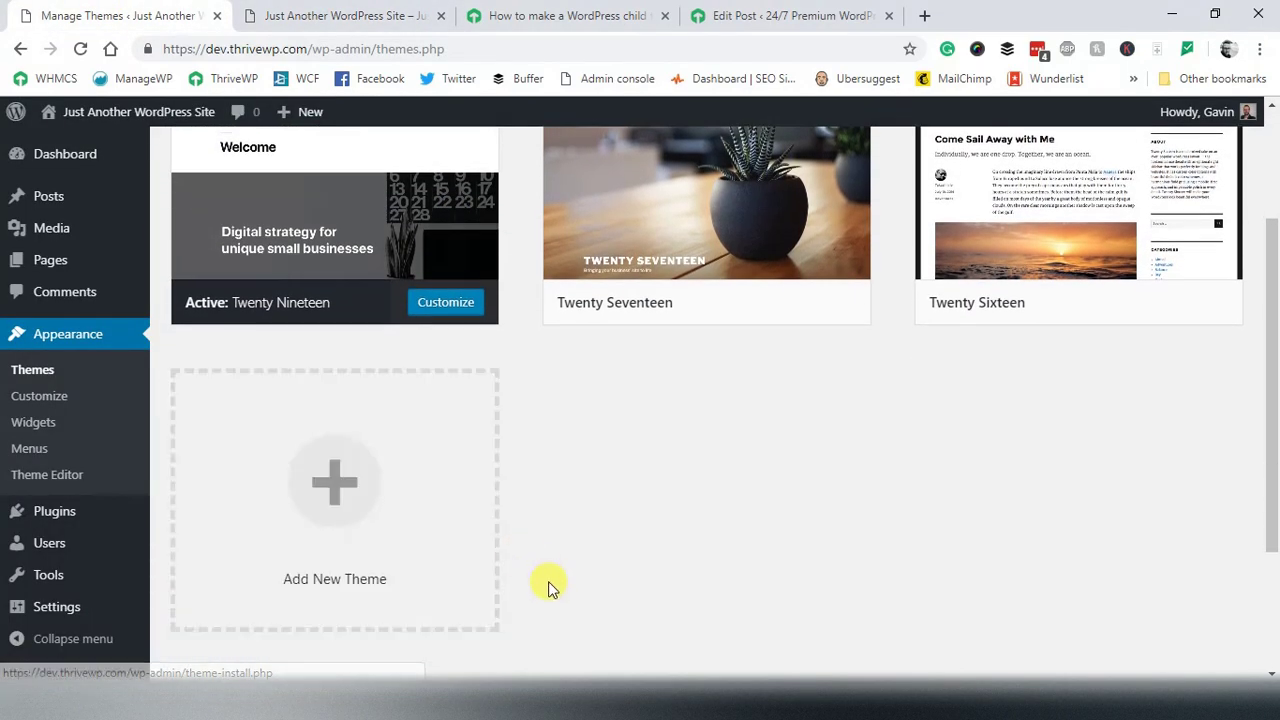
{"action": "scroll", "coordinate": [551, 586], "scroll_direction": "up", "scroll_amount": 3}
Switch to FileZilla, open the remote wp-content/themes folder and check the name of the twentynineteen theme folder.
{"action": "left_click", "coordinate": [570, 701]}
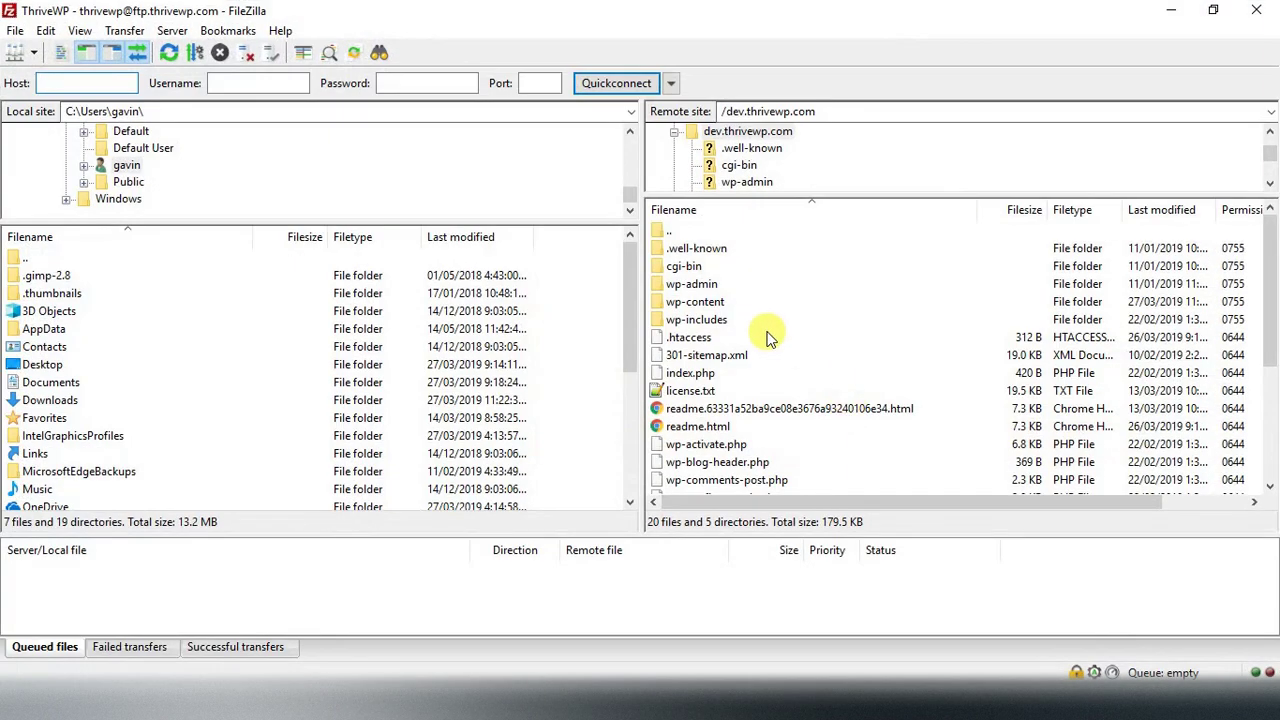
{"action": "double_click", "coordinate": [690, 303]}
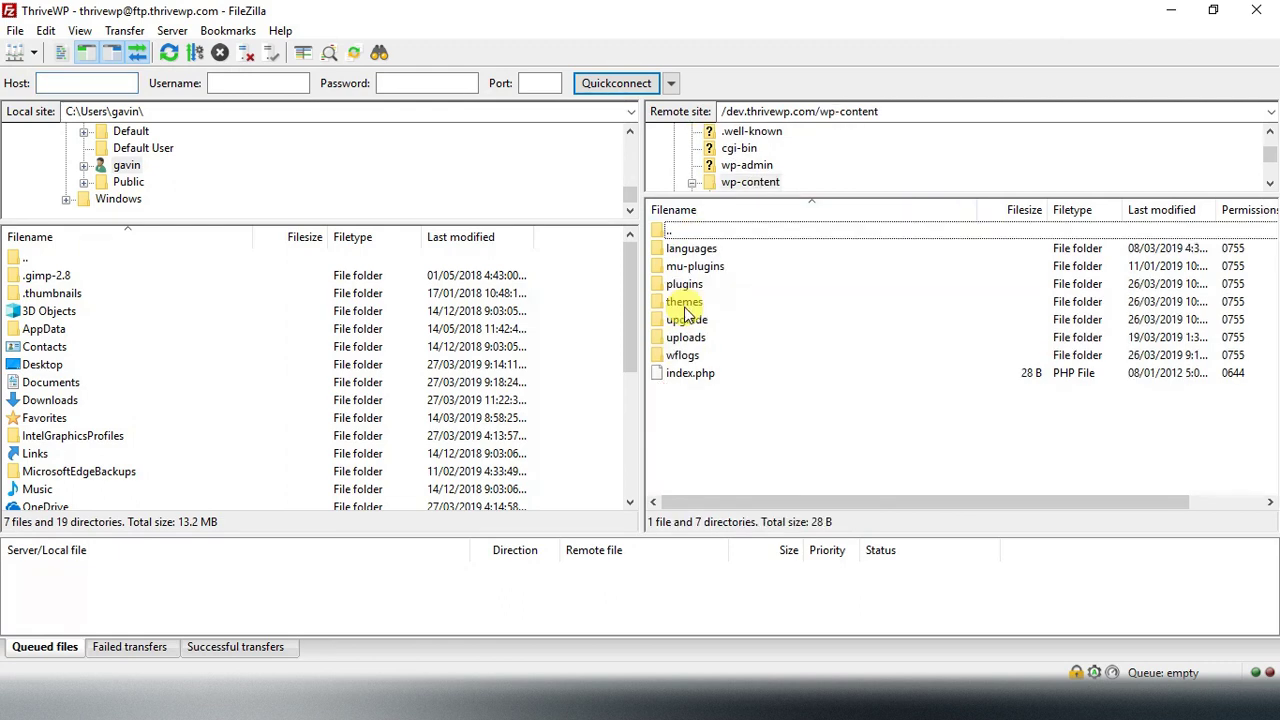
{"action": "double_click", "coordinate": [685, 305]}
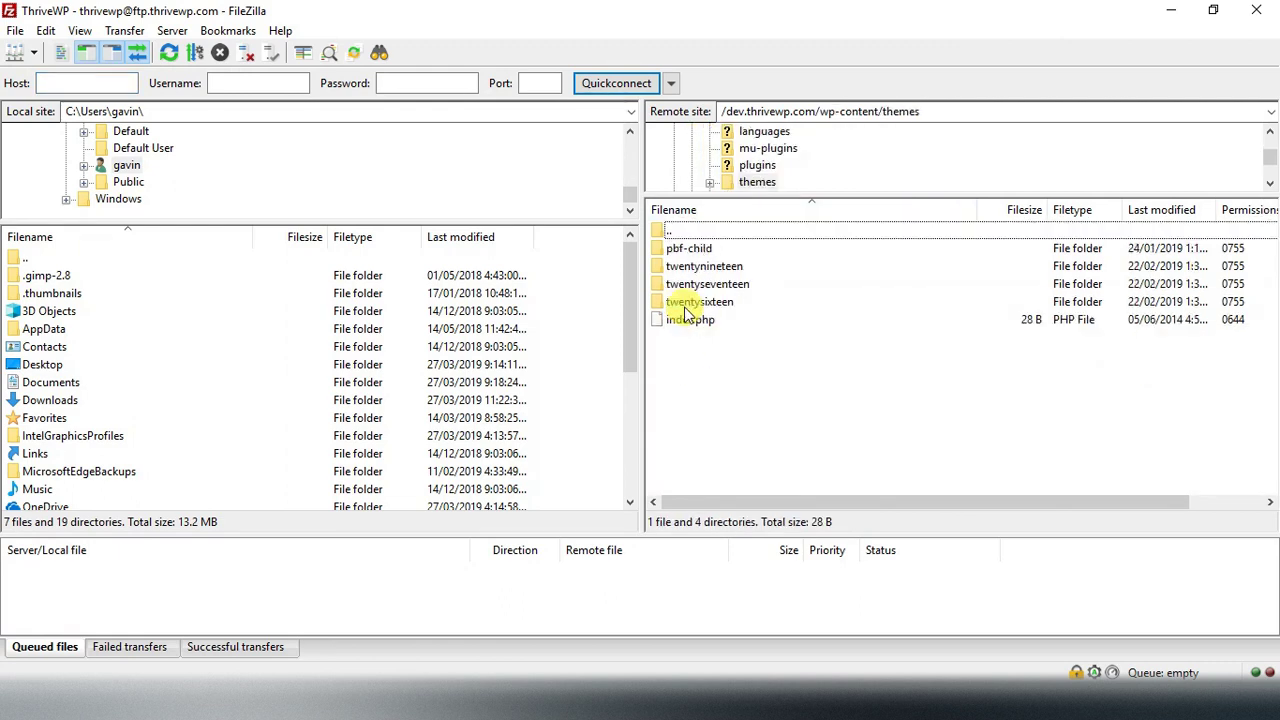
{"action": "left_click", "coordinate": [712, 266]}
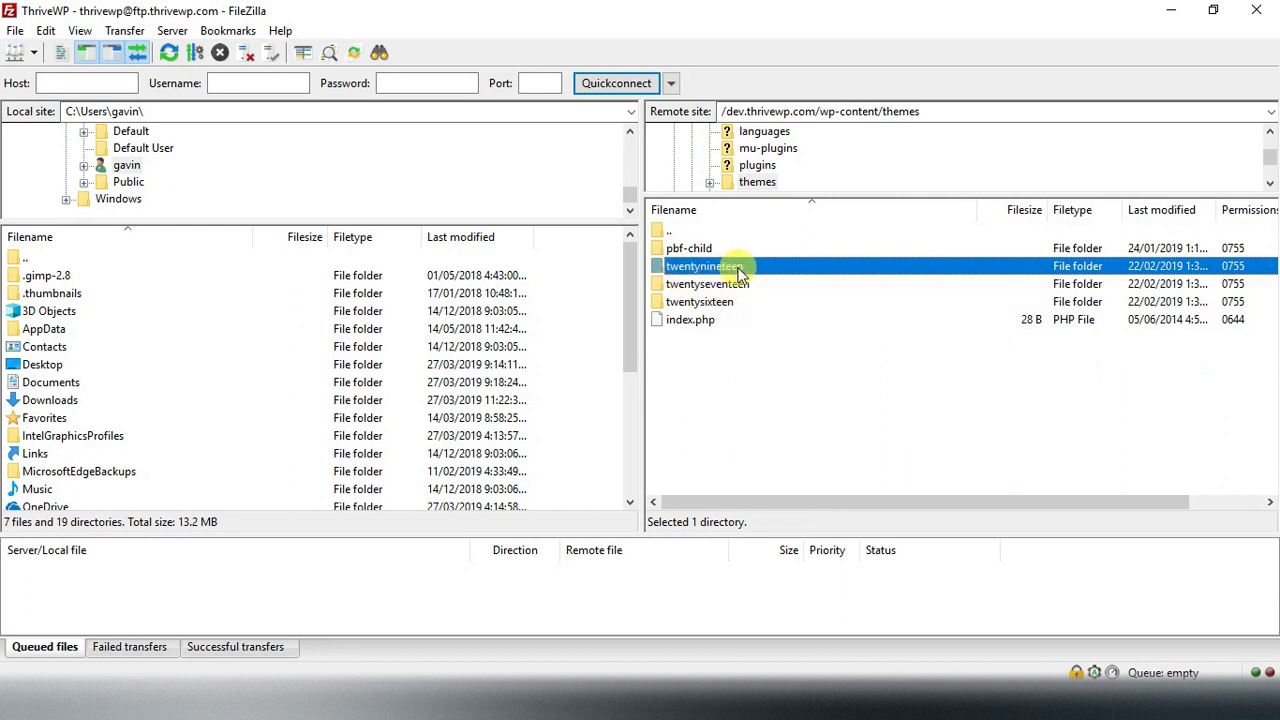
{"action": "left_click", "coordinate": [752, 383]}
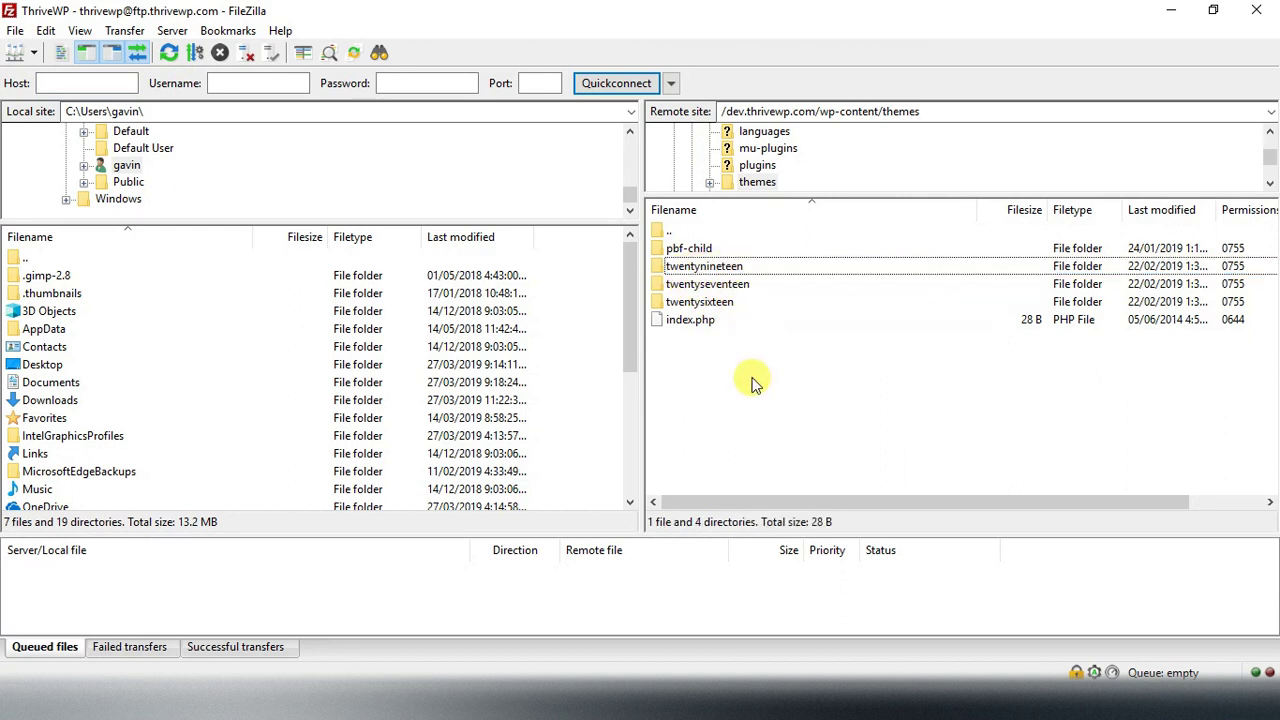
{"action": "left_click", "coordinate": [731, 266]}
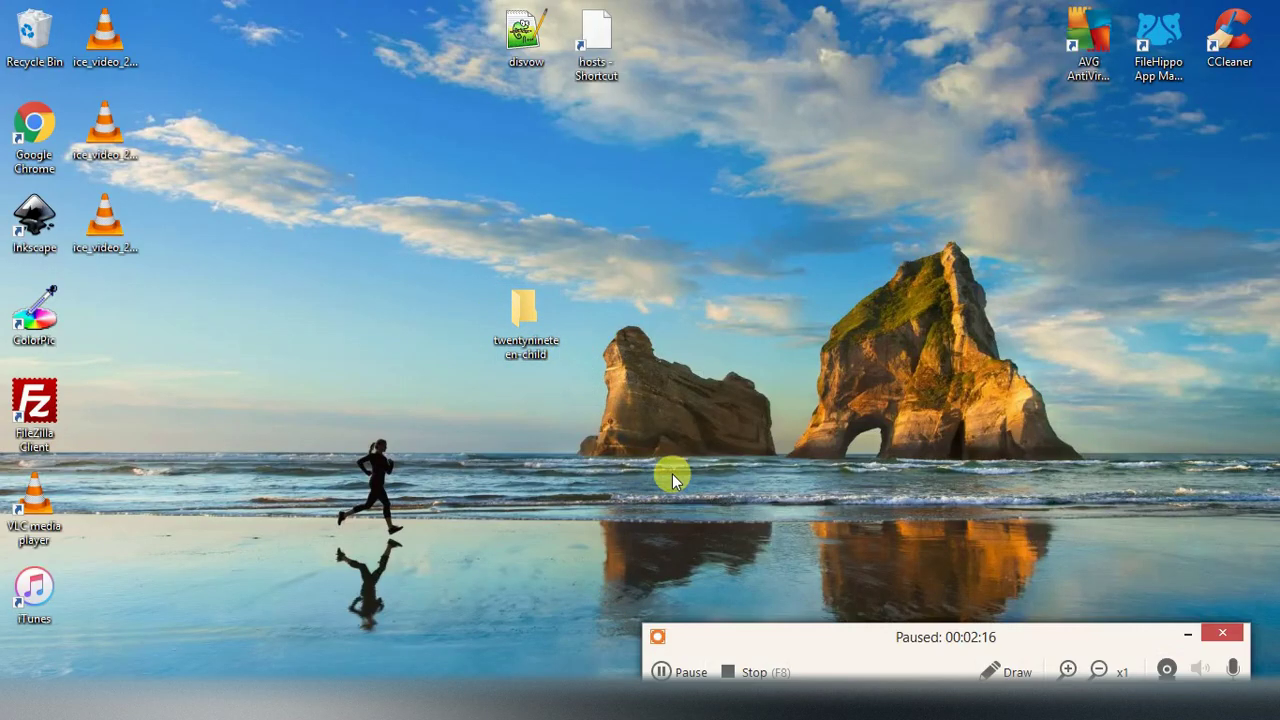
Open the twentynineteen-child folder on the desktop and bring up the Windows search.
{"action": "key", "text": "F7"}
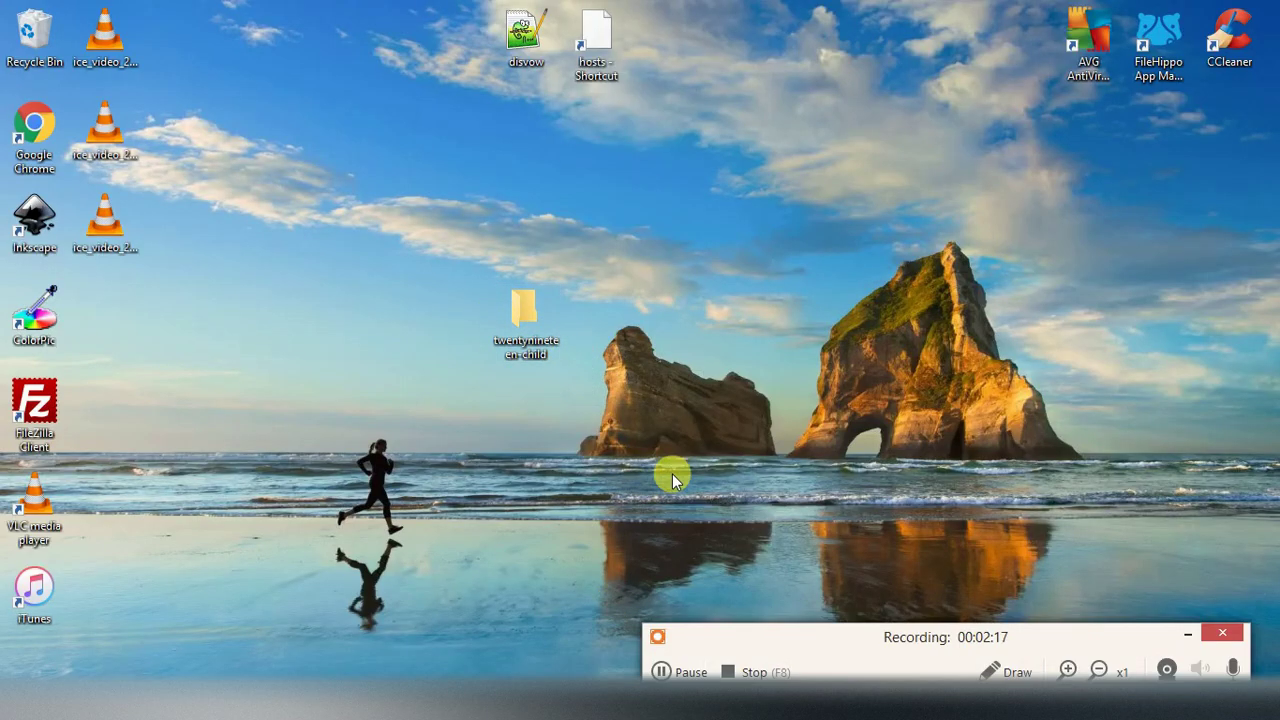
{"action": "double_click", "coordinate": [527, 338]}
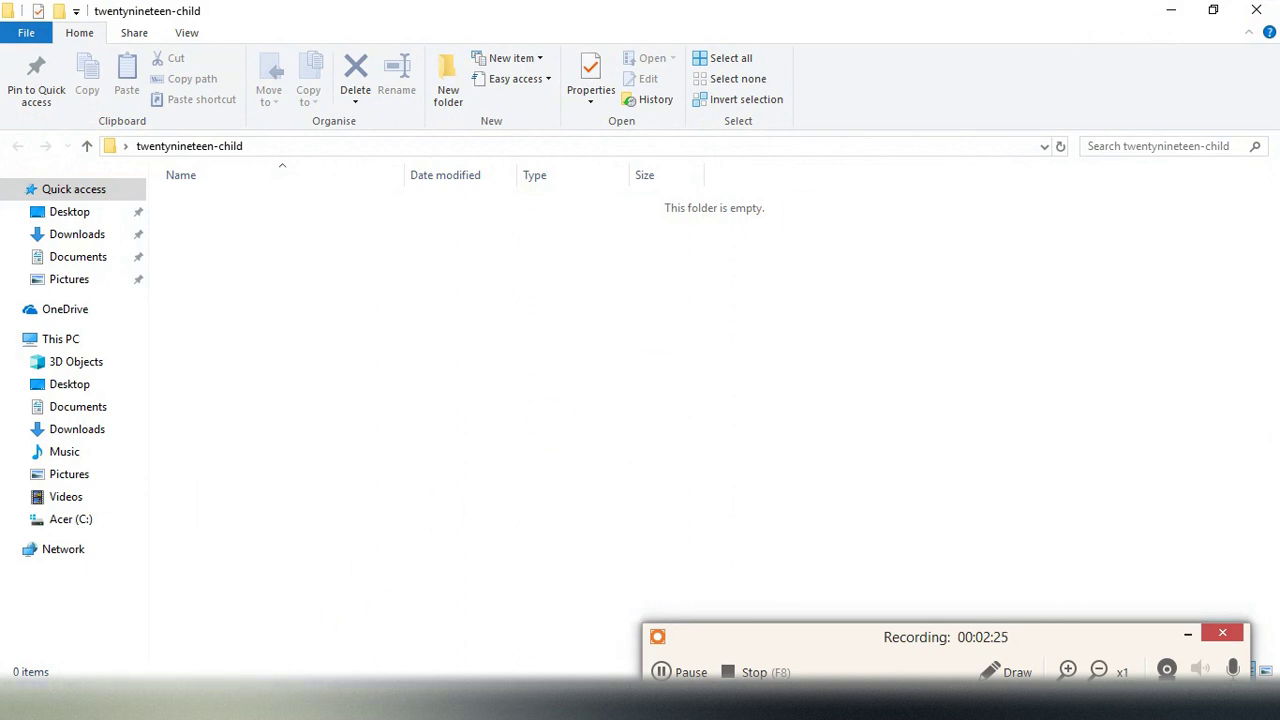
{"action": "key", "text": "super+s"}
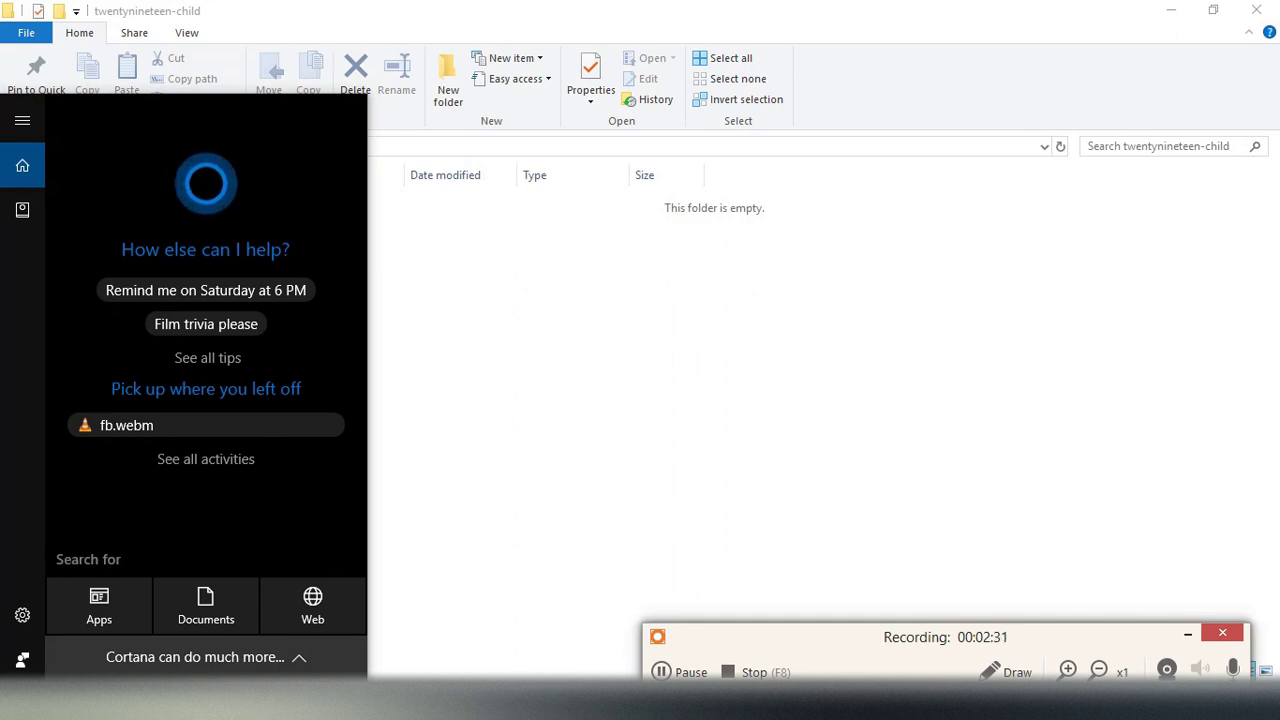
{"action": "type", "text": "te"}
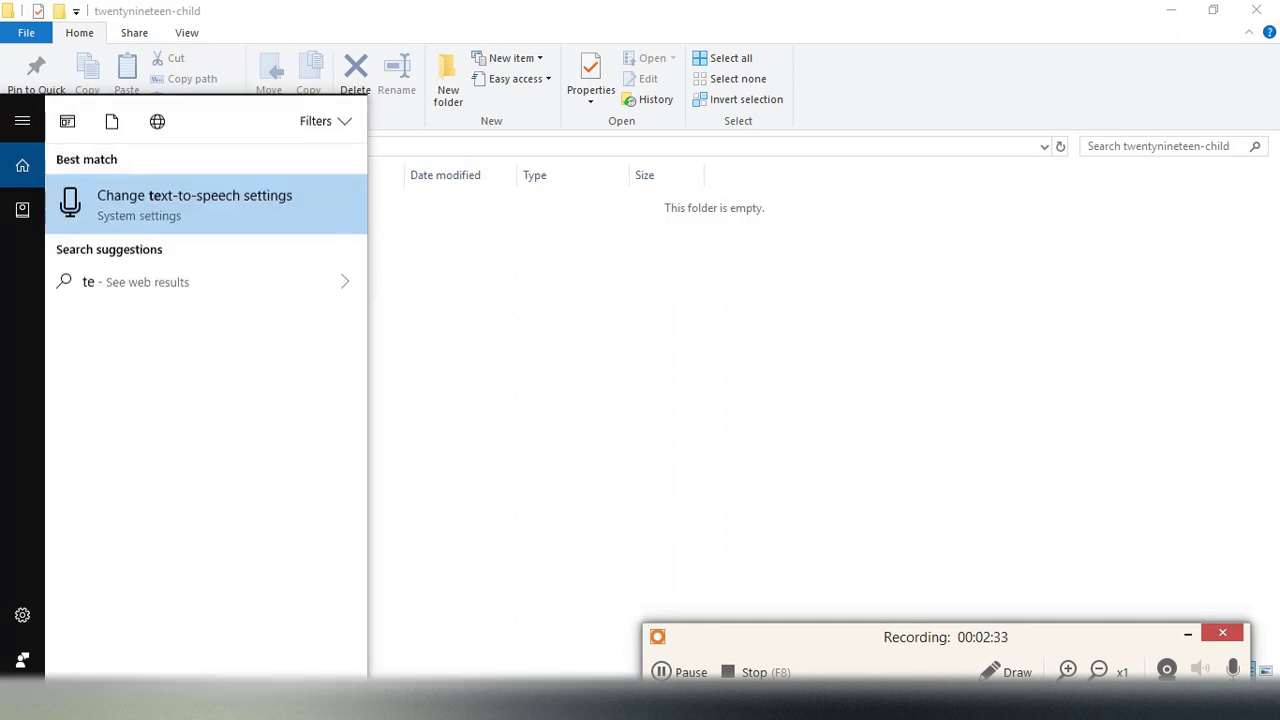
{"action": "type", "text": "xt"}
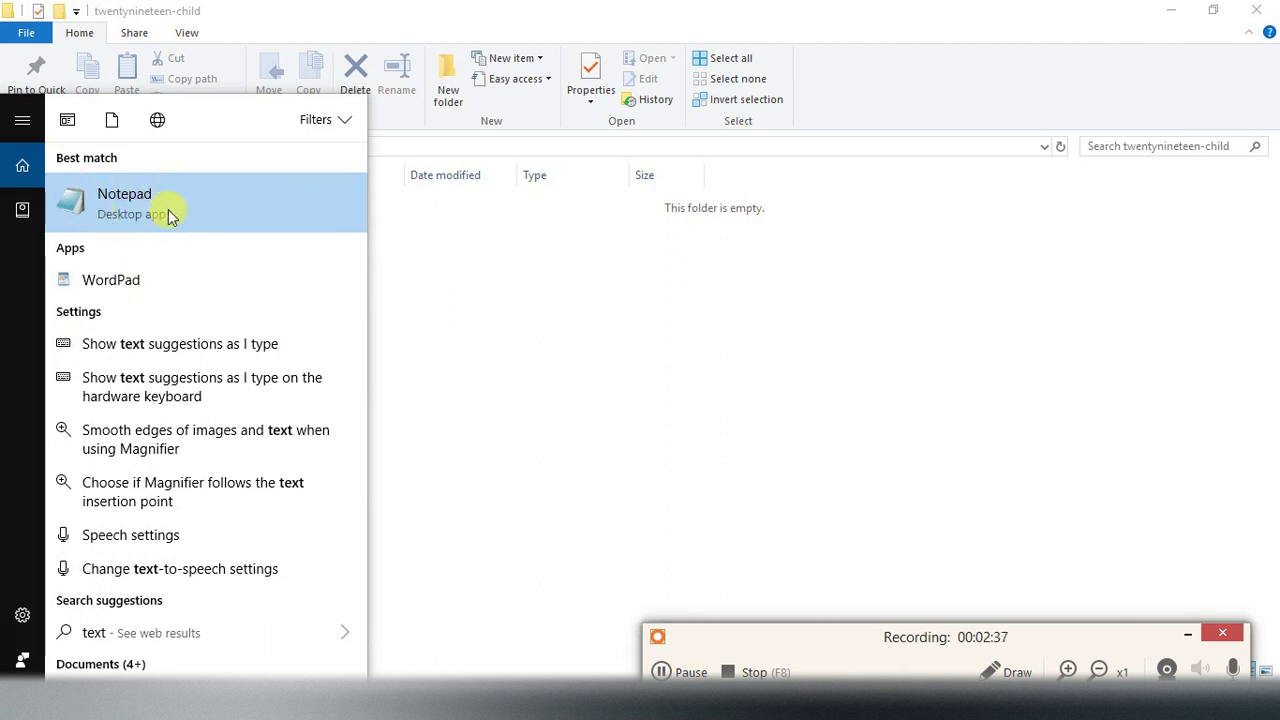
{"action": "key", "text": "BackSpace"}
{"action": "key", "text": "BackSpace"}
{"action": "key", "text": "BackSpace"}
{"action": "key", "text": "BackSpace"}
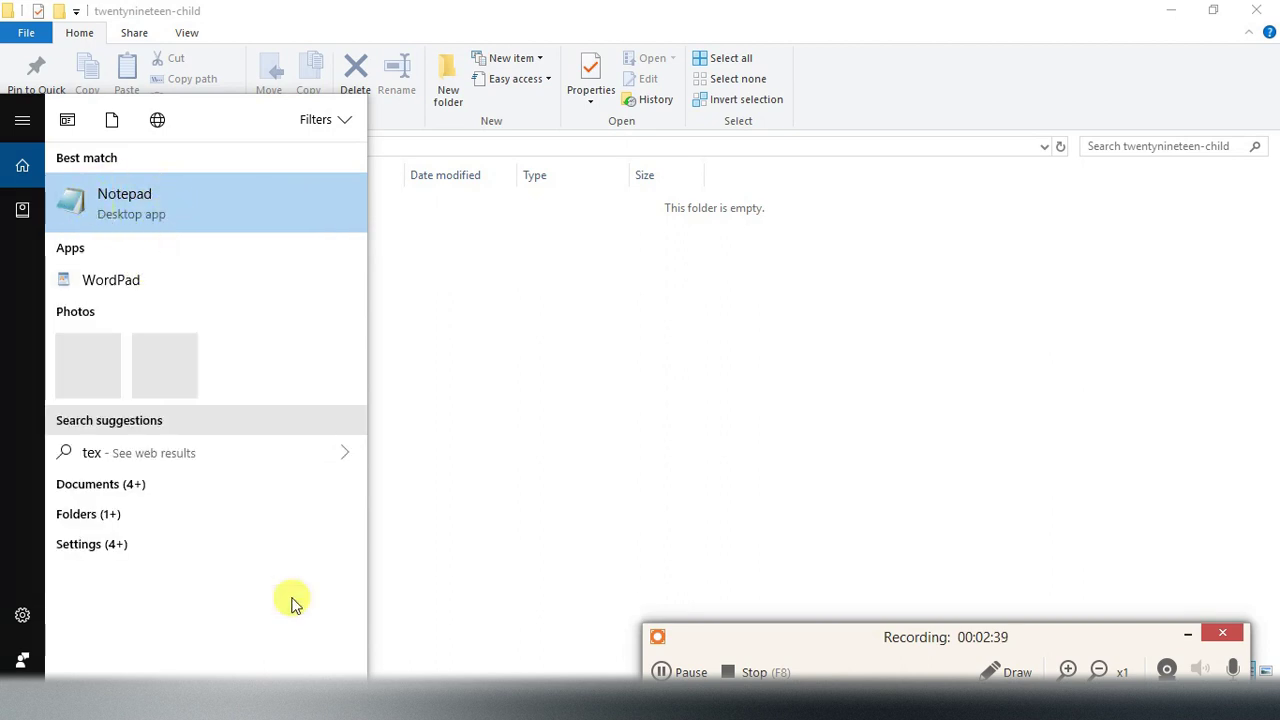
Search for and launch Notepad++, and minimize the screen recorder window covering it.
{"action": "type", "text": "not"}
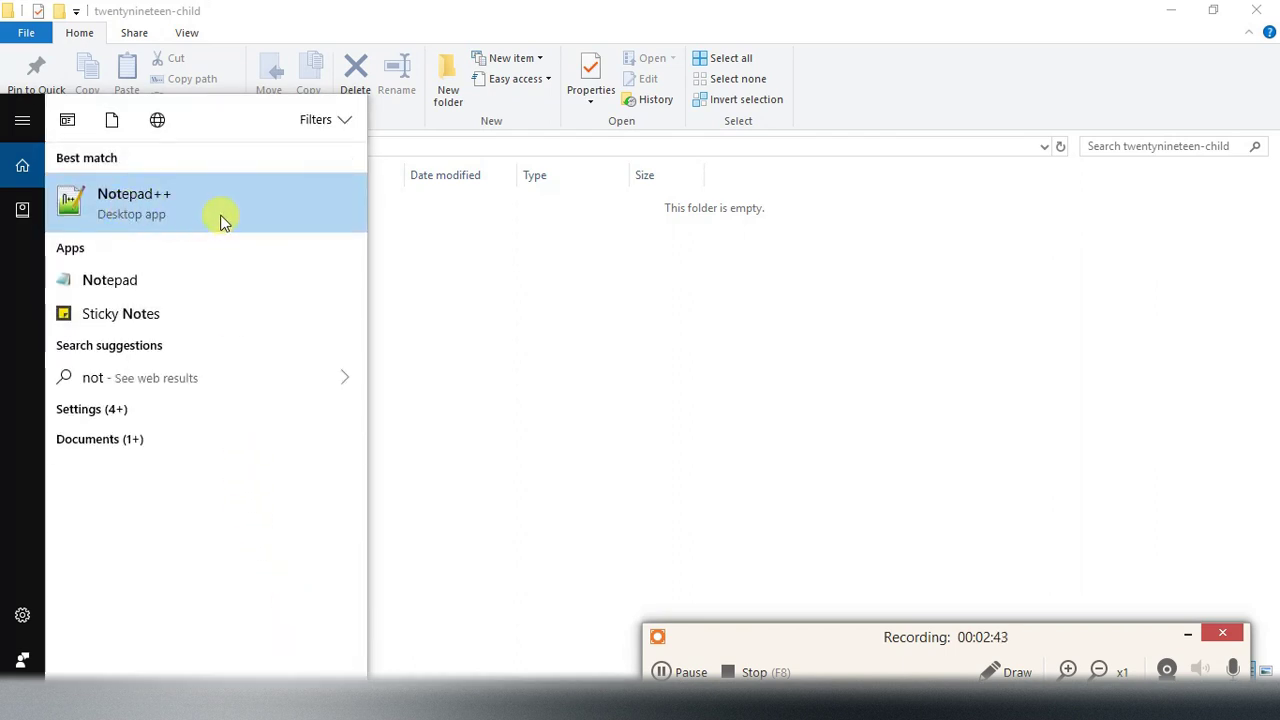
{"action": "key", "text": "Return"}
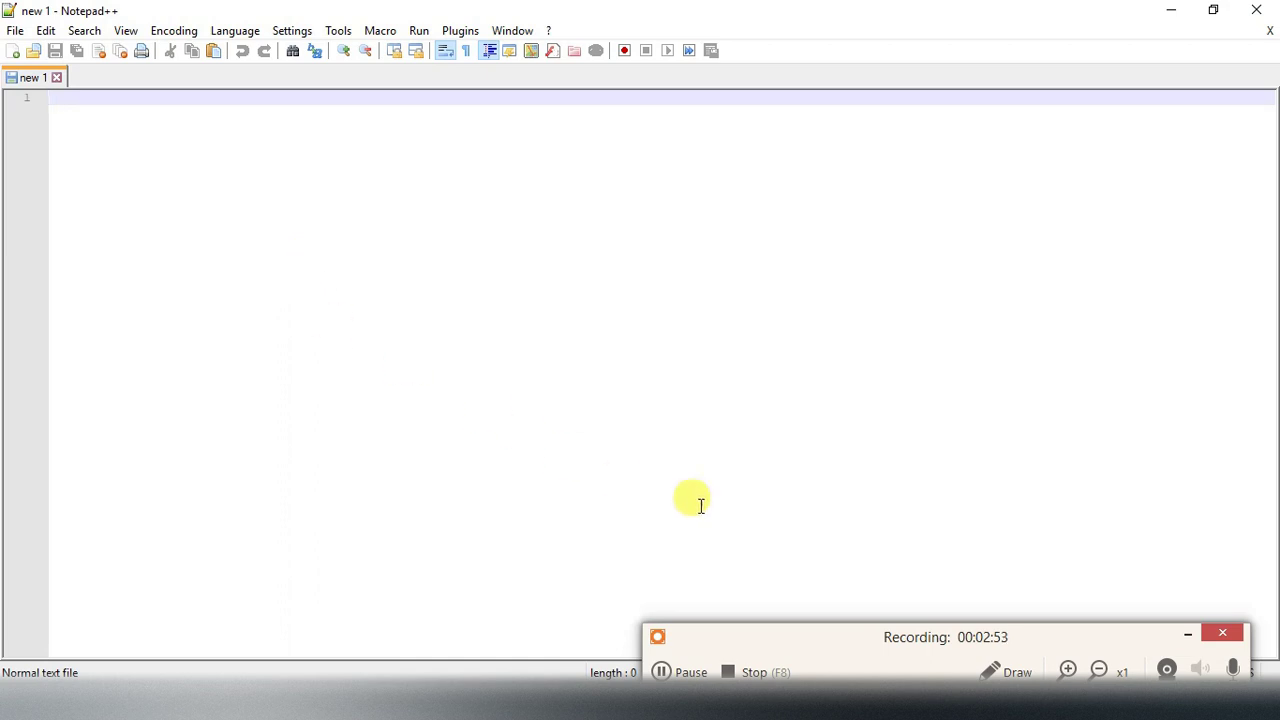
{"action": "left_click", "coordinate": [1187, 636]}
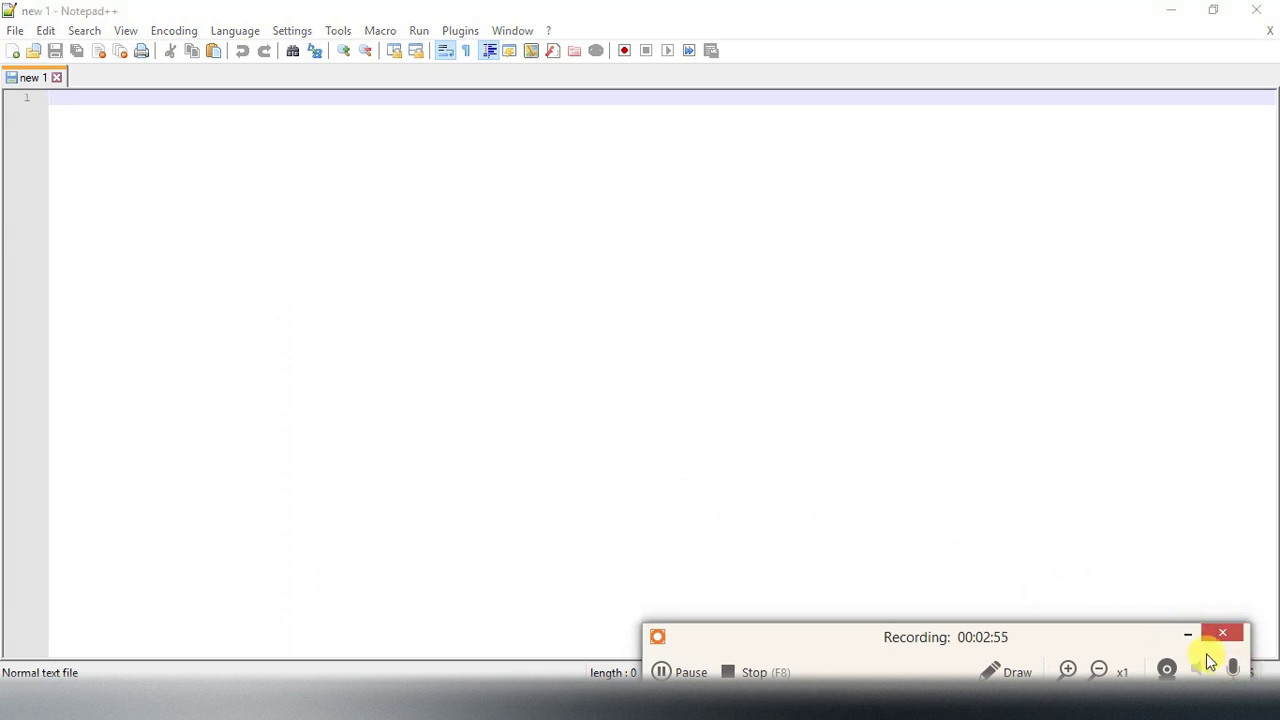
{"action": "left_click", "coordinate": [672, 515]}
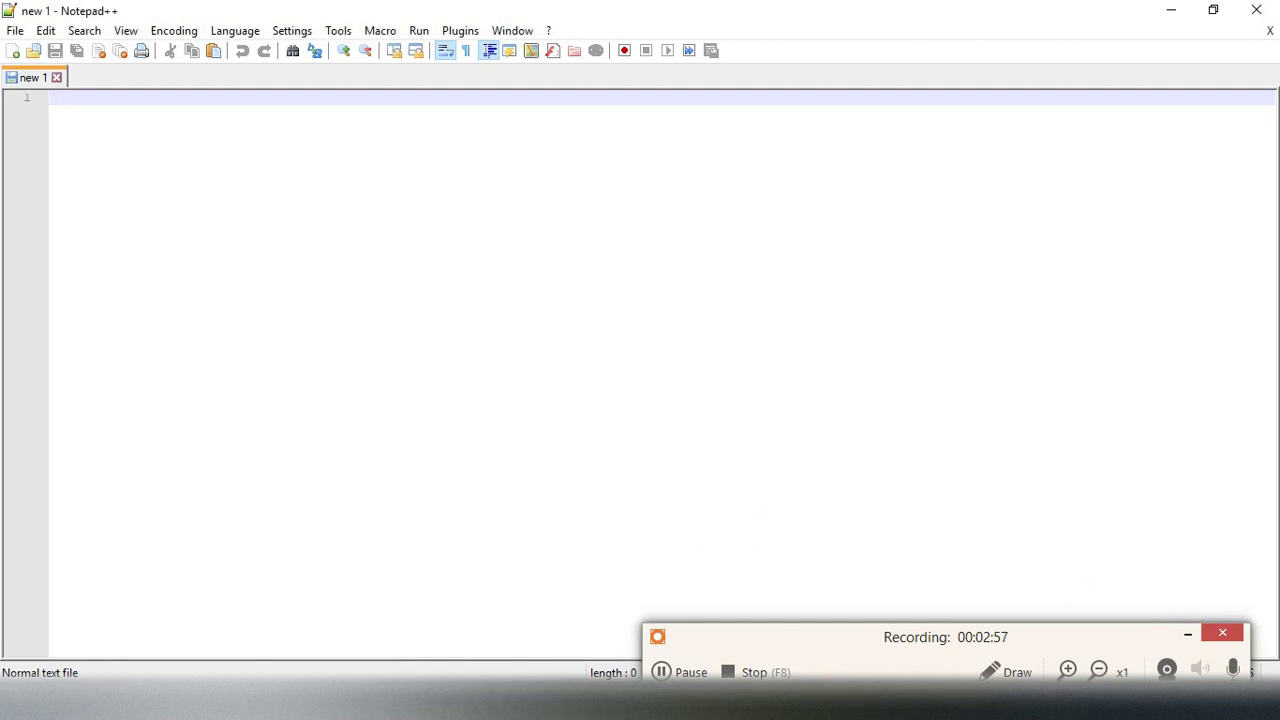
{"action": "left_click", "coordinate": [1189, 636]}
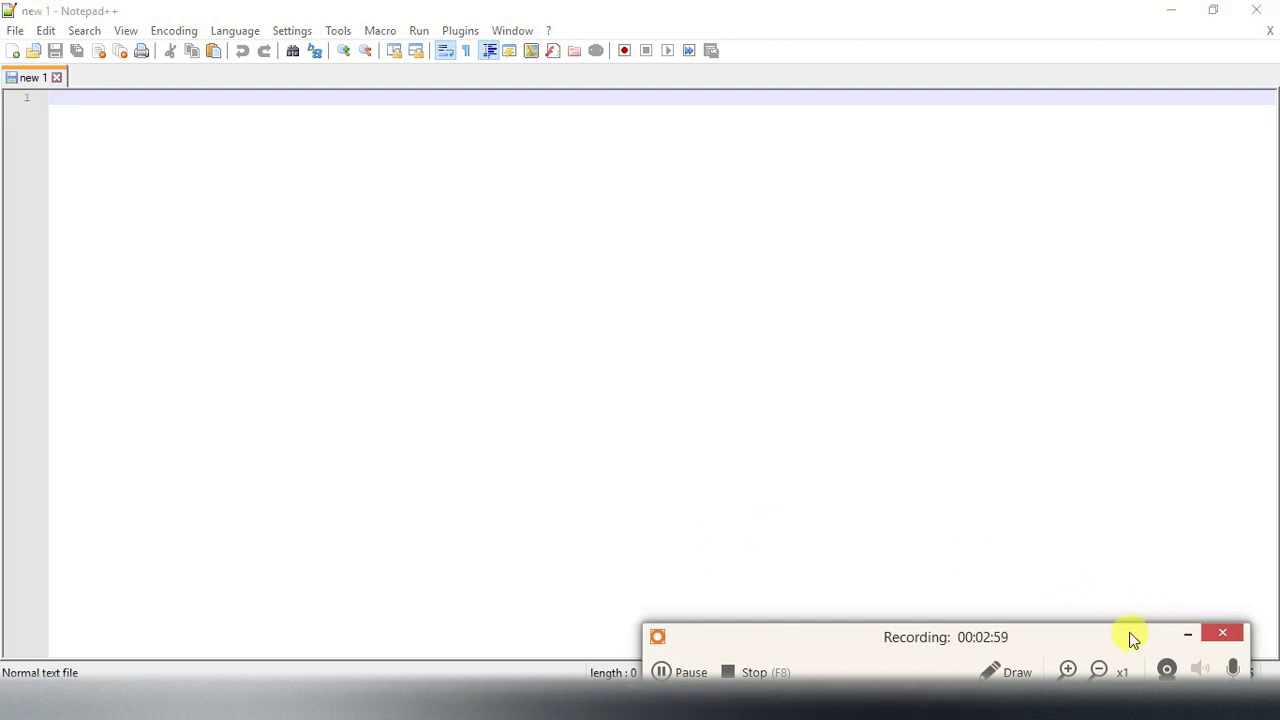
{"action": "left_click", "coordinate": [148, 165]}
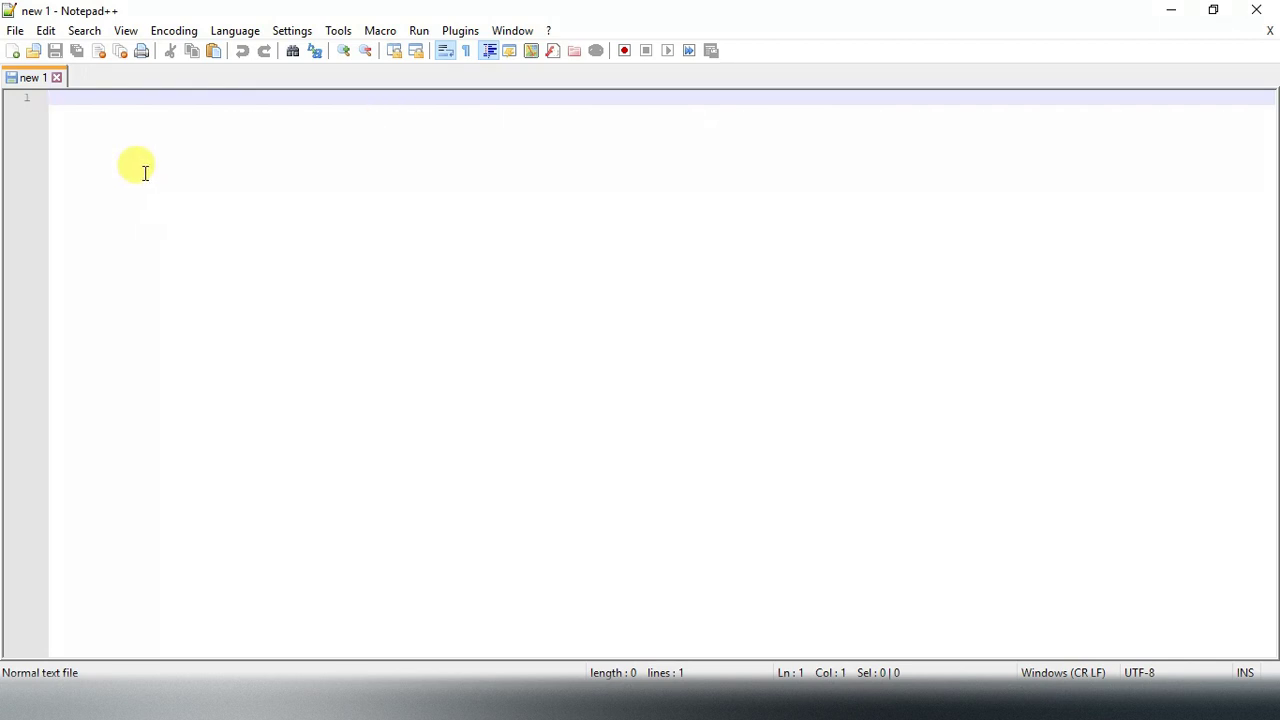
Save the blank document as style.css in the twentynineteen-child folder on the desktop.
{"action": "left_click", "coordinate": [16, 36]}
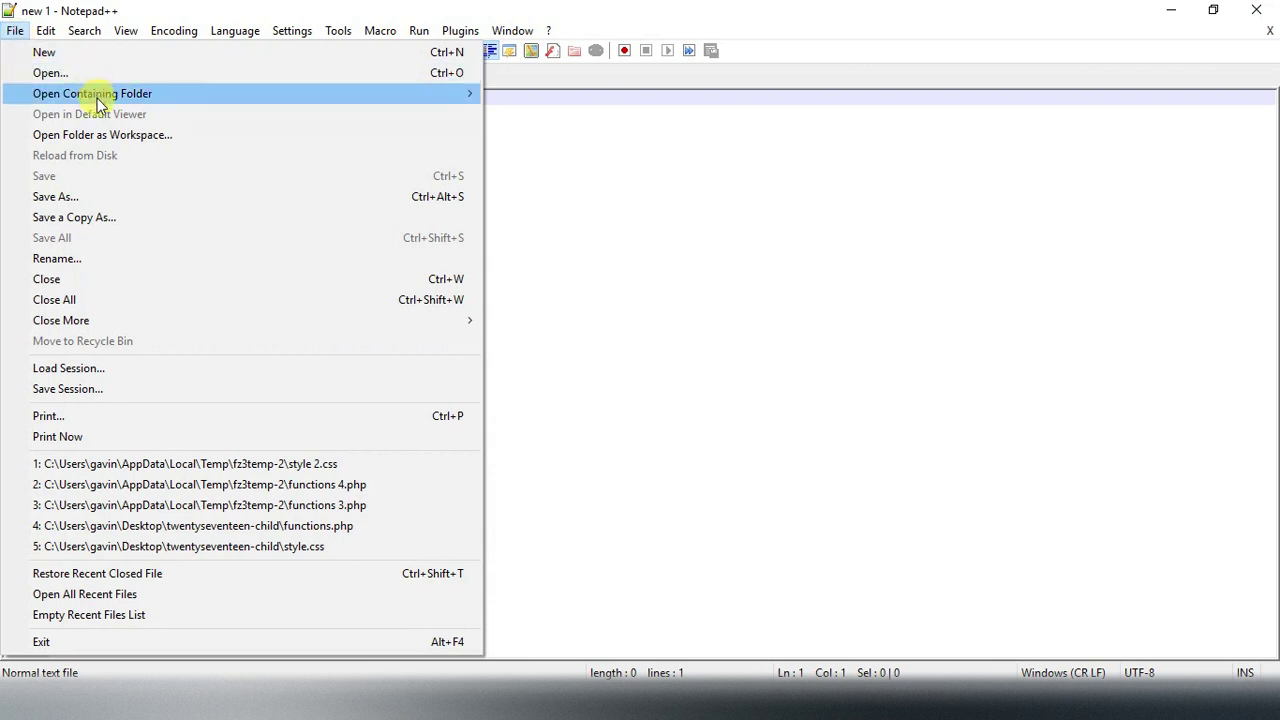
{"action": "left_click", "coordinate": [95, 200]}
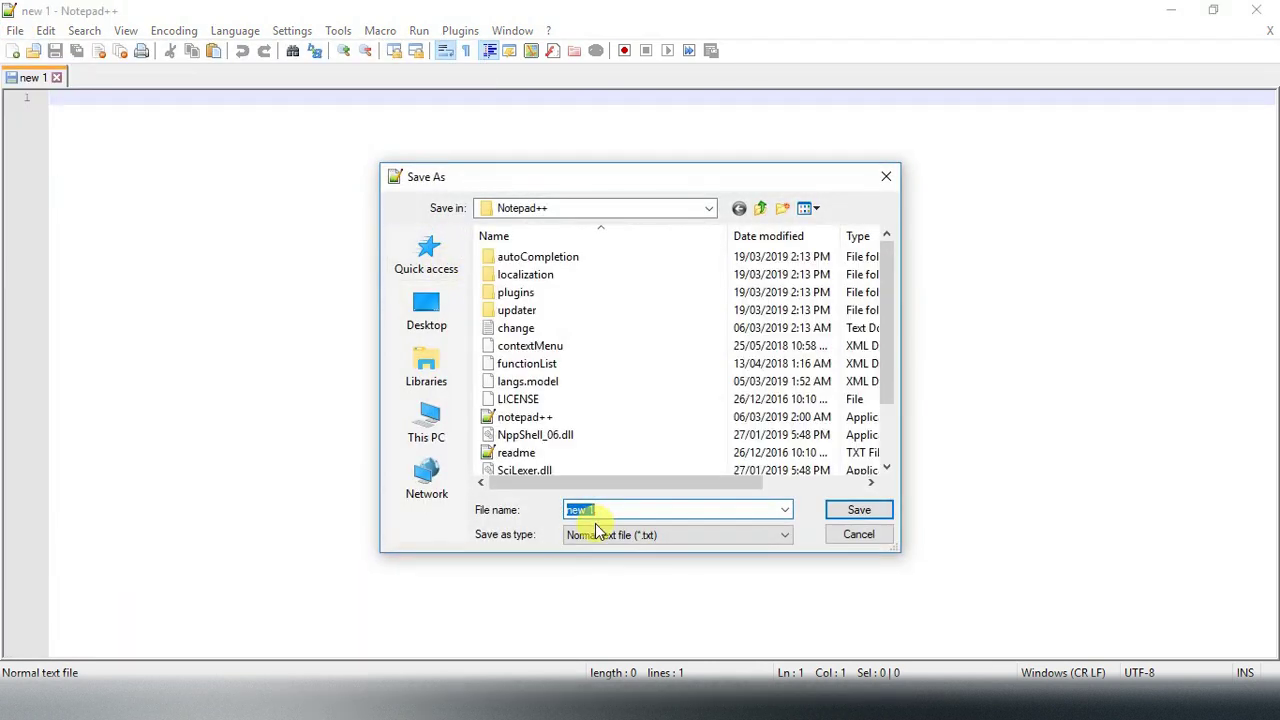
{"action": "type", "text": "style"}
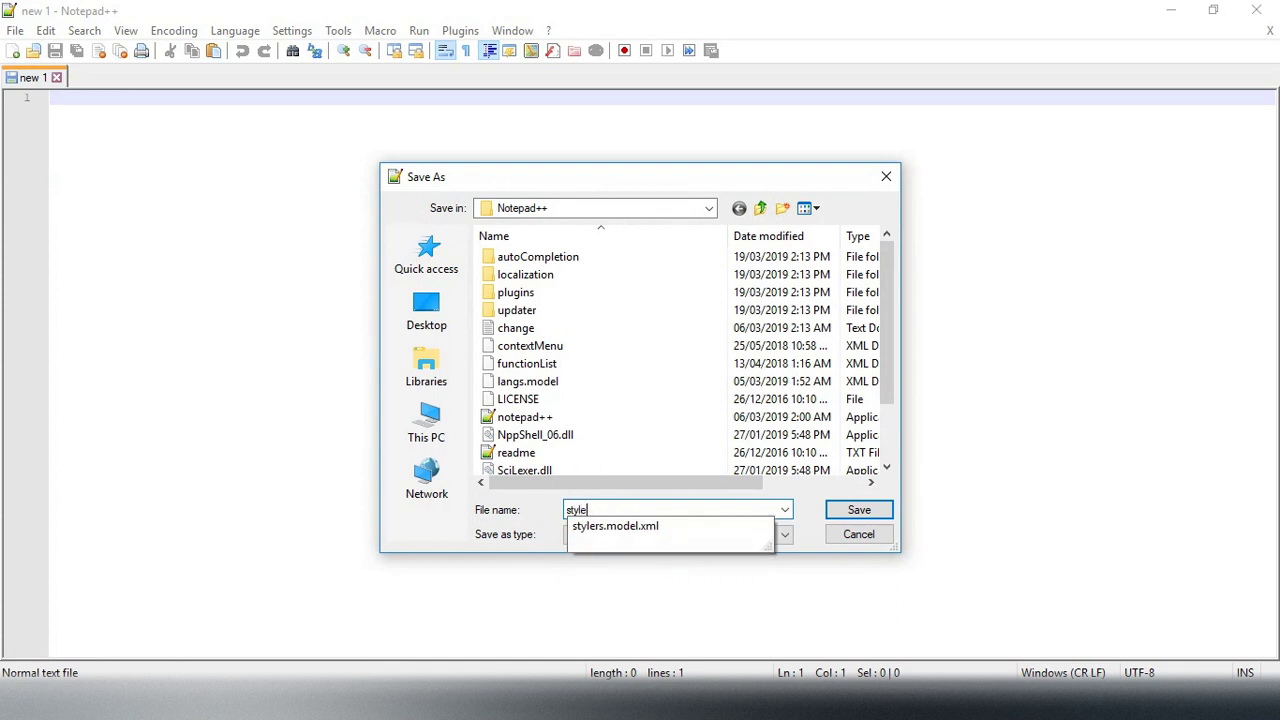
{"action": "type", "text": ".css"}
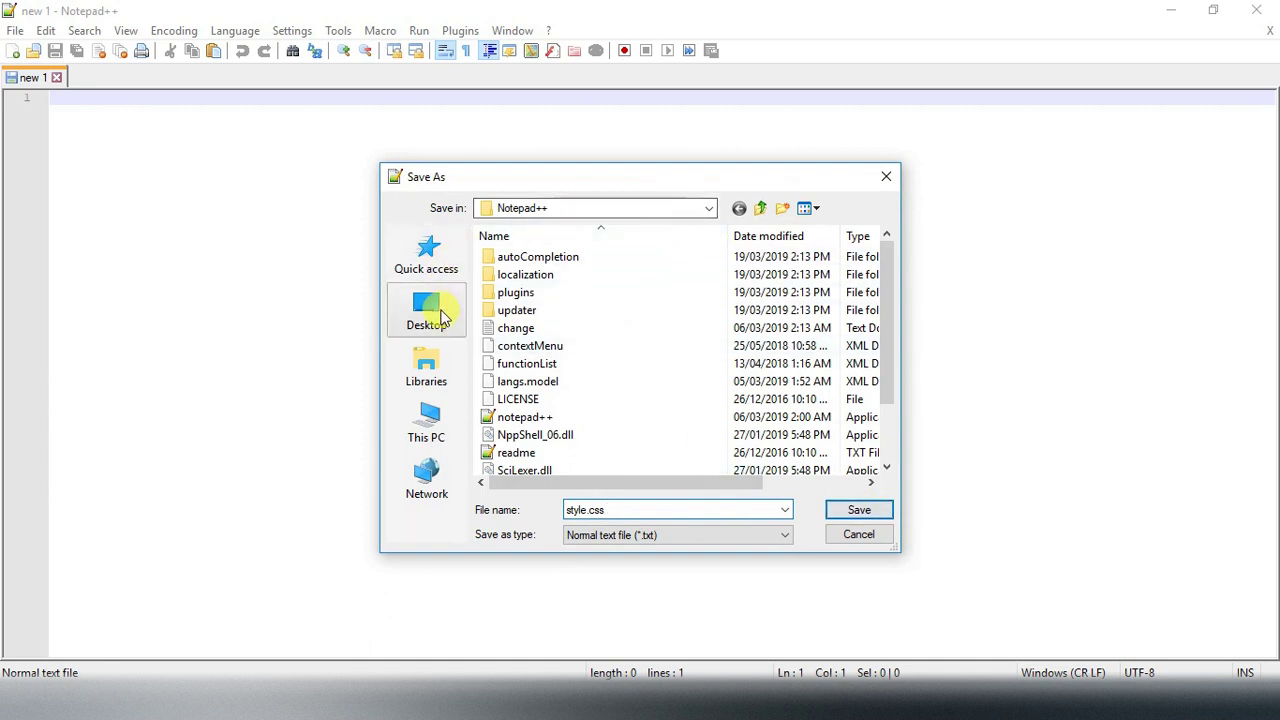
{"action": "left_click", "coordinate": [444, 316]}
{"action": "scroll", "coordinate": [657, 424], "scroll_direction": "down", "scroll_amount": 5}
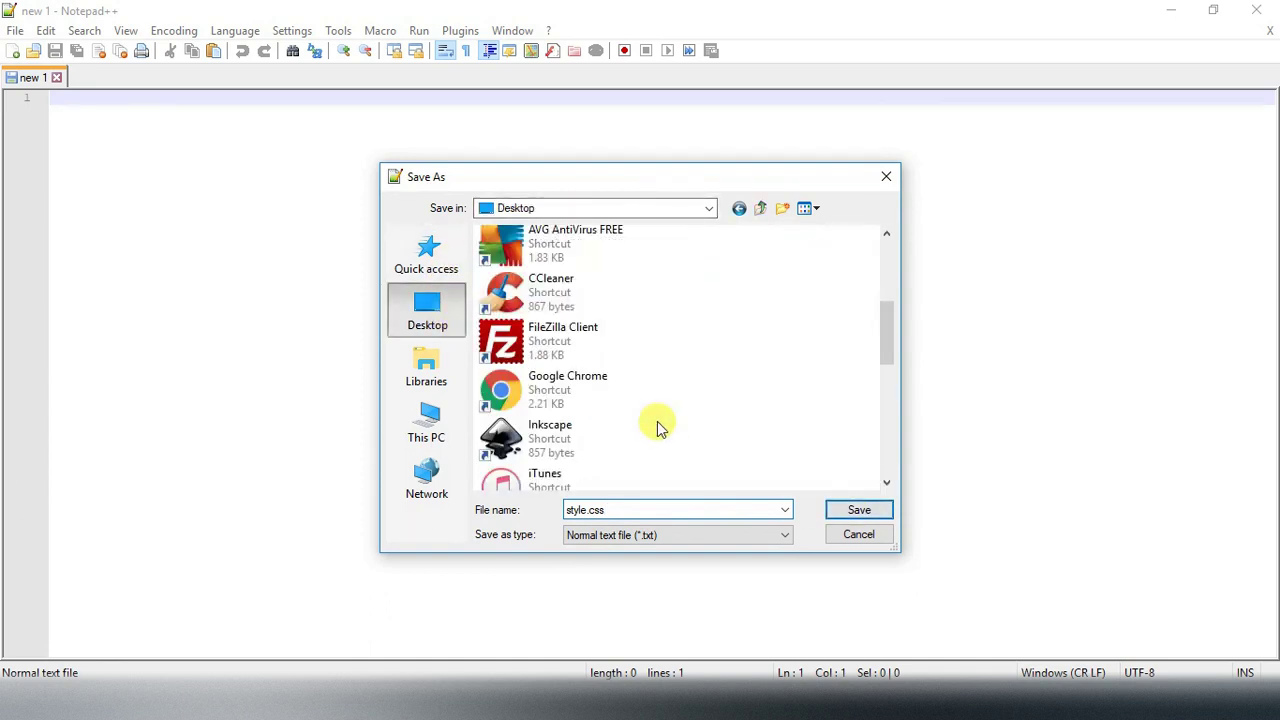
{"action": "scroll", "coordinate": [657, 421], "scroll_direction": "down", "scroll_amount": 5}
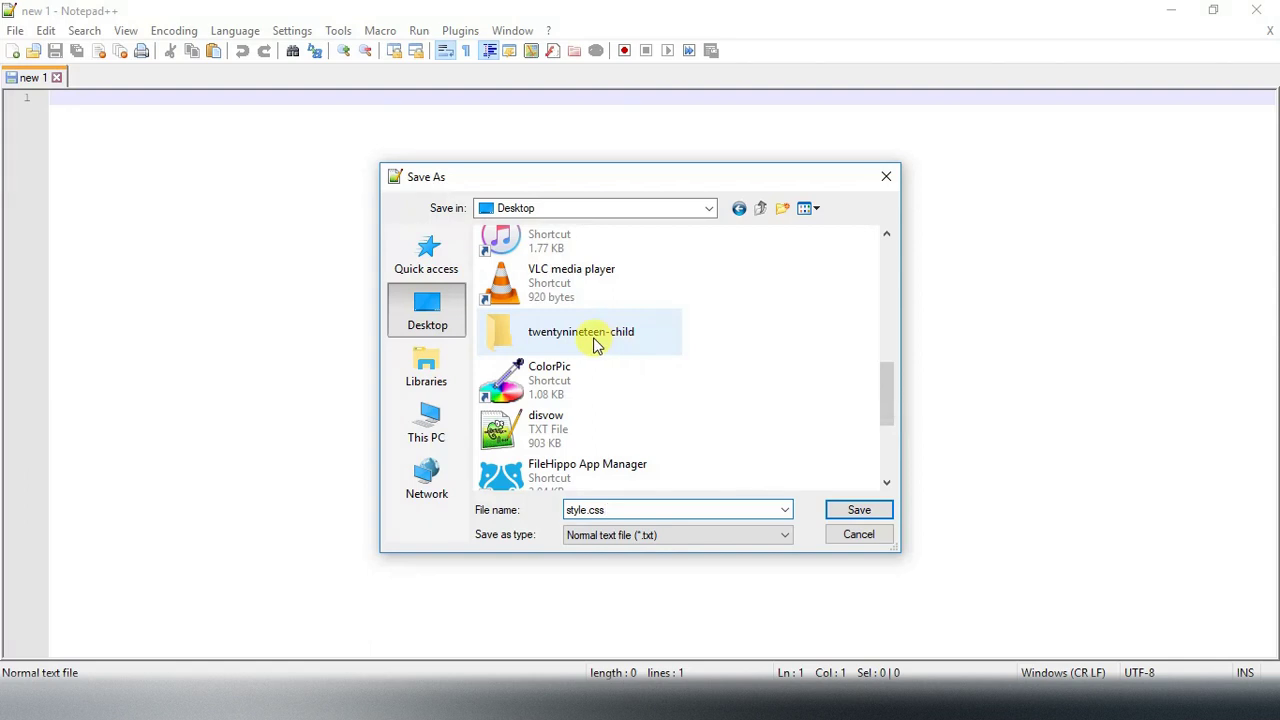
{"action": "double_click", "coordinate": [596, 344]}
{"action": "left_click", "coordinate": [862, 512]}
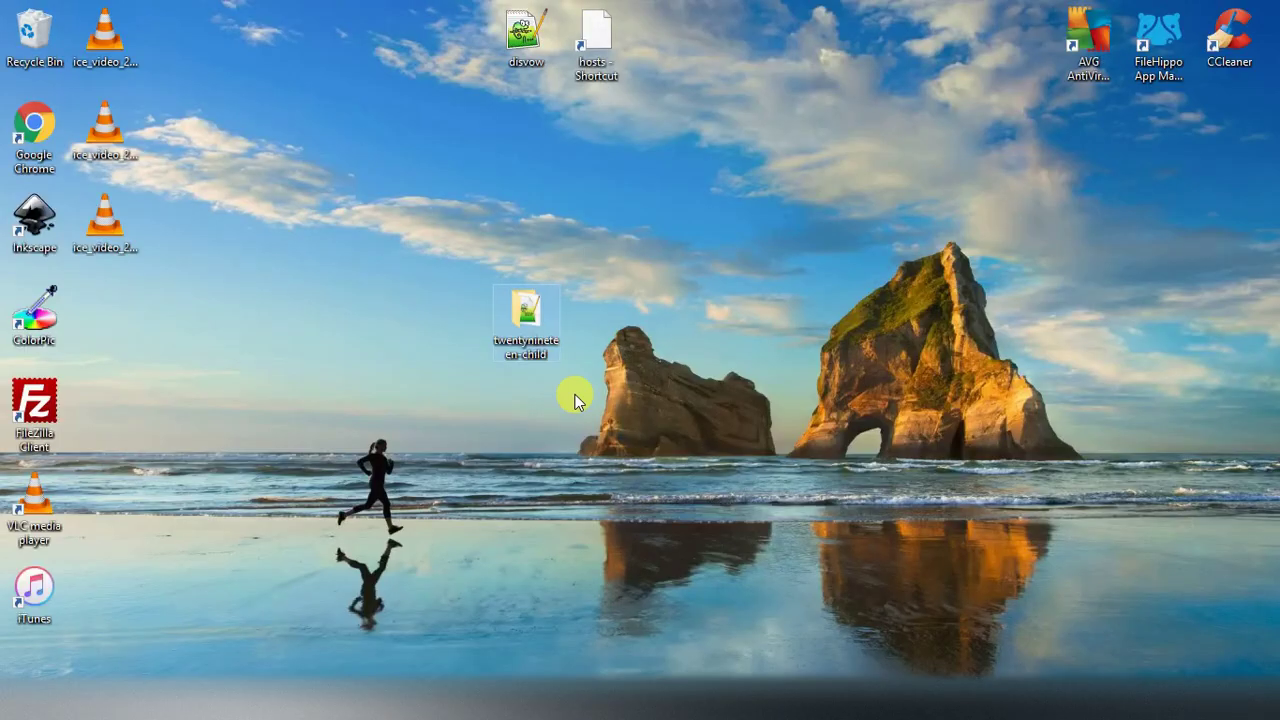
Open the twentynineteen-child folder on the desktop to check the saved stylesheet, and return to Notepad++.
{"action": "double_click", "coordinate": [540, 343]}
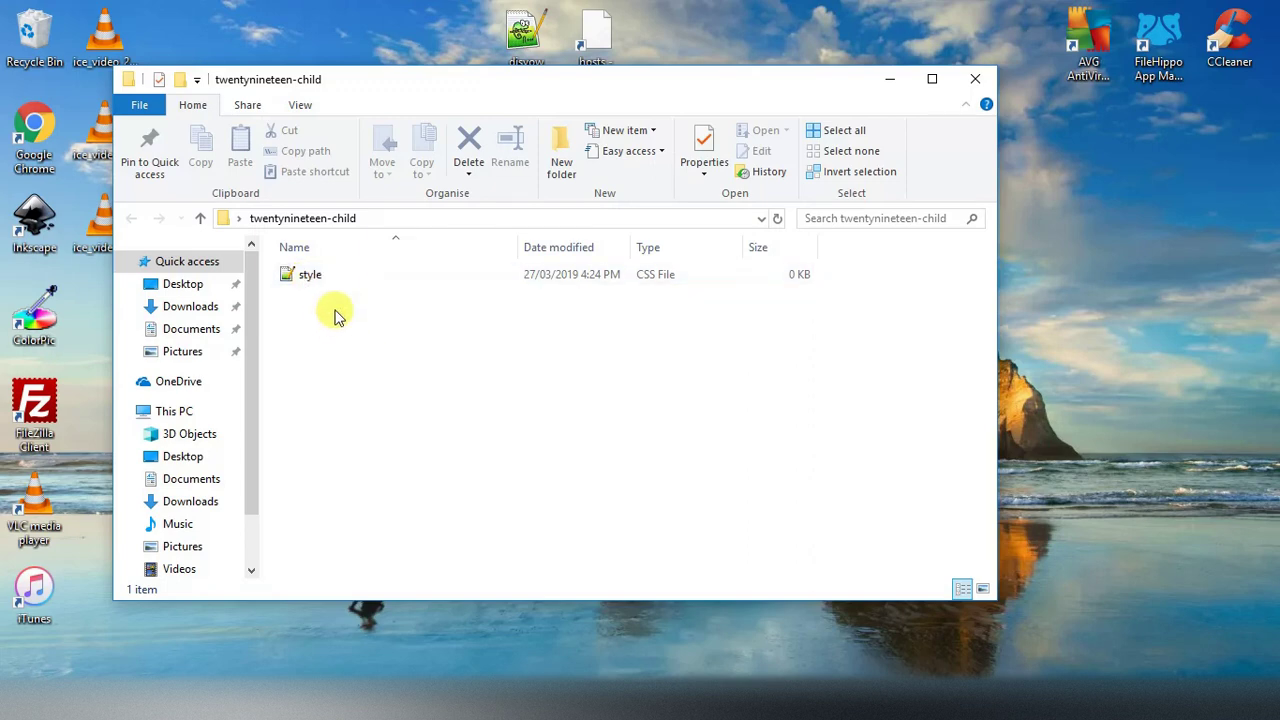
{"action": "mouse_move", "coordinate": [713, 710]}
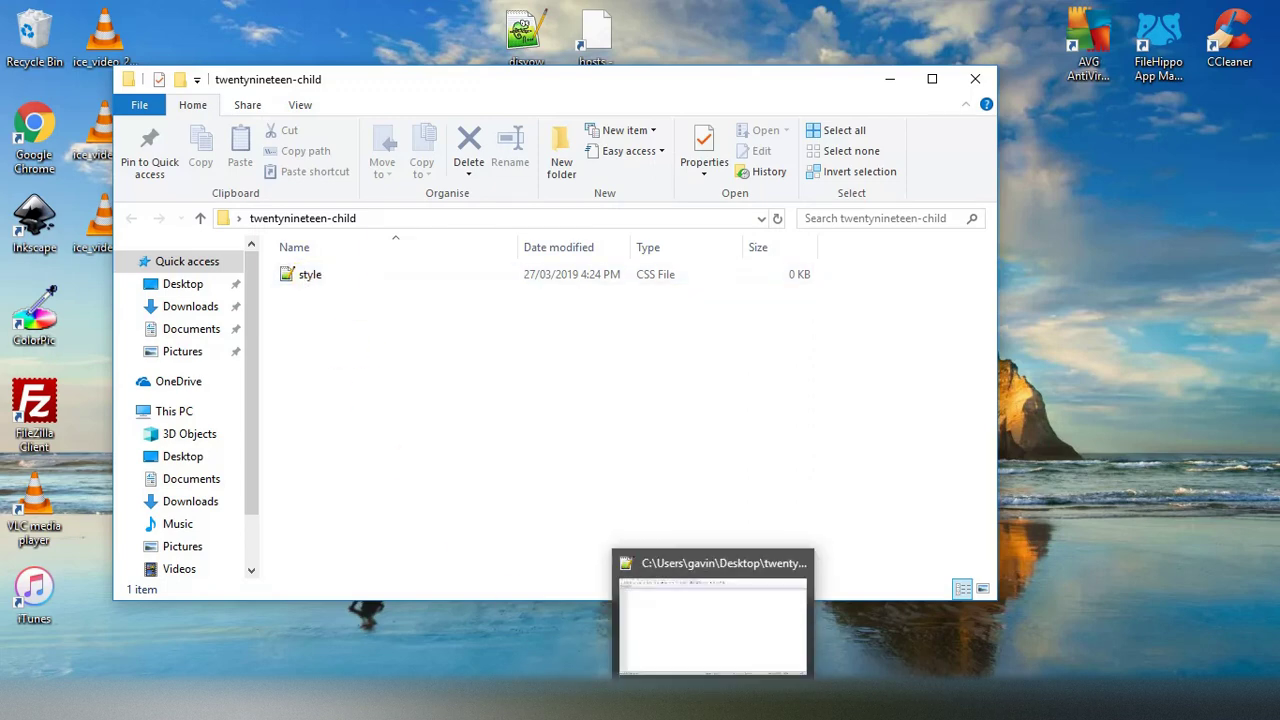
{"action": "left_click", "coordinate": [713, 710]}
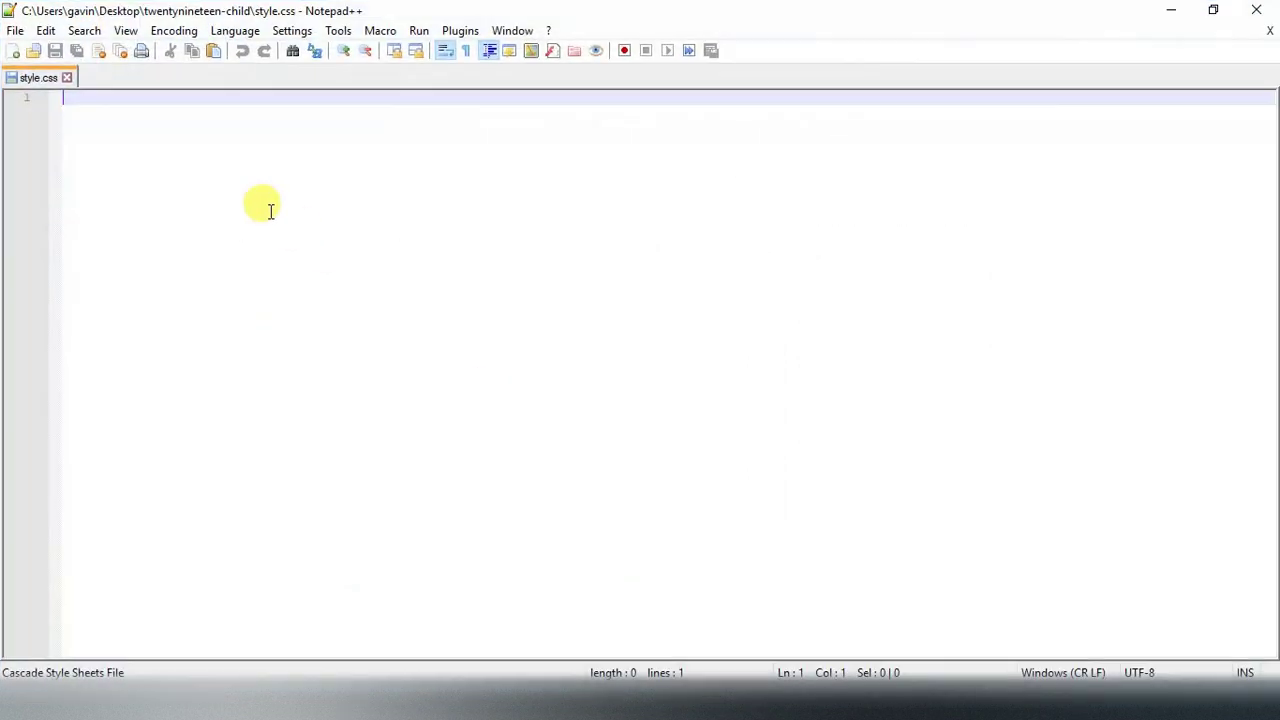
Create a new document, save it as functions.php in the twentynineteen-child folder, and check the folder's contents.
{"action": "left_click", "coordinate": [17, 31]}
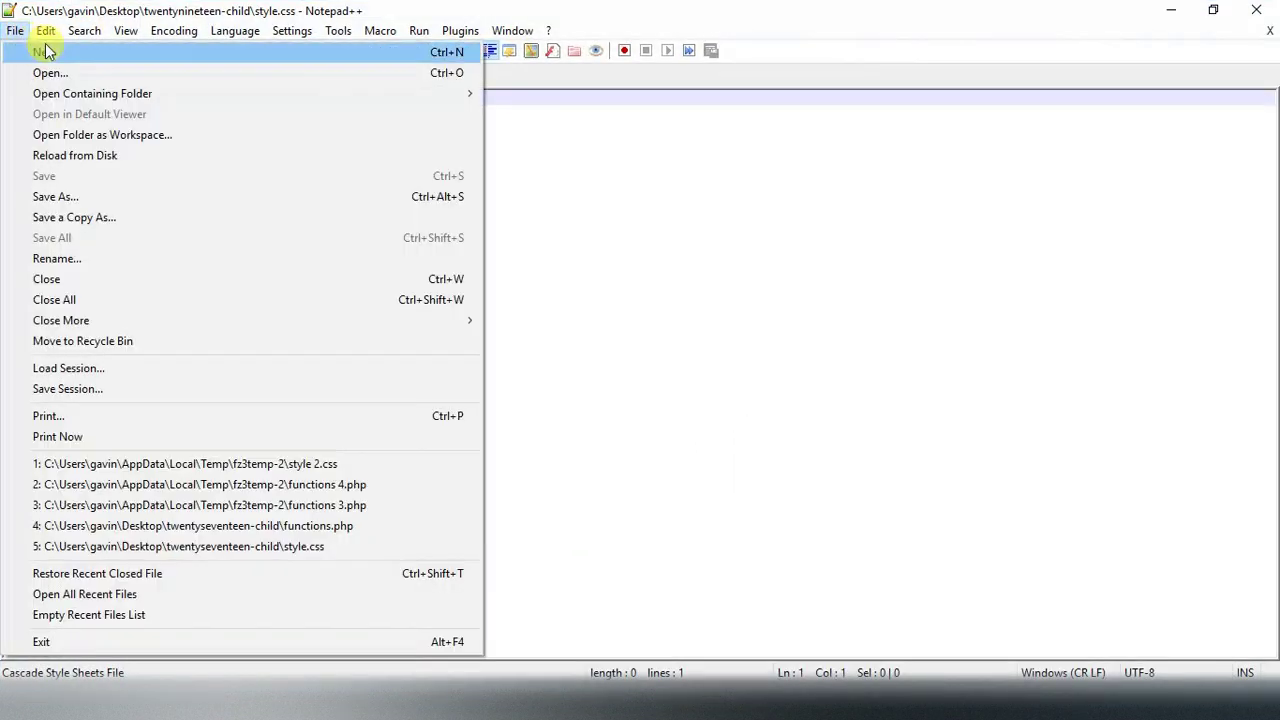
{"action": "left_click", "coordinate": [45, 51]}
{"action": "left_click", "coordinate": [15, 31]}
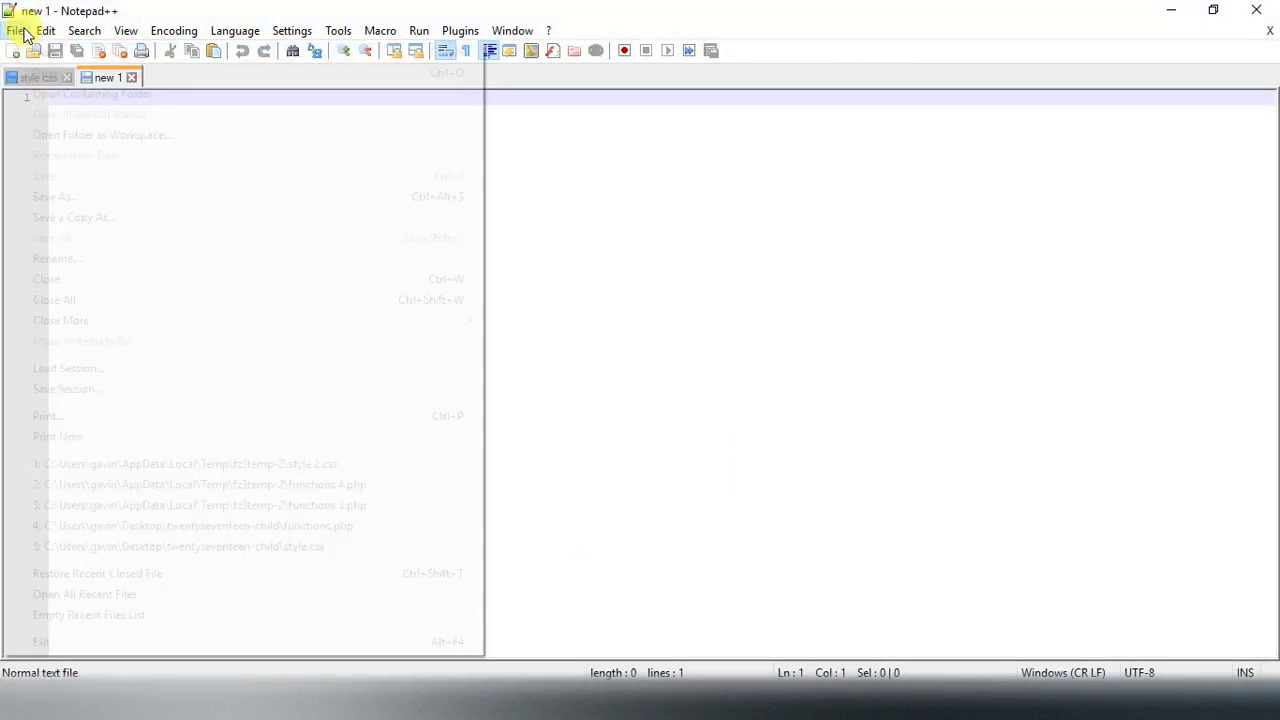
{"action": "left_click", "coordinate": [90, 196]}
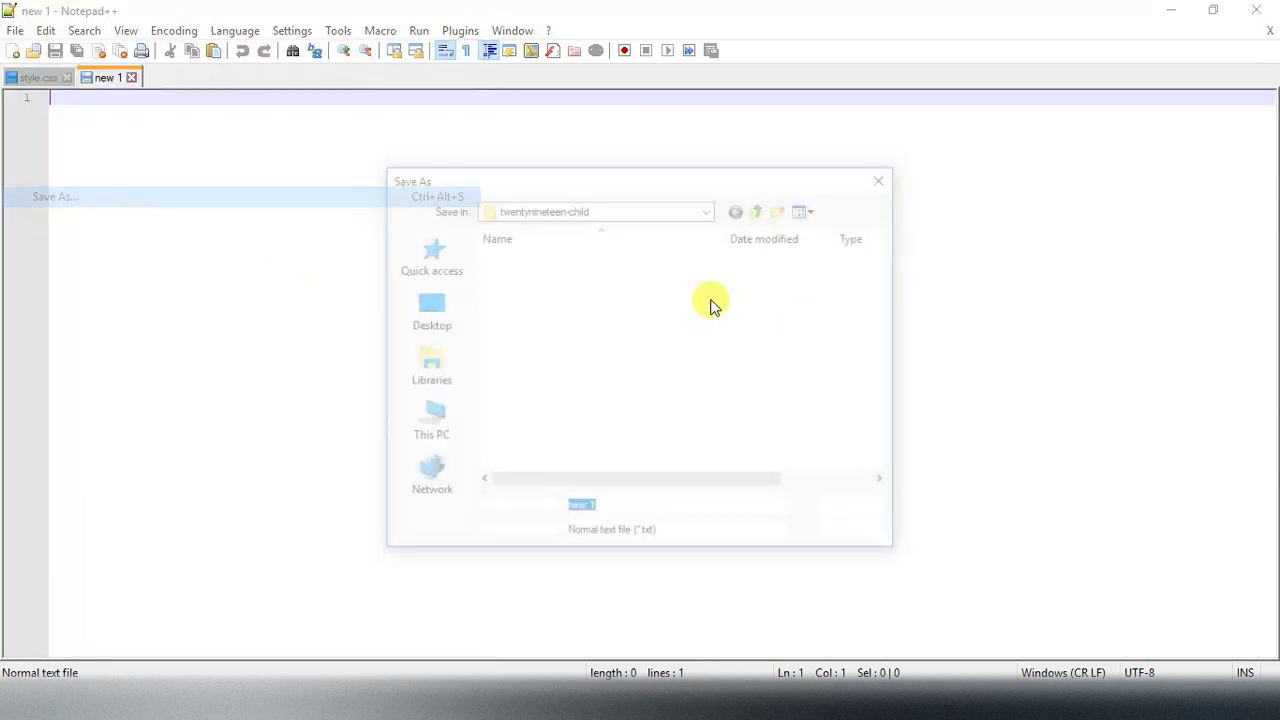
{"action": "type", "text": "functions.php"}
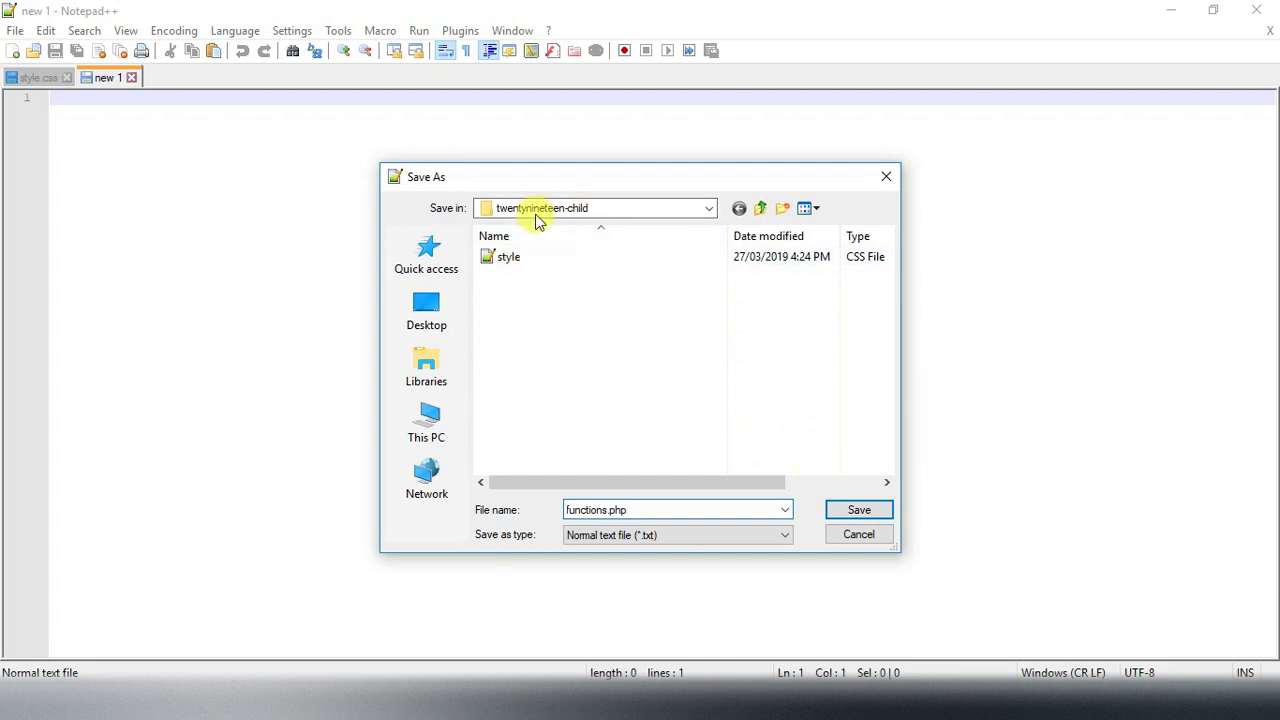
{"action": "left_click", "coordinate": [876, 513]}
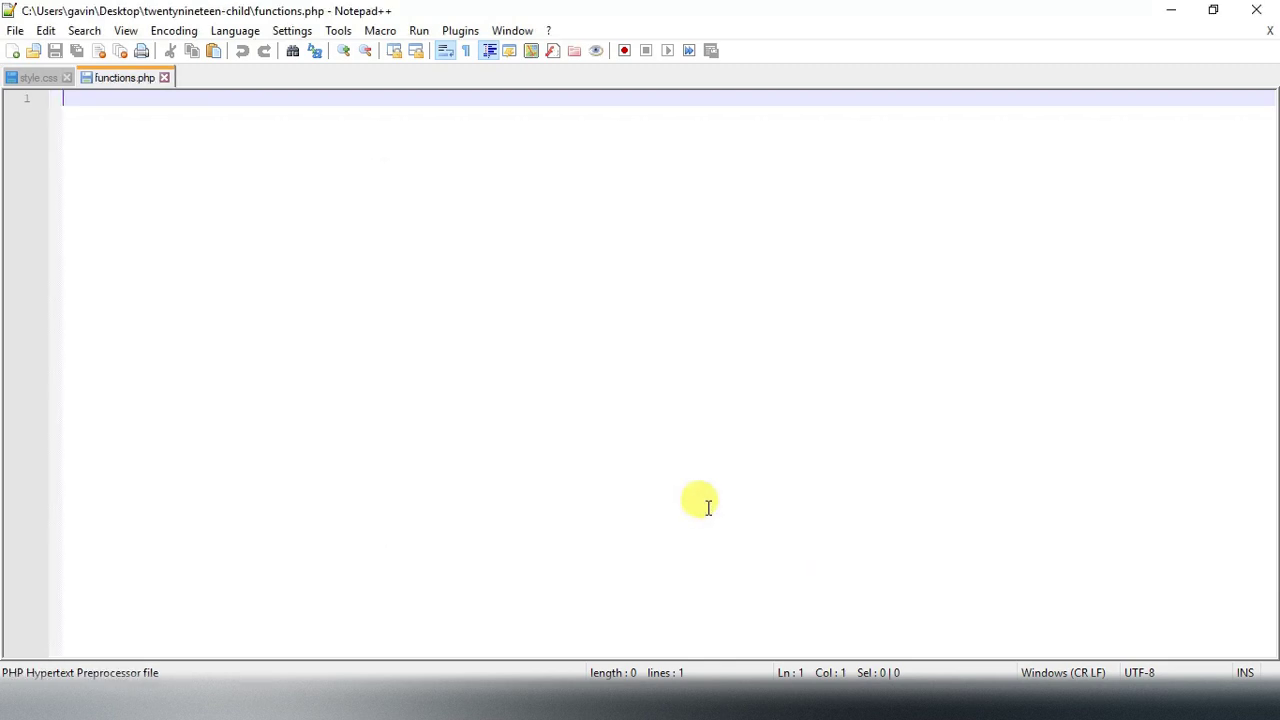
{"action": "left_click", "coordinate": [702, 712]}
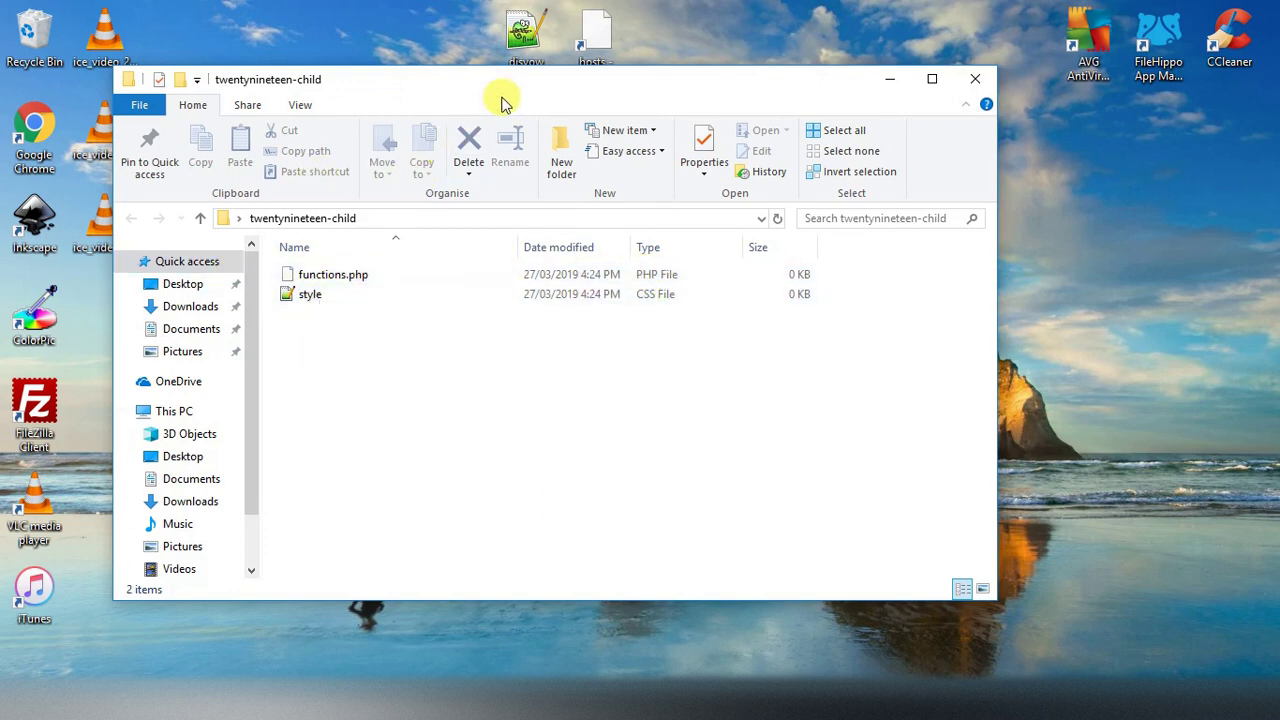
{"action": "left_click_drag", "start_coordinate": [502, 100], "coordinate": [537, 103]}
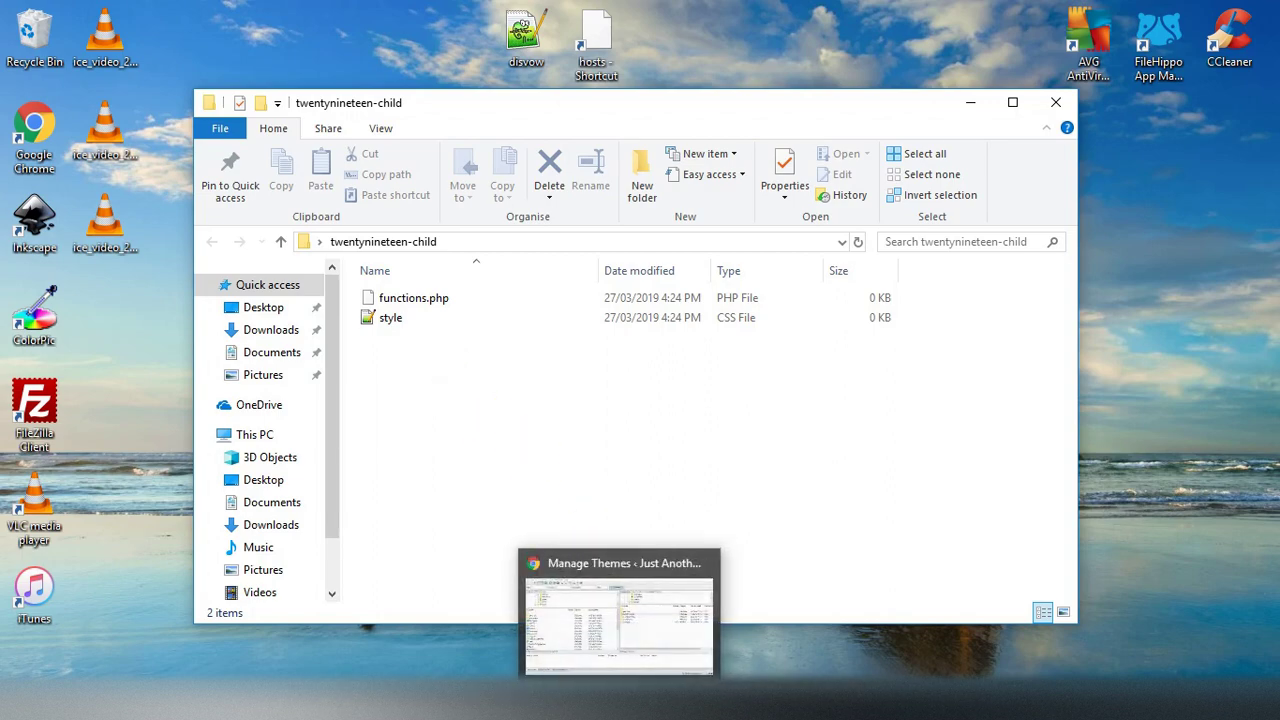
Switch to Chrome and copy the whole stylesheet header code block from the ThriveWP child theme article.
{"action": "left_click", "coordinate": [535, 702]}
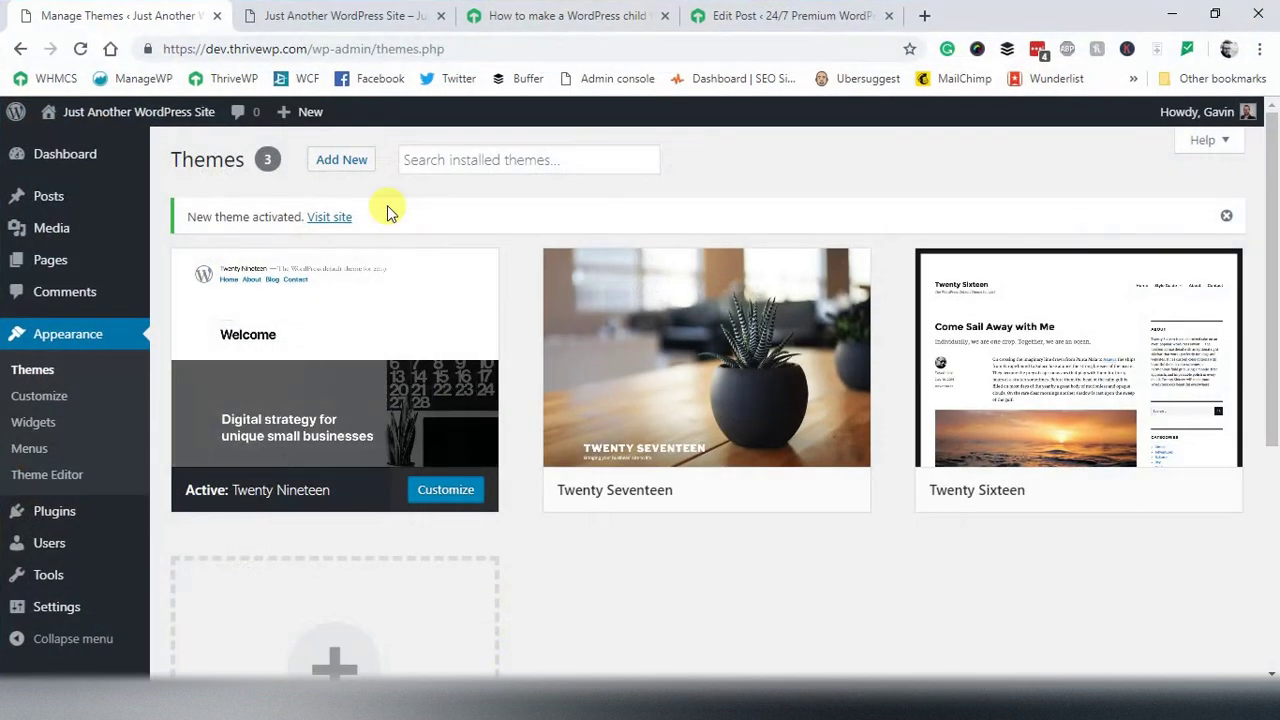
{"action": "left_click", "coordinate": [568, 15]}
{"action": "scroll", "coordinate": [447, 315], "scroll_direction": "down", "scroll_amount": 15}
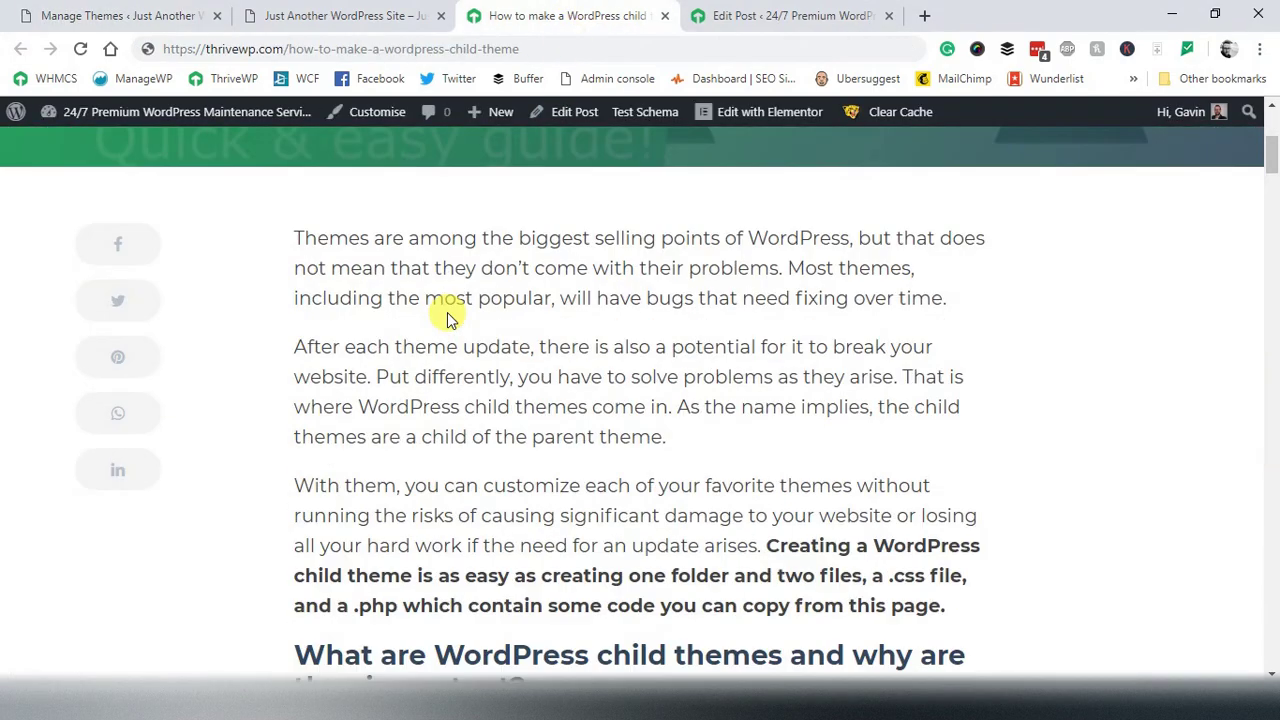
{"action": "scroll", "coordinate": [447, 312], "scroll_direction": "down", "scroll_amount": 15}
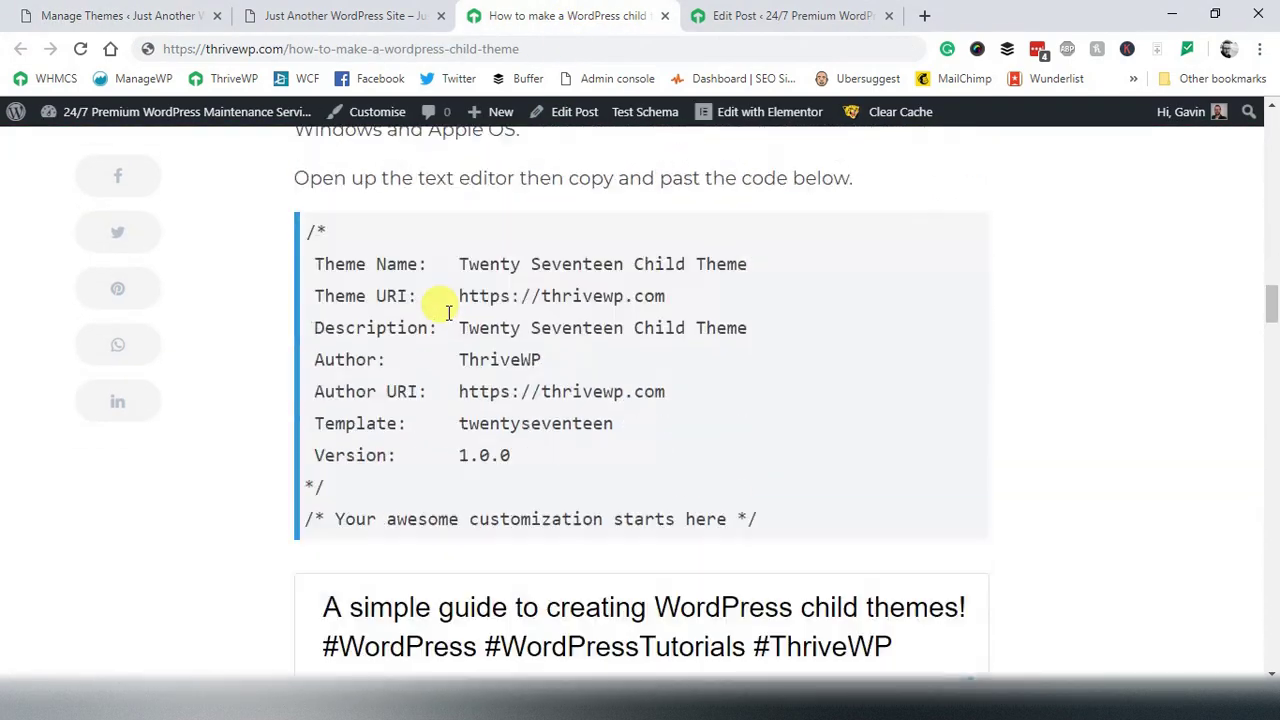
{"action": "scroll", "coordinate": [438, 339], "scroll_direction": "up", "scroll_amount": 2}
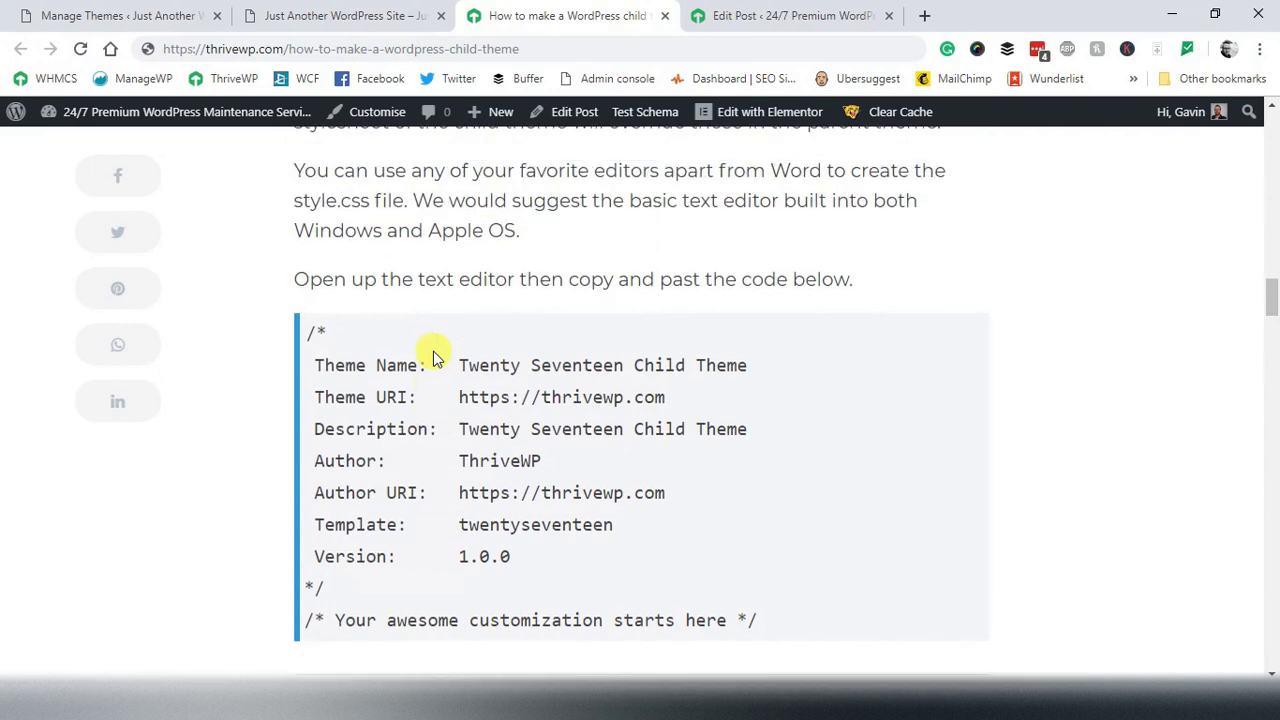
{"action": "scroll", "coordinate": [313, 332], "scroll_direction": "down", "scroll_amount": 1}
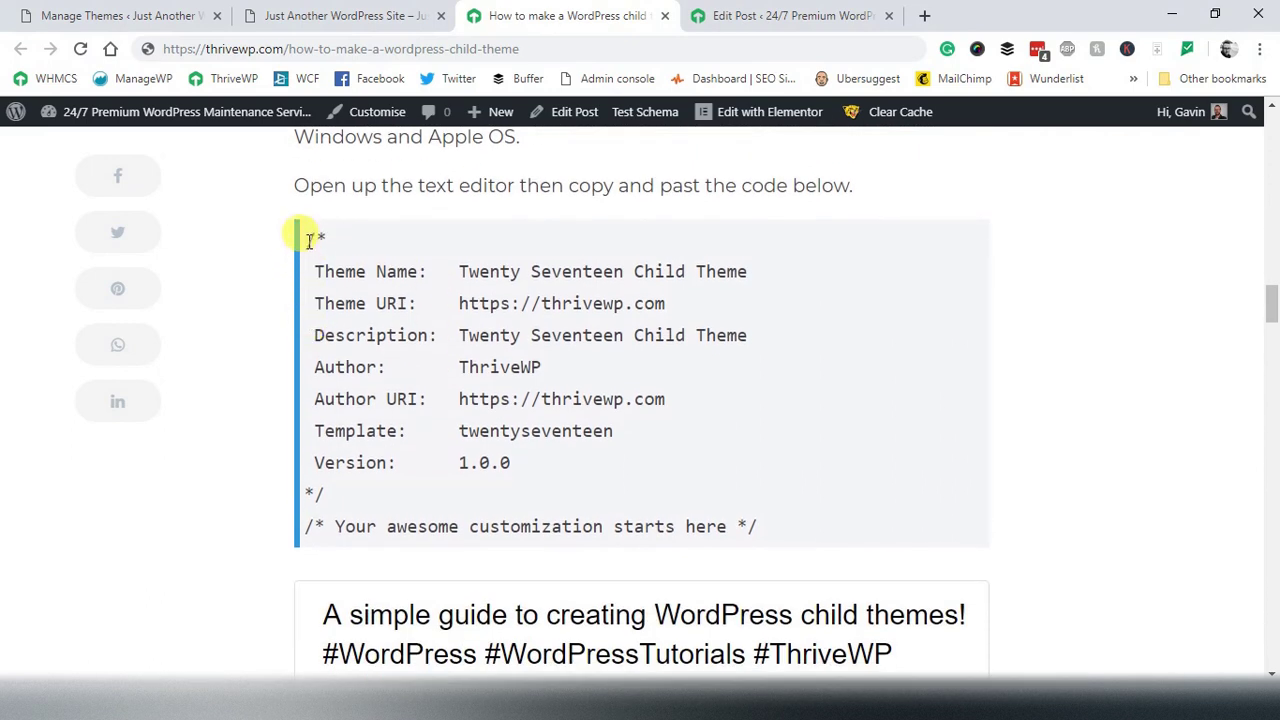
{"action": "left_click_drag", "start_coordinate": [302, 237], "coordinate": [820, 549]}
{"action": "right_click", "coordinate": [465, 420]}
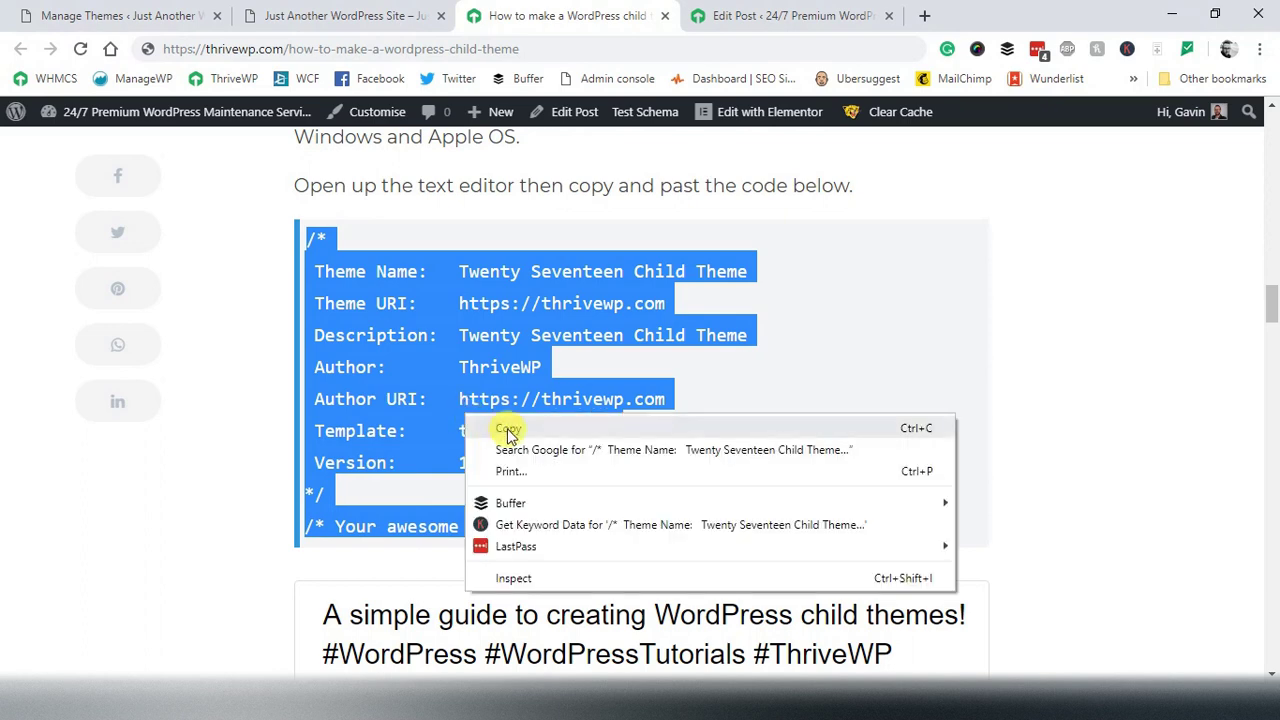
{"action": "left_click", "coordinate": [485, 424]}
Switch back to Notepad++ and paste the copied stylesheet header code into style.css.
{"action": "scroll", "coordinate": [545, 488], "scroll_direction": "up", "scroll_amount": 2}
{"action": "scroll", "coordinate": [545, 488], "scroll_direction": "up", "scroll_amount": 1}
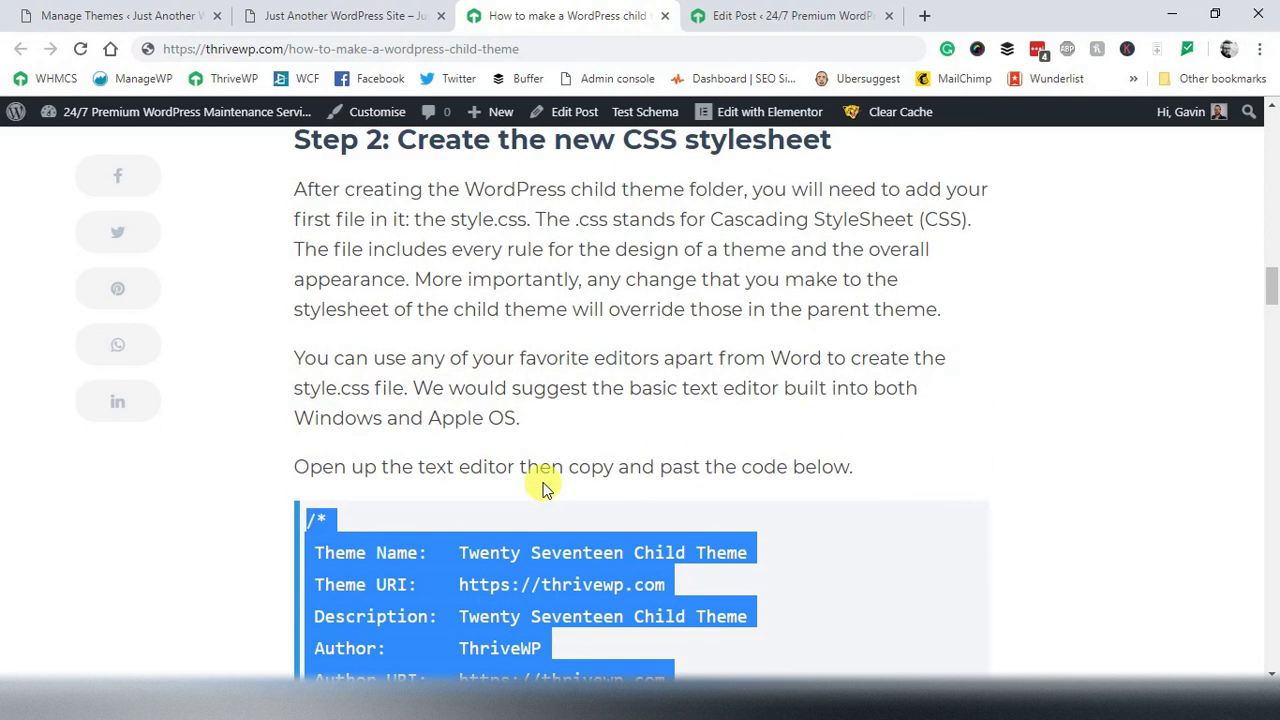
{"action": "scroll", "coordinate": [545, 488], "scroll_direction": "up", "scroll_amount": 2}
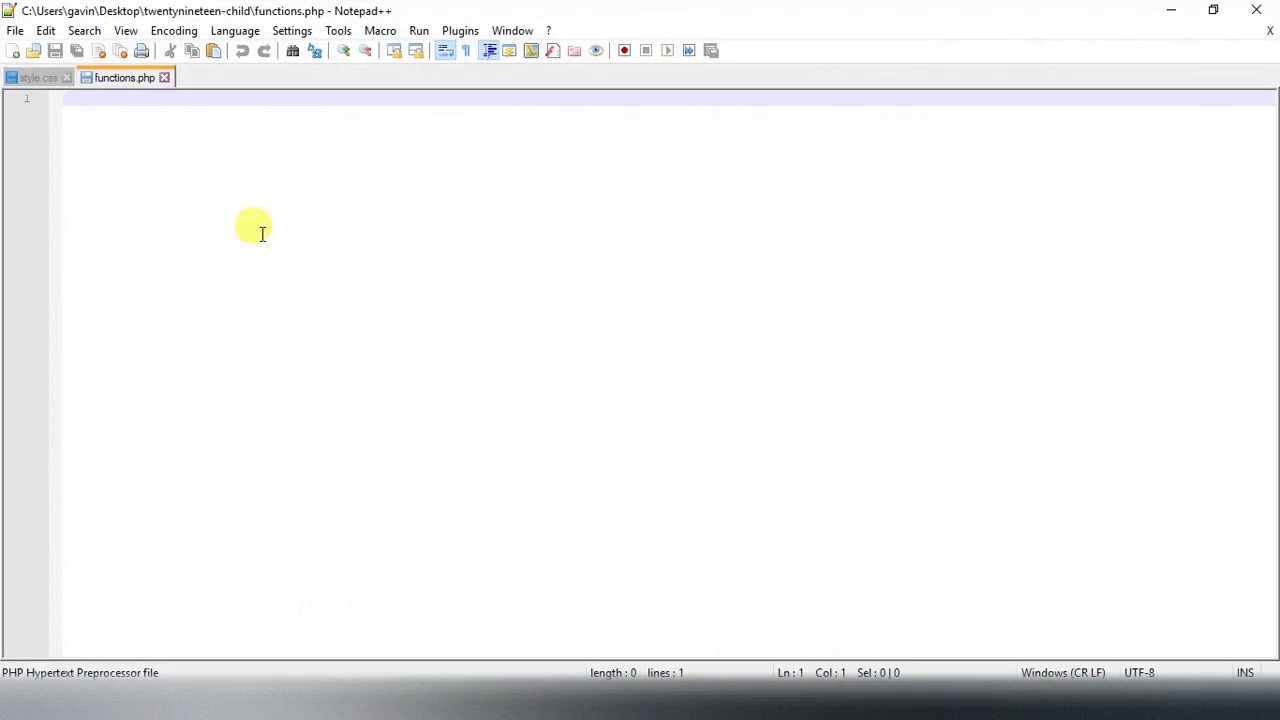
{"action": "left_click", "coordinate": [33, 80]}
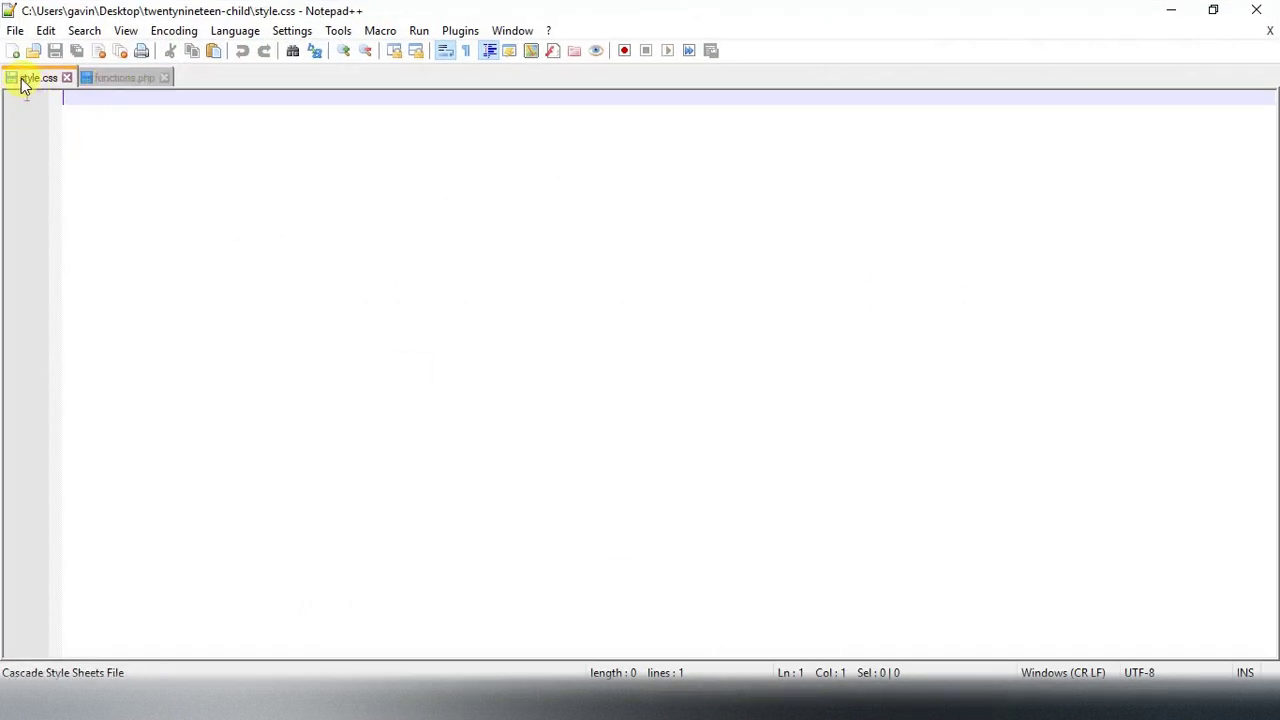
{"action": "right_click", "coordinate": [100, 134]}
{"action": "left_click", "coordinate": [151, 194]}
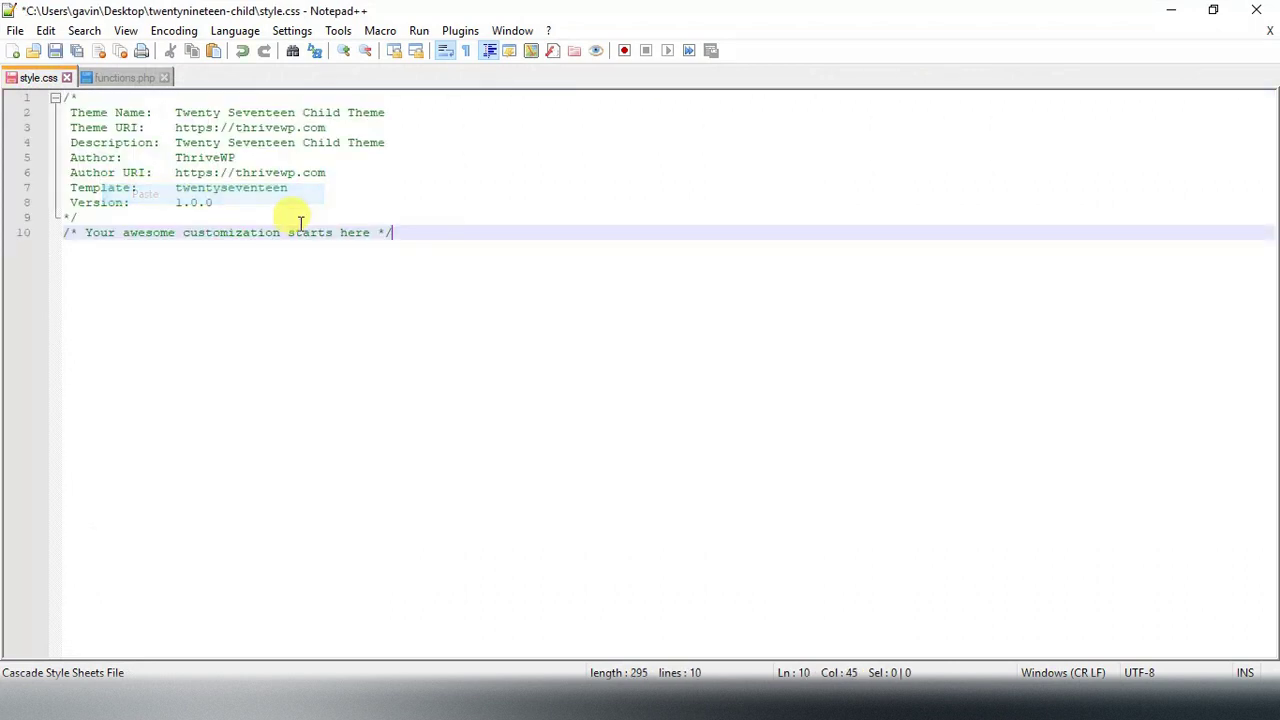
Examine the Template line in style.css and highlight its twentyseventeen value.
{"action": "left_click", "coordinate": [316, 203]}
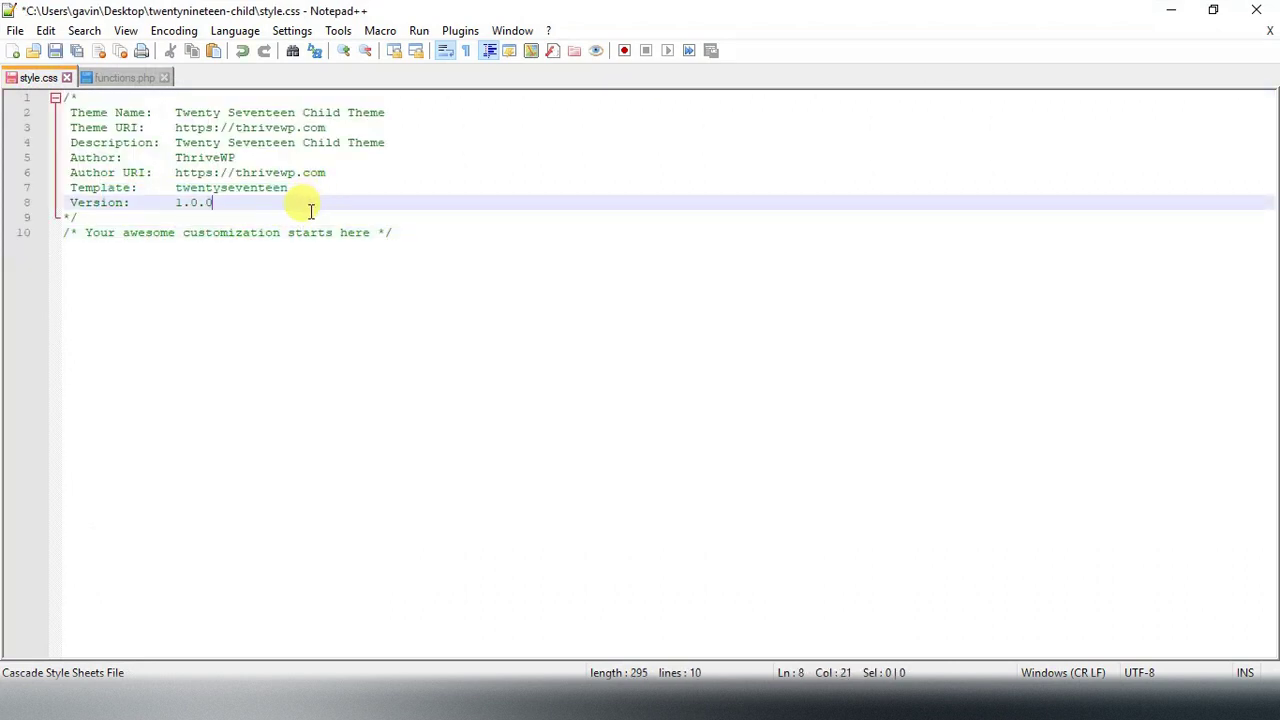
{"action": "left_click", "coordinate": [294, 189]}
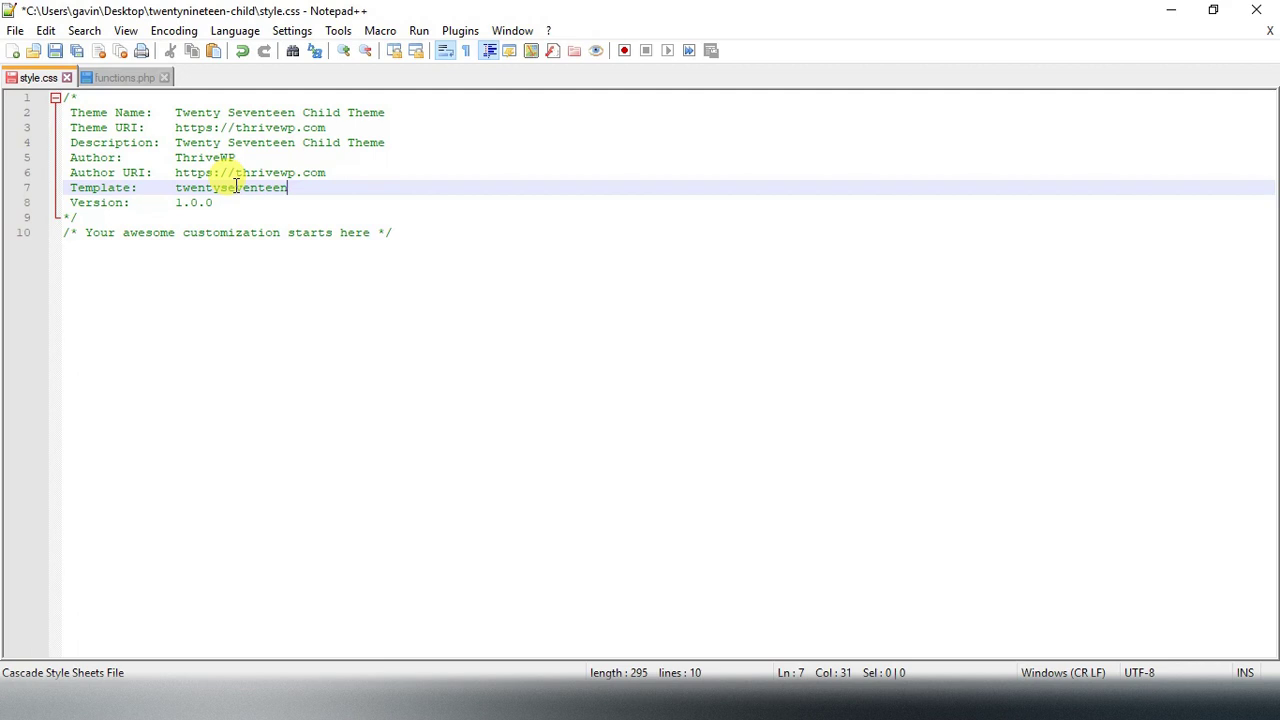
{"action": "left_click_drag", "start_coordinate": [68, 188], "coordinate": [329, 190]}
{"action": "left_click", "coordinate": [197, 188]}
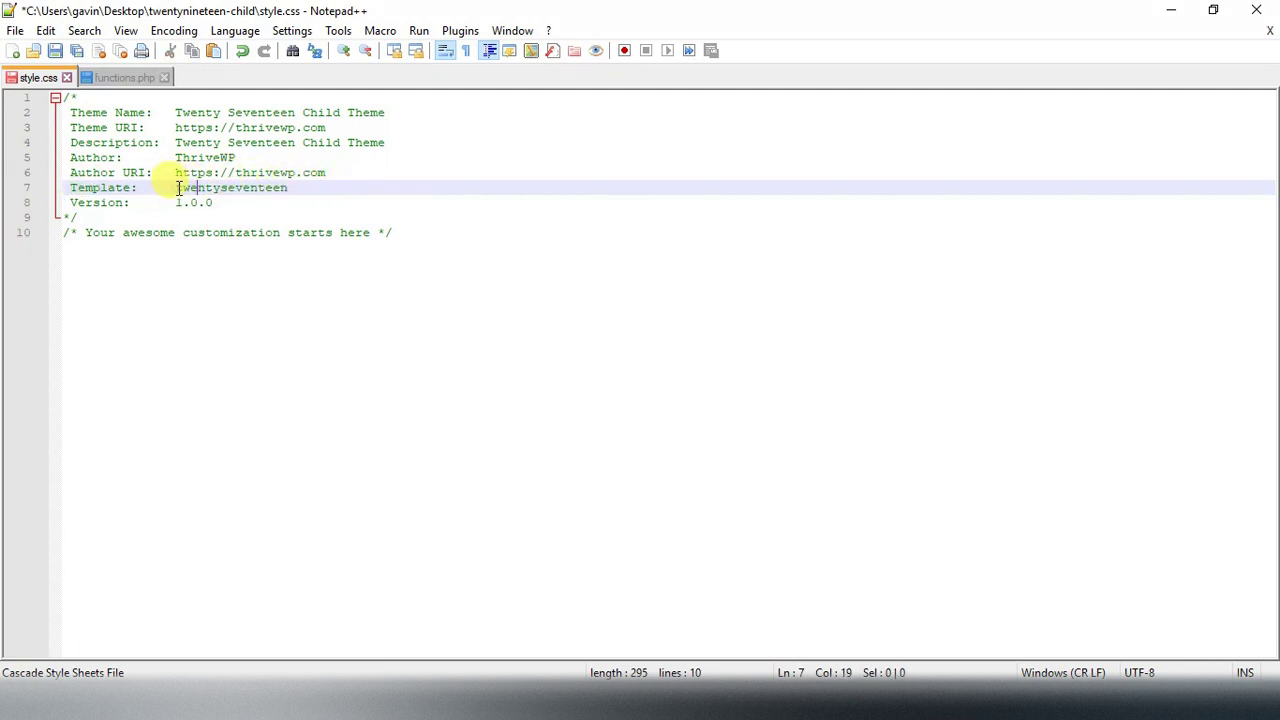
{"action": "left_click_drag", "start_coordinate": [177, 188], "coordinate": [287, 189]}
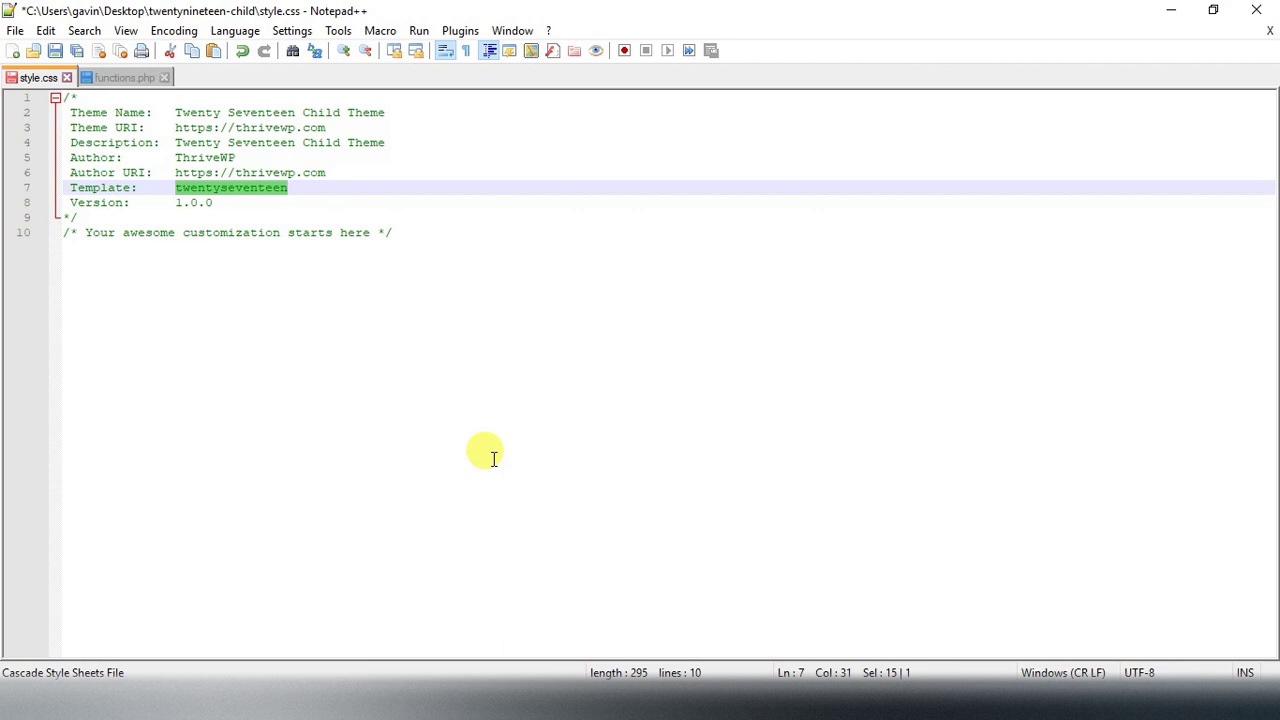
{"action": "left_click", "coordinate": [272, 188]}
{"action": "left_click", "coordinate": [286, 189]}
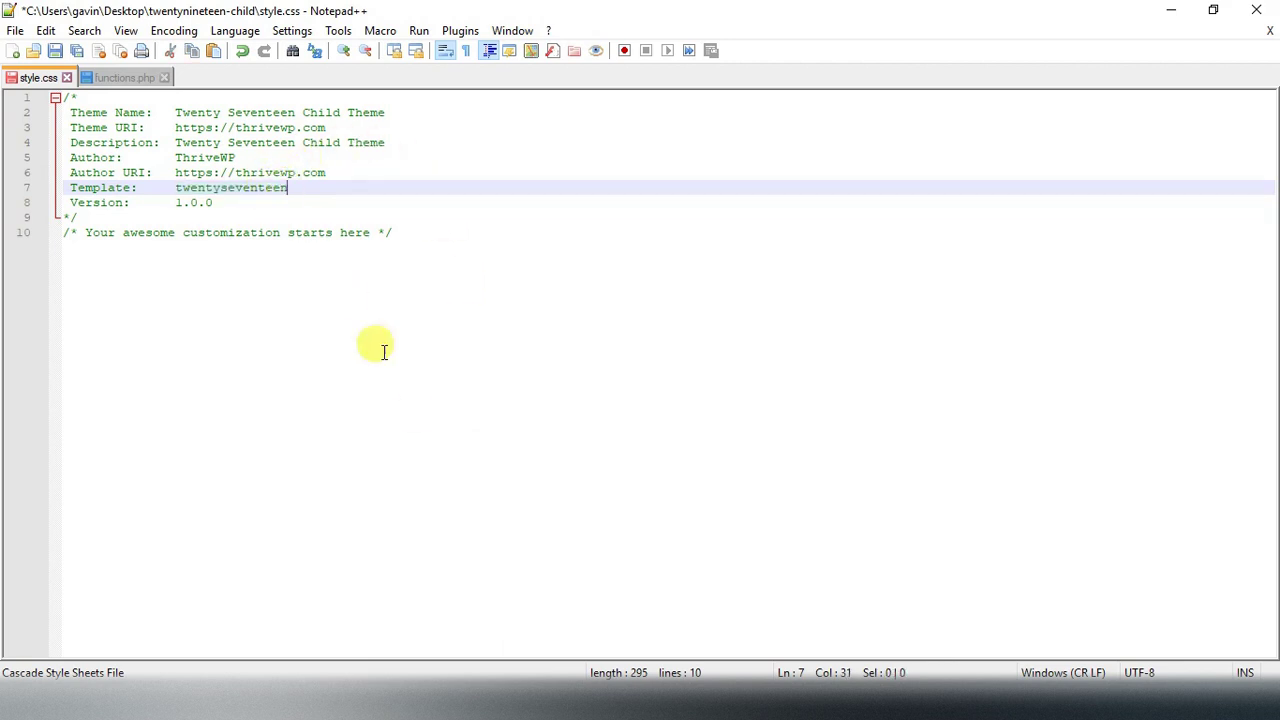
Switch to Chrome and check the active theme's name on the WordPress Themes page.
{"action": "mouse_move", "coordinate": [620, 703]}
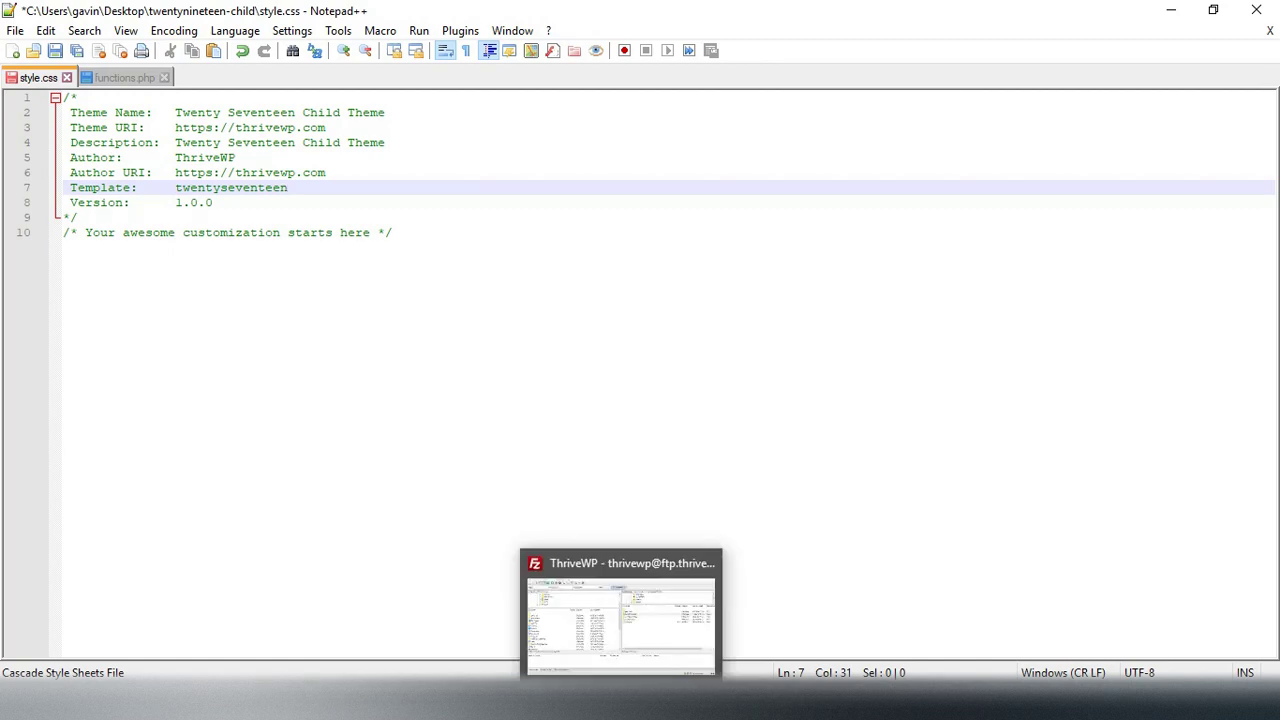
{"action": "left_click", "coordinate": [469, 569]}
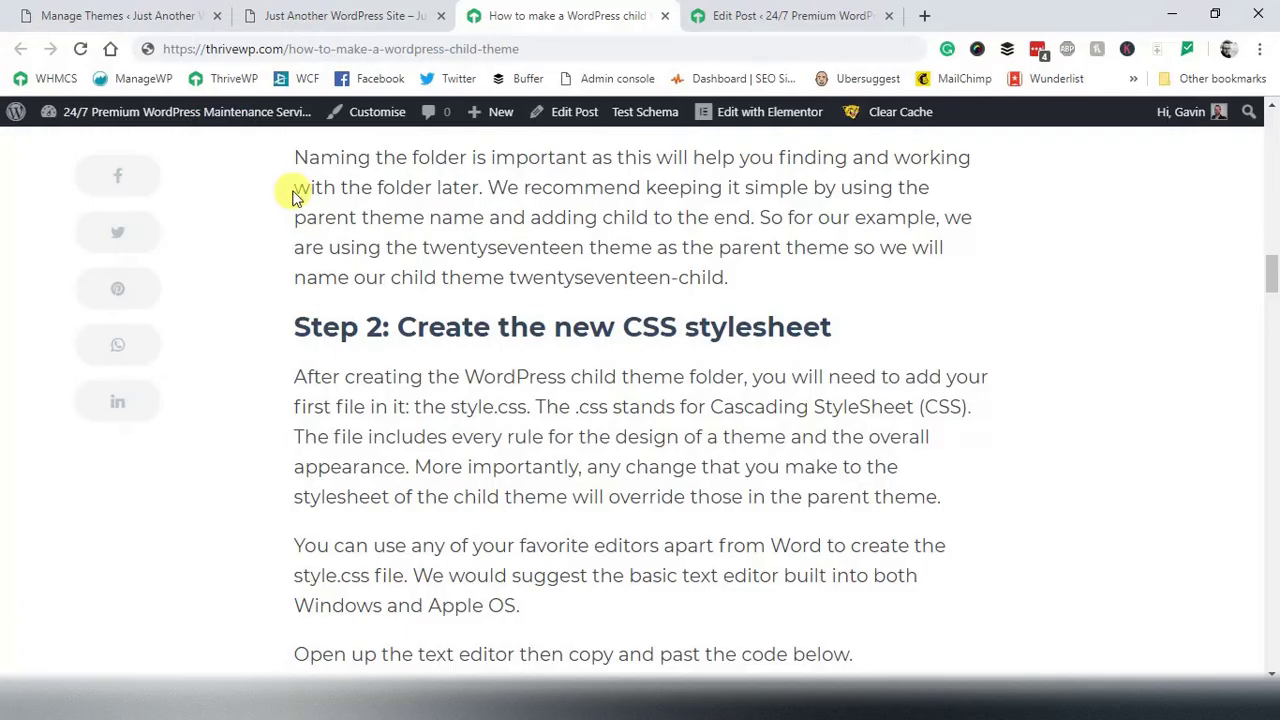
{"action": "left_click", "coordinate": [170, 10]}
{"action": "mouse_move", "coordinate": [240, 498]}
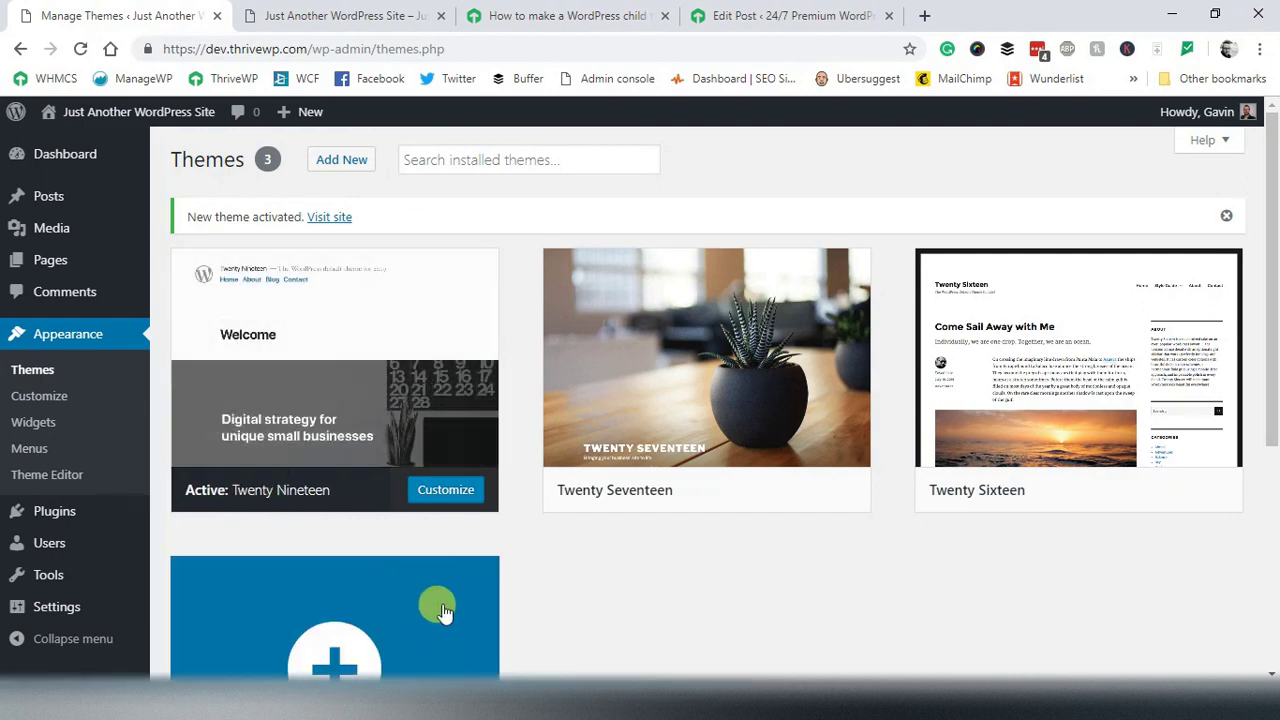
Switch to FileZilla and check the exact name of the Twenty Nineteen theme folder in wp-content/themes.
{"action": "left_click", "coordinate": [626, 702]}
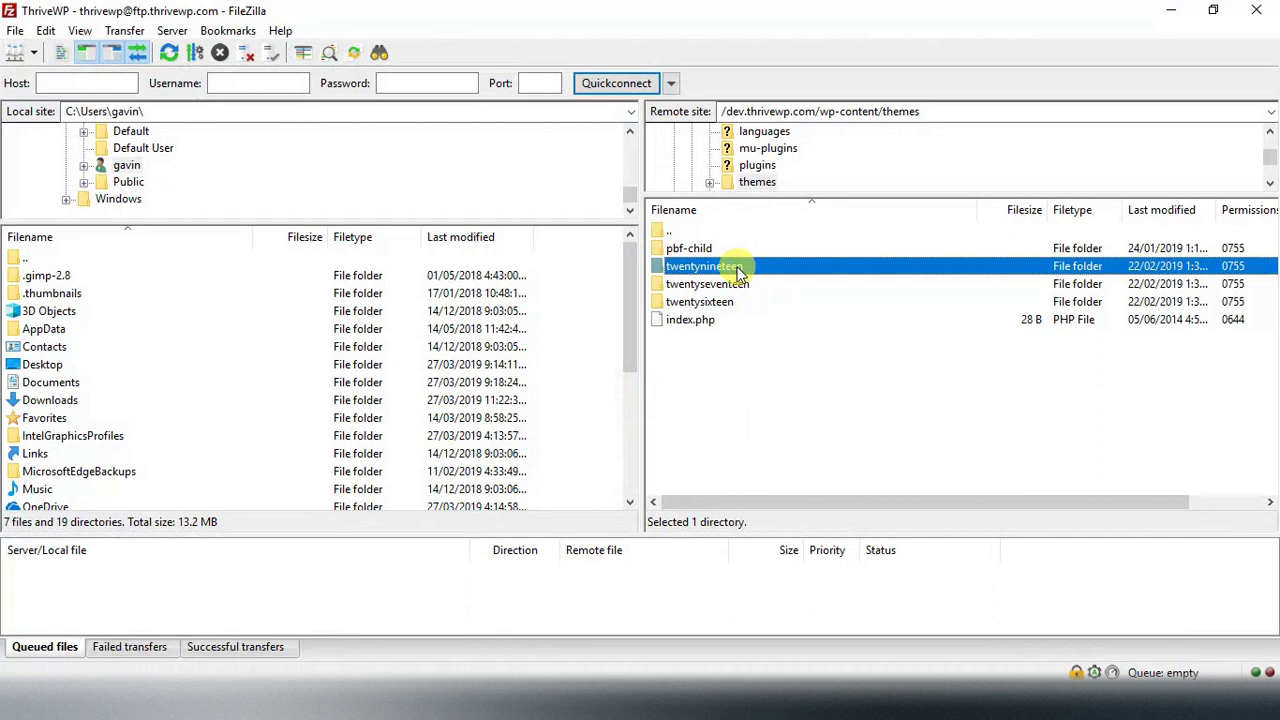
{"action": "left_click", "coordinate": [737, 268]}
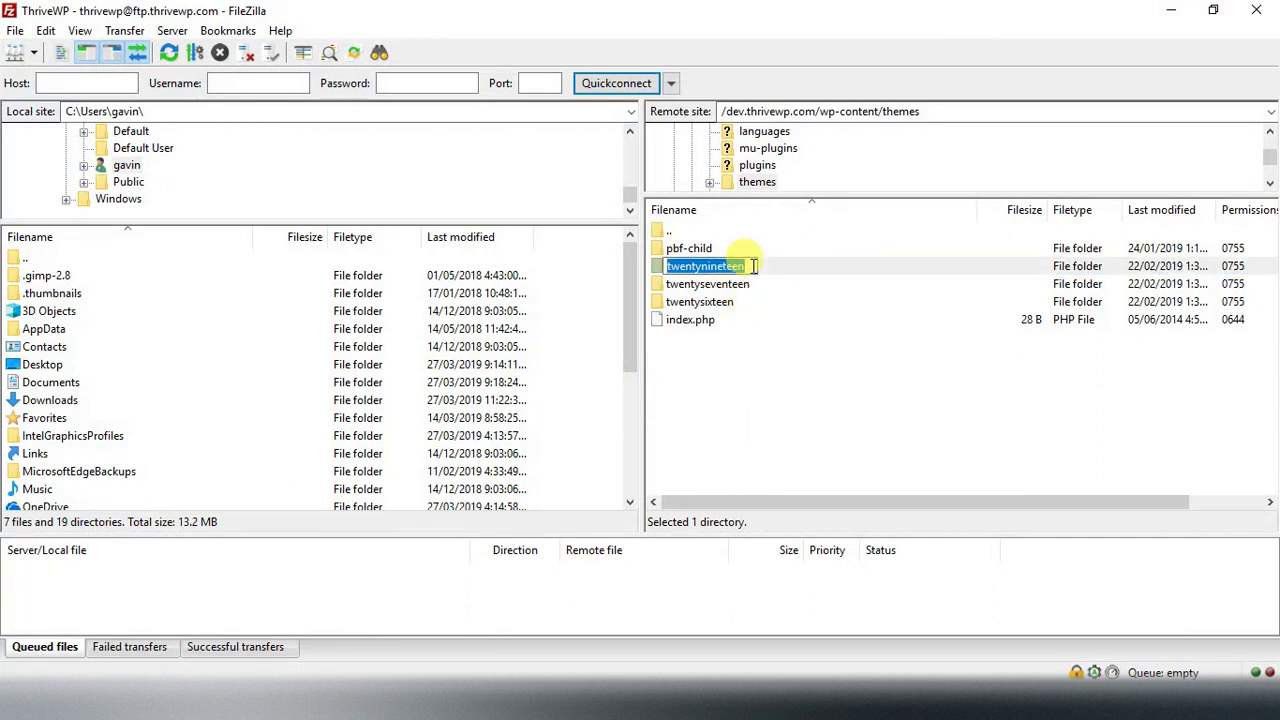
{"action": "left_click", "coordinate": [753, 266]}
{"action": "double_click", "coordinate": [750, 267]}
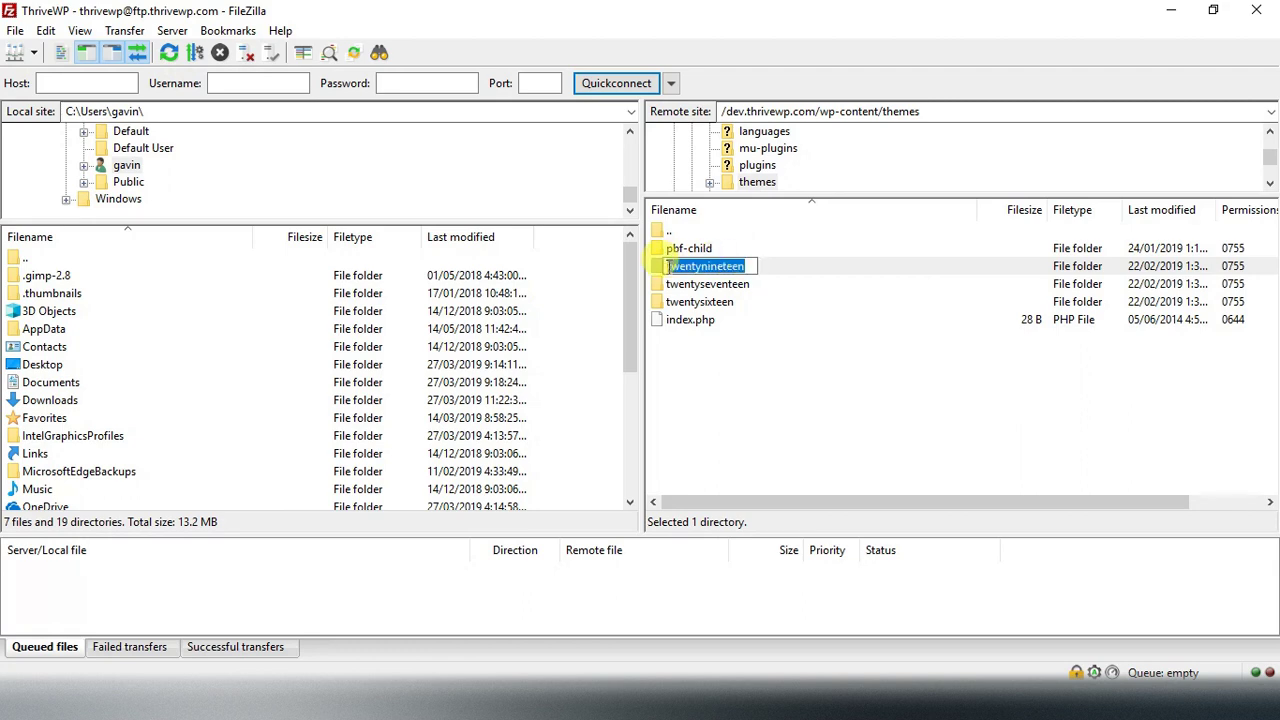
{"action": "left_click", "coordinate": [706, 363]}
Switch back to Notepad++ and change the Template value in style.css to twentynineteen.
{"action": "left_click", "coordinate": [430, 702]}
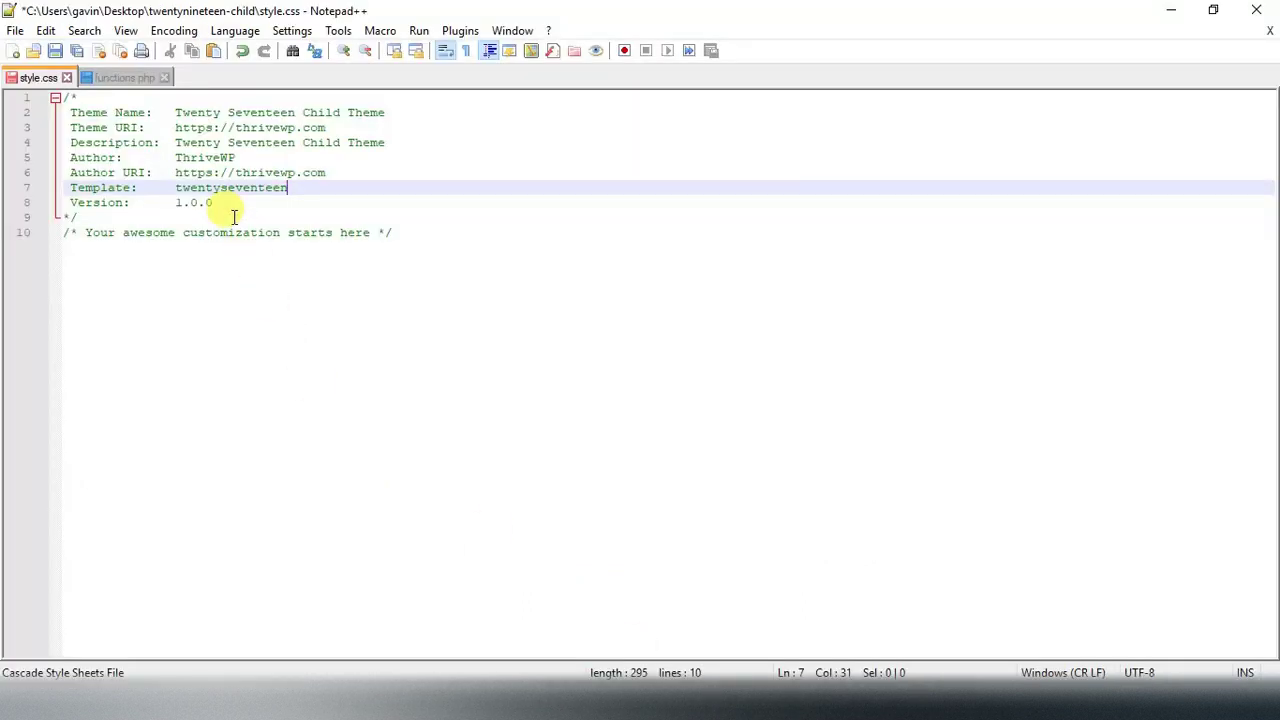
{"action": "left_click", "coordinate": [215, 200]}
{"action": "left_click_drag", "start_coordinate": [177, 187], "coordinate": [292, 187]}
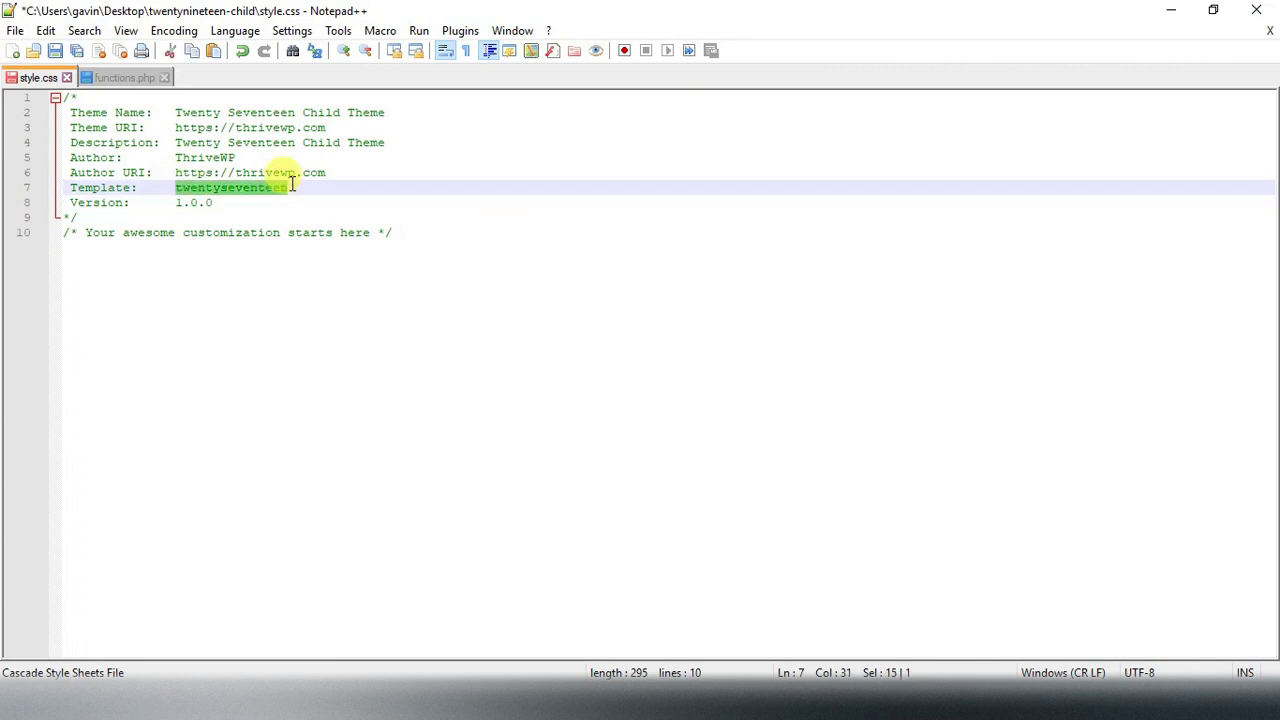
{"action": "type", "text": "twentynineteen"}
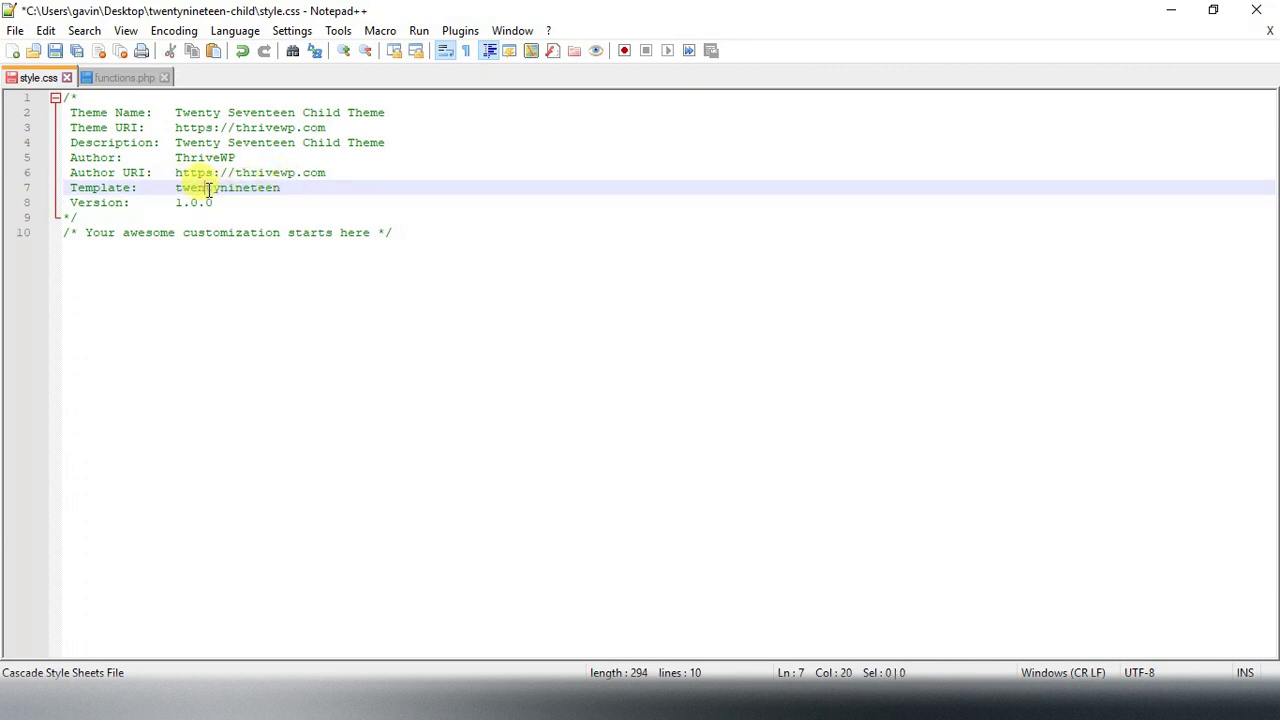
{"action": "key", "text": "Down"}
{"action": "left_click", "coordinate": [278, 187]}
{"action": "double_click", "coordinate": [279, 187]}
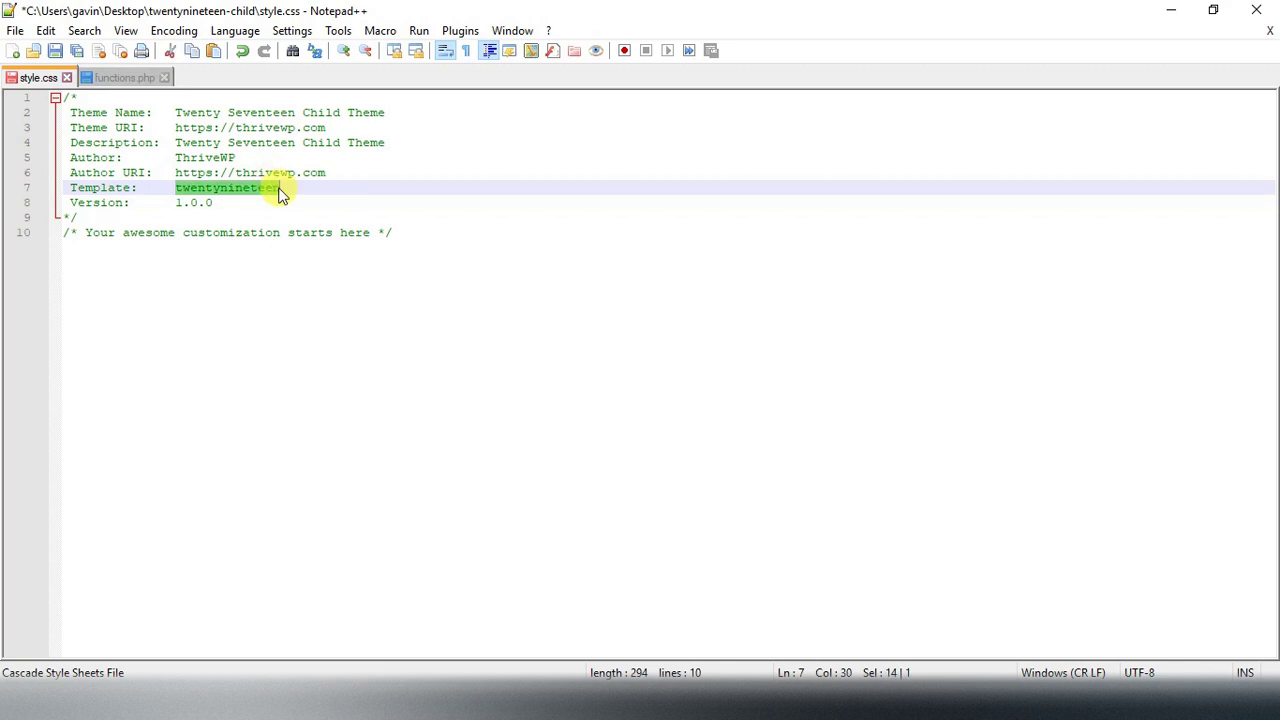
{"action": "left_click", "coordinate": [279, 187]}
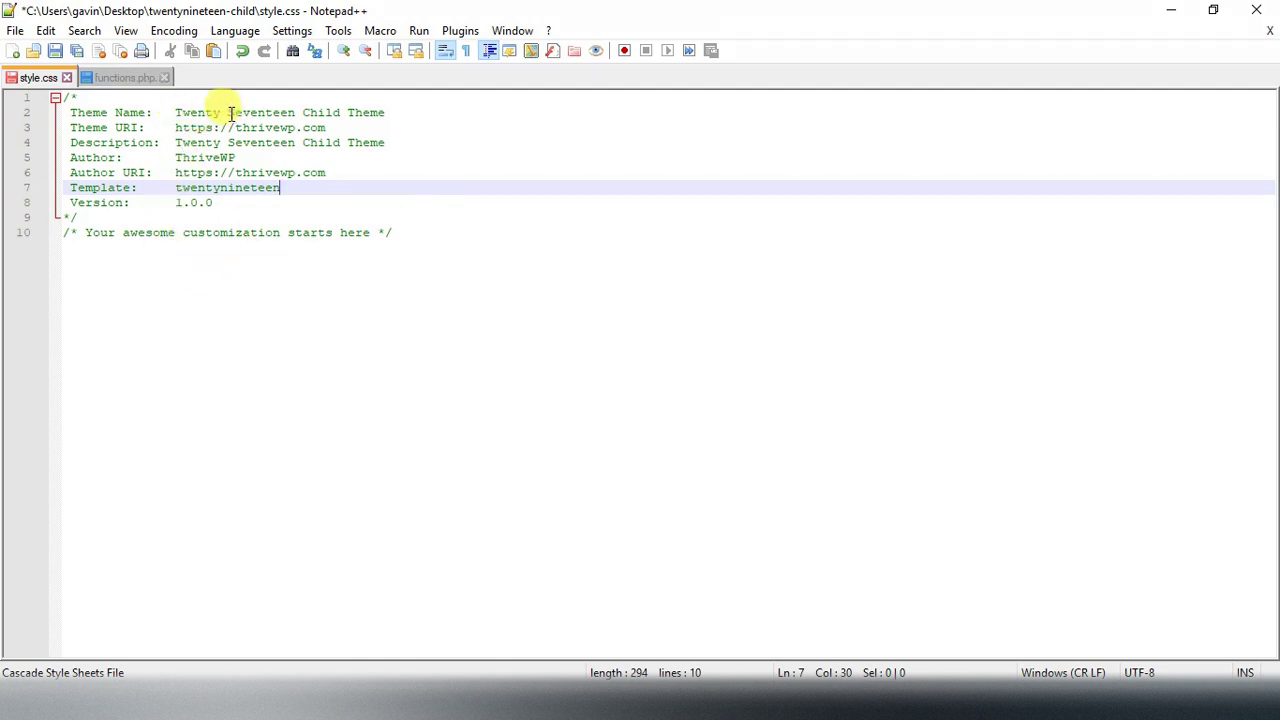
Change both the Theme Name and the Description in the style.css header to Twenty Nineteen Child Theme.
{"action": "left_click_drag", "start_coordinate": [229, 113], "coordinate": [296, 120]}
{"action": "type", "text": "Nin"}
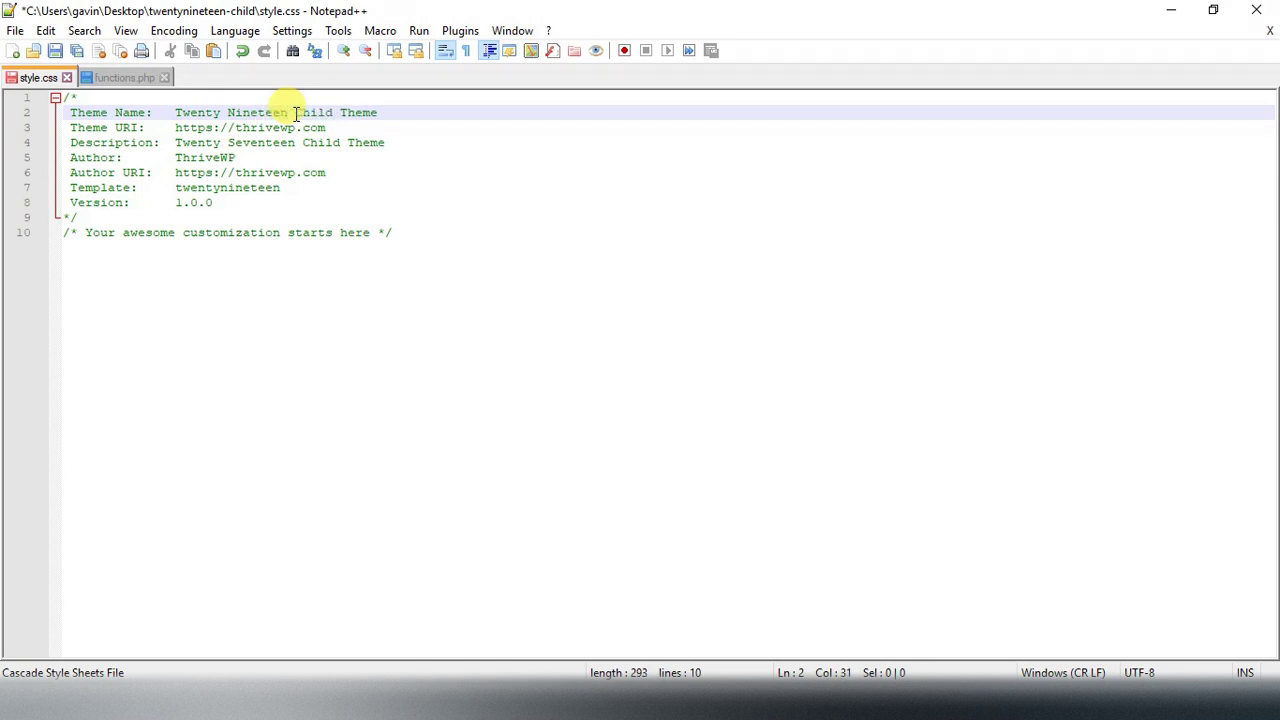
{"action": "left_click_drag", "start_coordinate": [289, 115], "coordinate": [296, 152]}
{"action": "key", "text": "ctrl+v"}
{"action": "left_click", "coordinate": [354, 183]}
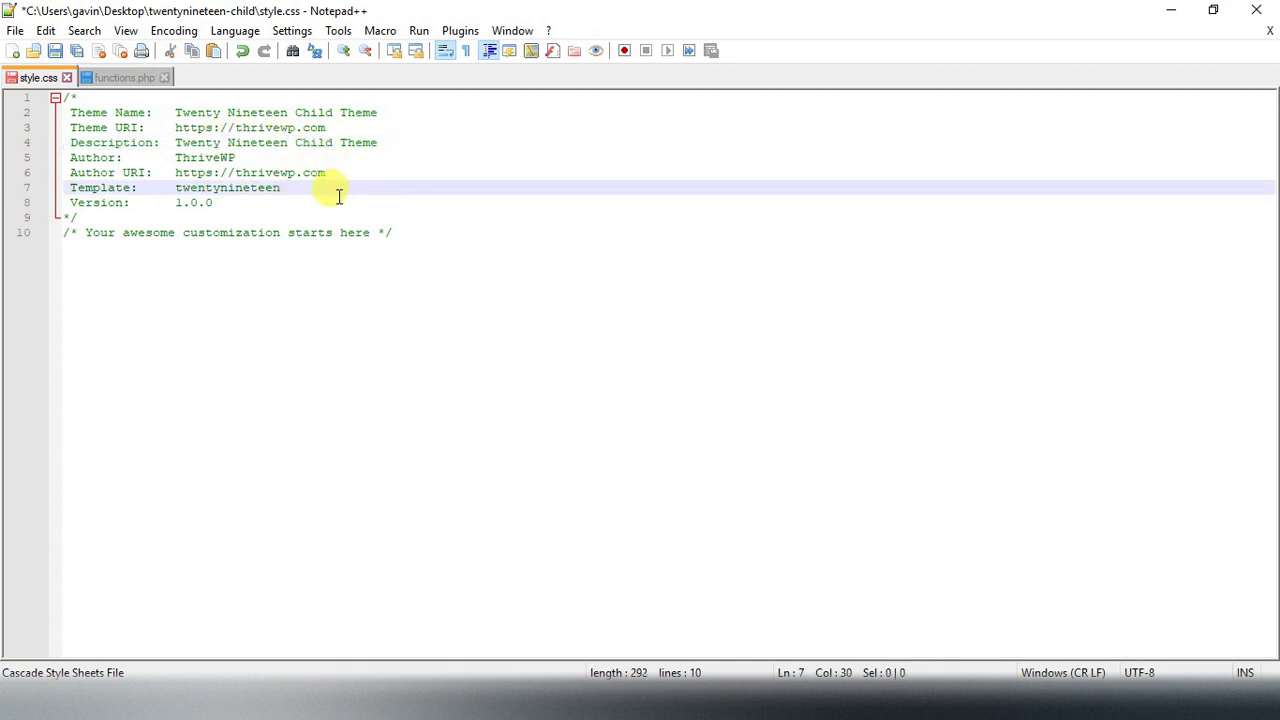
Review the Theme Name, Description and Template values in the header and save style.css.
{"action": "left_click", "coordinate": [244, 111]}
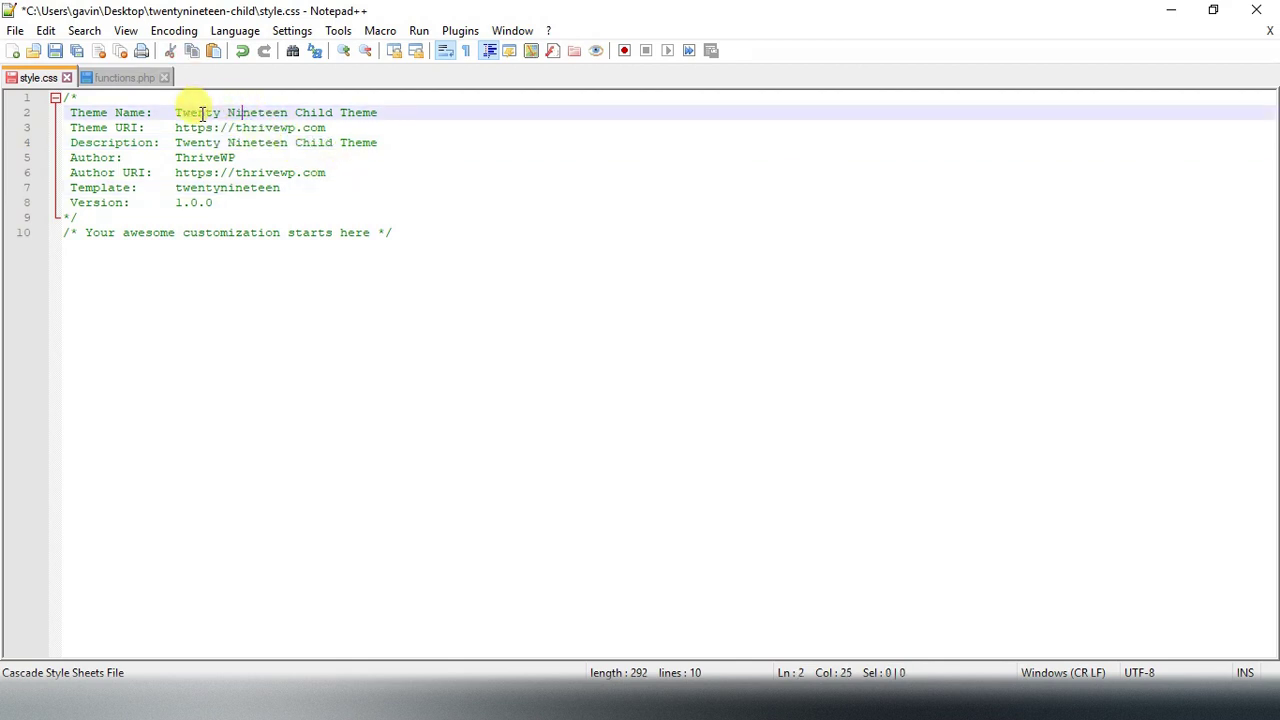
{"action": "left_click_drag", "start_coordinate": [198, 112], "coordinate": [363, 112]}
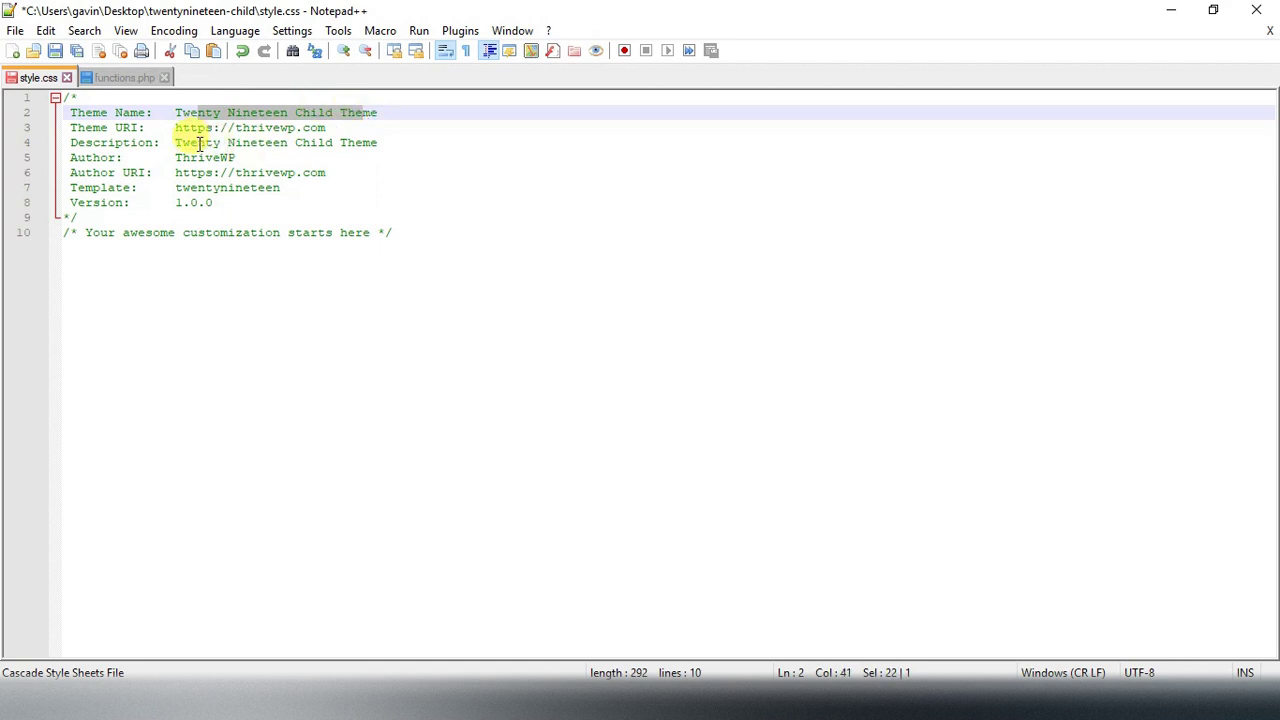
{"action": "left_click_drag", "start_coordinate": [183, 143], "coordinate": [385, 140]}
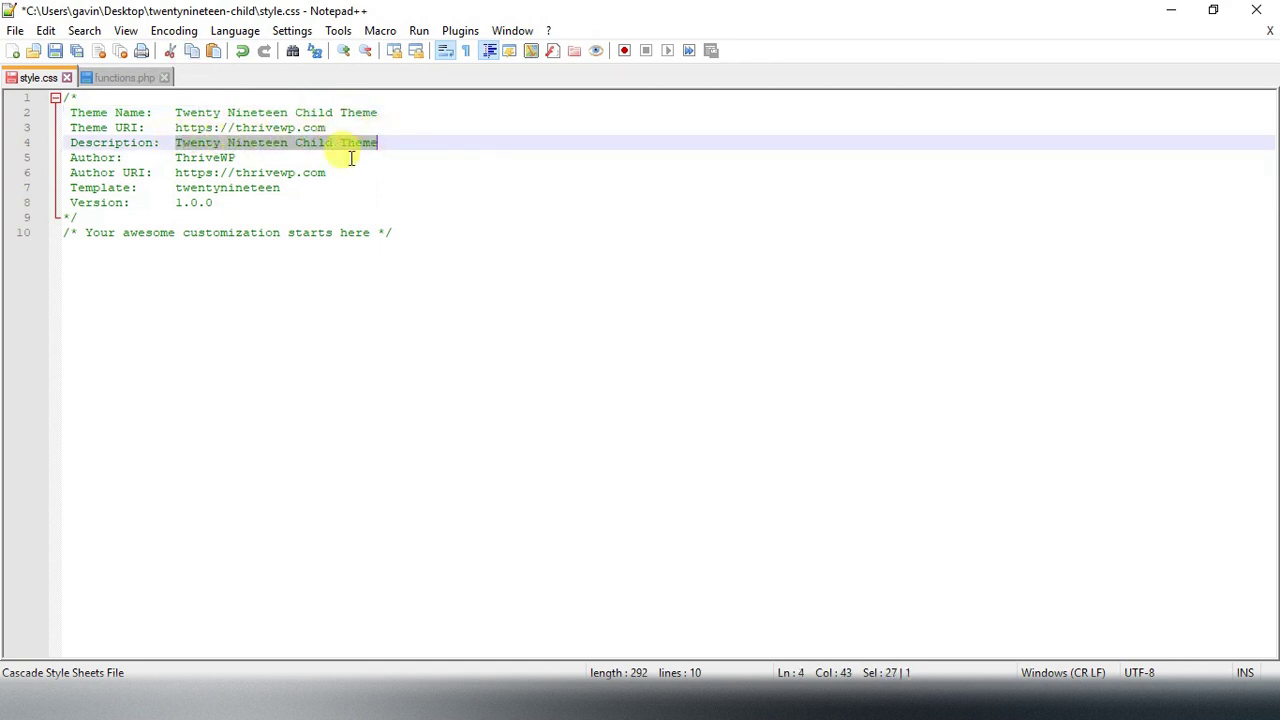
{"action": "left_click_drag", "start_coordinate": [281, 188], "coordinate": [173, 187]}
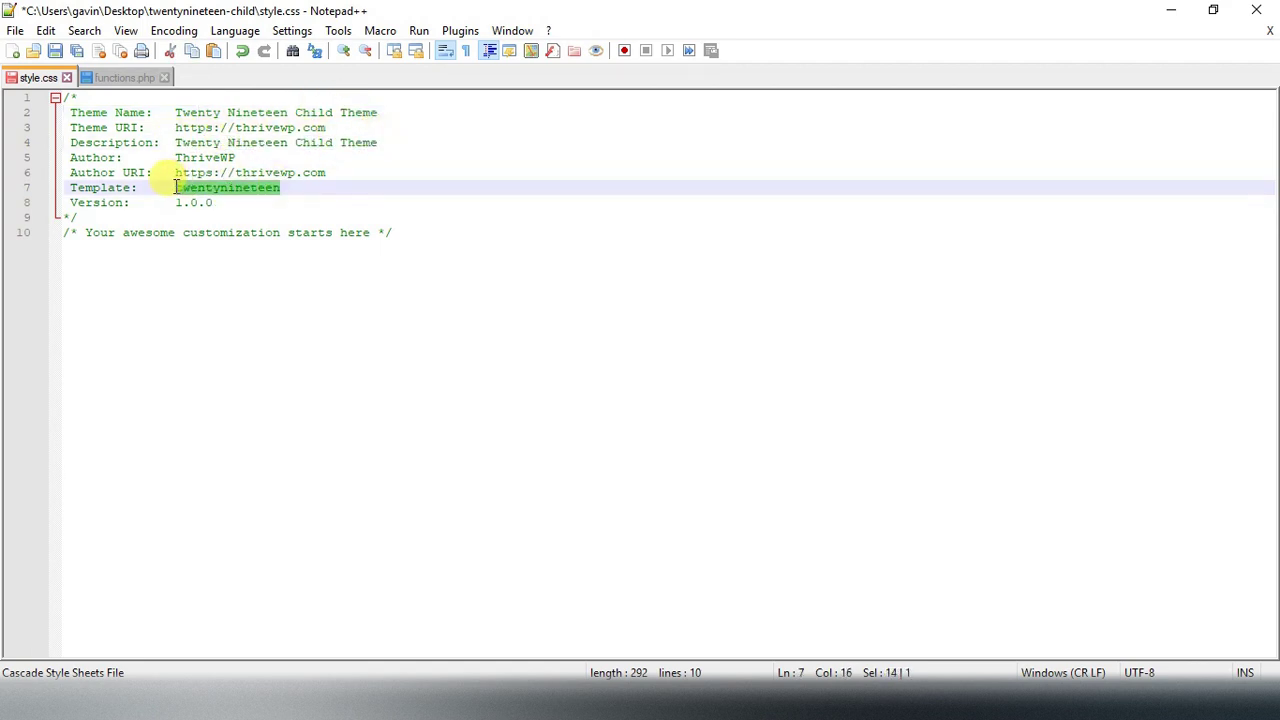
{"action": "left_click", "coordinate": [55, 50]}
{"action": "left_click", "coordinate": [277, 202]}
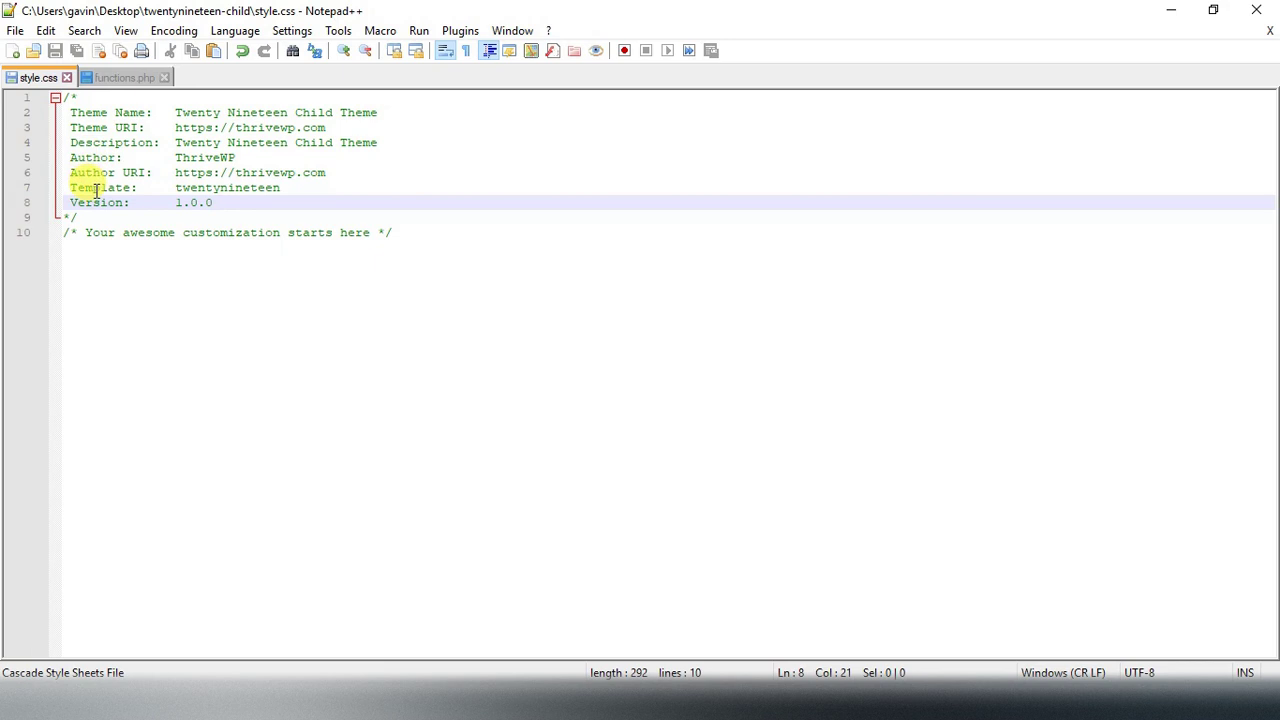
{"action": "left_click", "coordinate": [112, 79]}
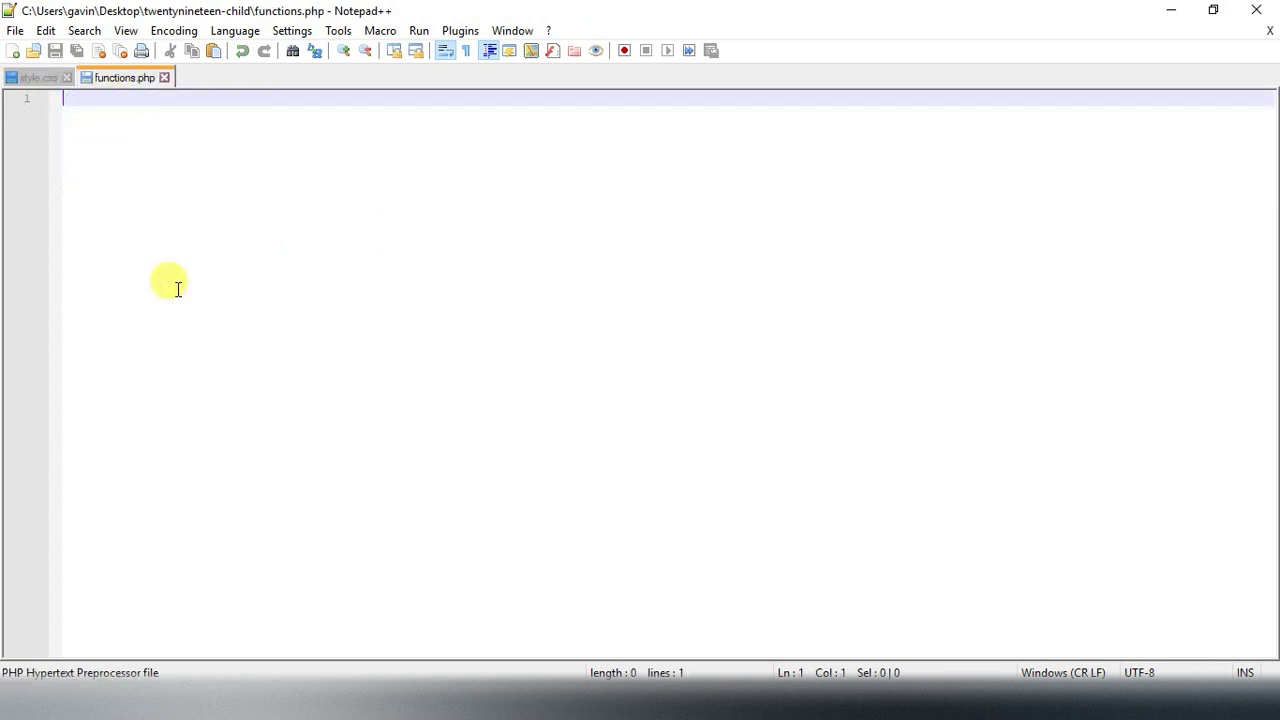
{"action": "left_click", "coordinate": [560, 702]}
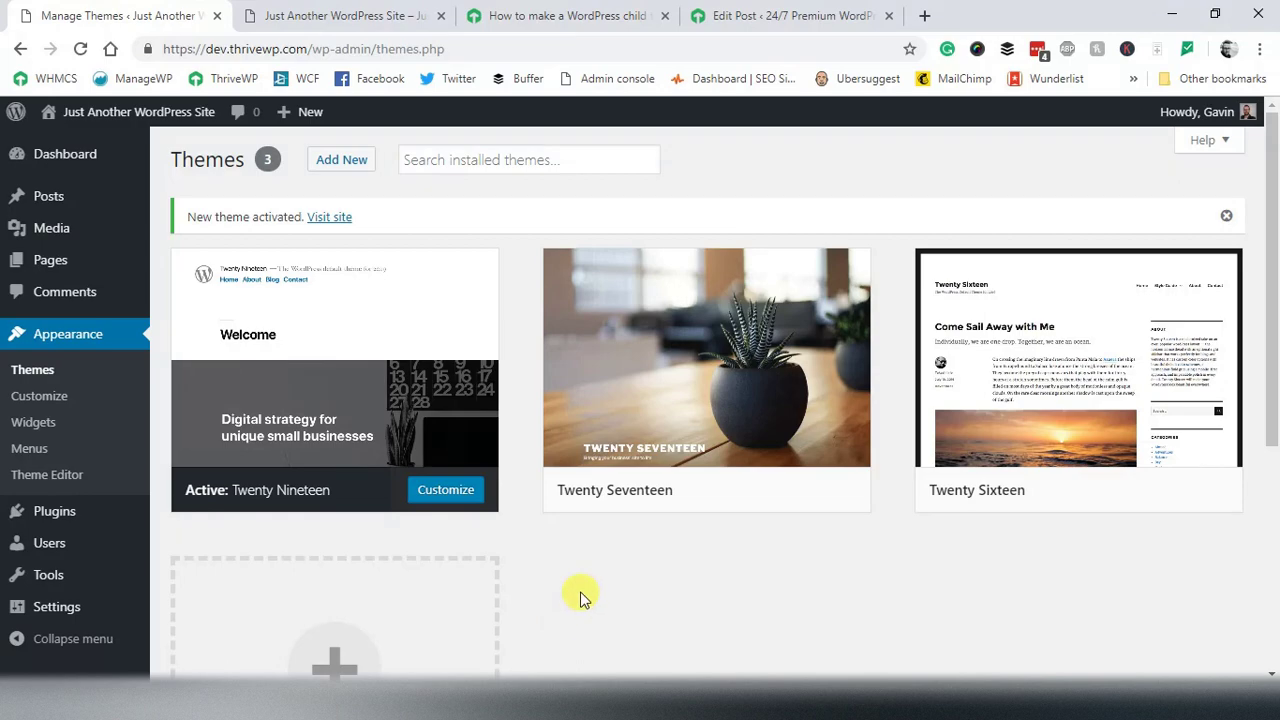
{"action": "key", "text": "alt+Tab"}
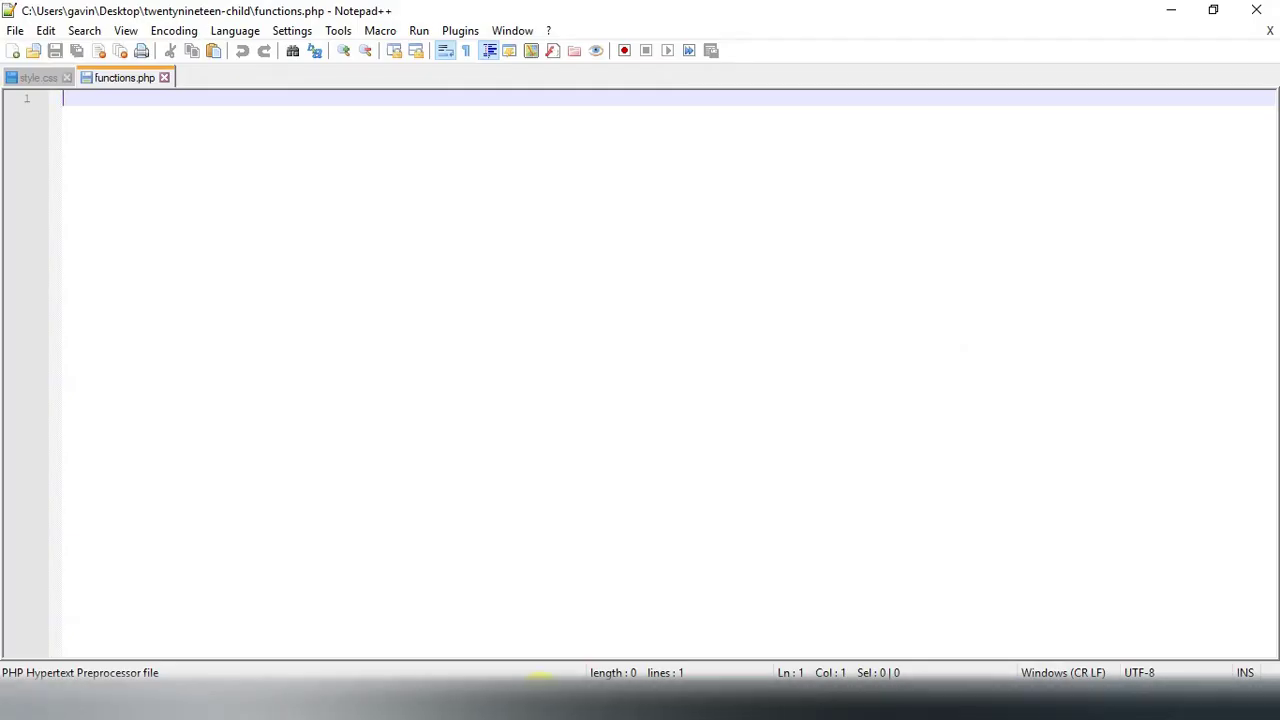
{"action": "mouse_move", "coordinate": [528, 705]}
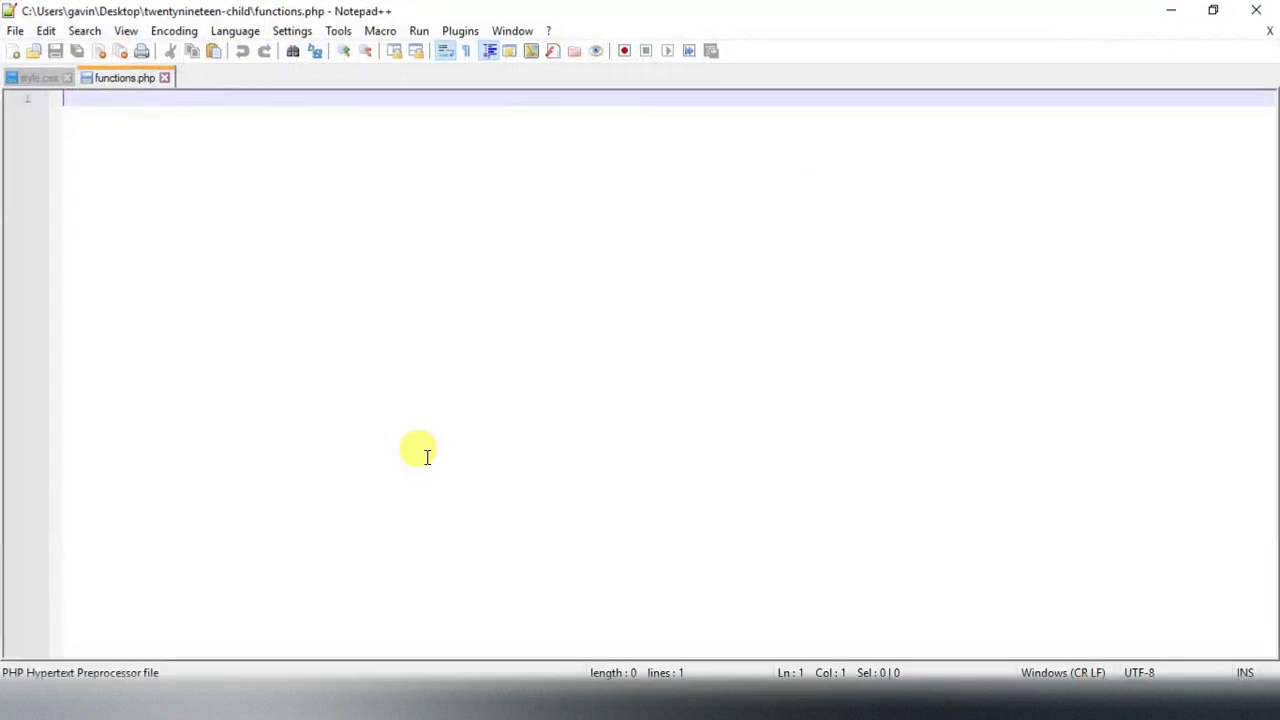
{"action": "left_click", "coordinate": [40, 77]}
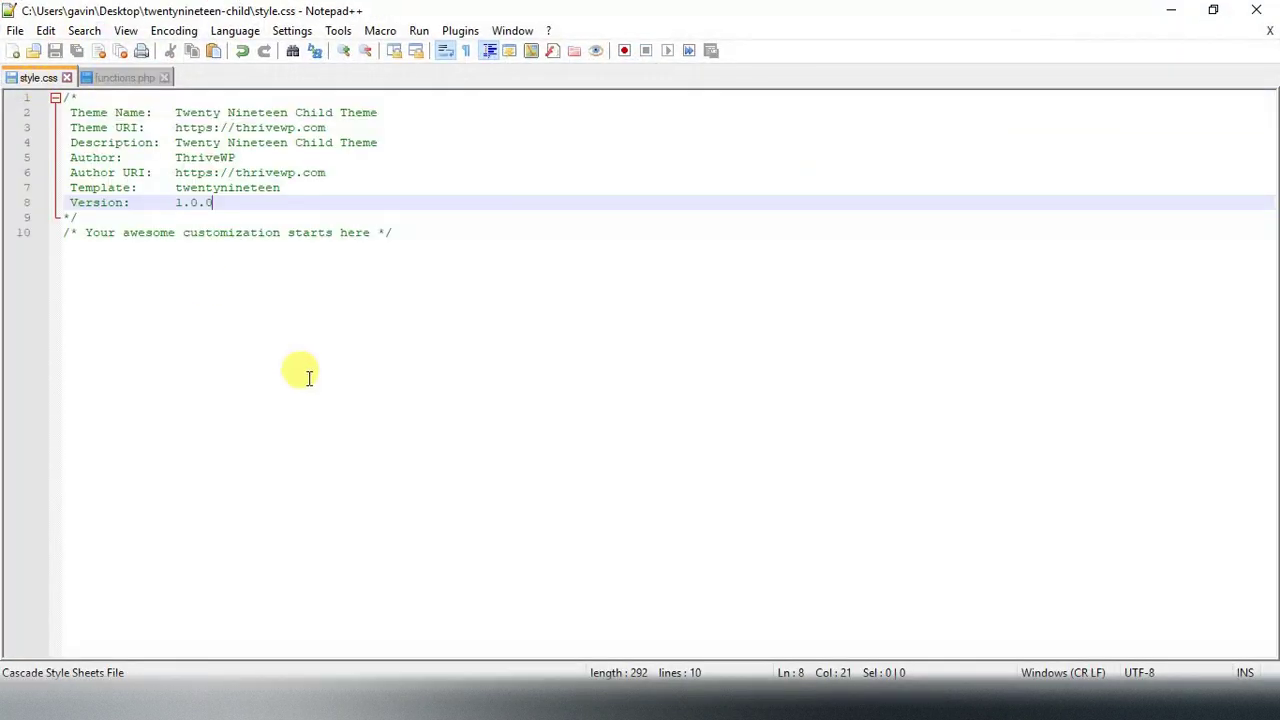
{"action": "left_click", "coordinate": [210, 218]}
{"action": "key", "text": "Return"}
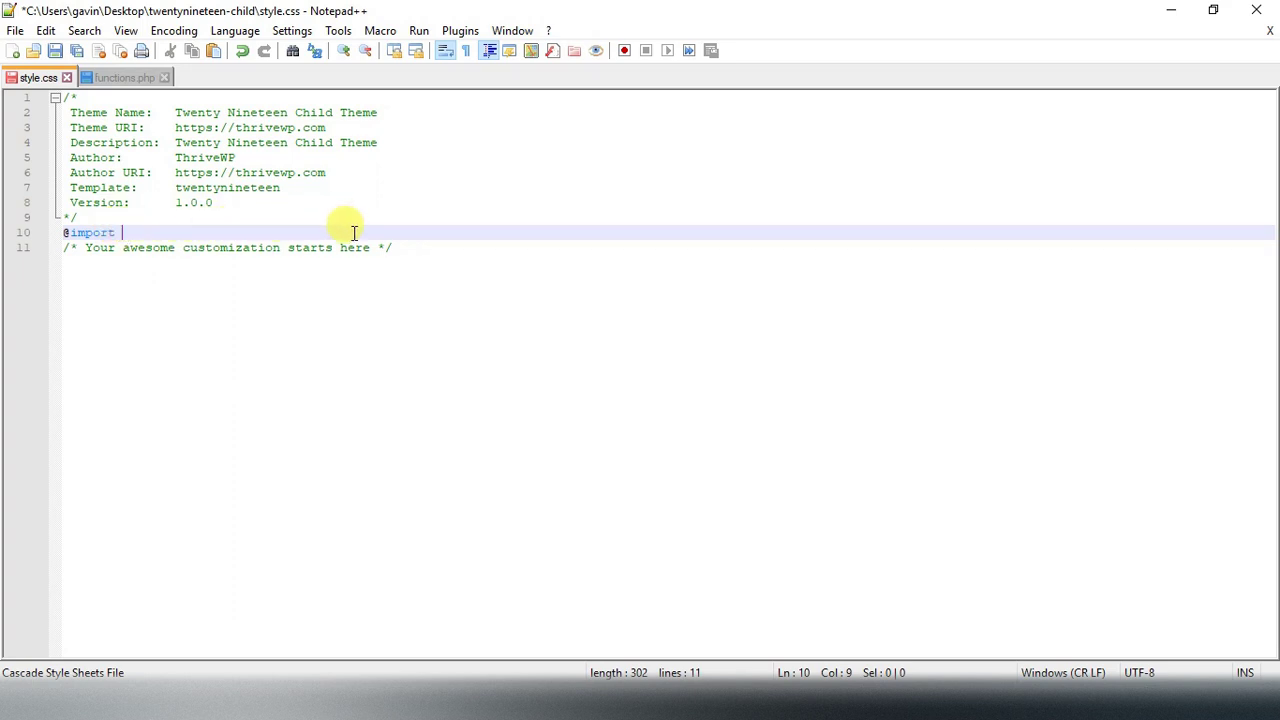
{"action": "left_click_drag", "start_coordinate": [124, 232], "coordinate": [52, 233]}
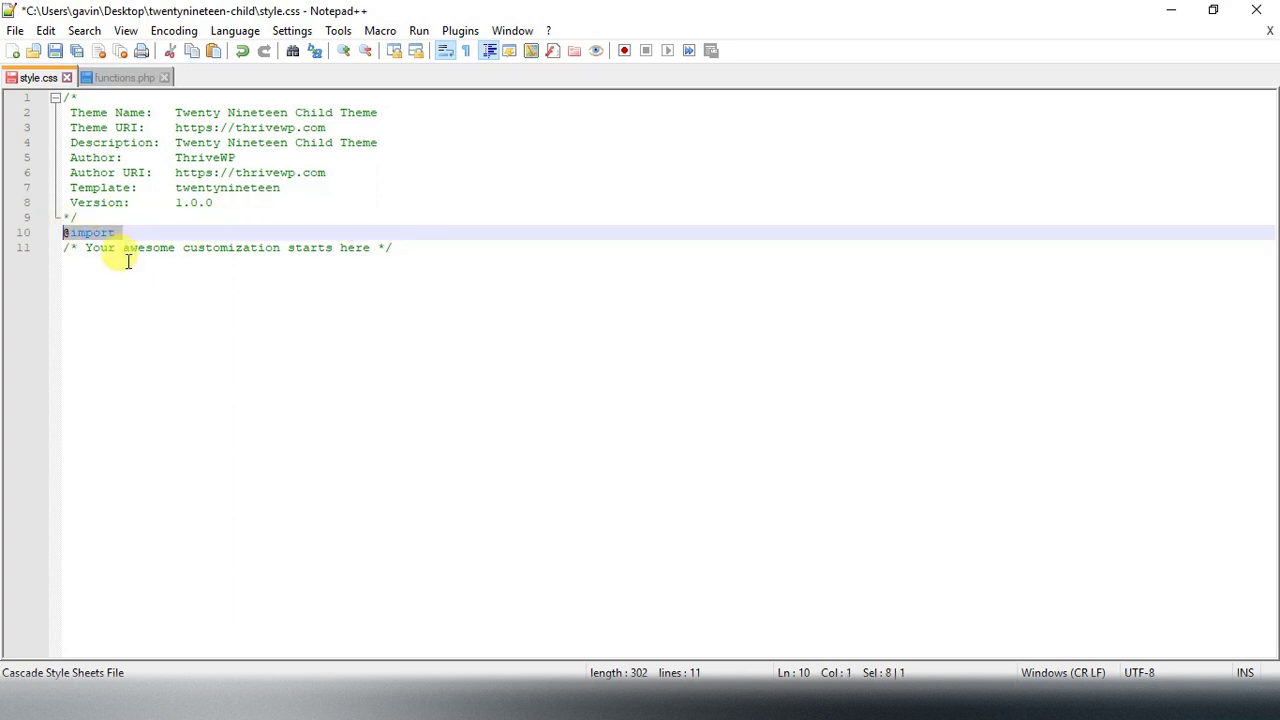
{"action": "key", "text": "BackSpace"}
{"action": "key", "text": "BackSpace"}
{"action": "key", "text": "ctrl+End"}
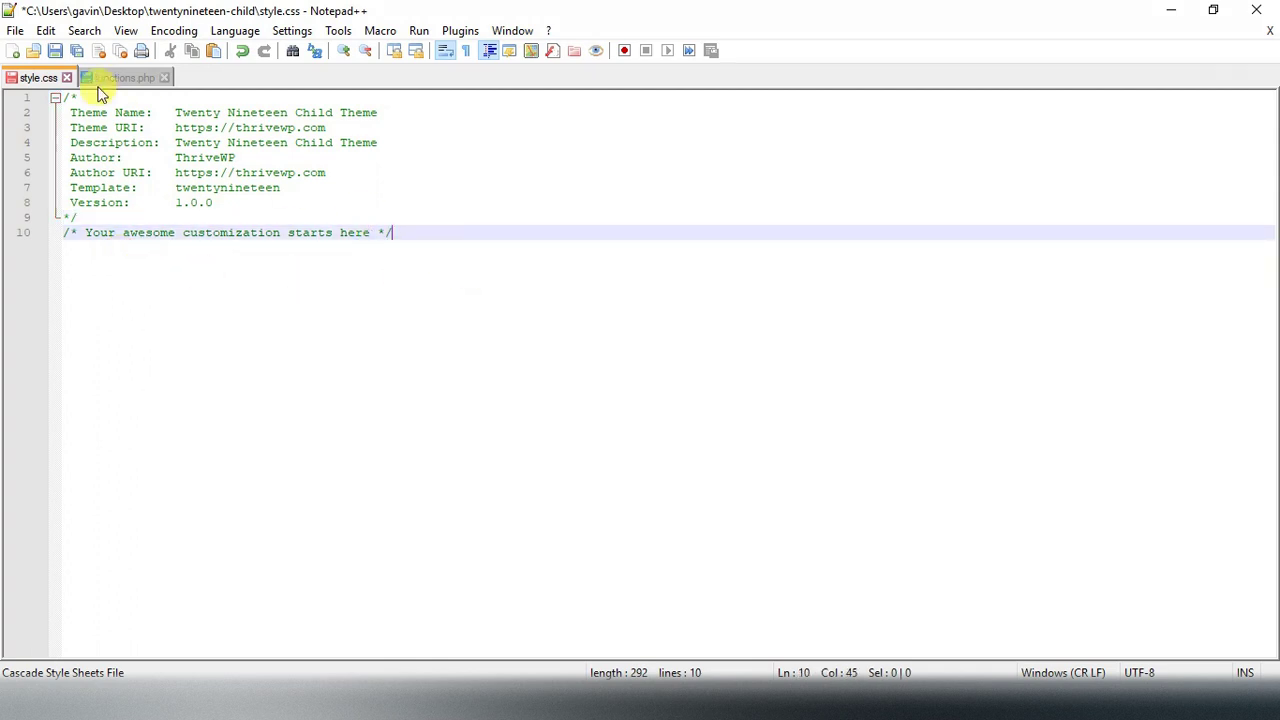
{"action": "left_click", "coordinate": [55, 51]}
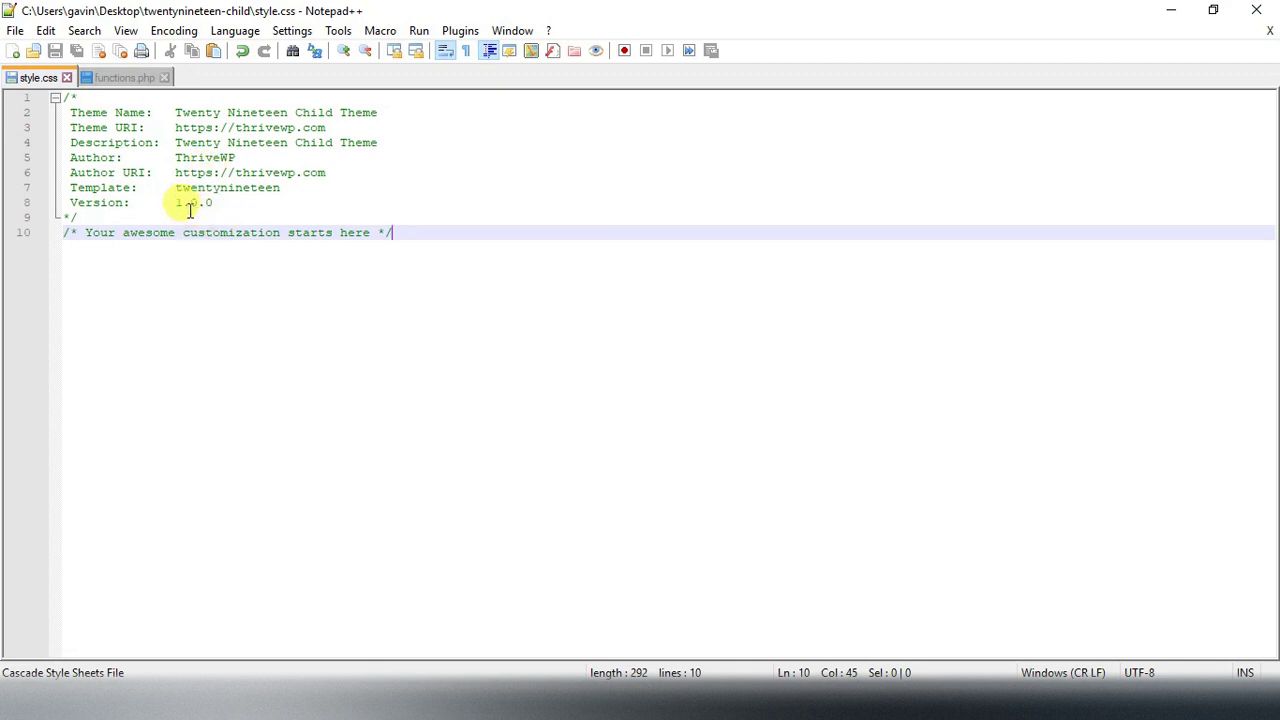
Bring functions.php to the front, then switch to Chrome and copy the whole functions.php code block from the ThriveWP child theme article.
{"action": "left_click", "coordinate": [130, 78]}
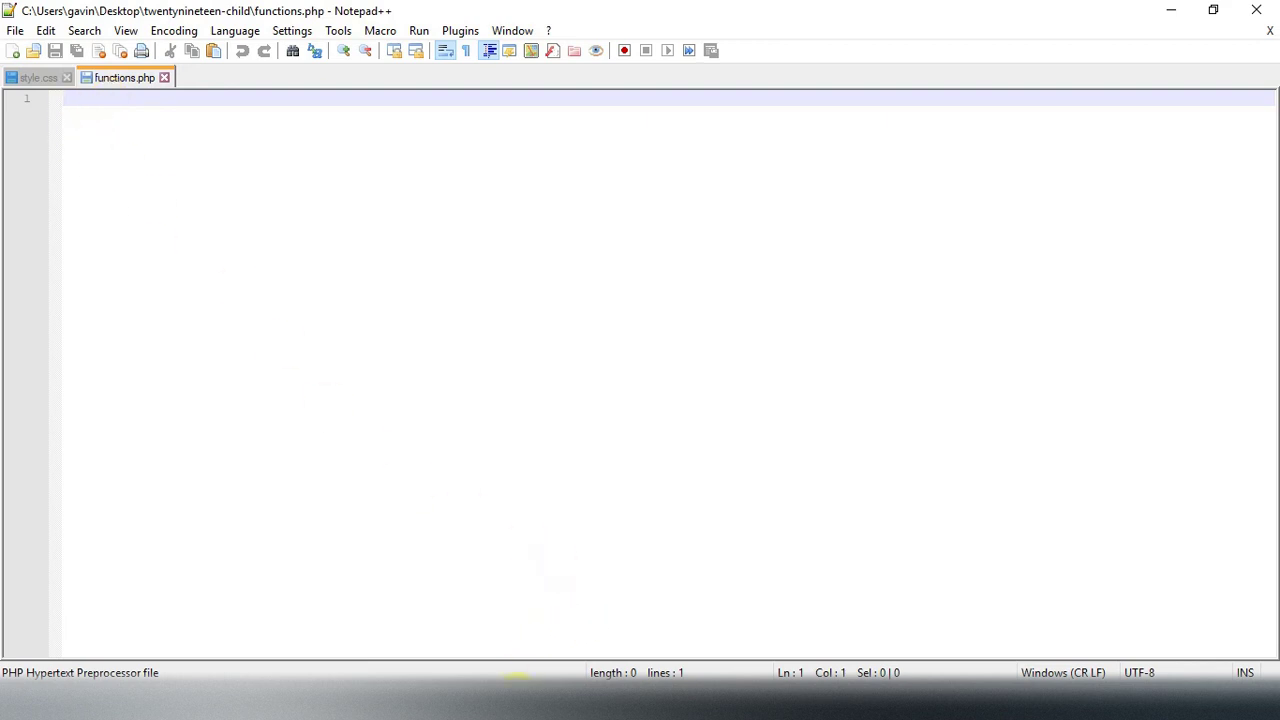
{"action": "mouse_move", "coordinate": [529, 703]}
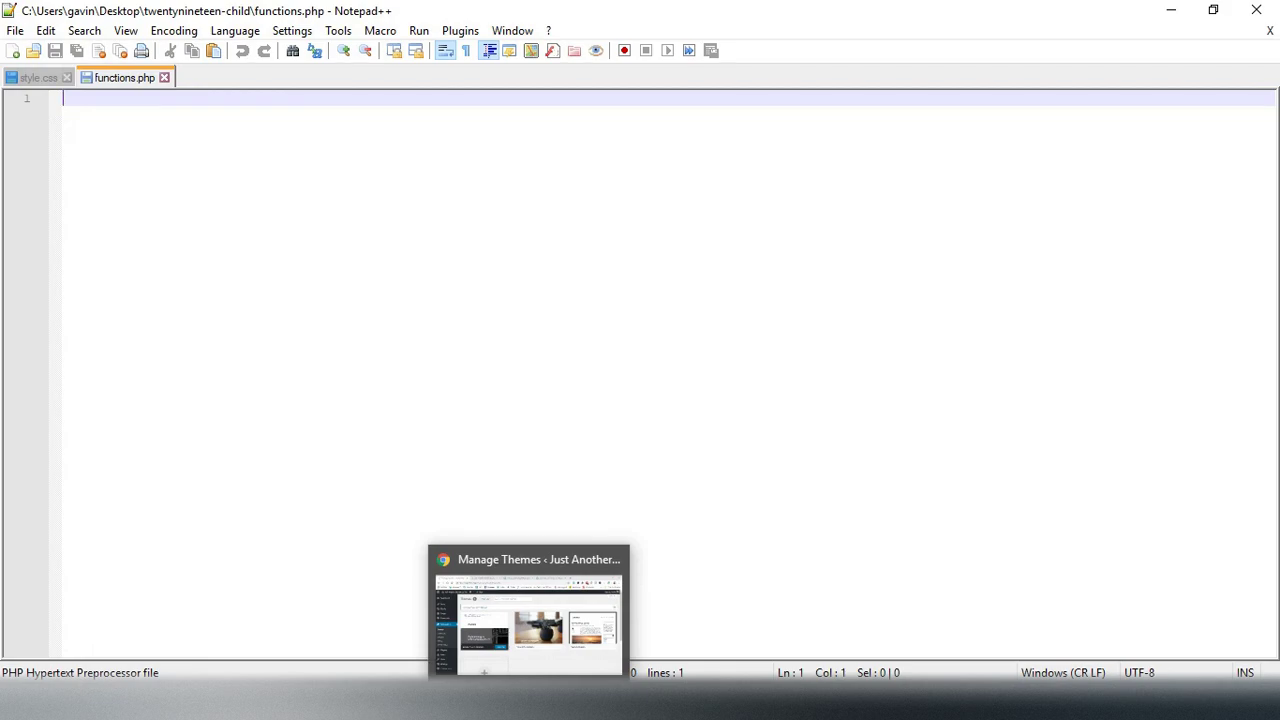
{"action": "left_click", "coordinate": [529, 703]}
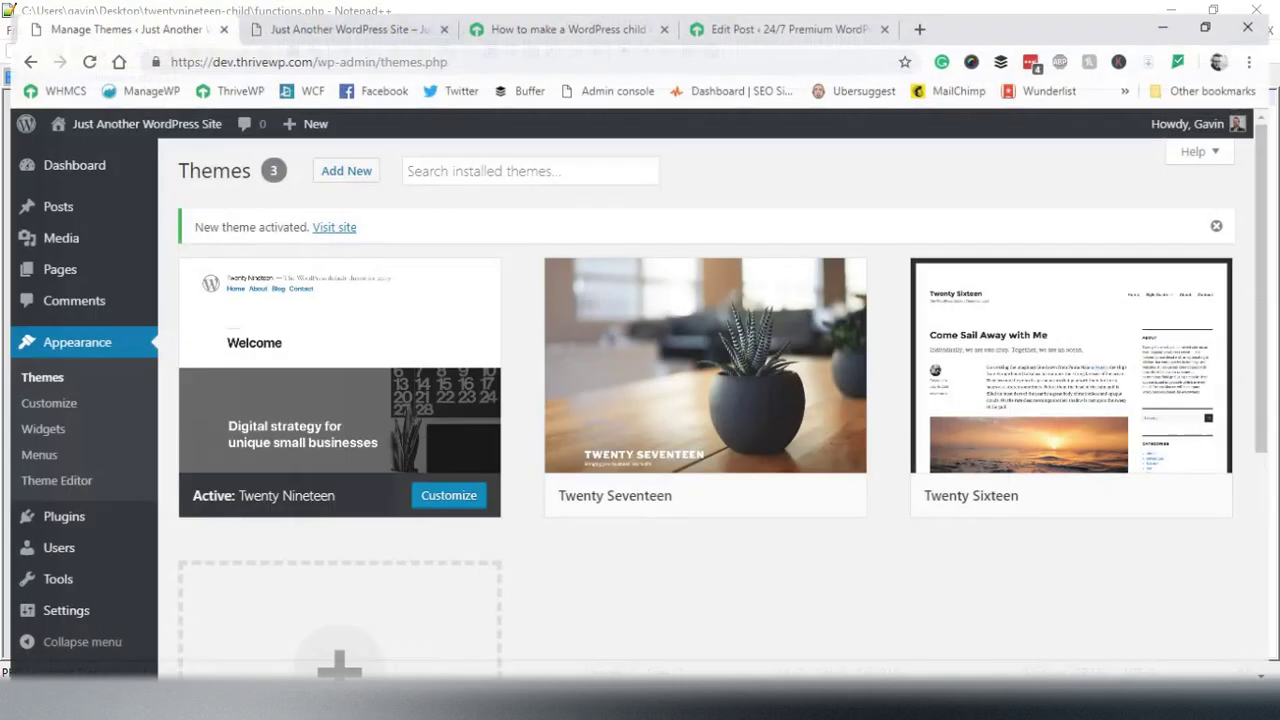
{"action": "left_click", "coordinate": [540, 14]}
{"action": "scroll", "coordinate": [529, 305], "scroll_direction": "down", "scroll_amount": 4}
{"action": "scroll", "coordinate": [529, 305], "scroll_direction": "down", "scroll_amount": 15}
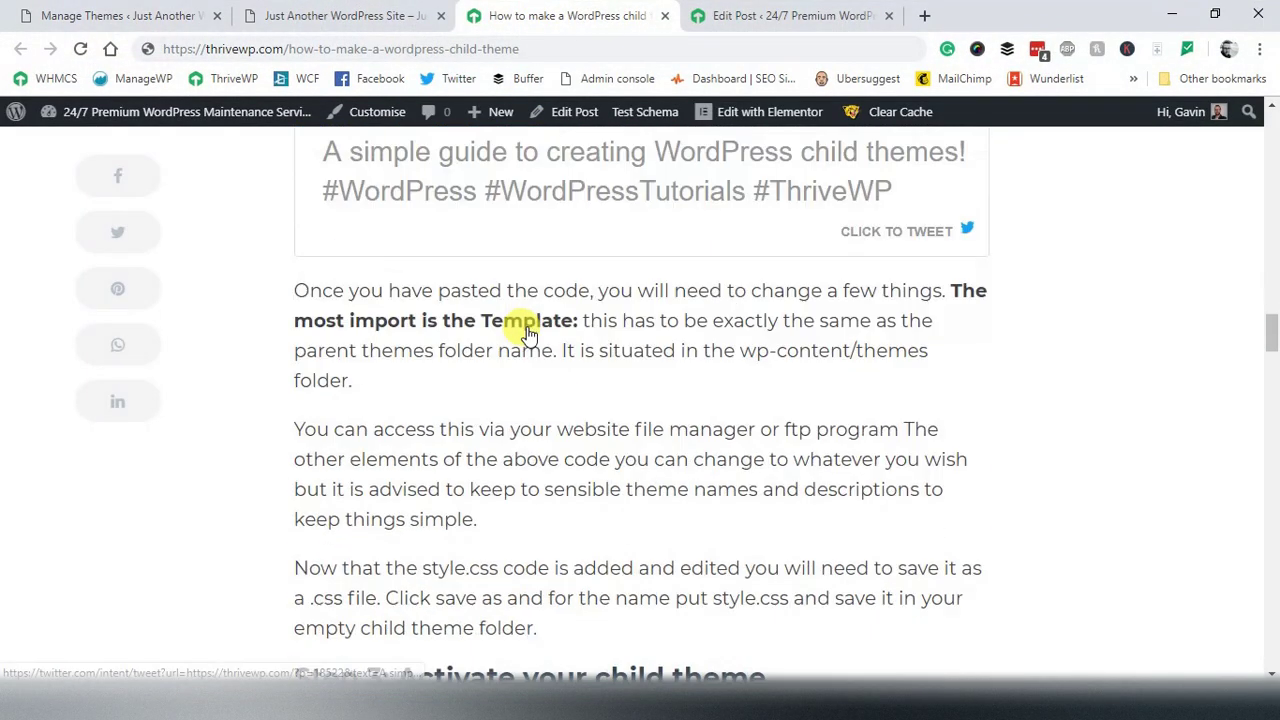
{"action": "scroll", "coordinate": [463, 305], "scroll_direction": "up", "scroll_amount": 2}
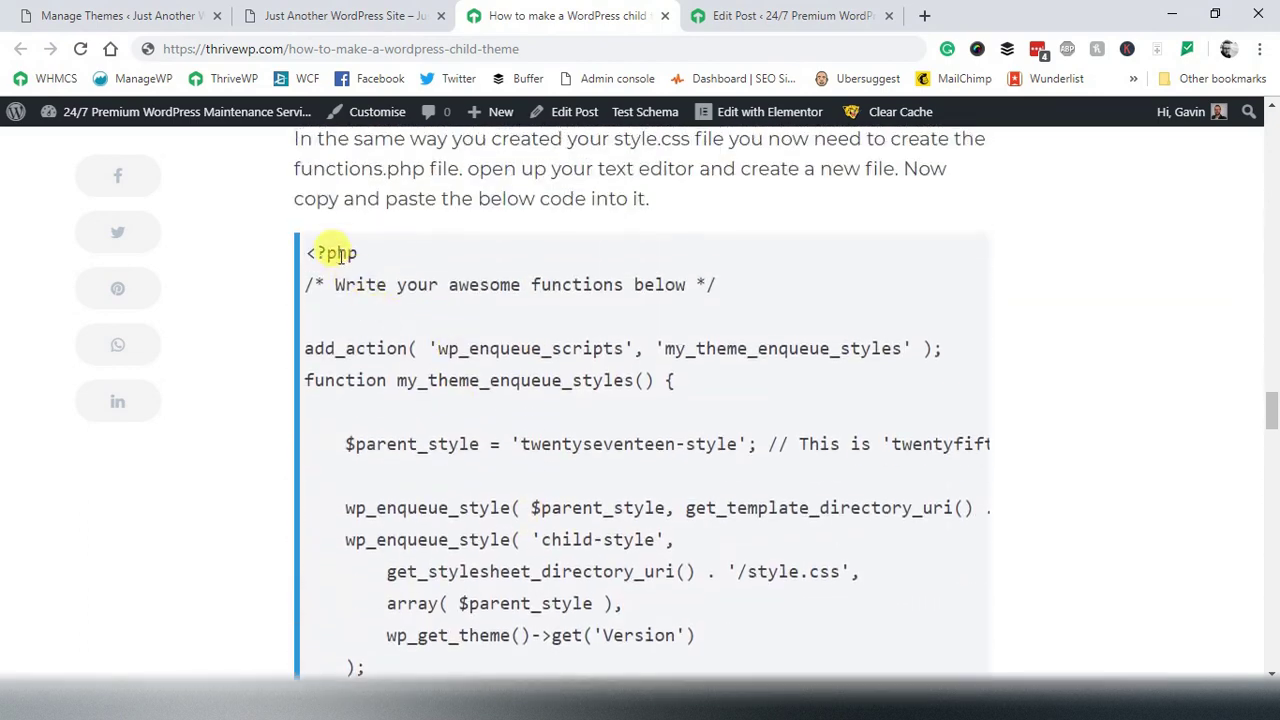
{"action": "left_click_drag", "start_coordinate": [303, 251], "coordinate": [380, 417]}
{"action": "scroll", "coordinate": [423, 323], "scroll_direction": "down", "scroll_amount": 2}
{"action": "scroll", "coordinate": [419, 325], "scroll_direction": "down", "scroll_amount": 1}
{"action": "right_click", "coordinate": [377, 309]}
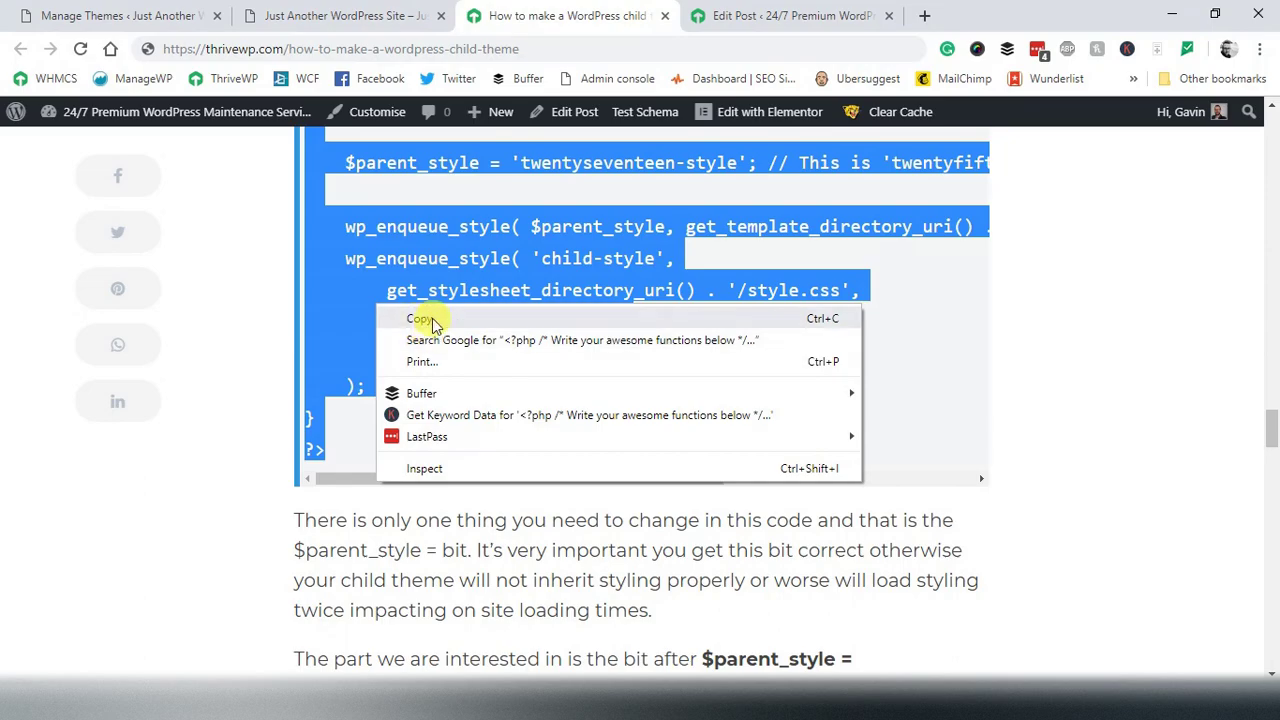
{"action": "left_click", "coordinate": [419, 322]}
Switch back to Notepad++ and paste the copied PHP code into the empty functions.php.
{"action": "key", "text": "alt+Tab"}
{"action": "right_click", "coordinate": [373, 290]}
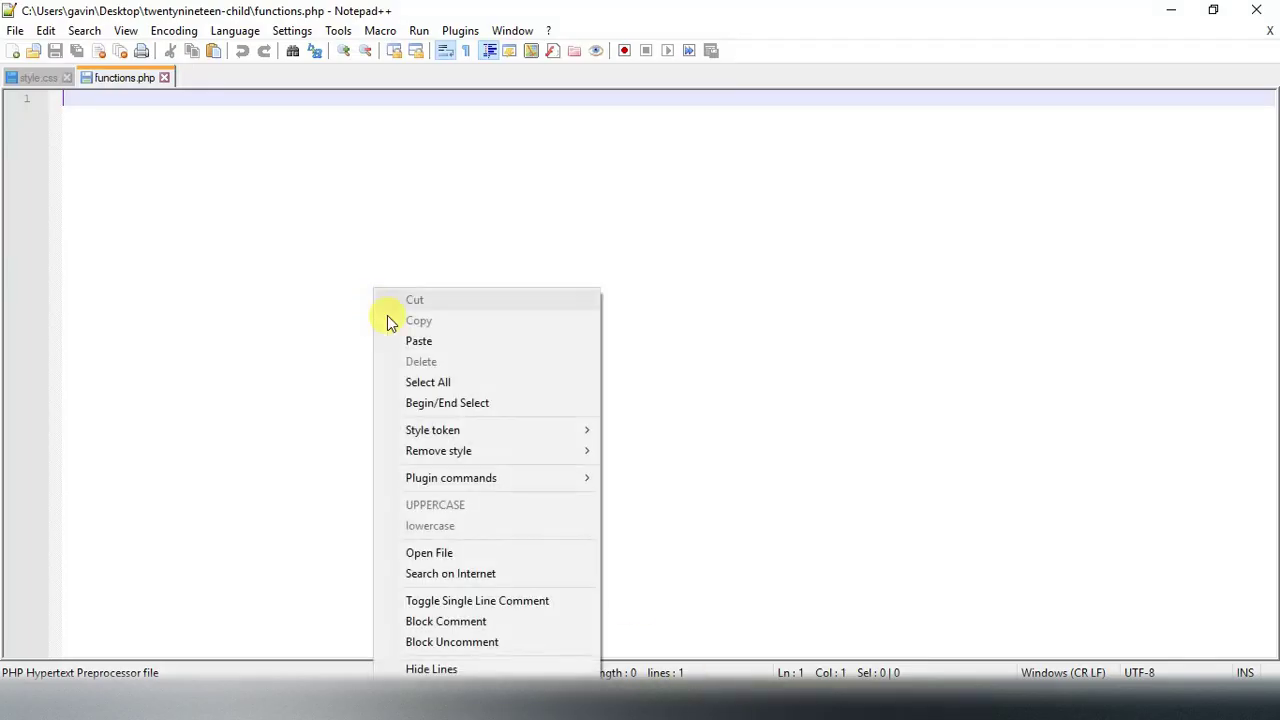
{"action": "left_click", "coordinate": [422, 342]}
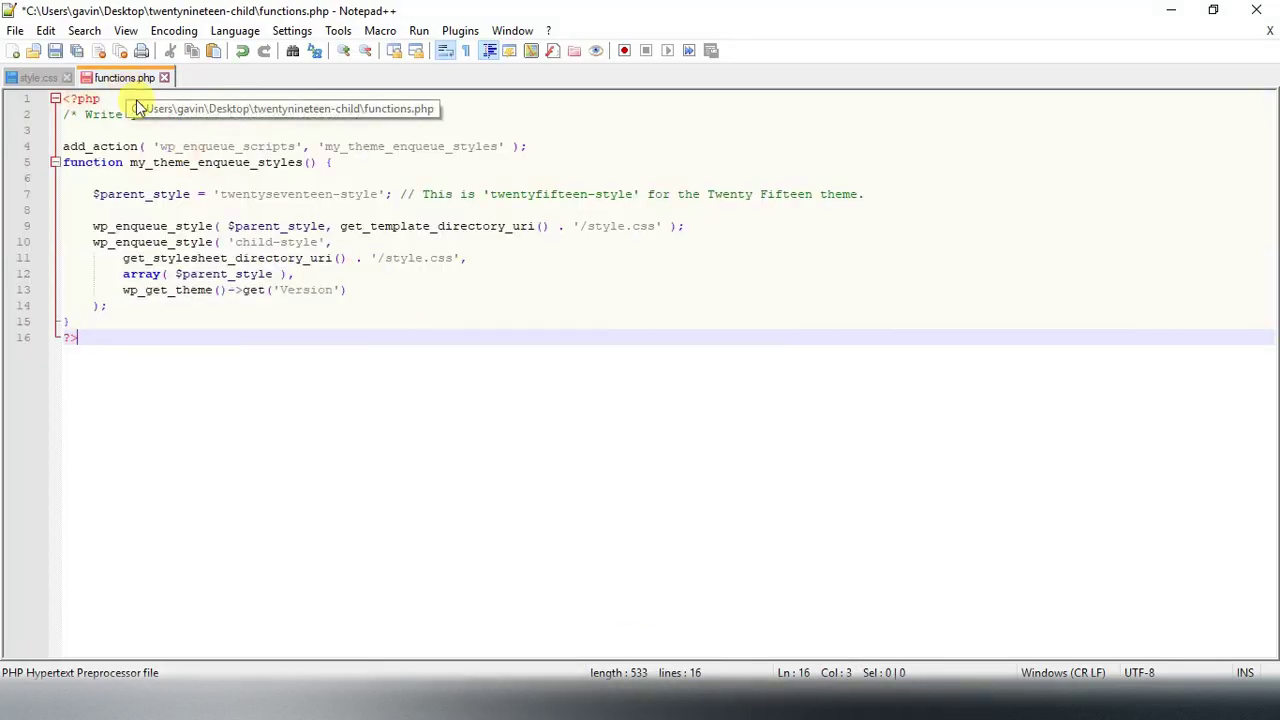
Examine the $parent_style line in functions.php and highlight its twentyseventeen-style value.
{"action": "left_click", "coordinate": [175, 226]}
{"action": "left_click", "coordinate": [377, 321]}
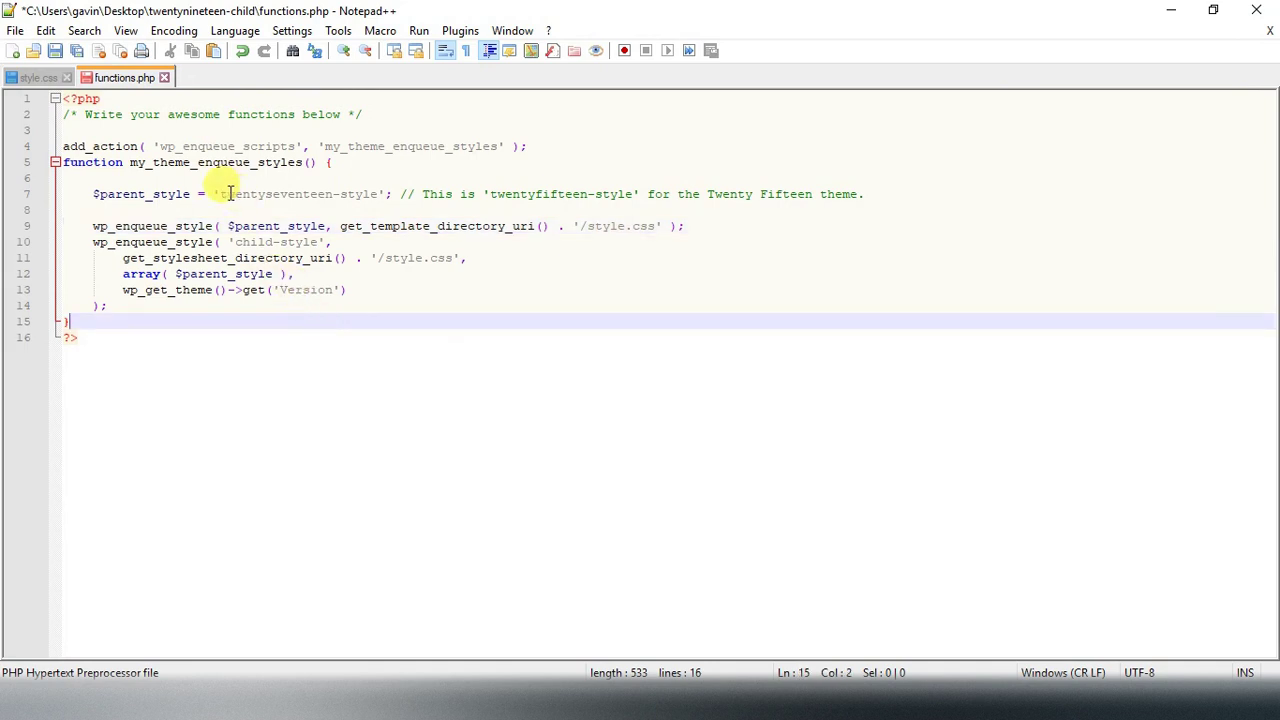
{"action": "left_click_drag", "start_coordinate": [222, 193], "coordinate": [363, 194]}
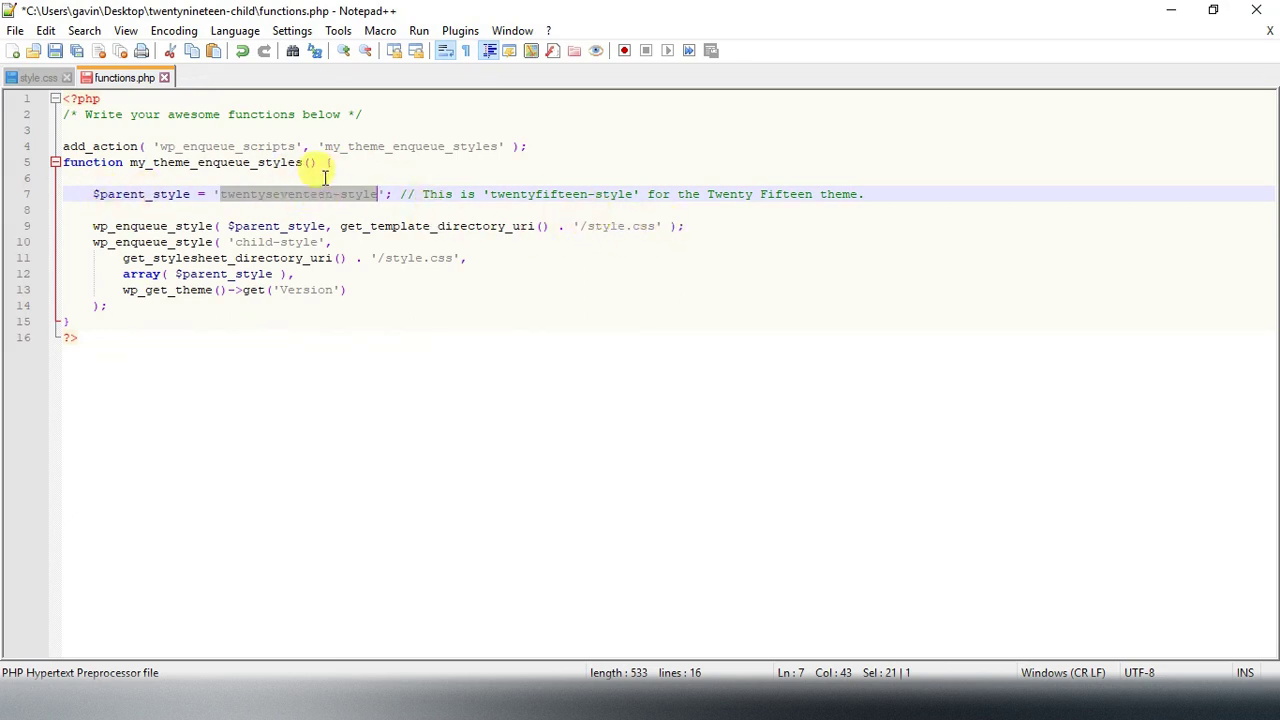
{"action": "left_click", "coordinate": [295, 201]}
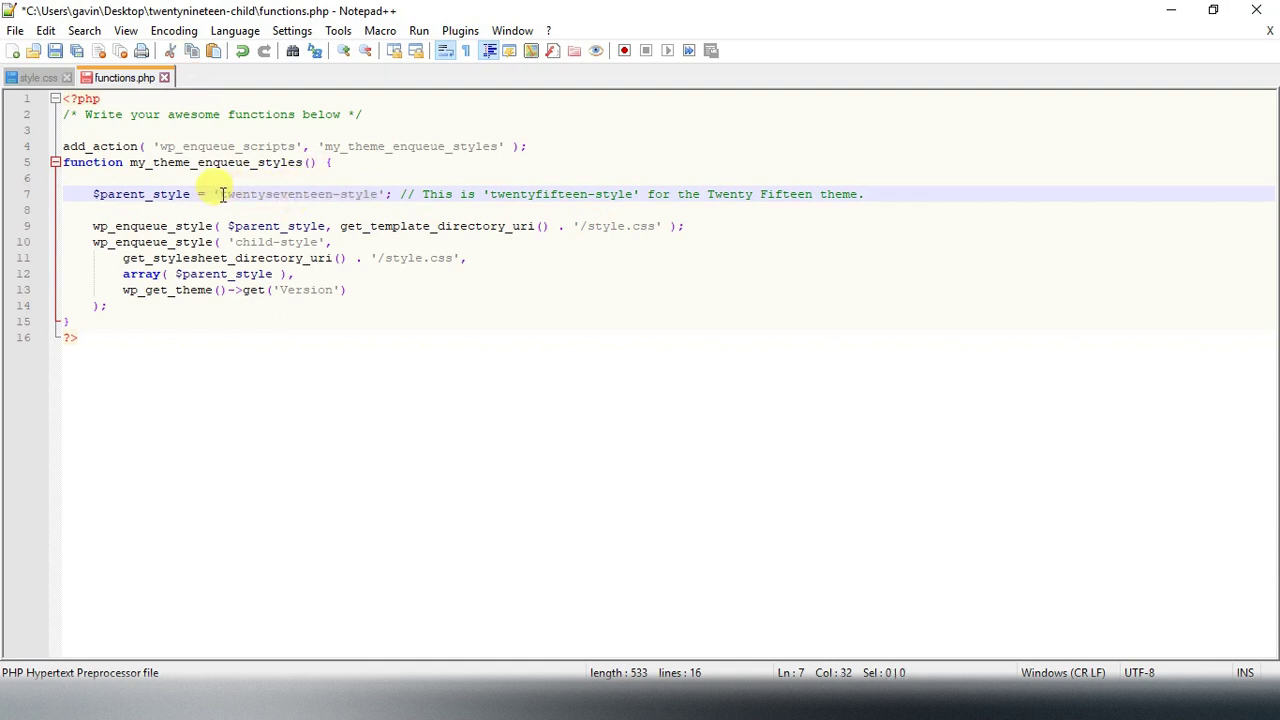
Replace the seventeen-style part of the $parent_style value so that it reads 'twentynineteen' in functions.php.
{"action": "left_click_drag", "start_coordinate": [221, 194], "coordinate": [369, 196]}
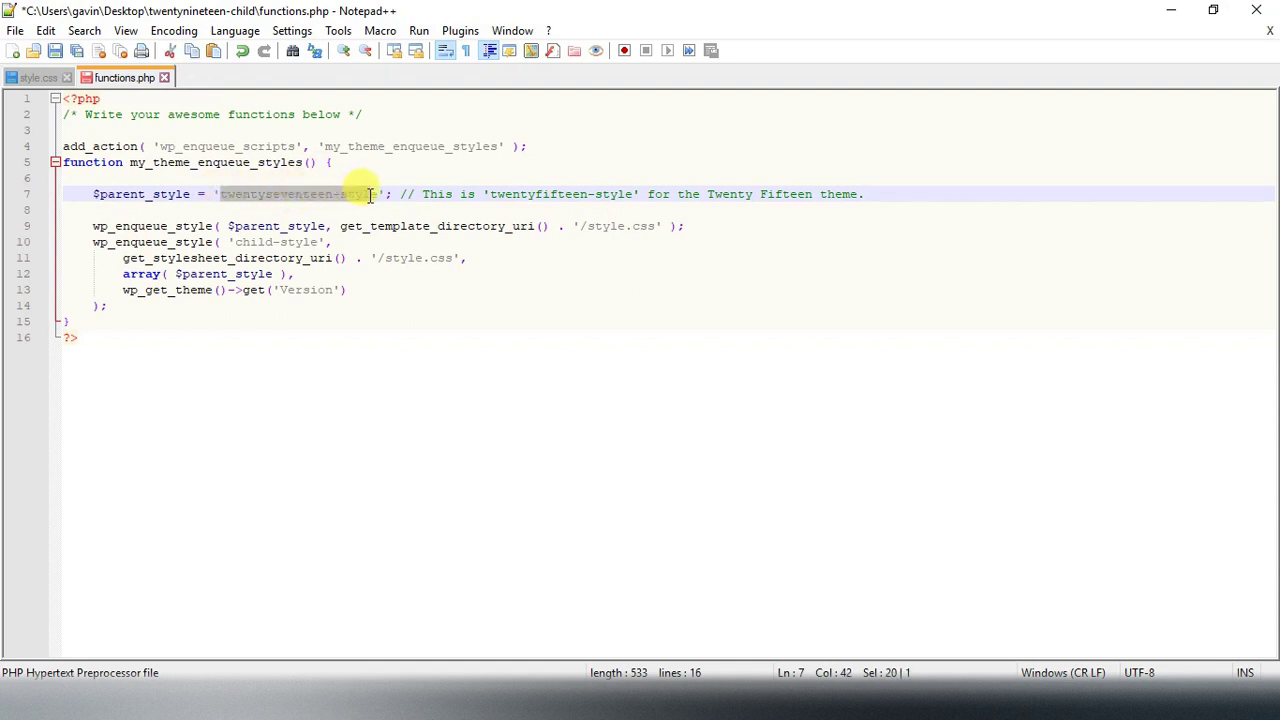
{"action": "left_click", "coordinate": [313, 197]}
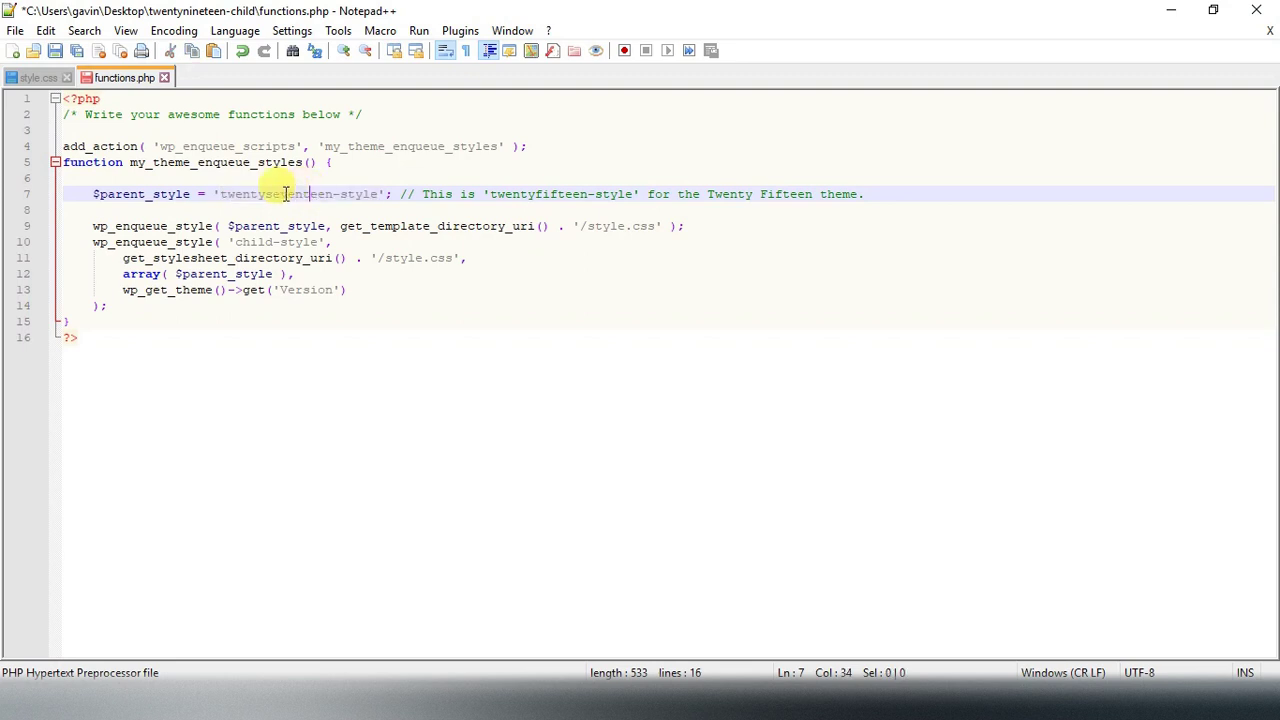
{"action": "left_click_drag", "start_coordinate": [269, 194], "coordinate": [378, 195]}
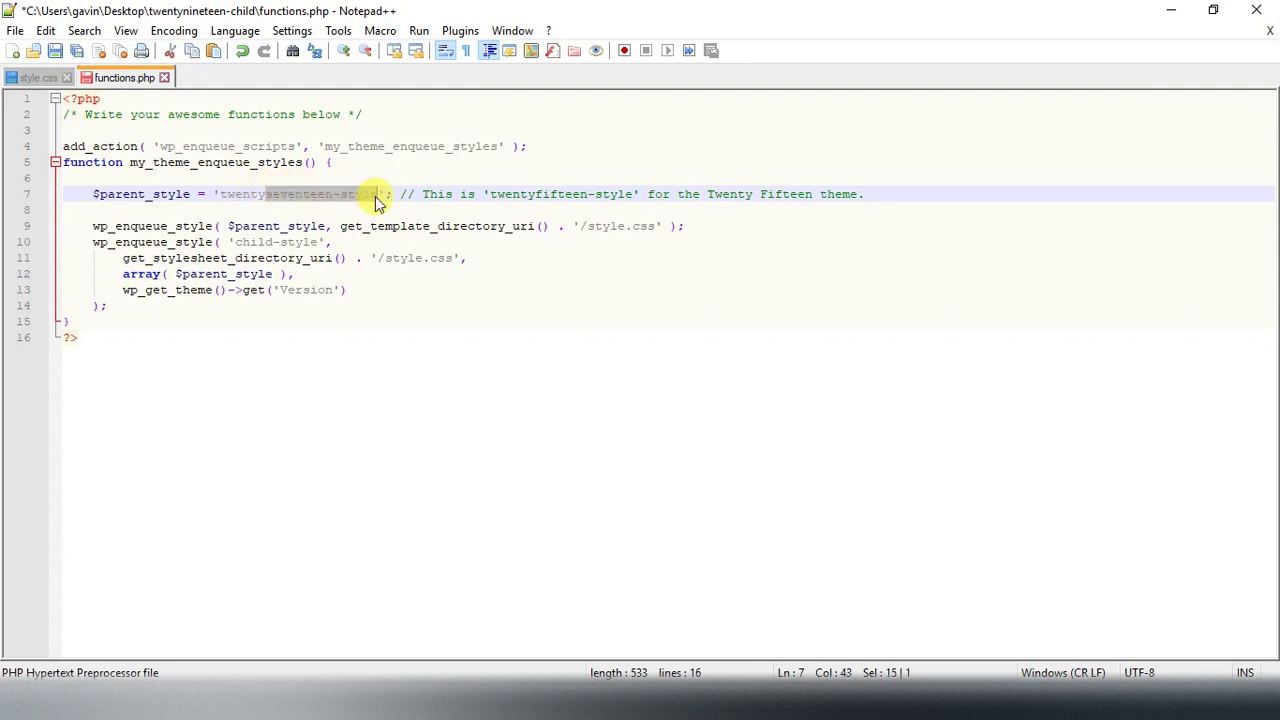
{"action": "type", "text": "ninet"}
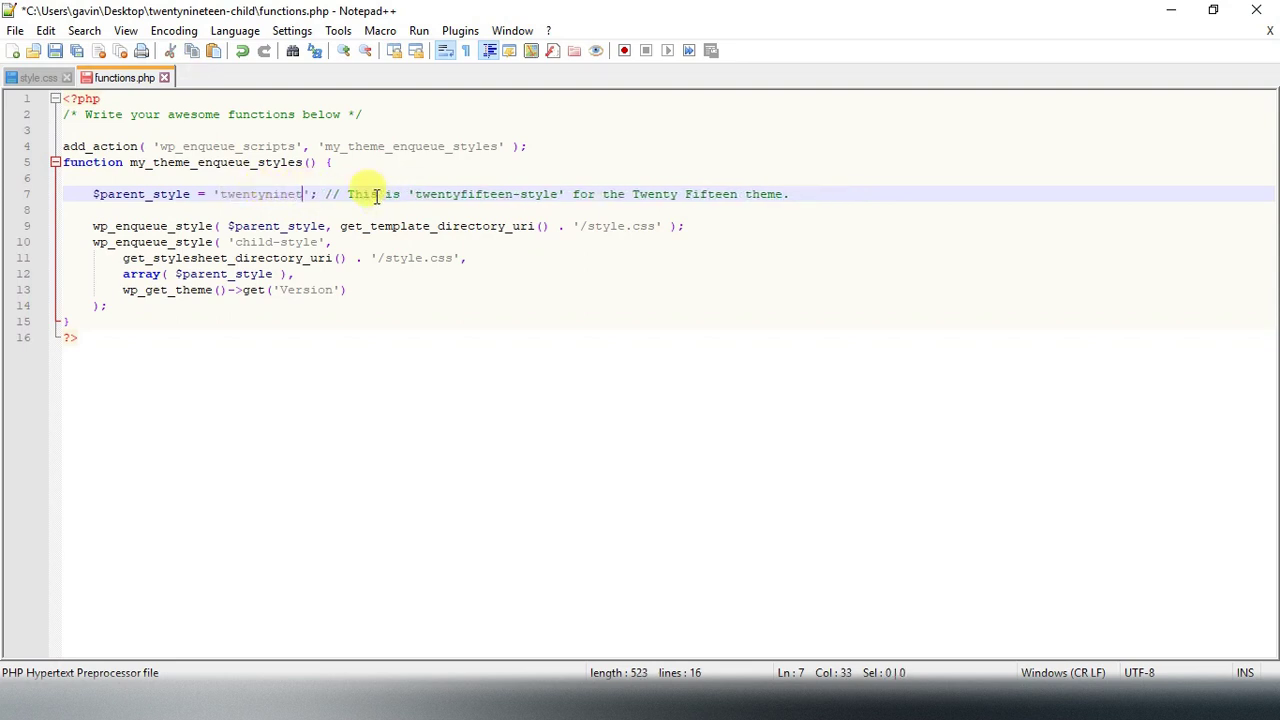
{"action": "type", "text": "een"}
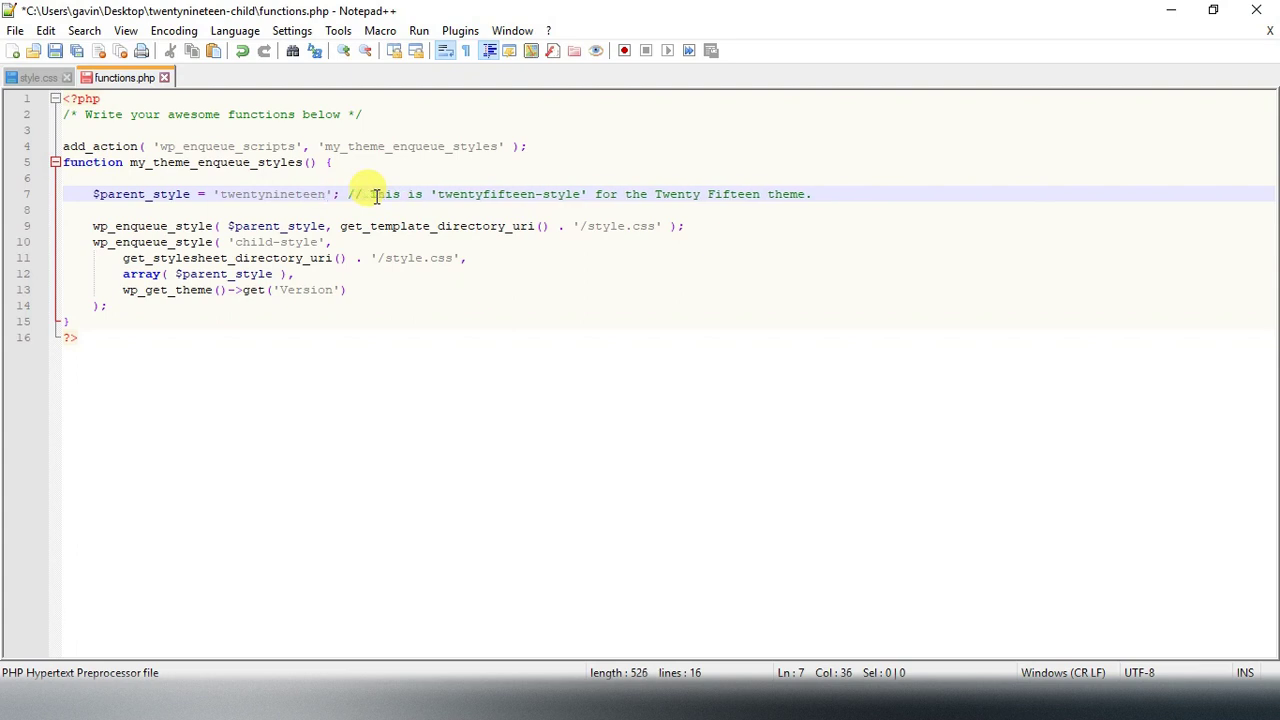
{"action": "left_click", "coordinate": [376, 195]}
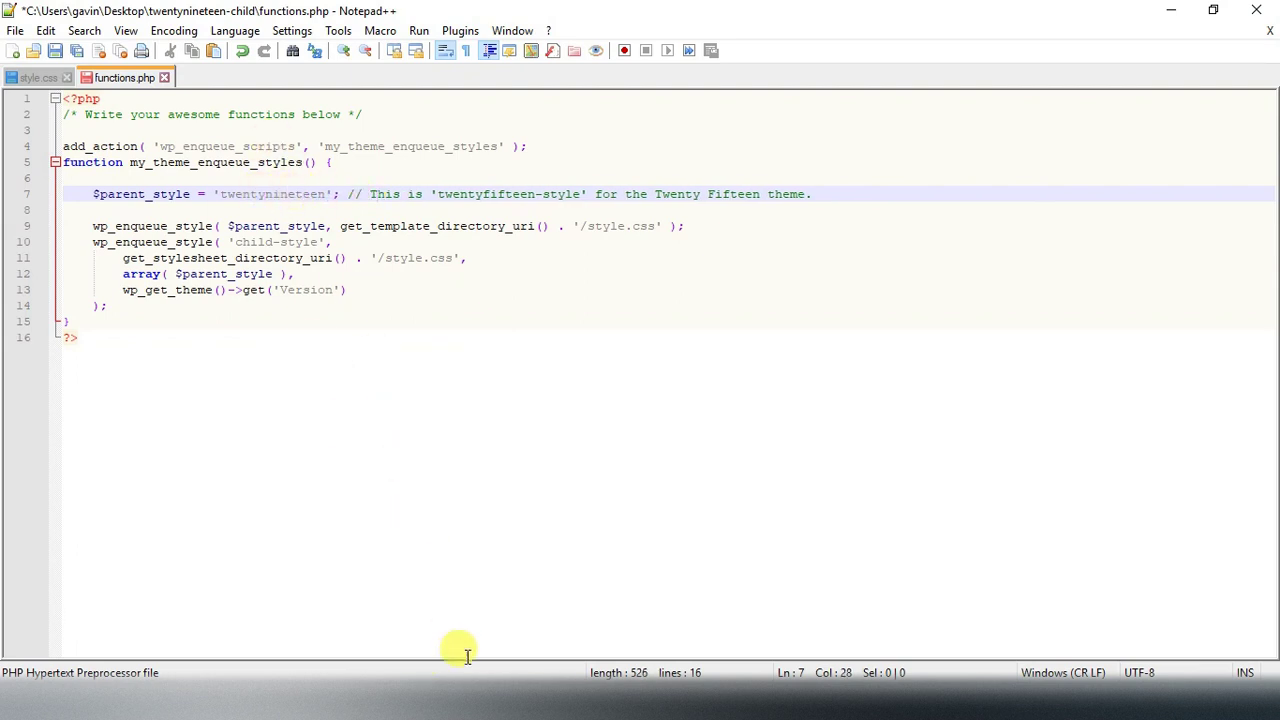
Switch to Chrome and load the Twenty Nineteen theme in the WordPress Theme Editor.
{"action": "key", "text": "alt+Tab"}
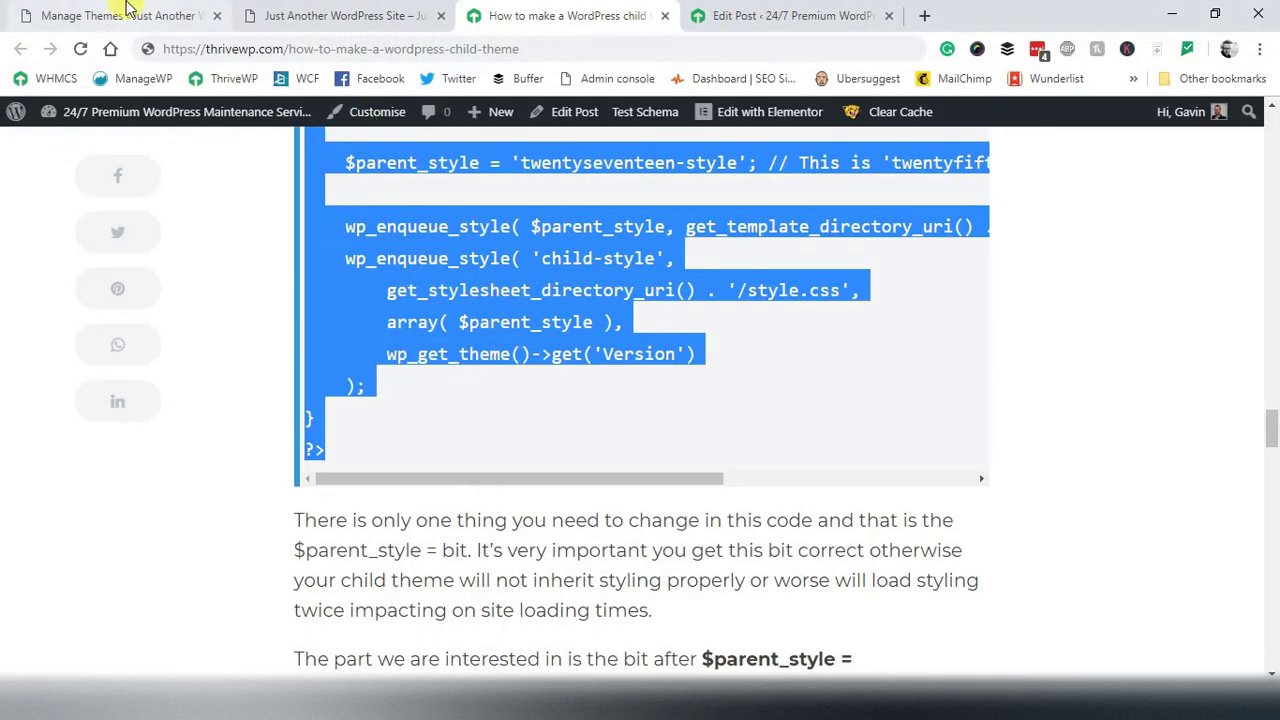
{"action": "left_click", "coordinate": [128, 14]}
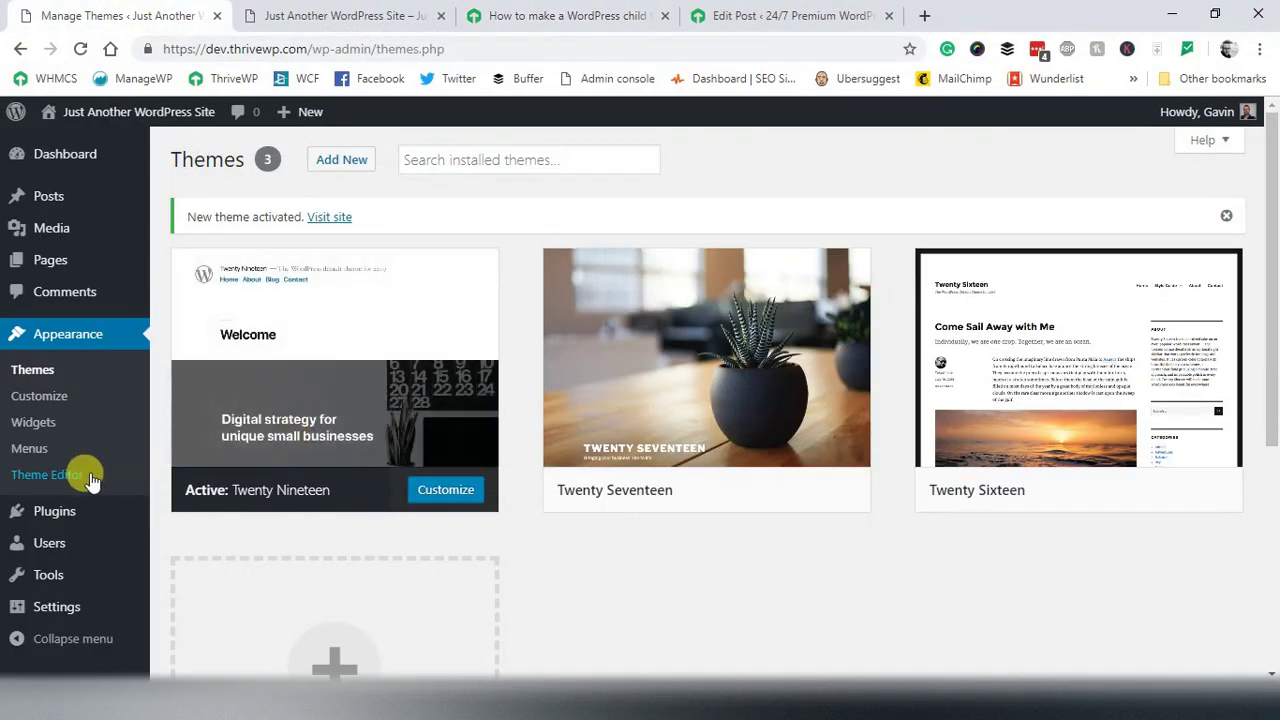
{"action": "left_click", "coordinate": [53, 474]}
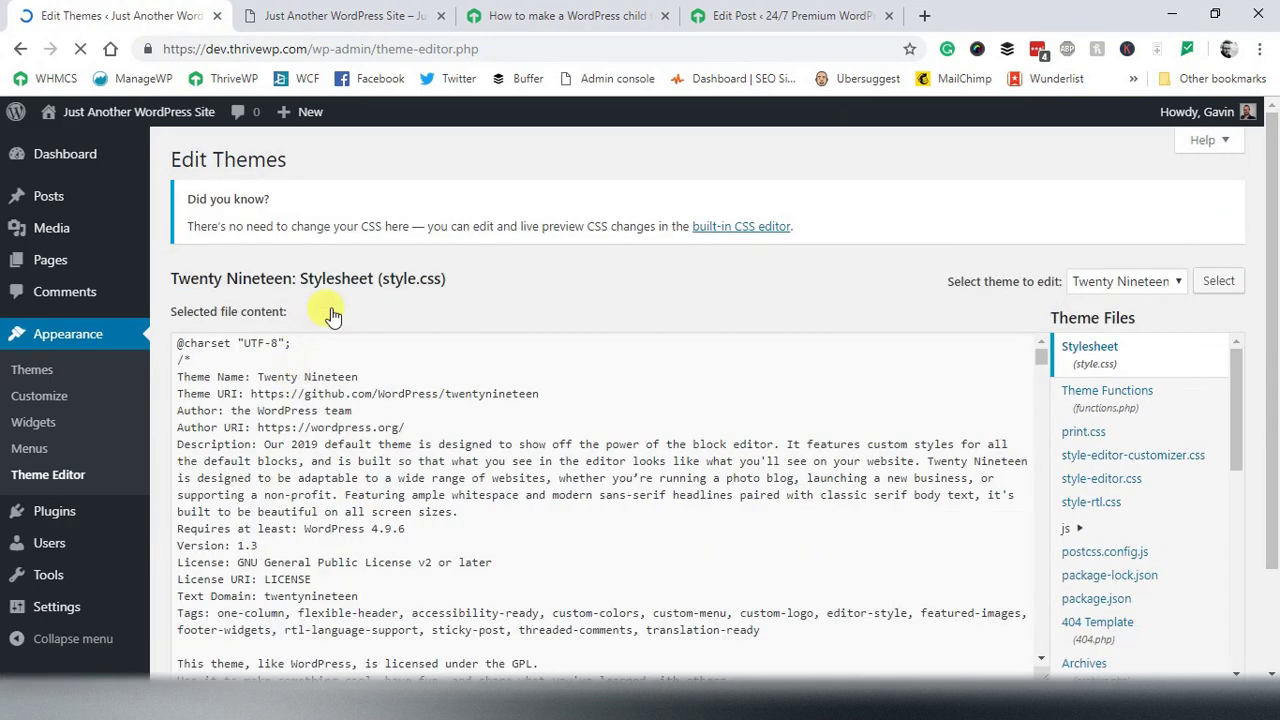
{"action": "left_click", "coordinate": [1174, 281]}
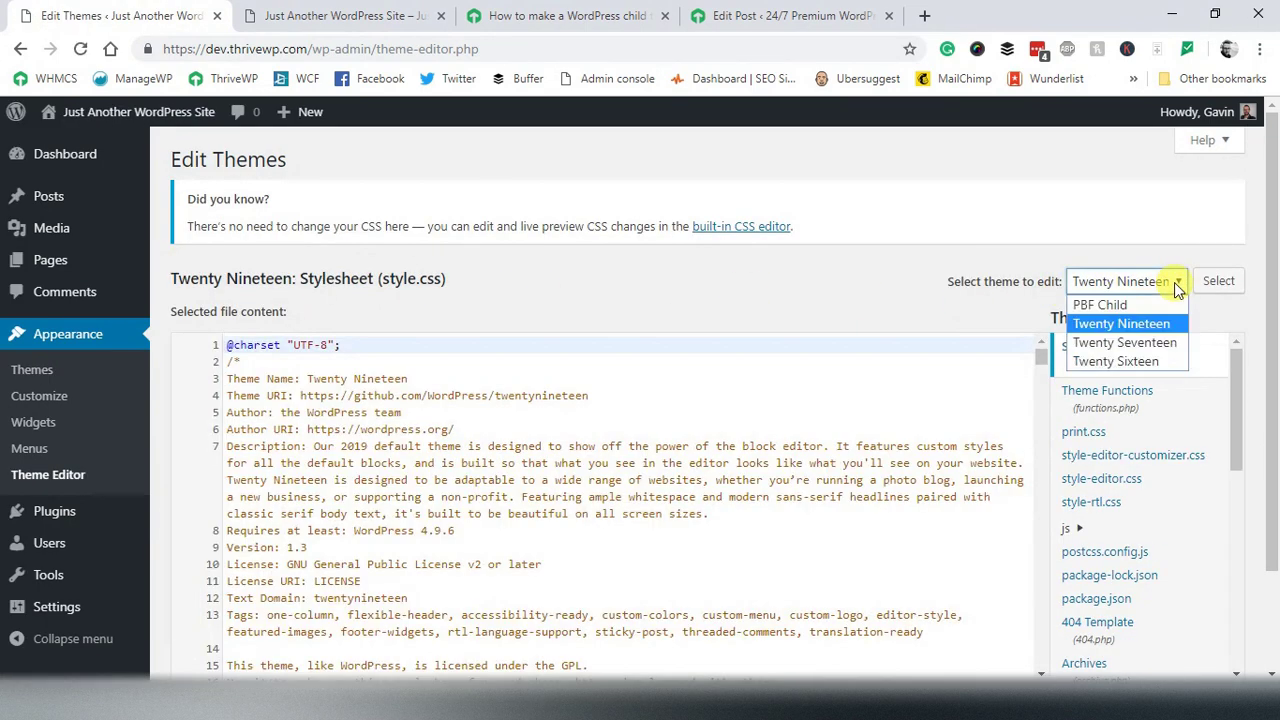
{"action": "left_click", "coordinate": [1118, 324]}
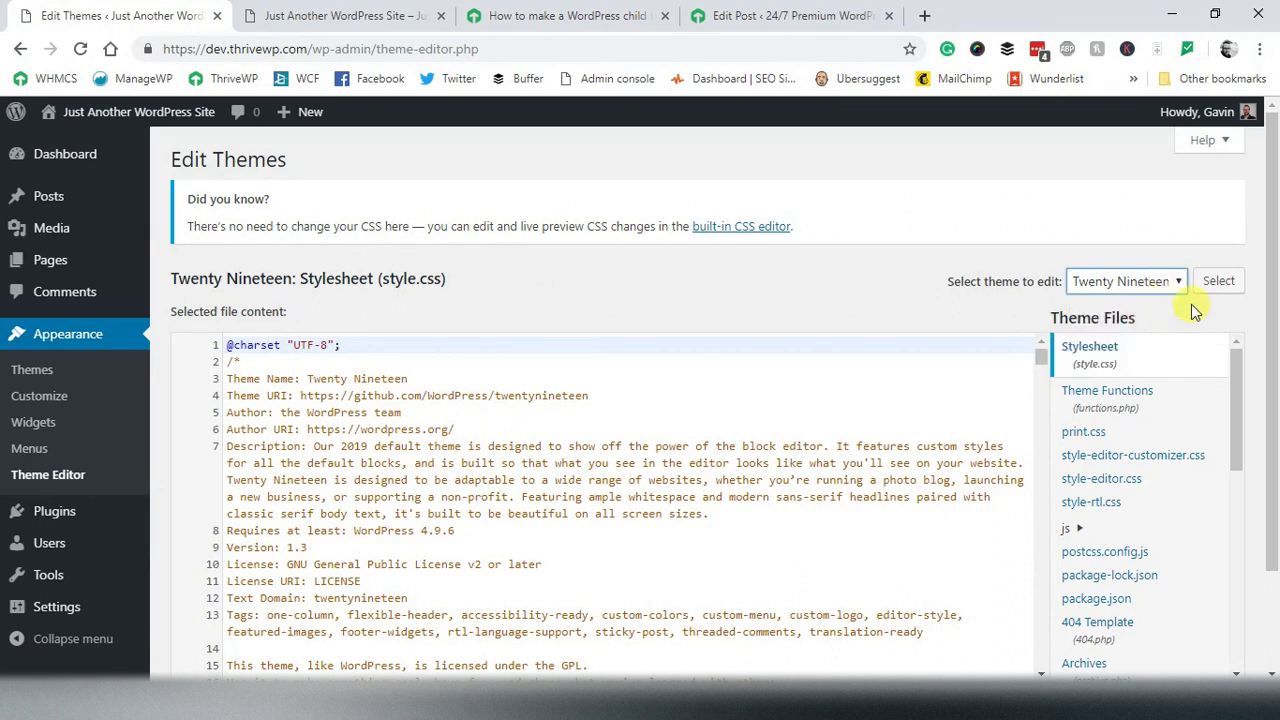
{"action": "left_click", "coordinate": [1210, 283]}
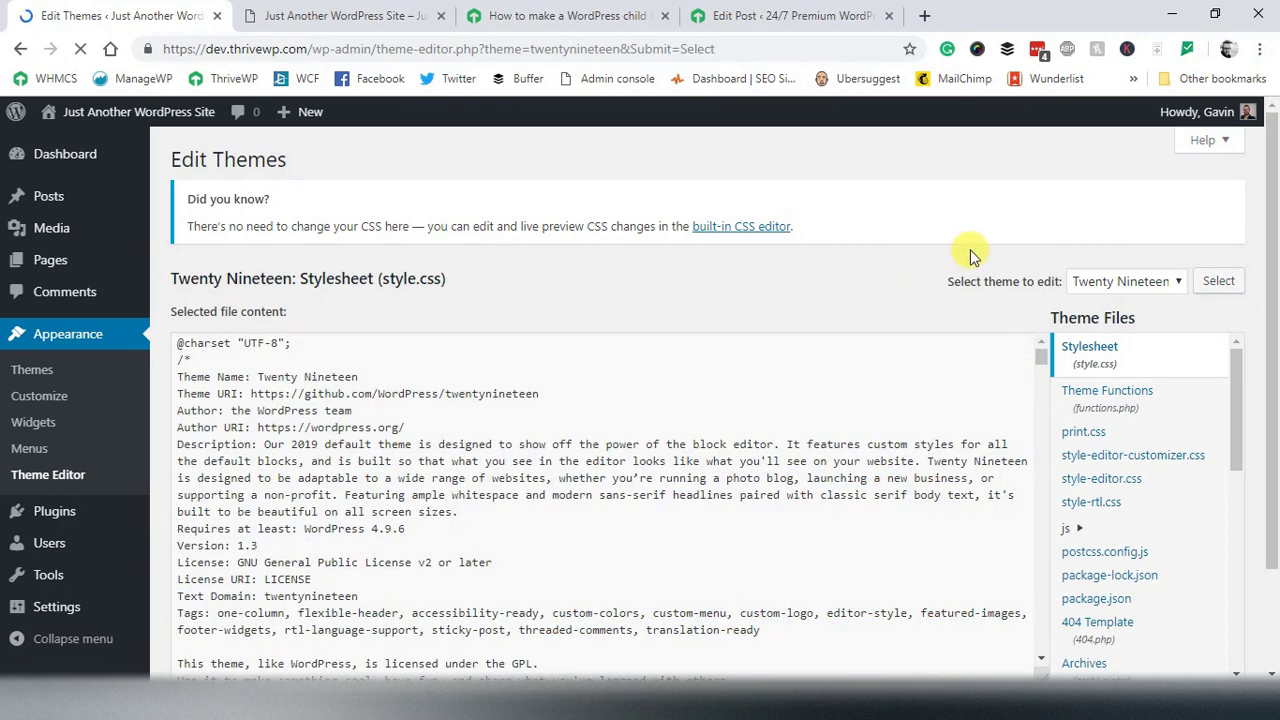
Open the Theme Functions file (functions.php) of Twenty Nineteen from its theme files.
{"action": "scroll", "coordinate": [1000, 400], "scroll_direction": "down", "scroll_amount": 1}
{"action": "scroll", "coordinate": [1160, 445], "scroll_direction": "down", "scroll_amount": 3}
{"action": "scroll", "coordinate": [1163, 450], "scroll_direction": "down", "scroll_amount": 2}
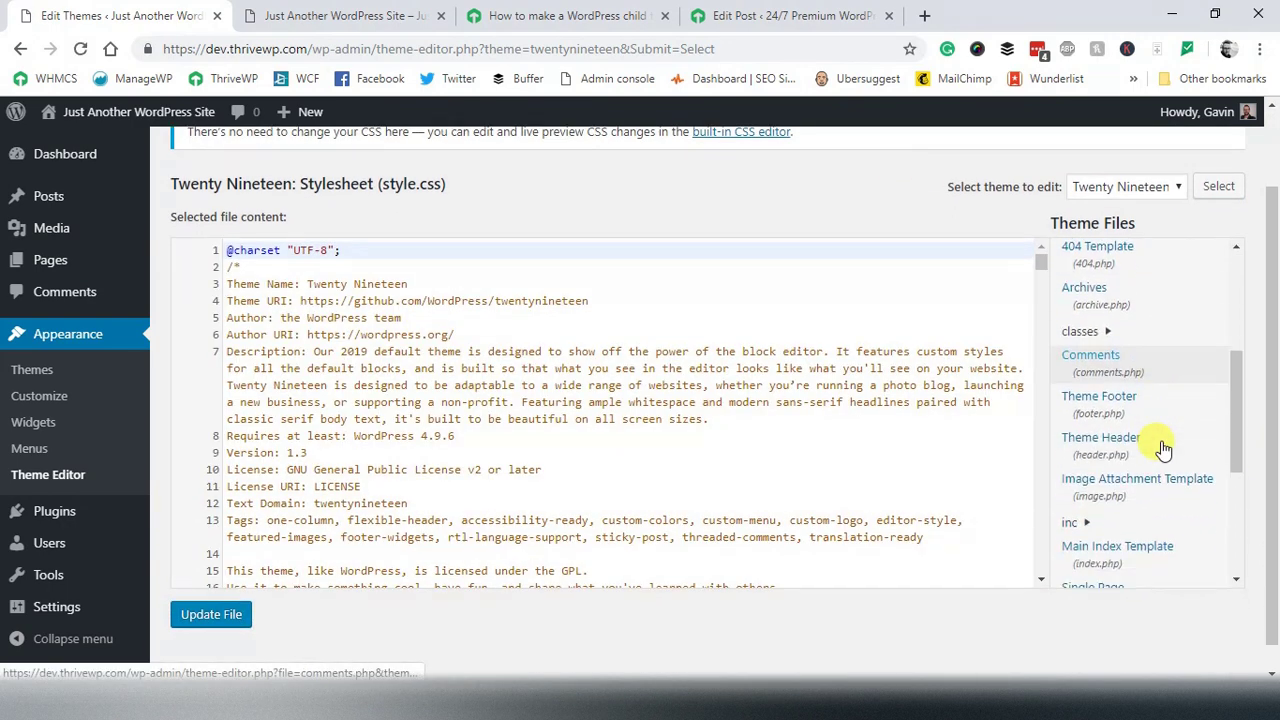
{"action": "scroll", "coordinate": [1160, 450], "scroll_direction": "up", "scroll_amount": 6}
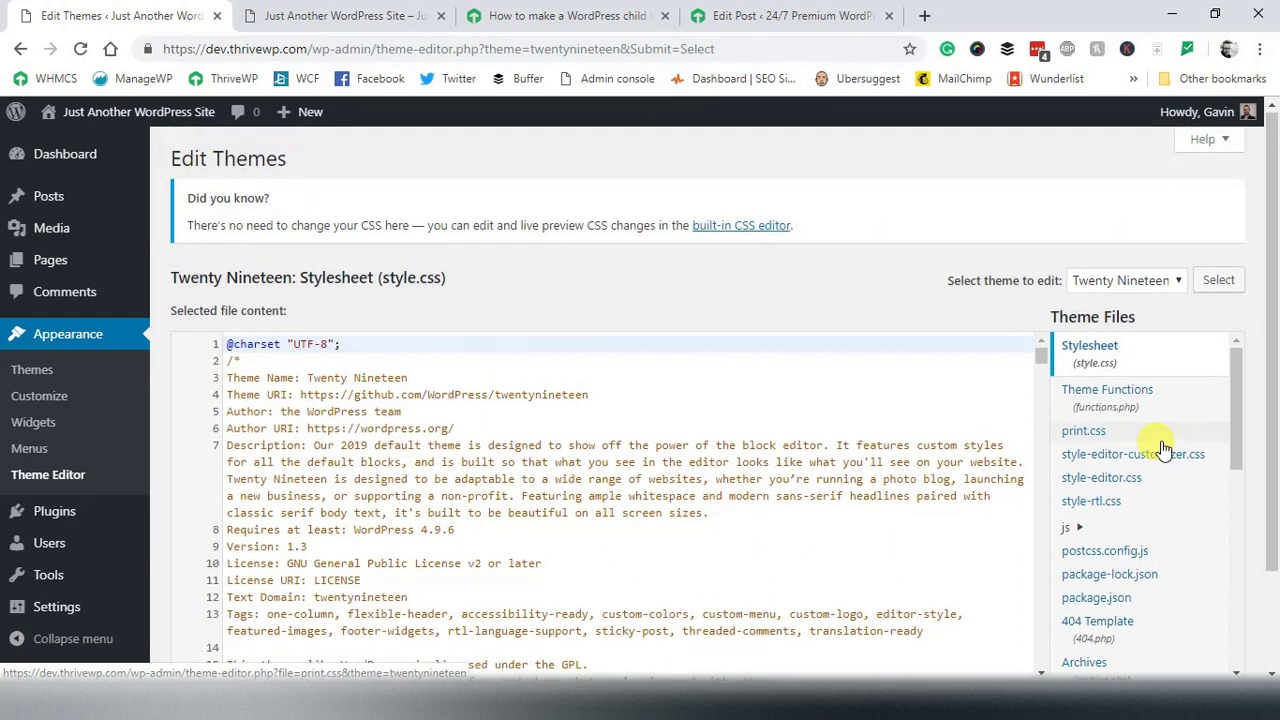
{"action": "left_click", "coordinate": [1164, 414]}
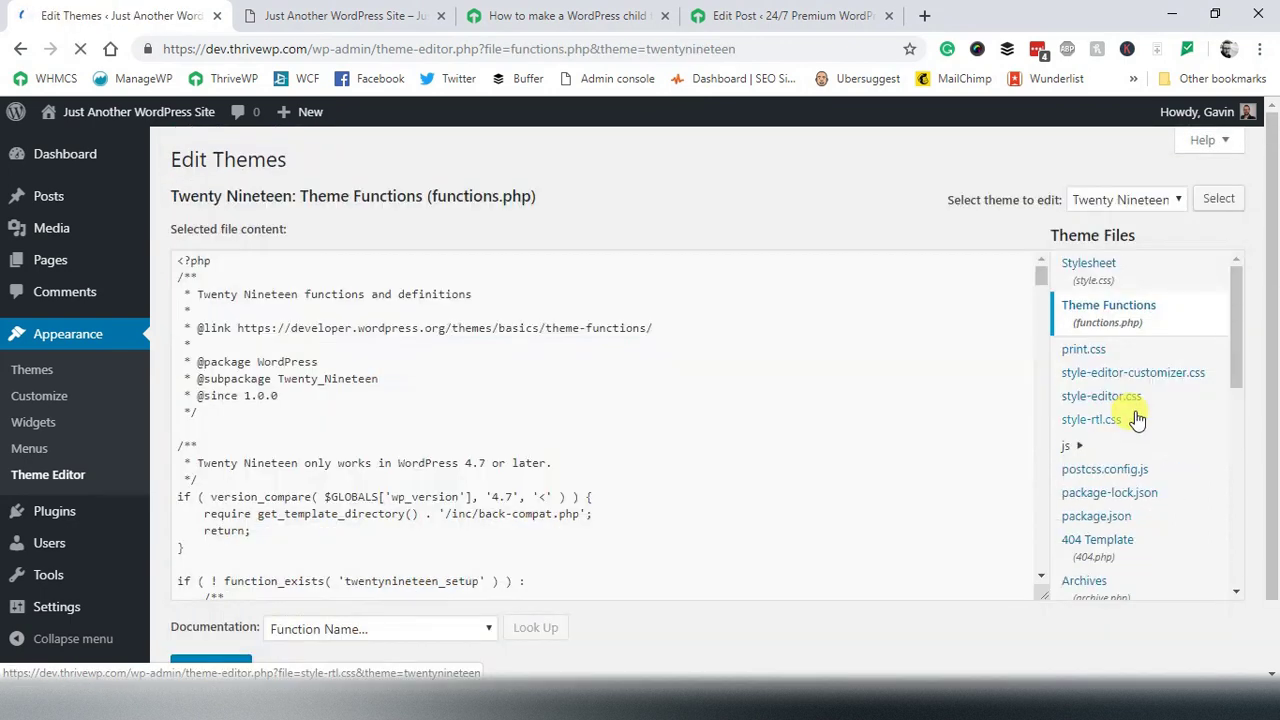
{"action": "scroll", "coordinate": [505, 440], "scroll_direction": "down", "scroll_amount": 1}
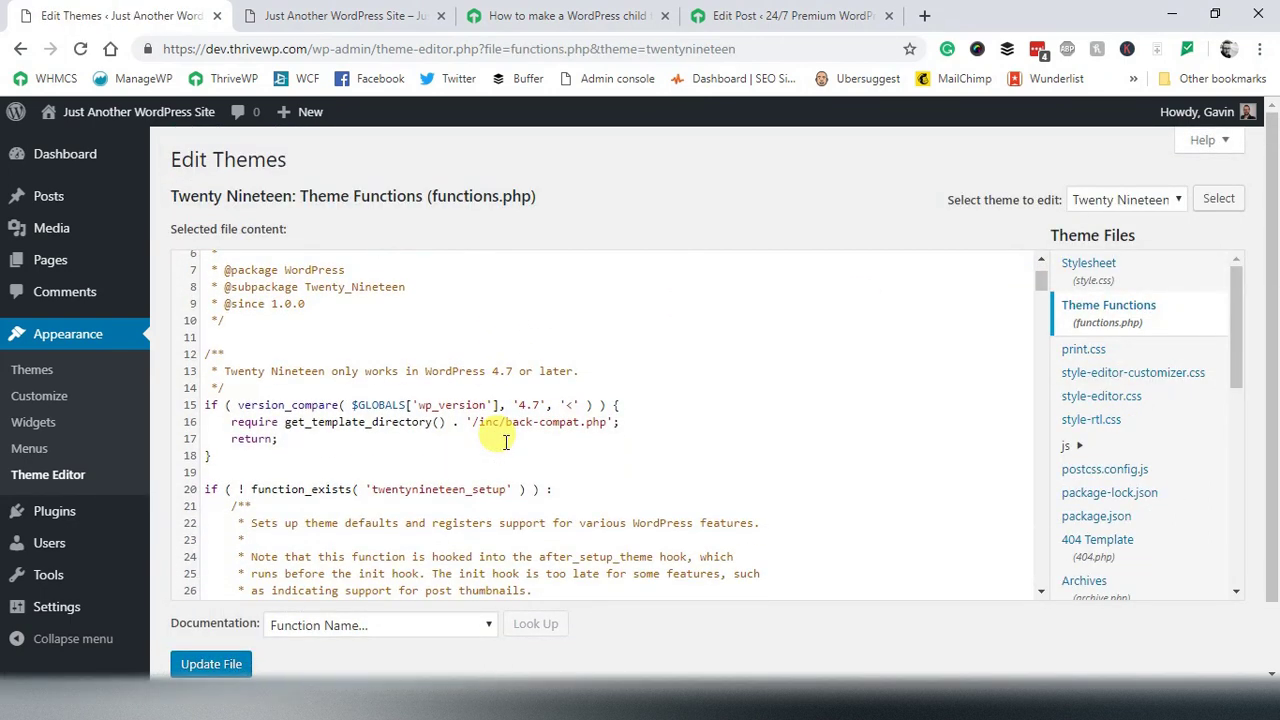
Find the instructions for locating the parent style in the ThriveWP article and copy the search term get_stylesheet_uri.
{"action": "left_click", "coordinate": [560, 15]}
{"action": "scroll", "coordinate": [452, 511], "scroll_direction": "up", "scroll_amount": 2}
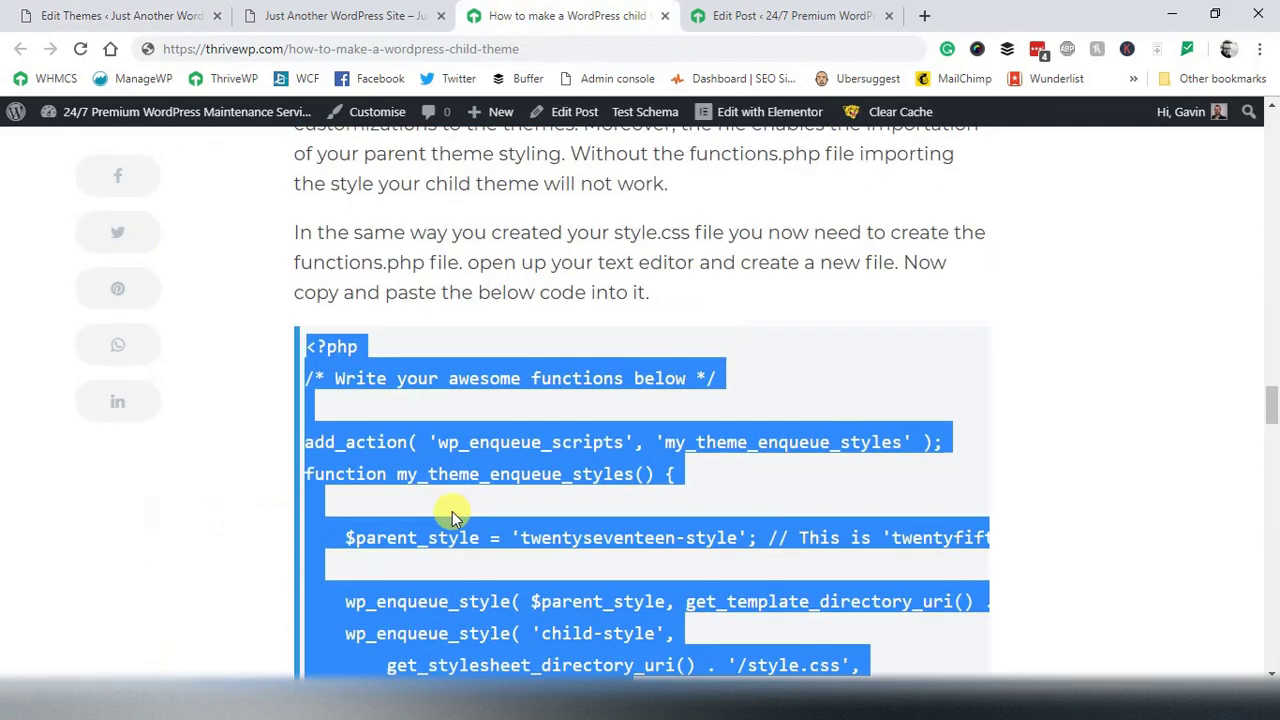
{"action": "scroll", "coordinate": [452, 511], "scroll_direction": "down", "scroll_amount": 3}
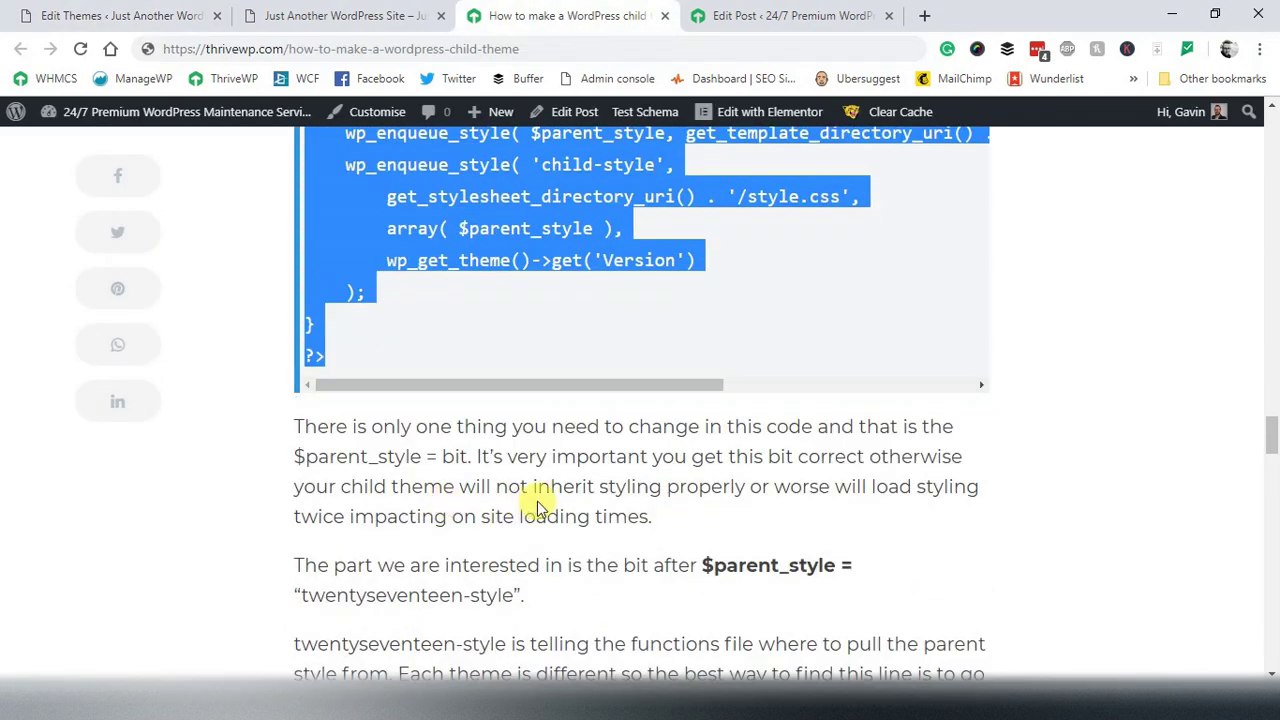
{"action": "scroll", "coordinate": [537, 507], "scroll_direction": "up", "scroll_amount": 7}
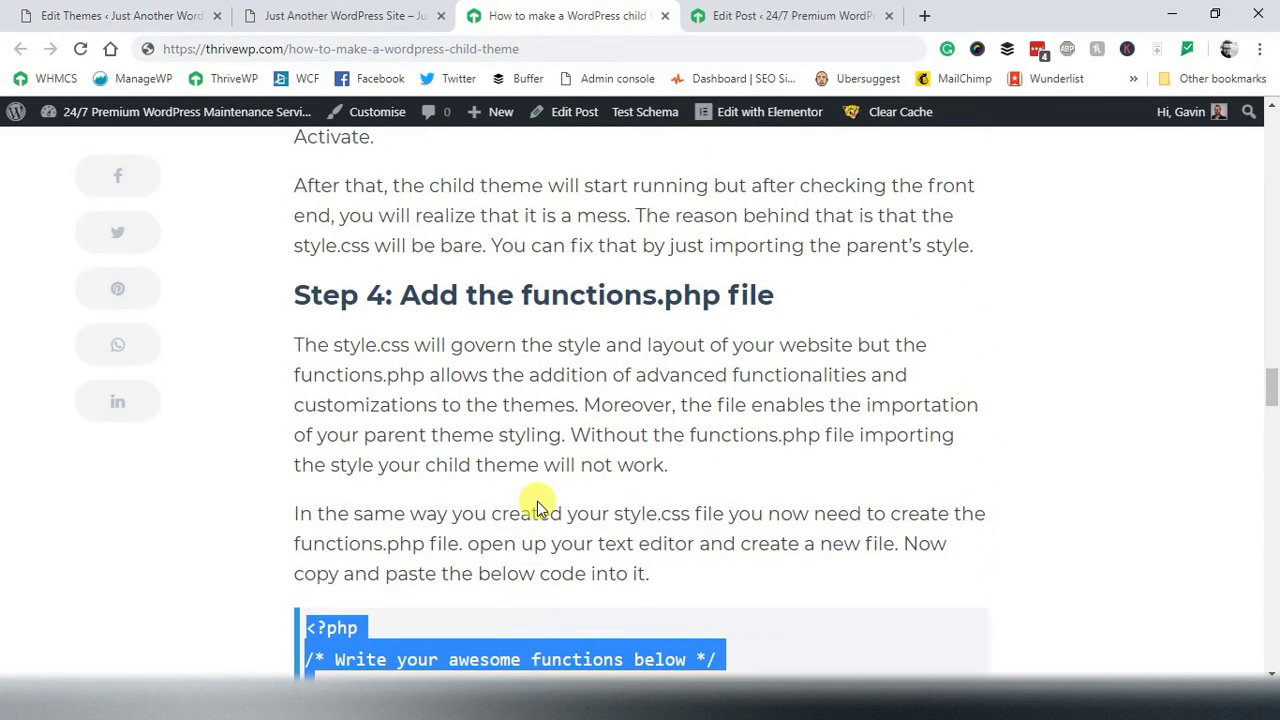
{"action": "scroll", "coordinate": [684, 507], "scroll_direction": "down", "scroll_amount": 9}
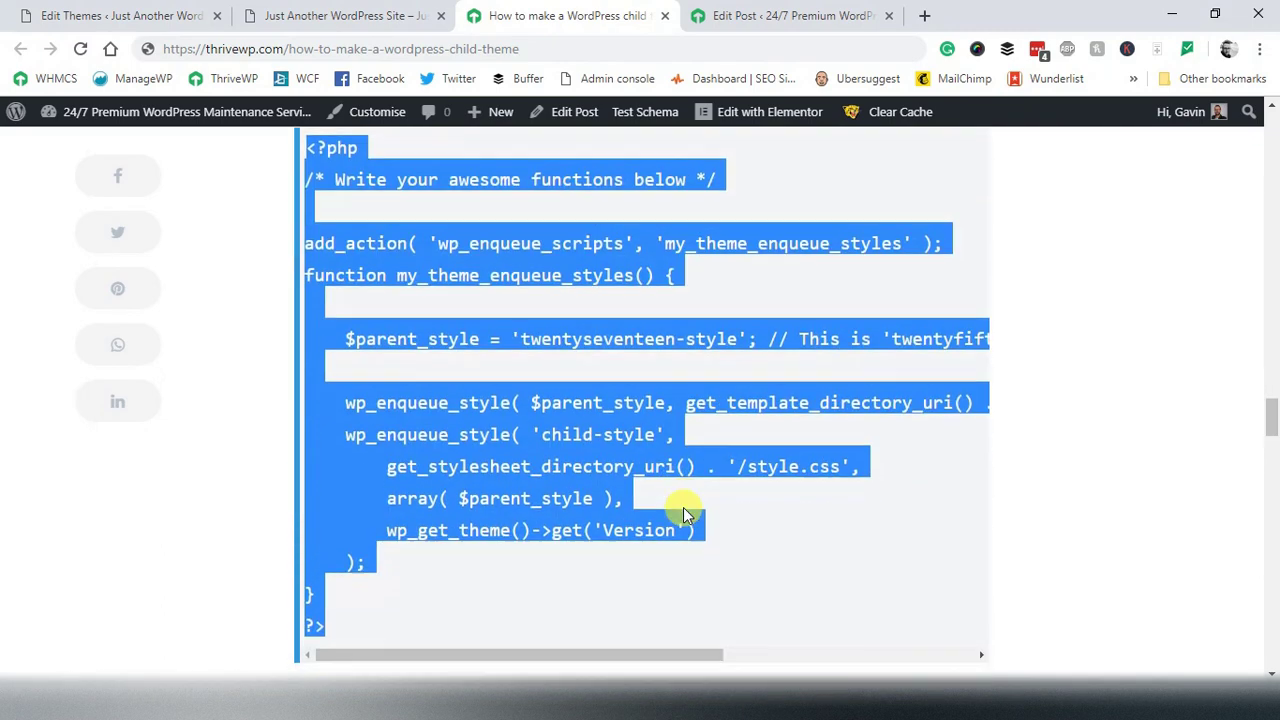
{"action": "scroll", "coordinate": [684, 507], "scroll_direction": "down", "scroll_amount": 3}
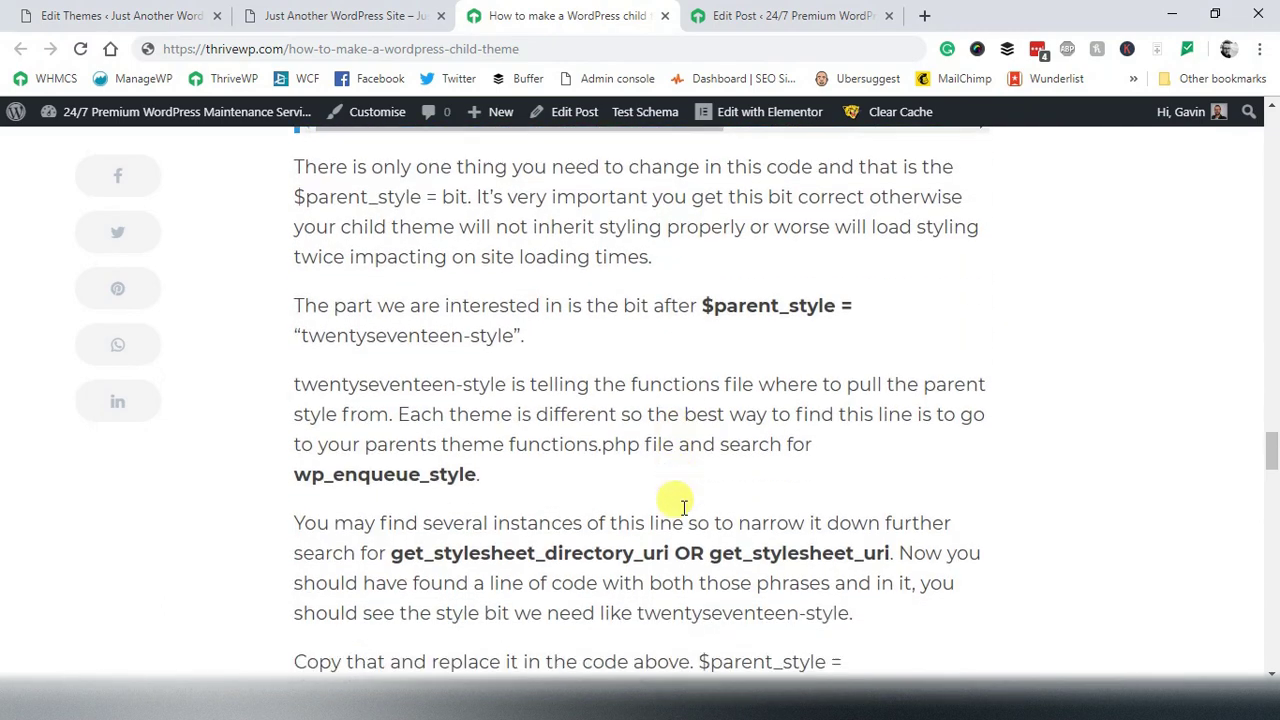
{"action": "left_click_drag", "start_coordinate": [670, 343], "coordinate": [393, 345]}
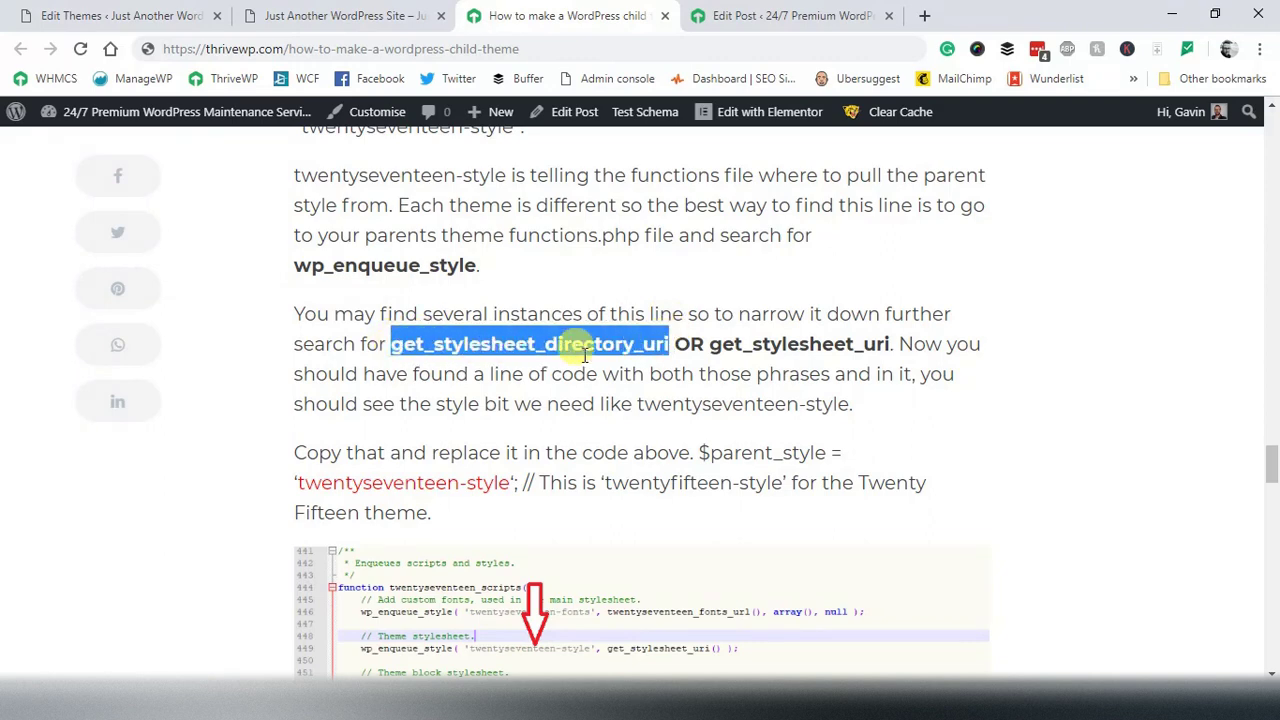
{"action": "left_click_drag", "start_coordinate": [710, 345], "coordinate": [889, 343]}
{"action": "key", "text": "ctrl+c"}
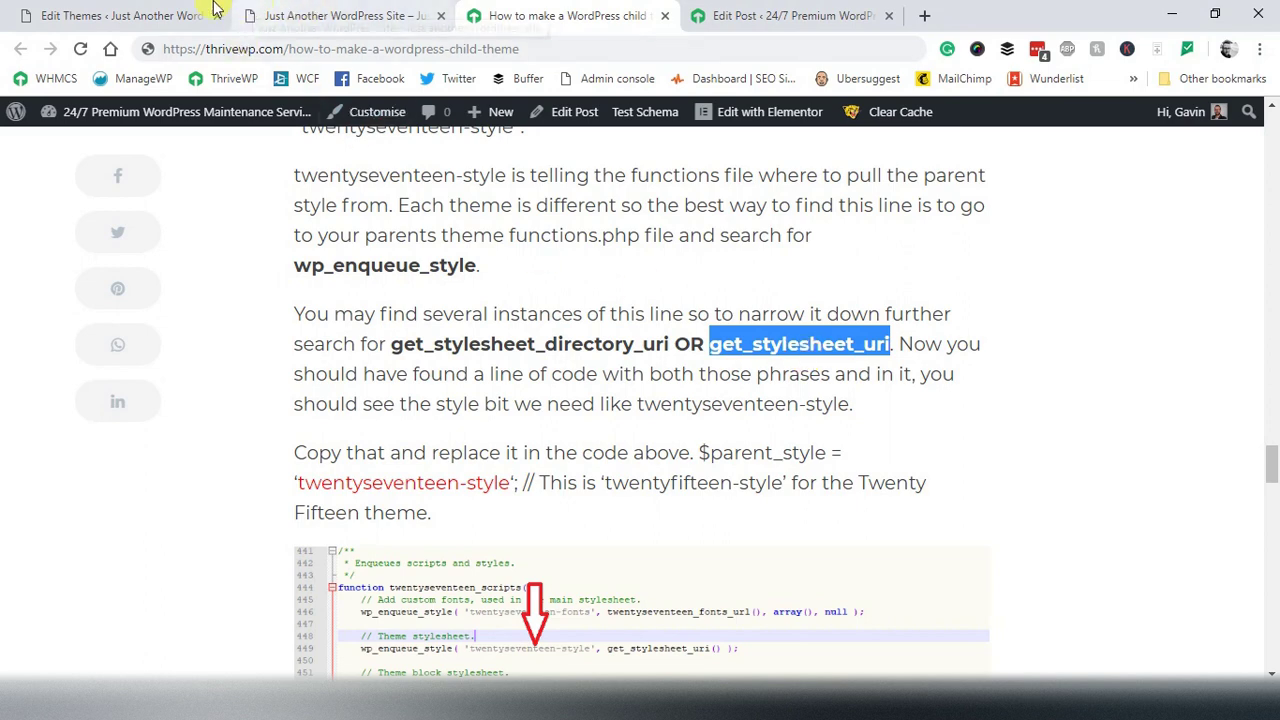
Return to the Theme Editor and search Twenty Nineteen's functions.php for get_stylesheet_uri.
{"action": "left_click", "coordinate": [120, 15]}
{"action": "left_click", "coordinate": [491, 372]}
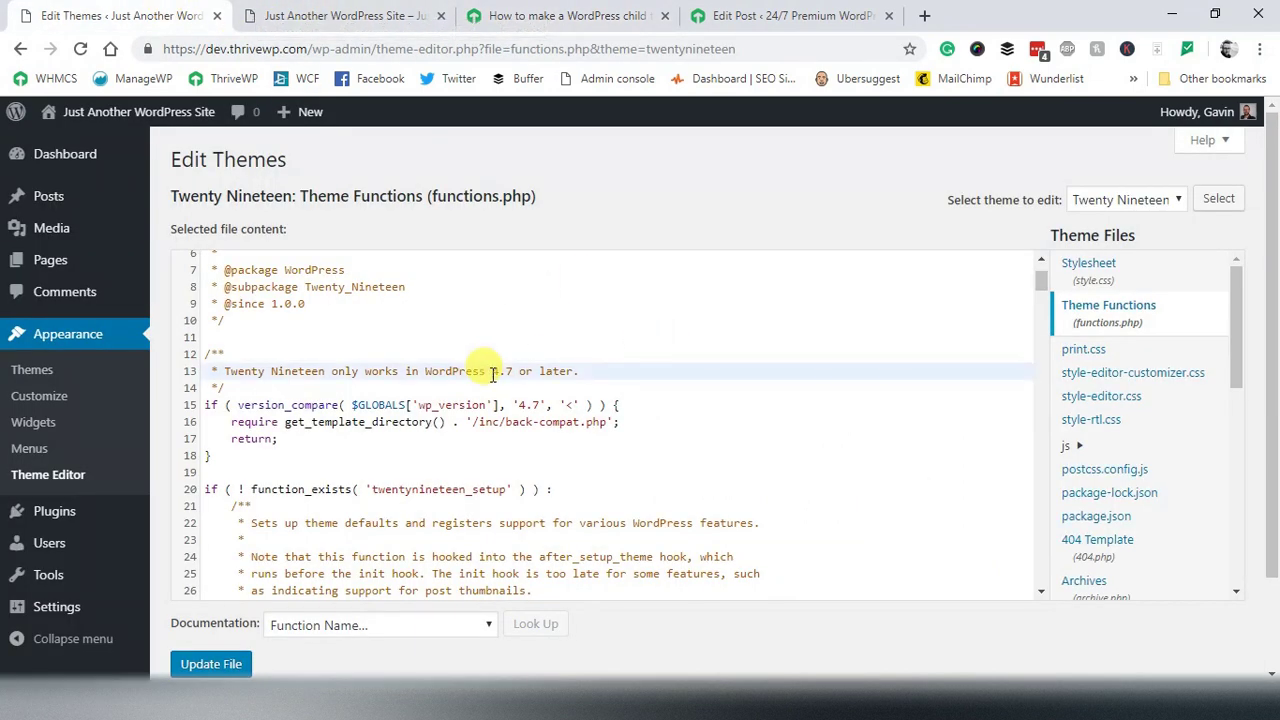
{"action": "key", "text": "ctrl+f"}
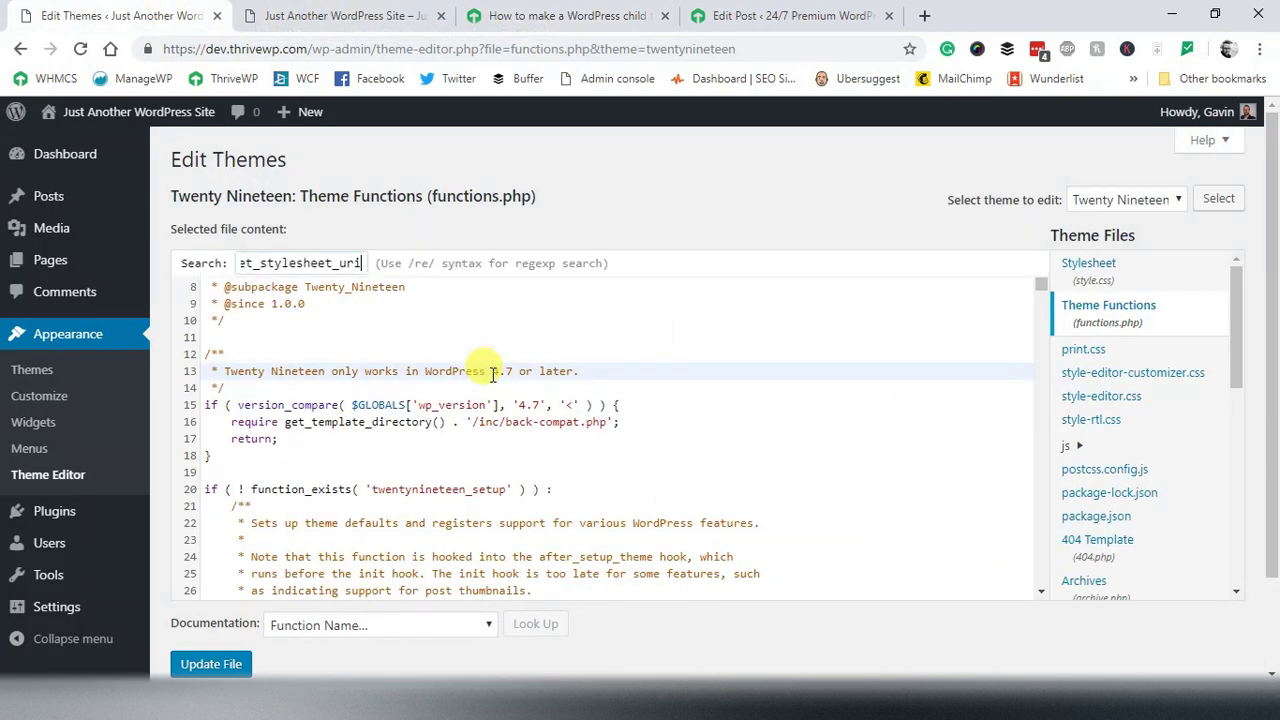
{"action": "key", "text": "Return"}
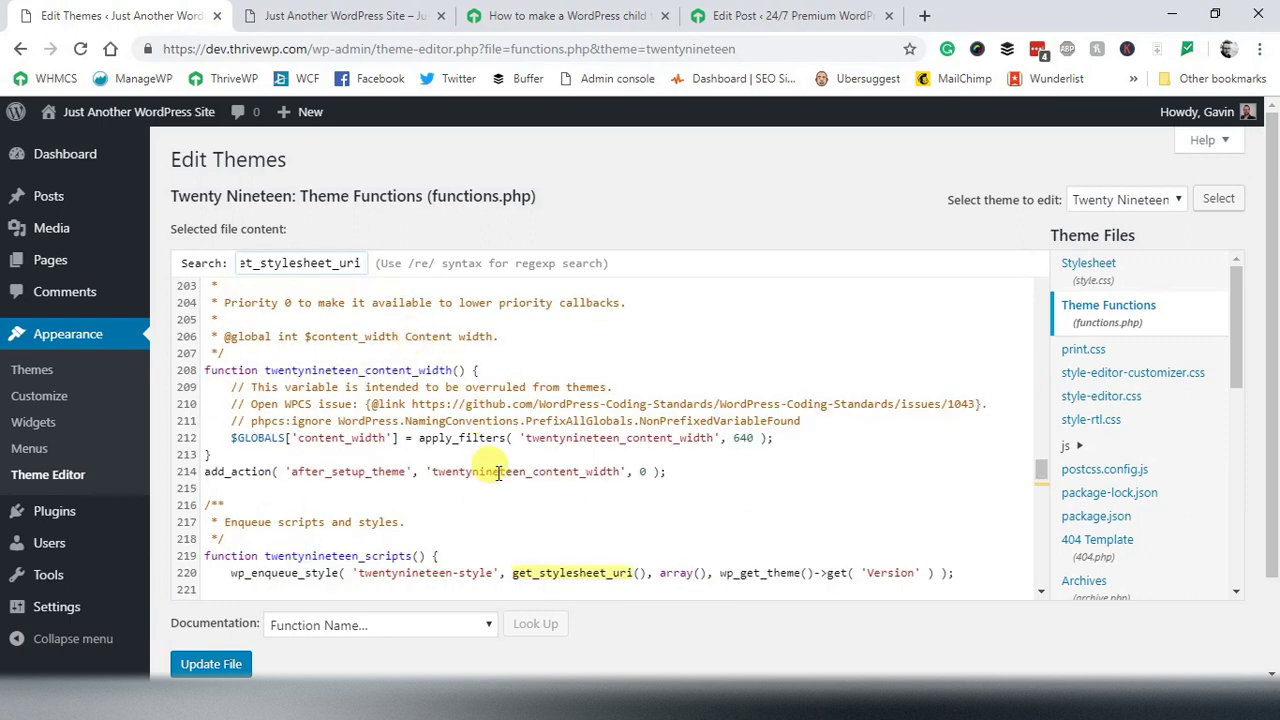
{"action": "scroll", "coordinate": [486, 477], "scroll_direction": "down", "scroll_amount": 2}
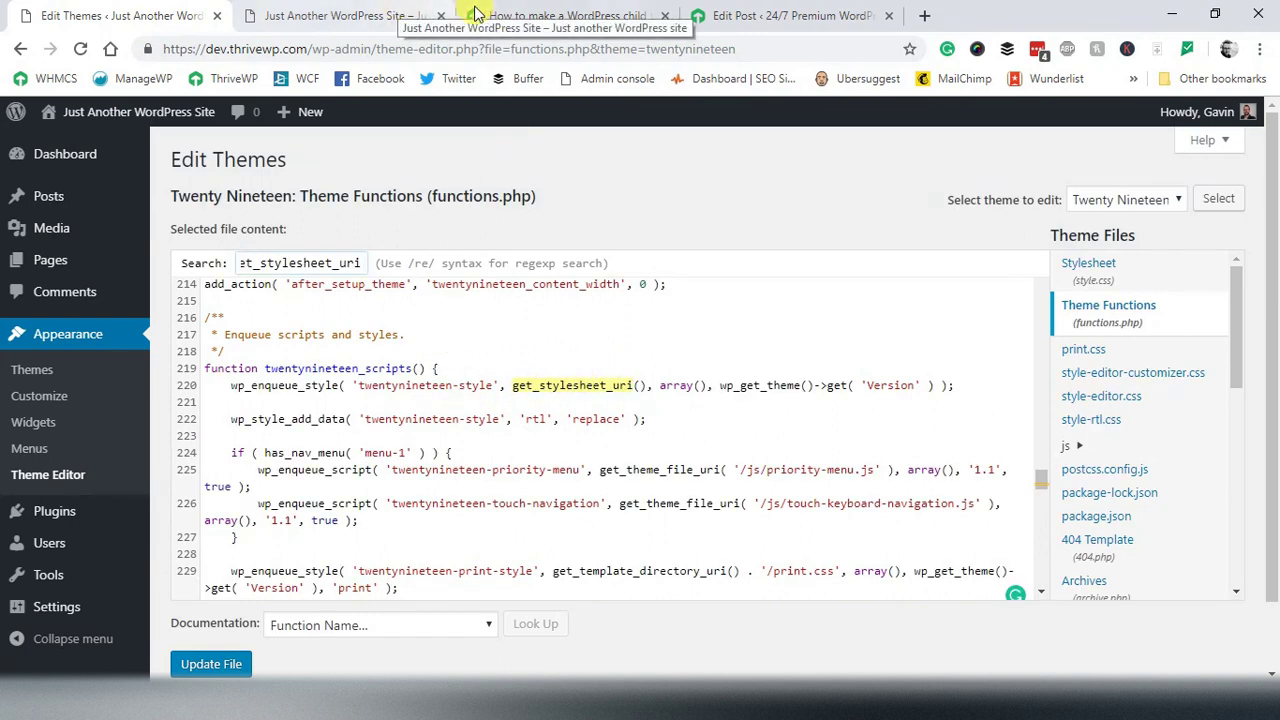
Recheck the wp_enqueue_style search hint in the article, then repeat the get_stylesheet_uri search in the parent theme's functions.php.
{"action": "left_click", "coordinate": [617, 12]}
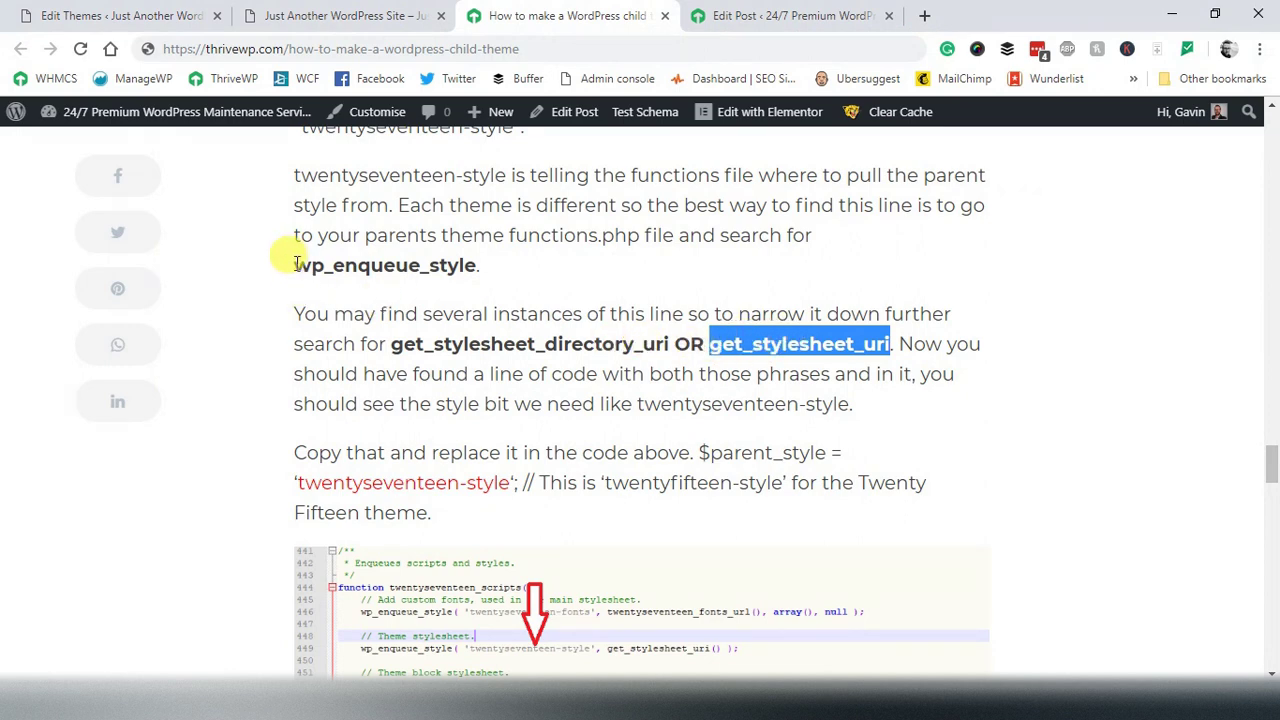
{"action": "left_click", "coordinate": [130, 15]}
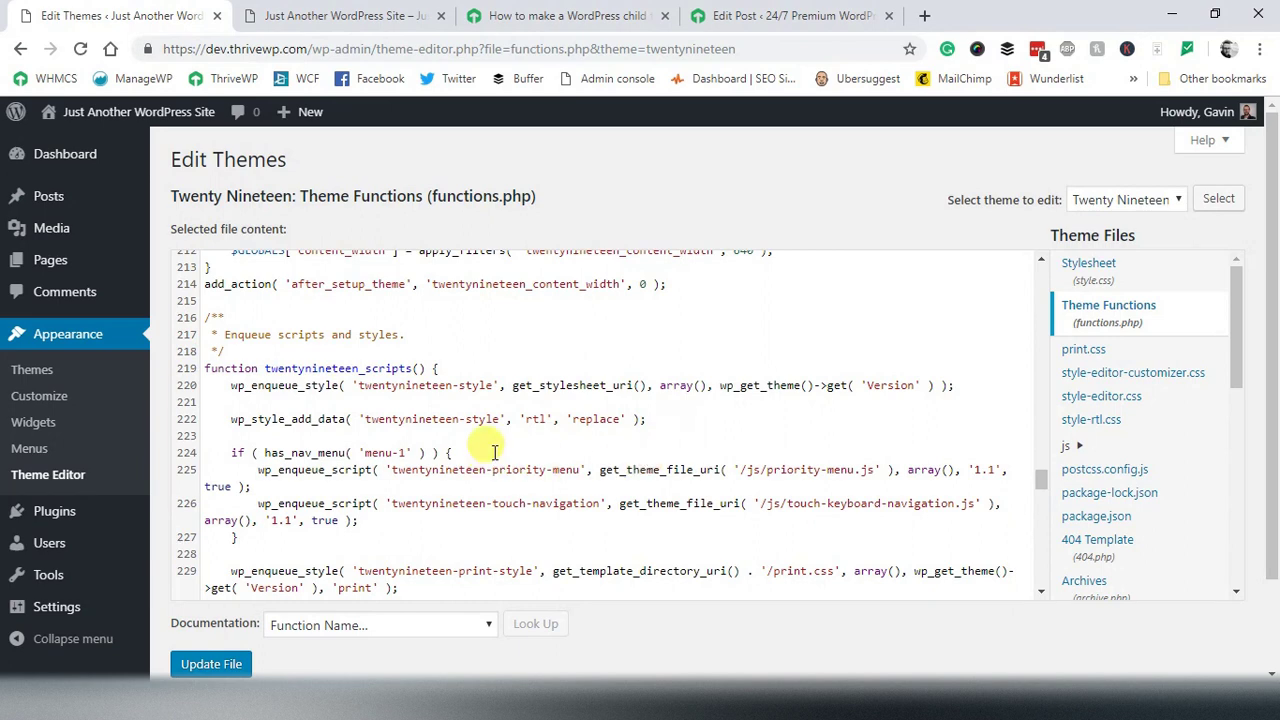
{"action": "key", "text": "ctrl+f"}
{"action": "key", "text": "ctrl+v"}
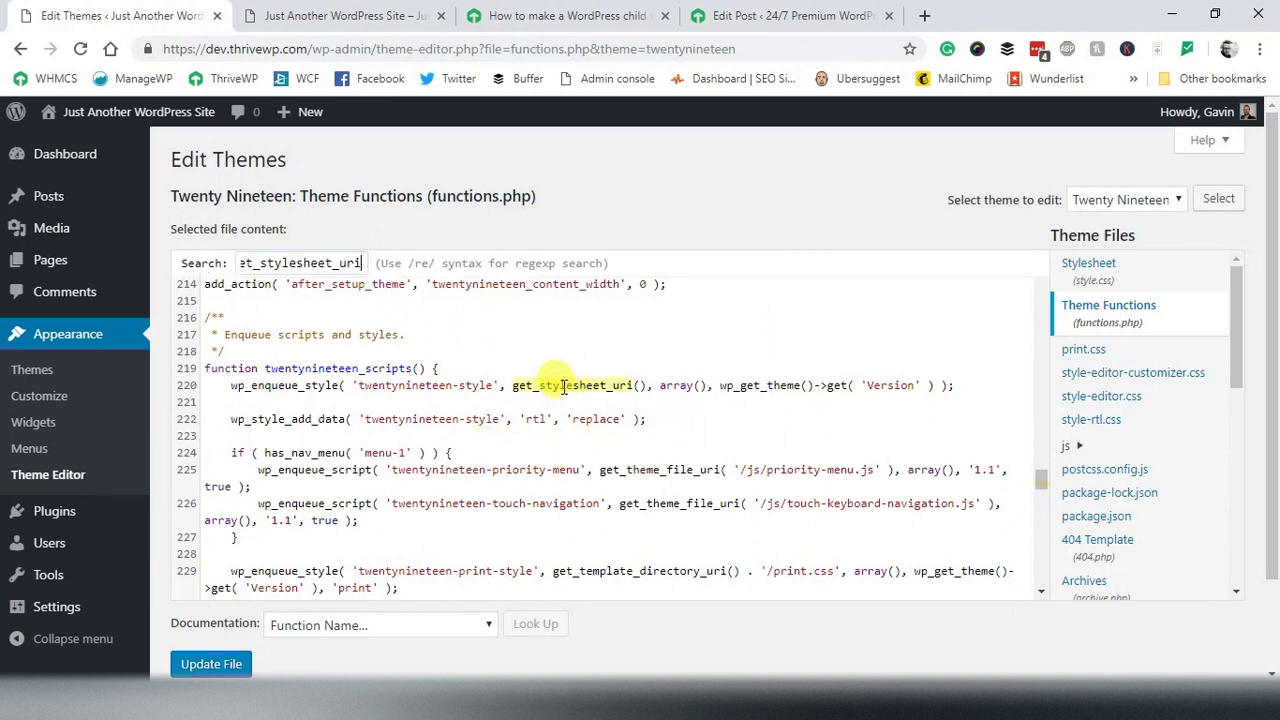
{"action": "key", "text": "Return"}
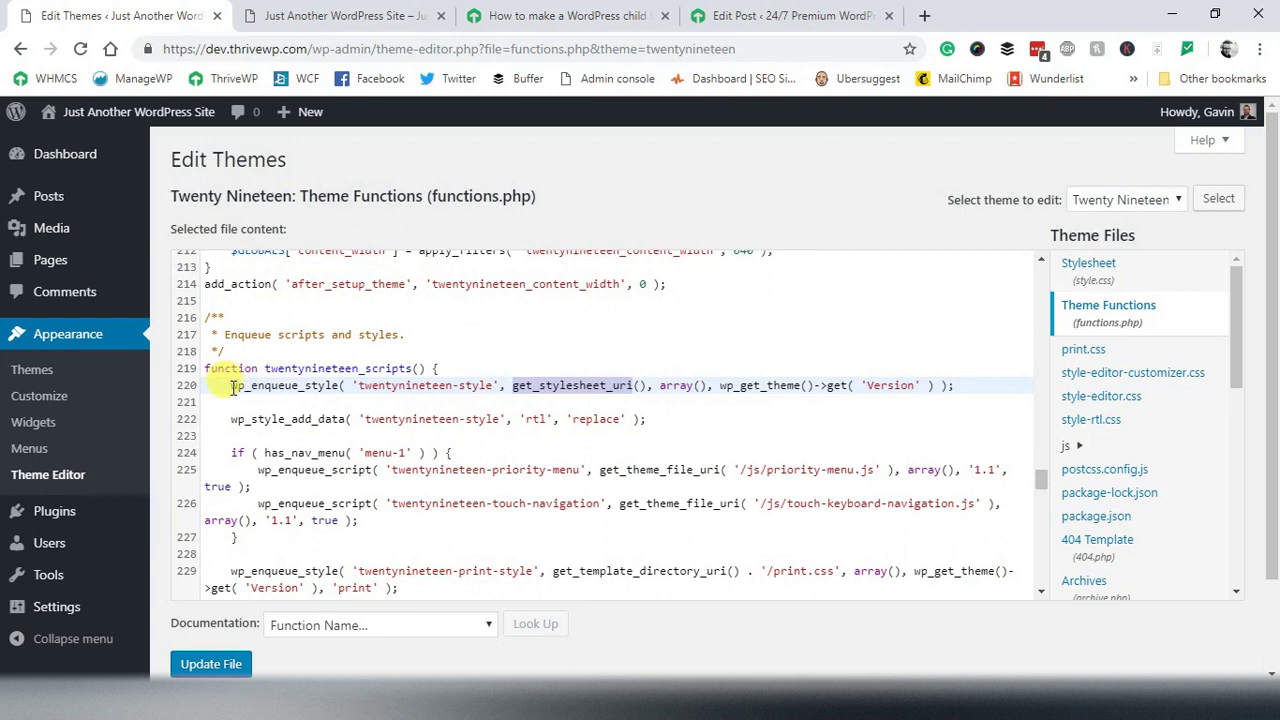
Examine the wp_enqueue_style line containing get_stylesheet_uri in the twentynineteen_scripts function and highlight its twentynineteen-style handle.
{"action": "left_click_drag", "start_coordinate": [232, 388], "coordinate": [337, 386]}
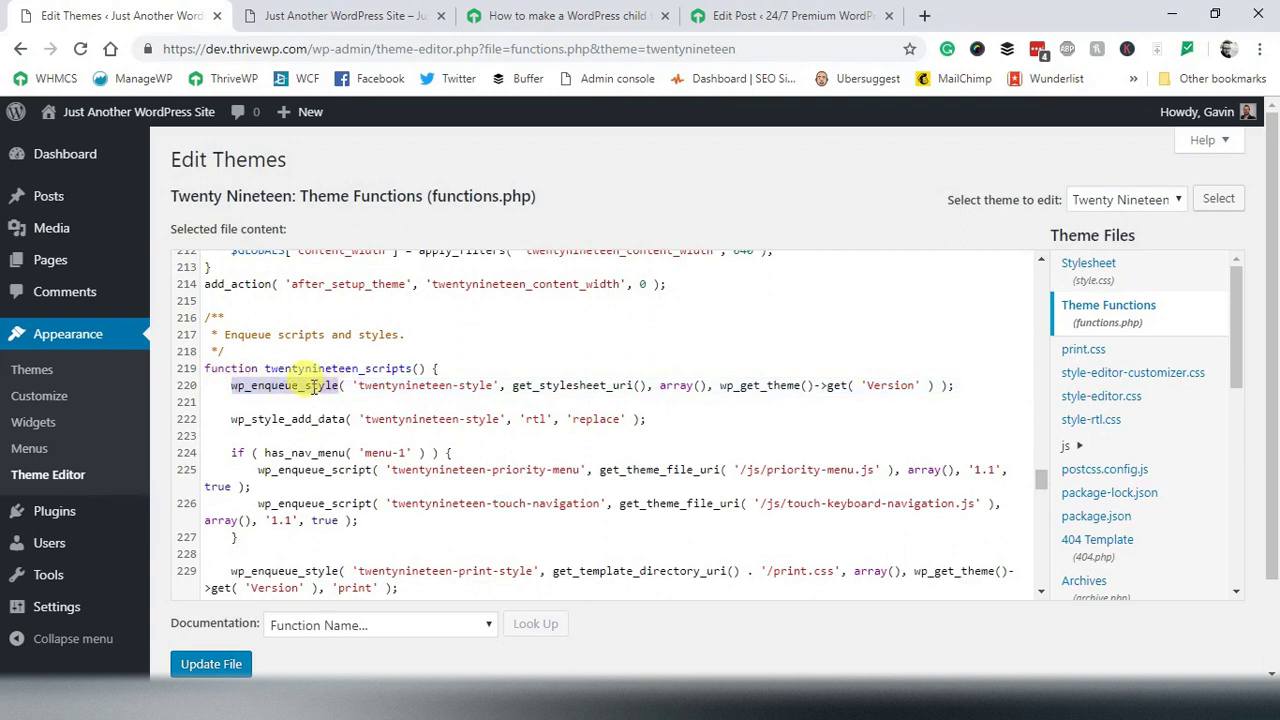
{"action": "scroll", "coordinate": [313, 388], "scroll_direction": "down", "scroll_amount": 1}
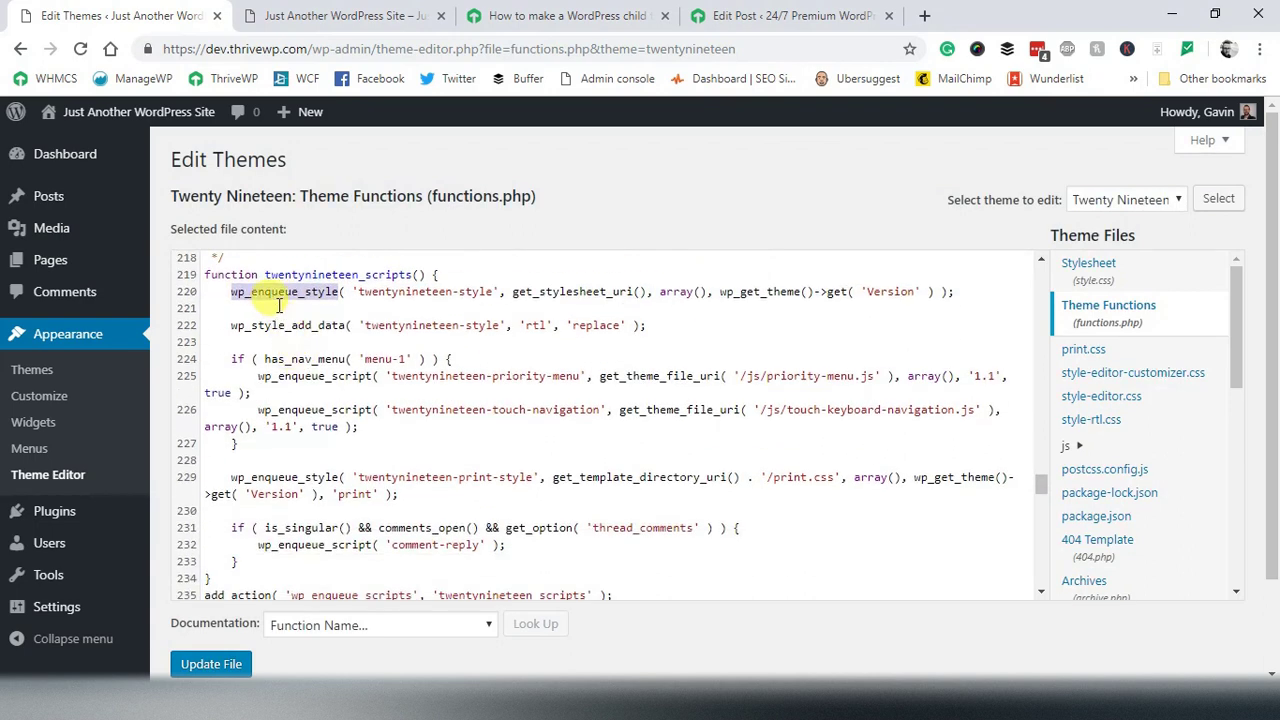
{"action": "left_click", "coordinate": [607, 291]}
{"action": "left_click_drag", "start_coordinate": [512, 291], "coordinate": [633, 291]}
{"action": "left_click_drag", "start_coordinate": [339, 291], "coordinate": [231, 291]}
{"action": "scroll", "coordinate": [371, 333], "scroll_direction": "up", "scroll_amount": 1}
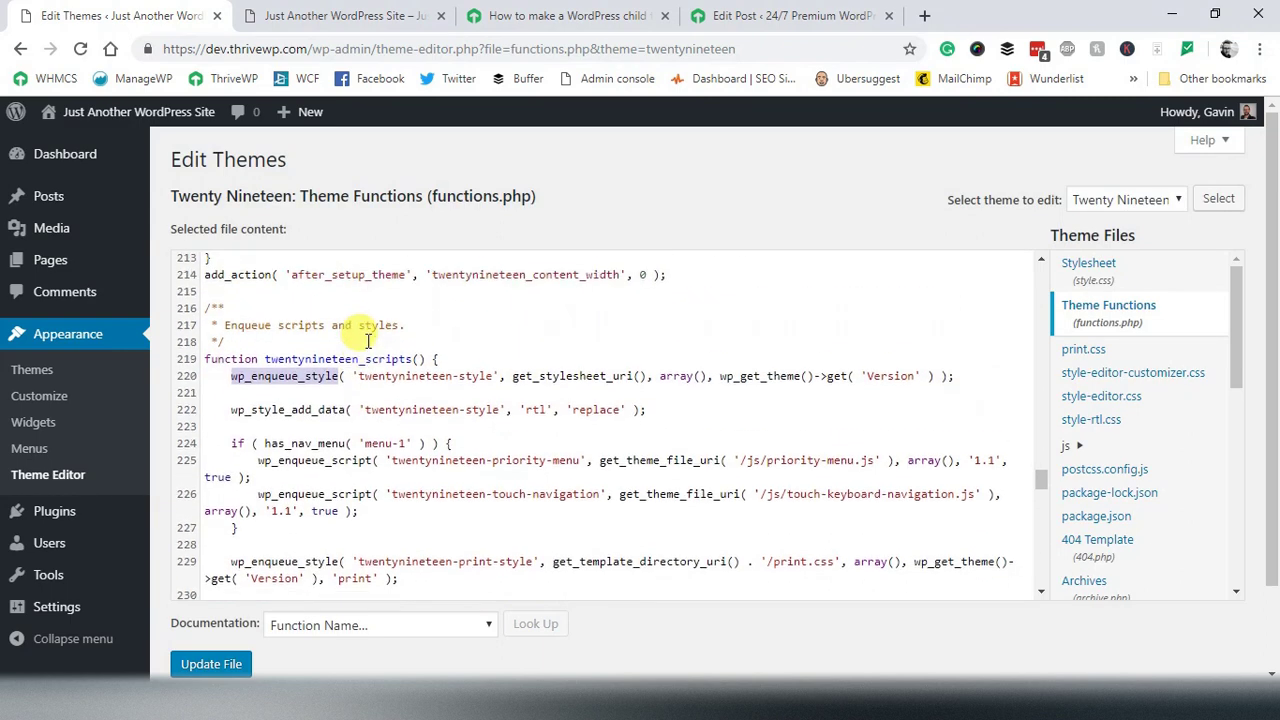
{"action": "left_click_drag", "start_coordinate": [358, 385], "coordinate": [489, 374]}
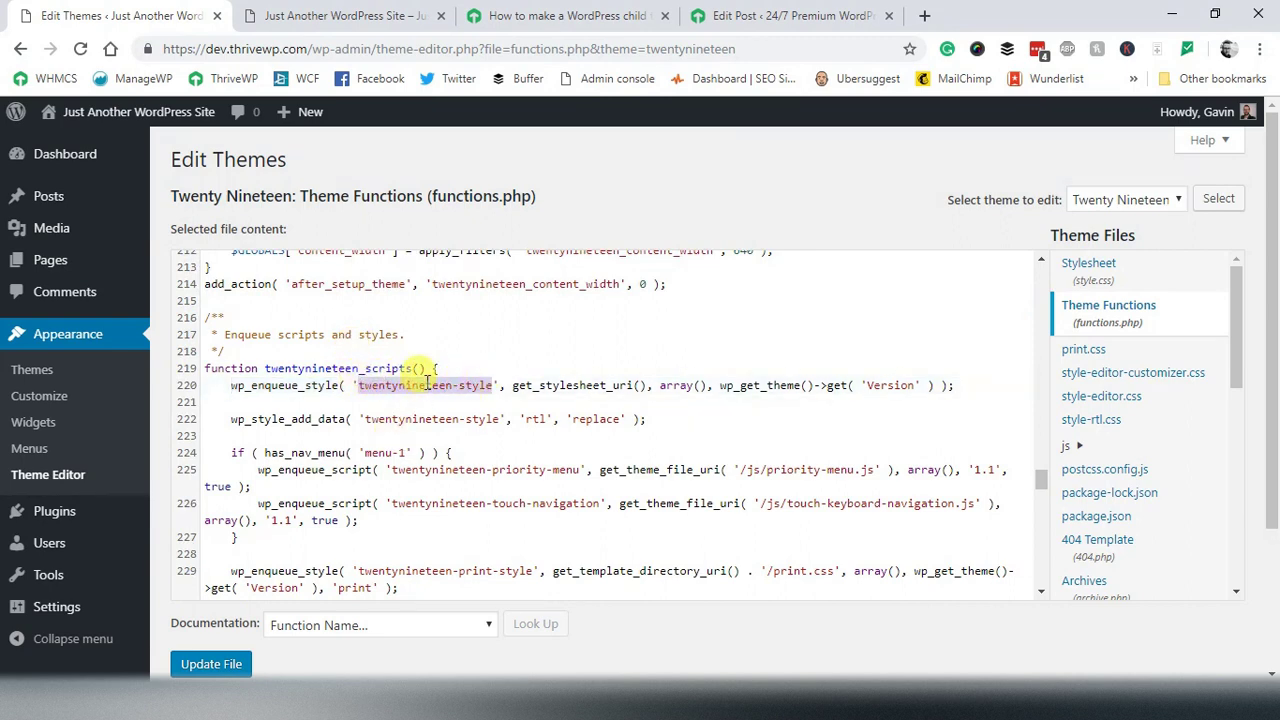
Copy the twentynineteen-style handle from the wp_enqueue_style line in Twenty Nineteen's functions.php.
{"action": "right_click", "coordinate": [452, 386]}
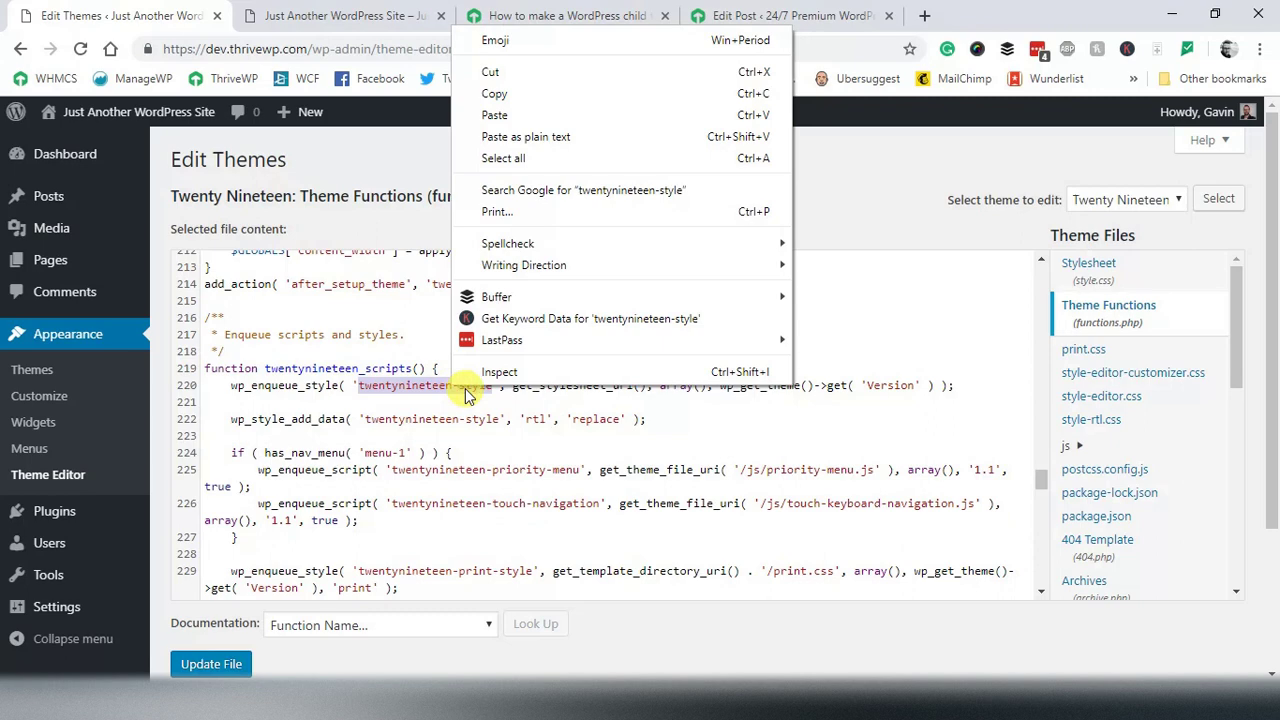
{"action": "left_click", "coordinate": [534, 95]}
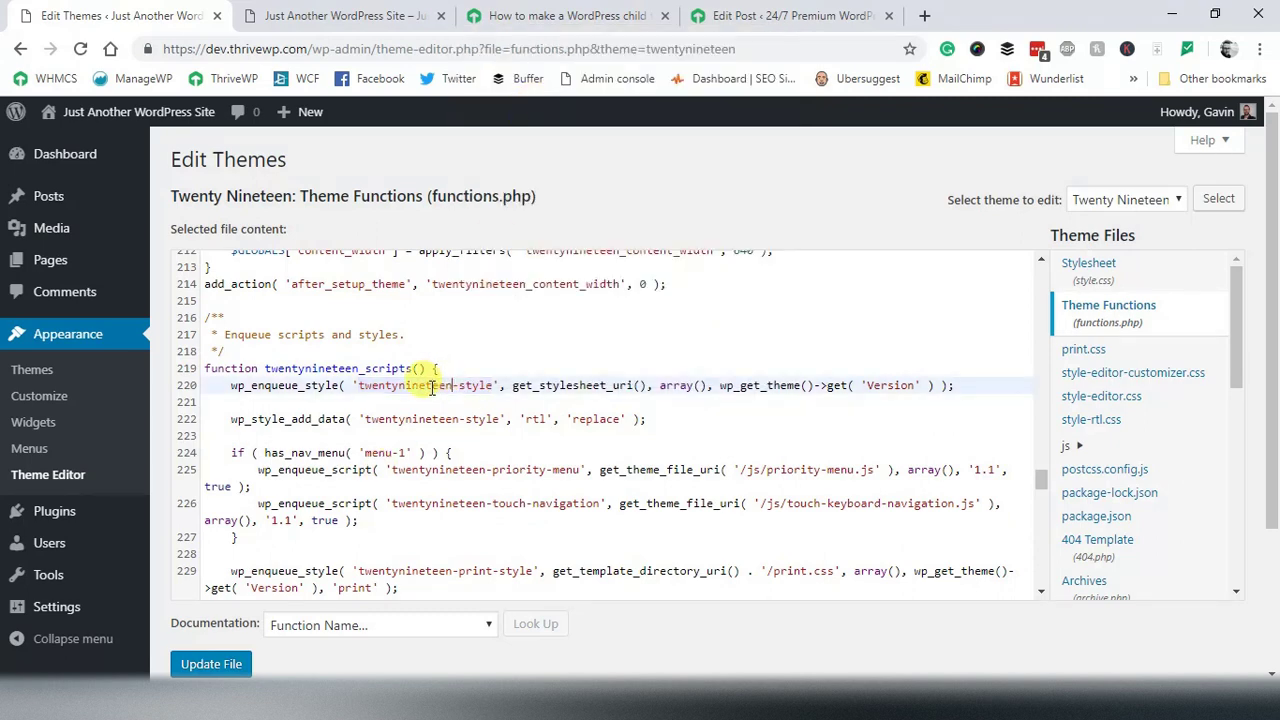
{"action": "left_click_drag", "start_coordinate": [458, 386], "coordinate": [493, 386]}
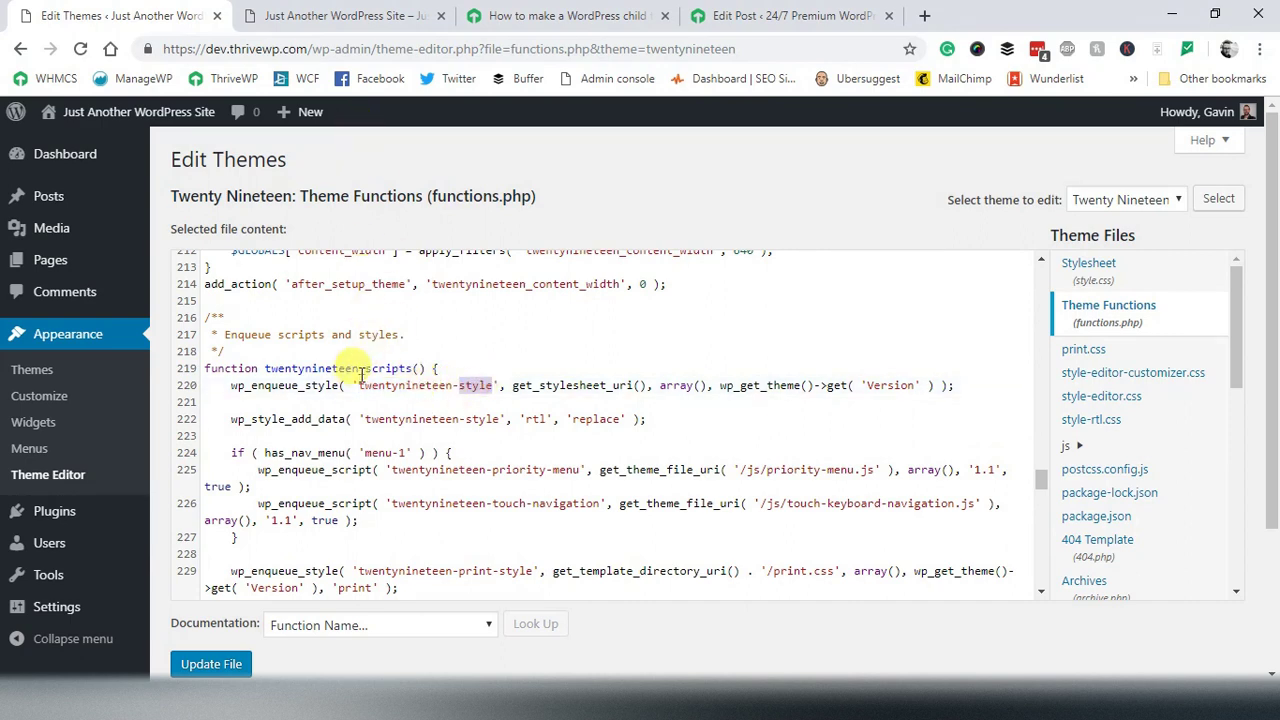
{"action": "left_click_drag", "start_coordinate": [359, 386], "coordinate": [479, 390]}
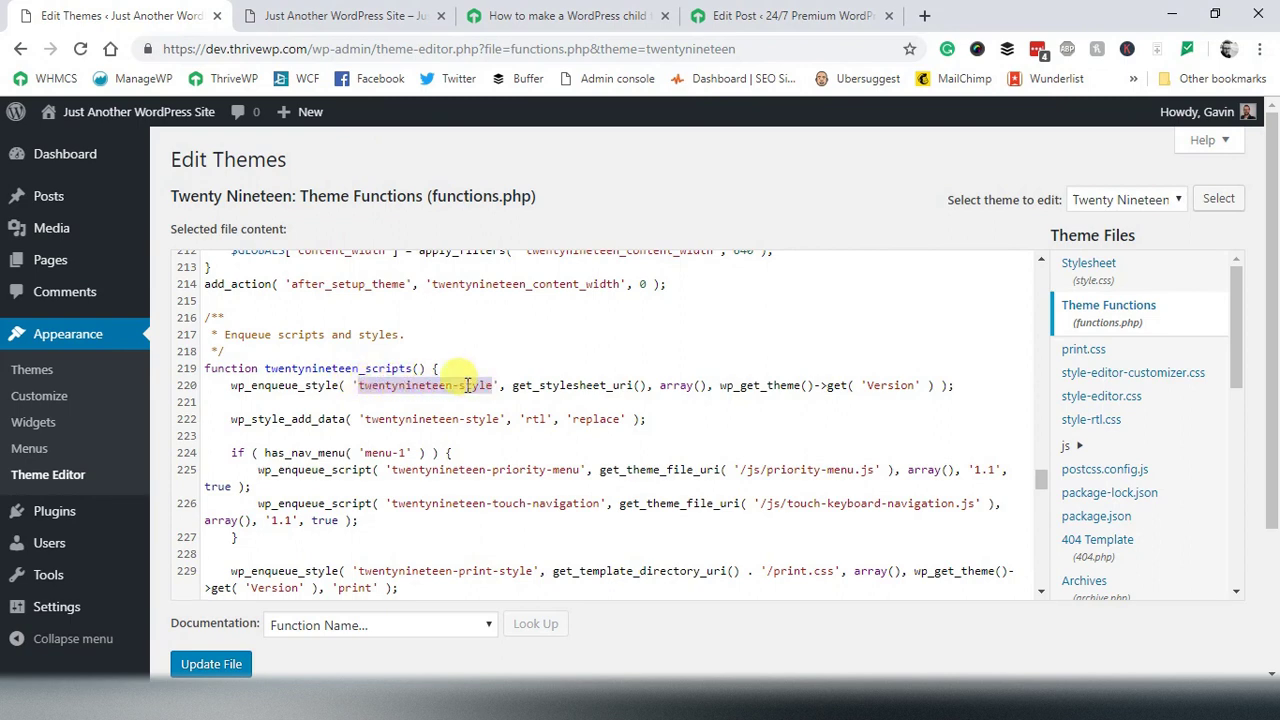
{"action": "right_click", "coordinate": [467, 386]}
{"action": "left_click", "coordinate": [519, 92]}
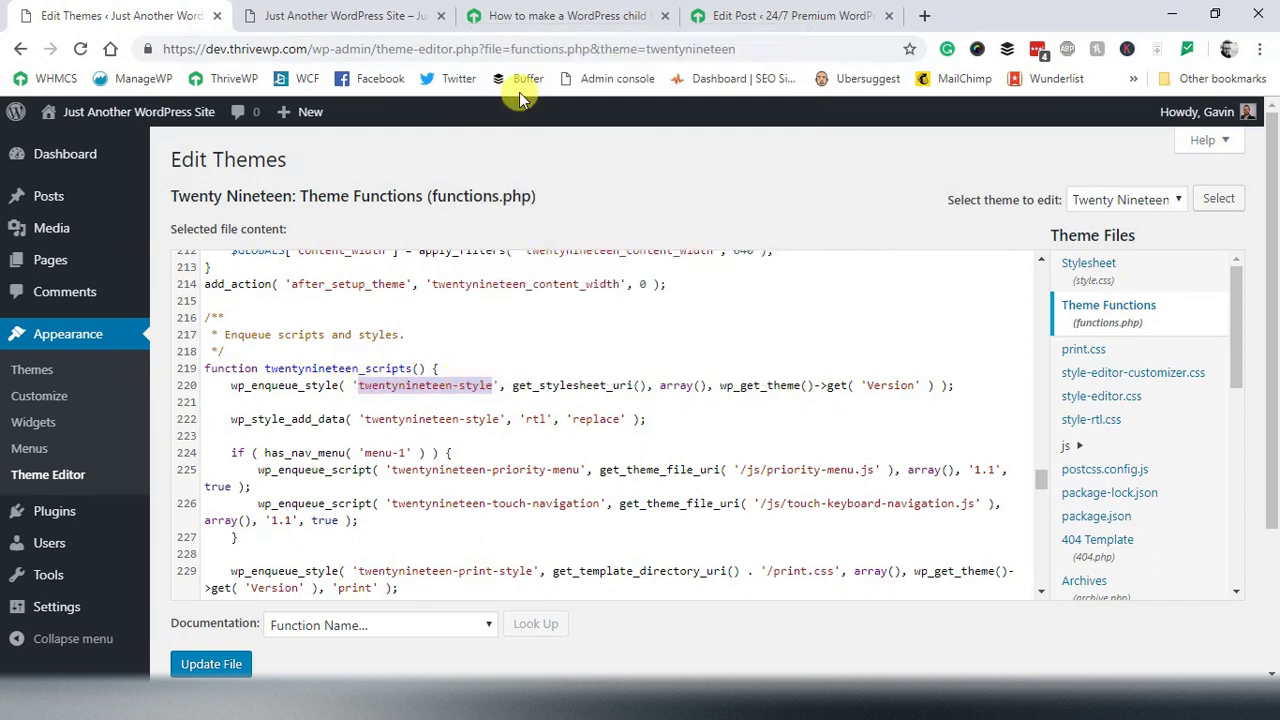
Switch to Notepad++, replace the $parent_style value in the child theme's functions.php with 'twentynineteen-style', and save the file.
{"action": "key", "text": "alt+Tab"}
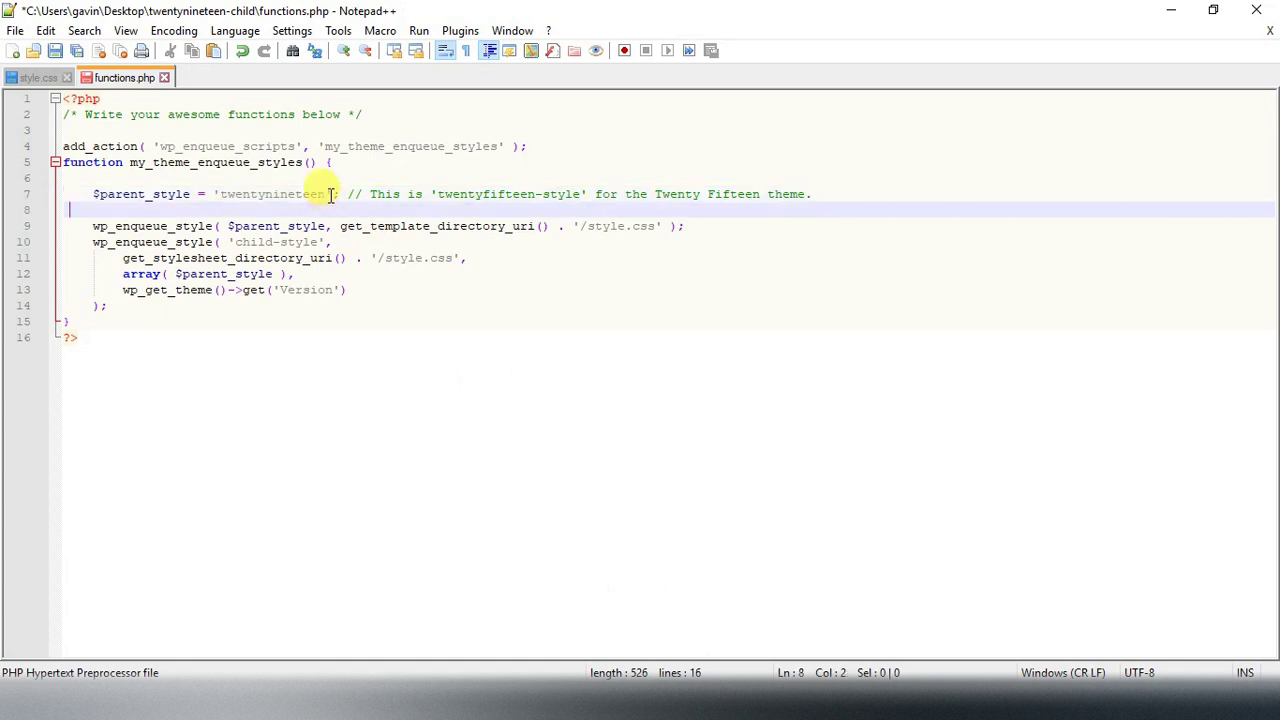
{"action": "left_click_drag", "start_coordinate": [325, 194], "coordinate": [220, 194]}
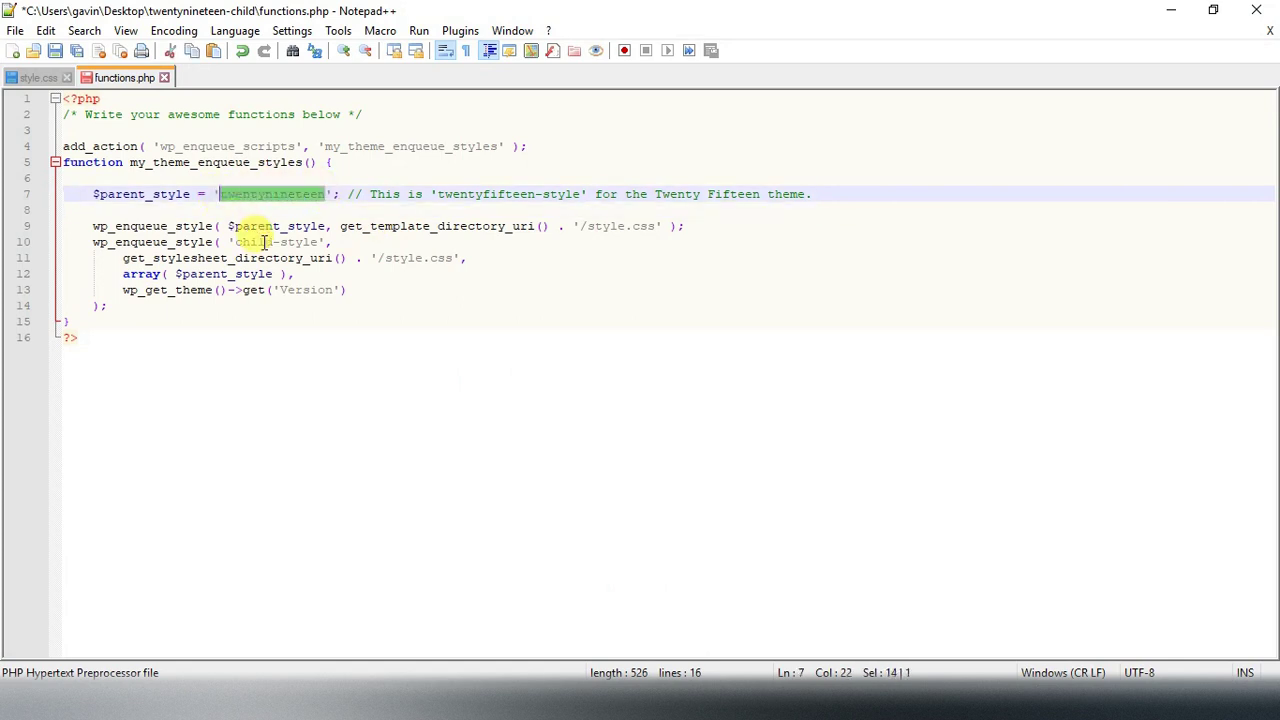
{"action": "key", "text": "ctrl+v"}
{"action": "left_click", "coordinate": [372, 318]}
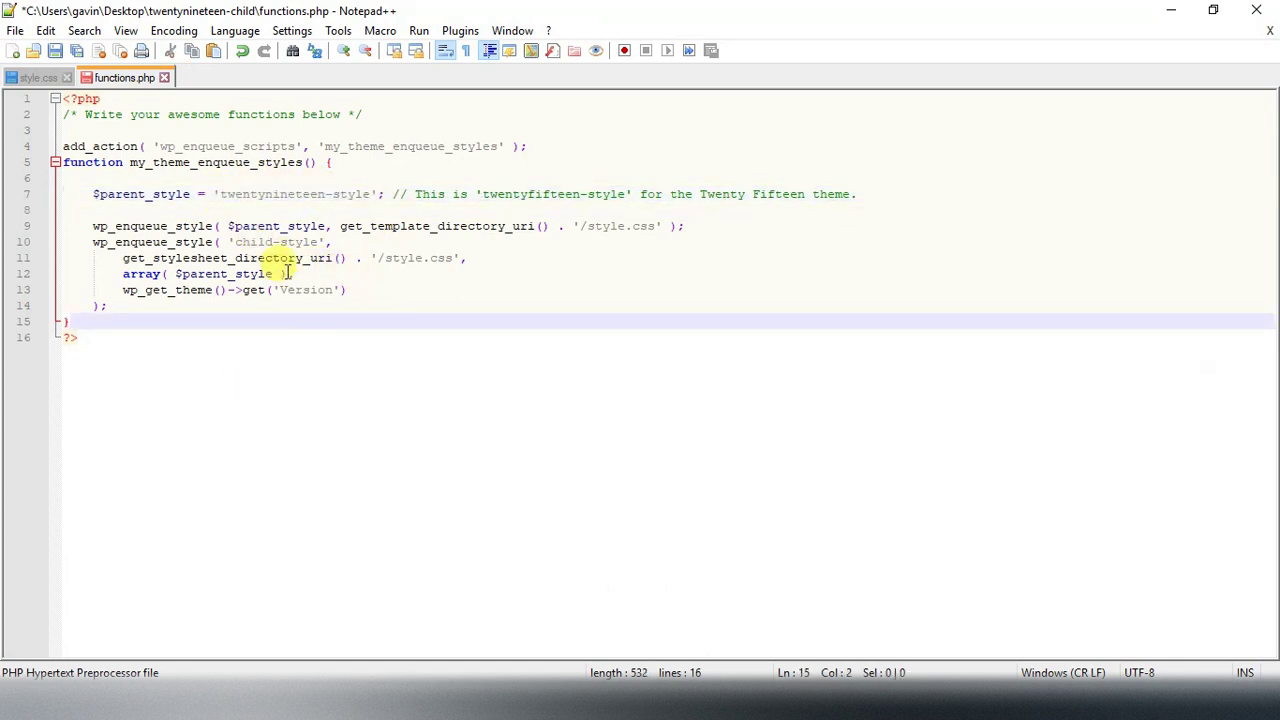
{"action": "left_click", "coordinate": [257, 194]}
{"action": "left_click", "coordinate": [338, 194]}
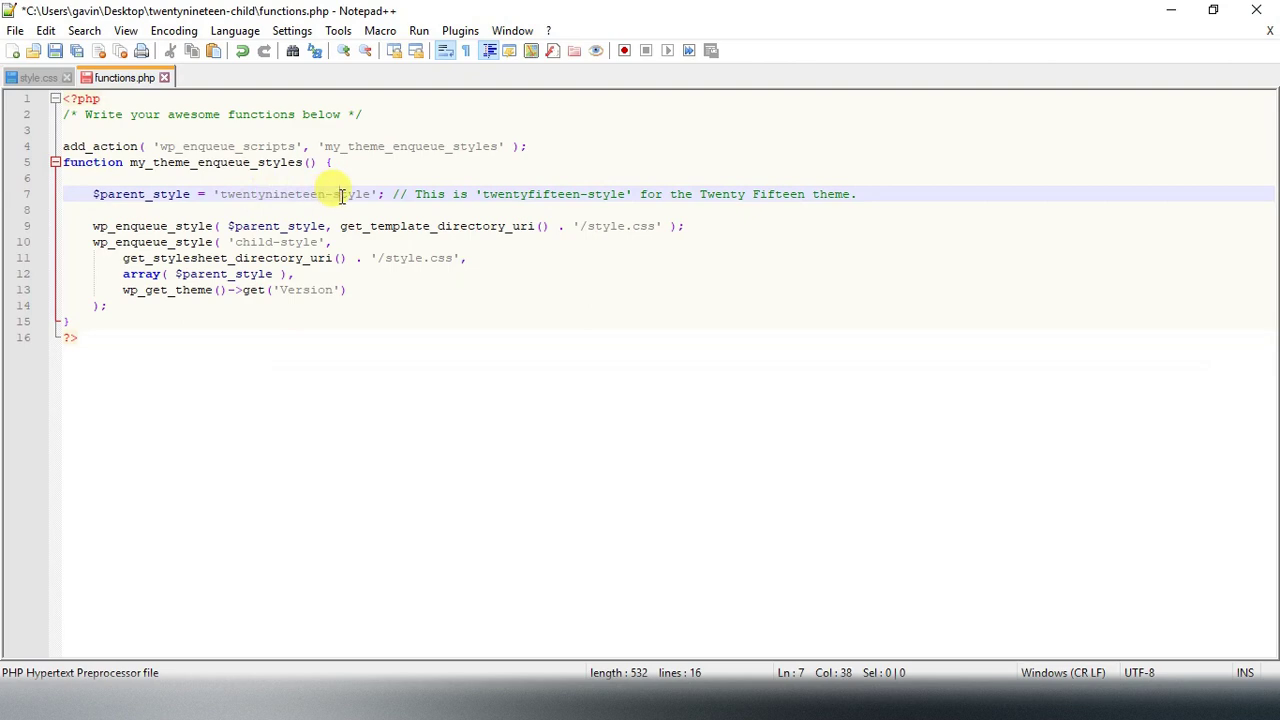
{"action": "left_click", "coordinate": [55, 50]}
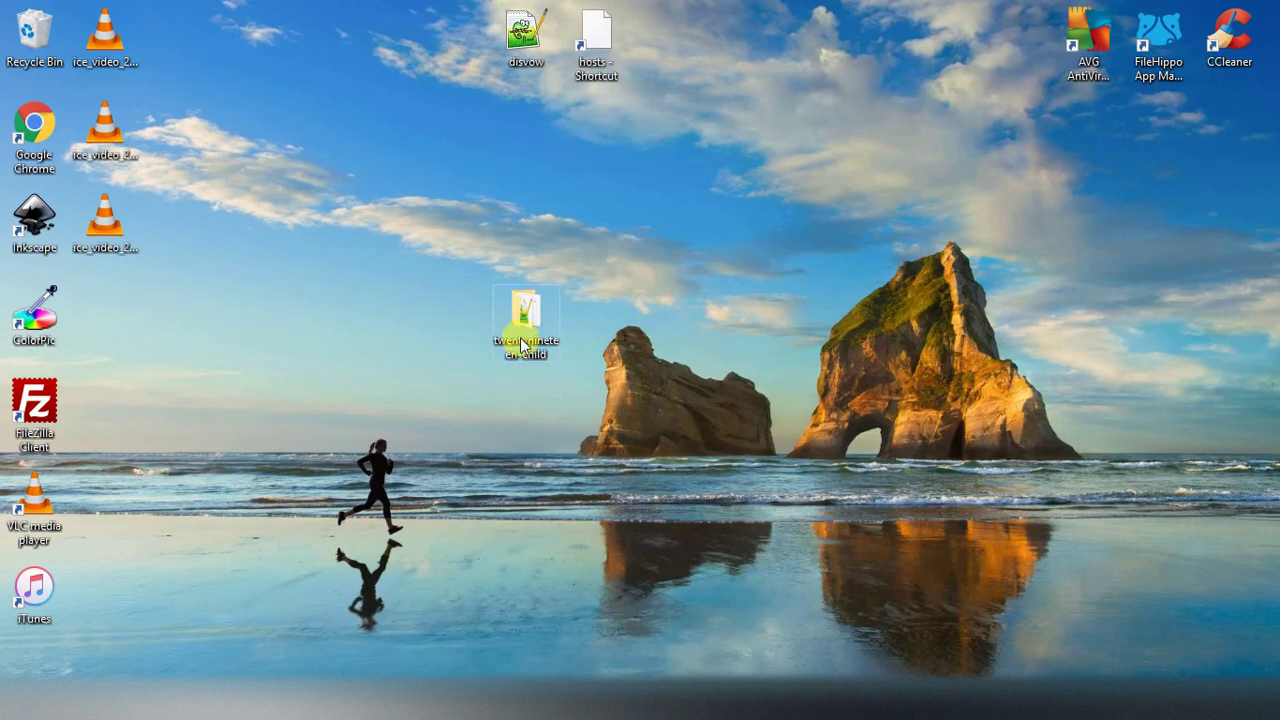
Check the files in the desktop's twentynineteen-child folder, then compress the folder into twentynineteen-child.zip with 7-Zip.
{"action": "double_click", "coordinate": [523, 322]}
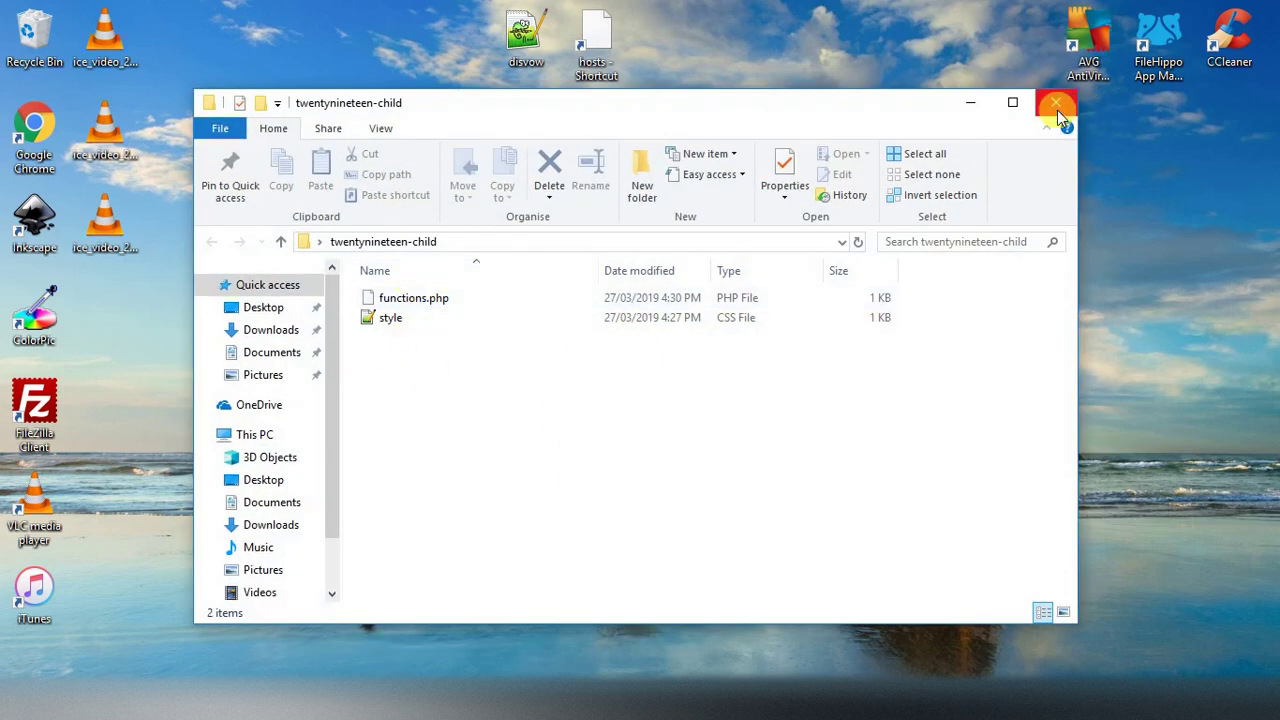
{"action": "left_click", "coordinate": [1054, 110]}
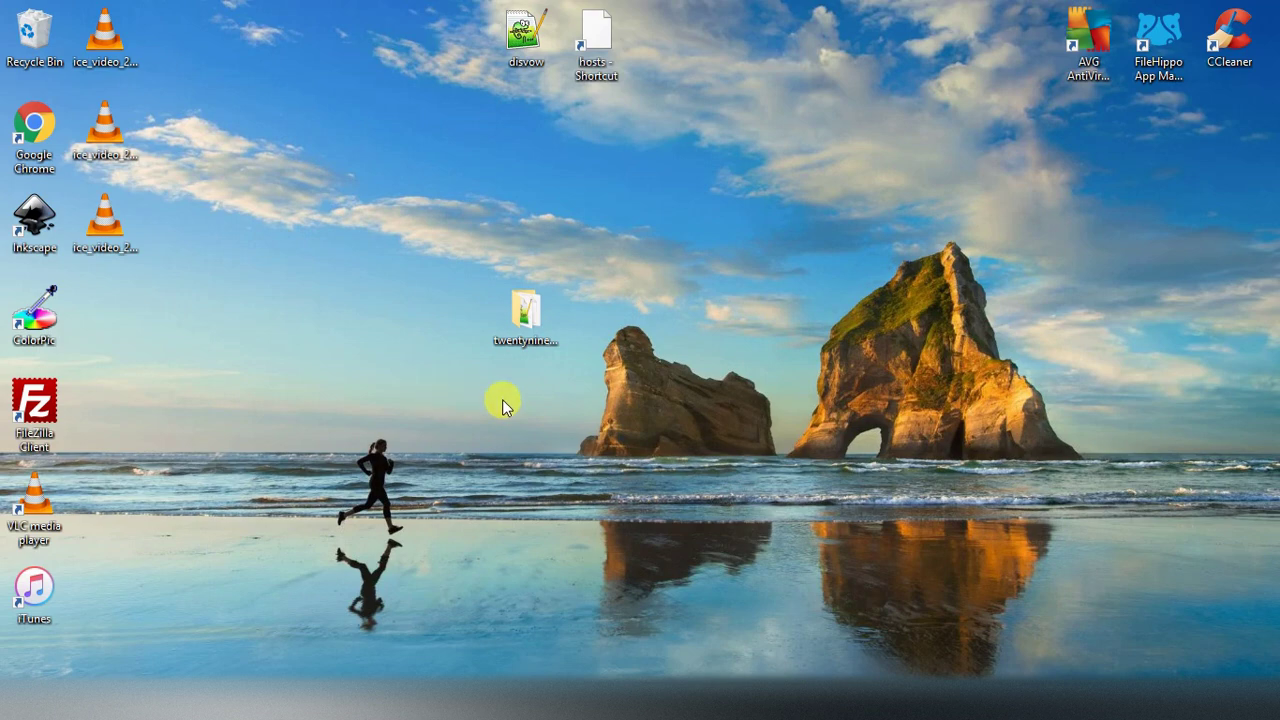
{"action": "left_click", "coordinate": [512, 335]}
{"action": "right_click", "coordinate": [548, 326]}
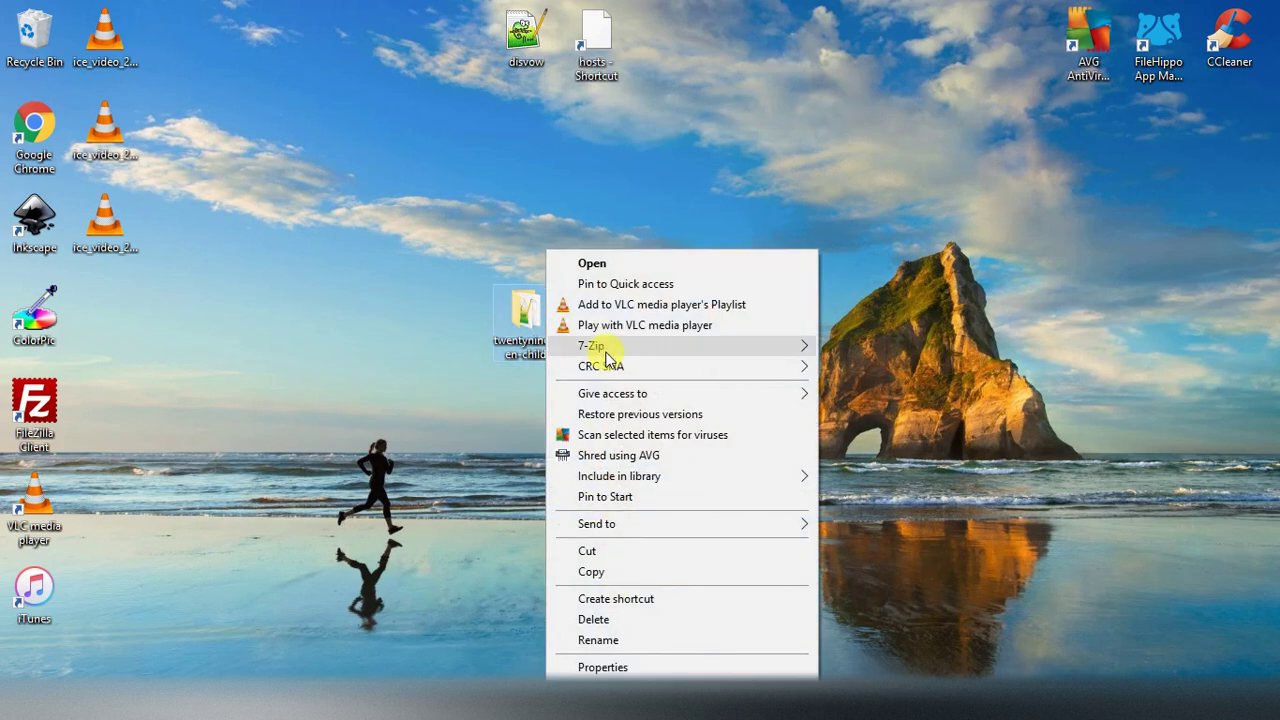
{"action": "mouse_move", "coordinate": [571, 346]}
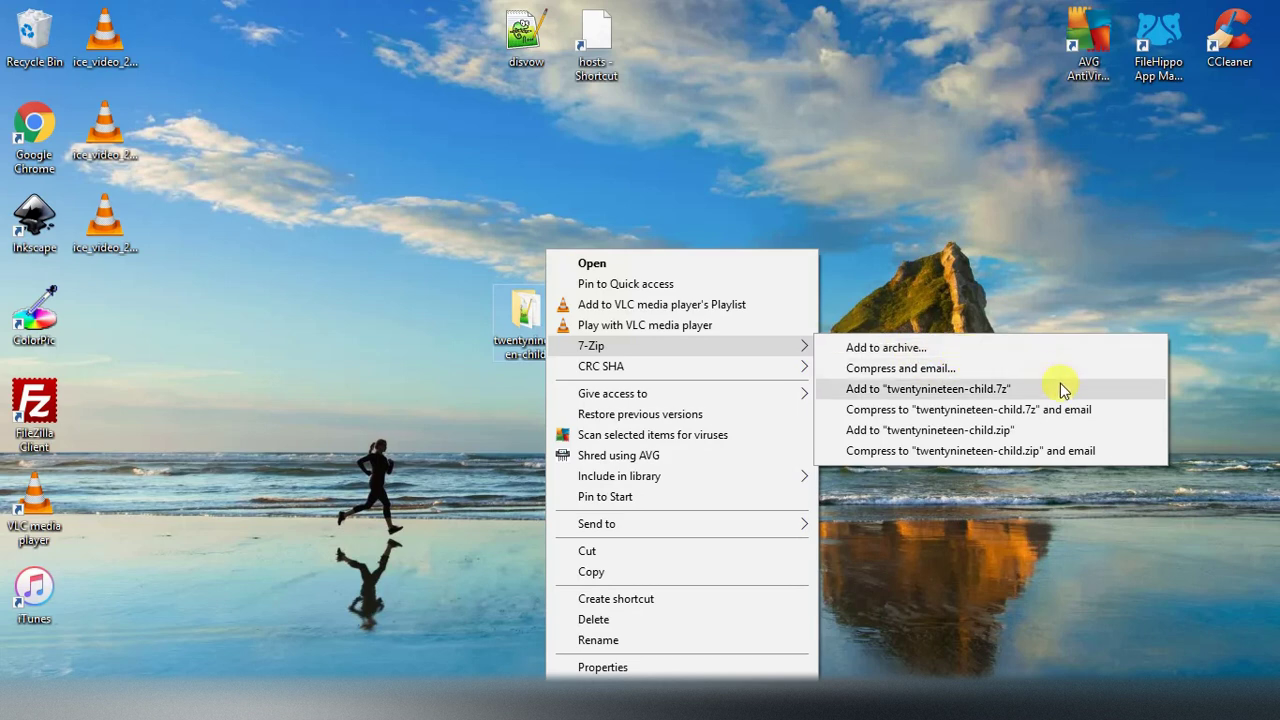
{"action": "left_click", "coordinate": [917, 432]}
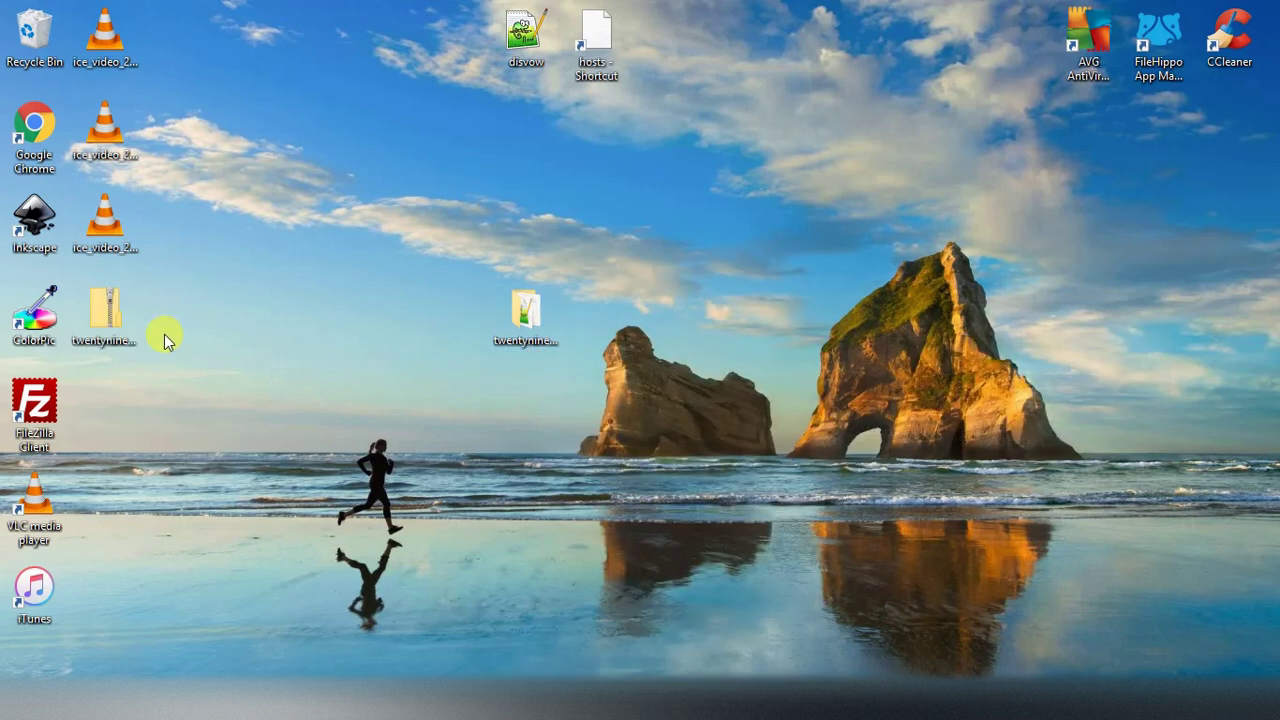
Rearrange the desktop so the twentynineteen-child archive sits mid-screen, apart from the original folder.
{"action": "left_click_drag", "start_coordinate": [148, 312], "coordinate": [328, 287]}
{"action": "left_click_drag", "start_coordinate": [554, 228], "coordinate": [556, 232]}
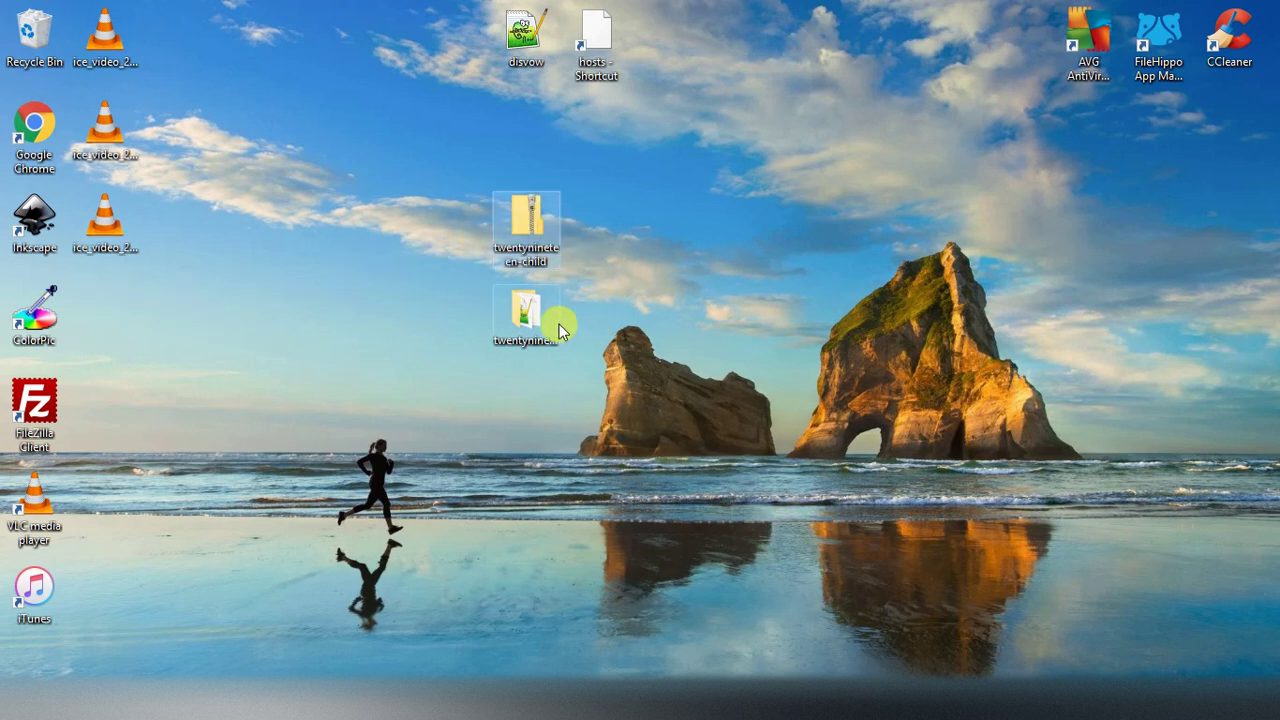
{"action": "left_click_drag", "start_coordinate": [541, 330], "coordinate": [402, 328]}
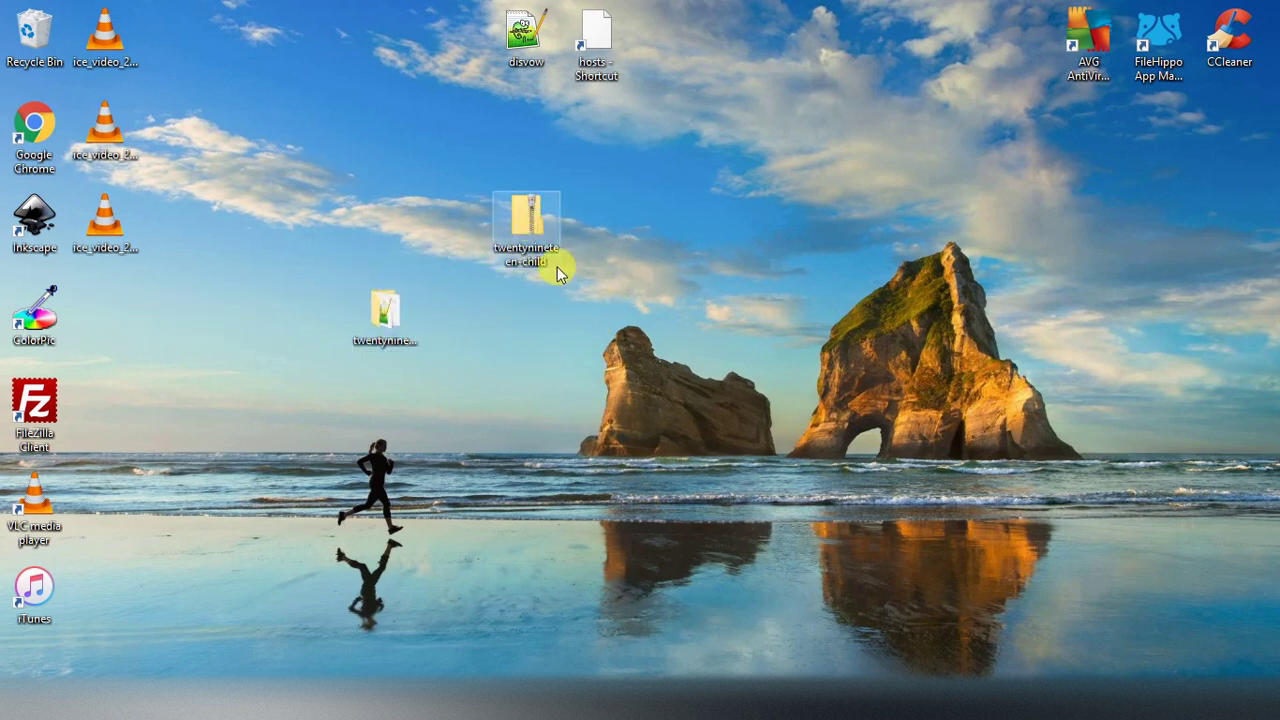
{"action": "left_click", "coordinate": [555, 219]}
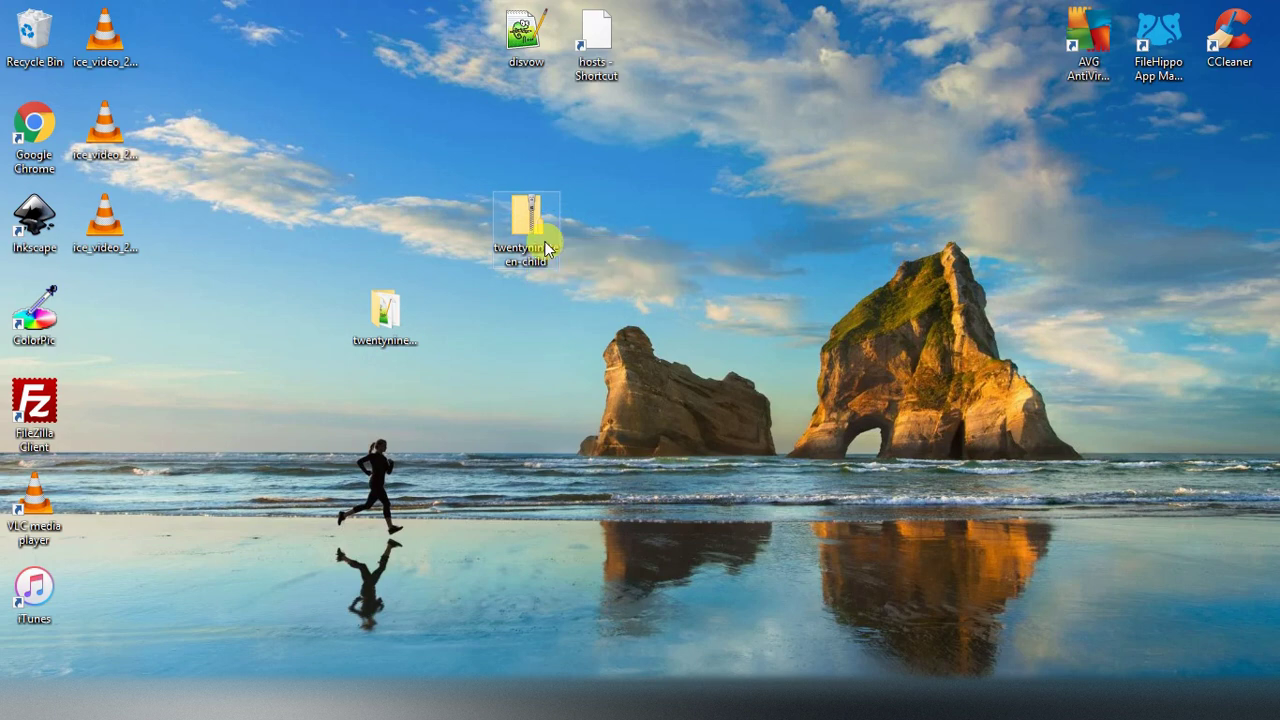
{"action": "left_click", "coordinate": [619, 264]}
Switch to Chrome and open the theme upload form from WordPress's Themes page.
{"action": "left_click", "coordinate": [556, 708]}
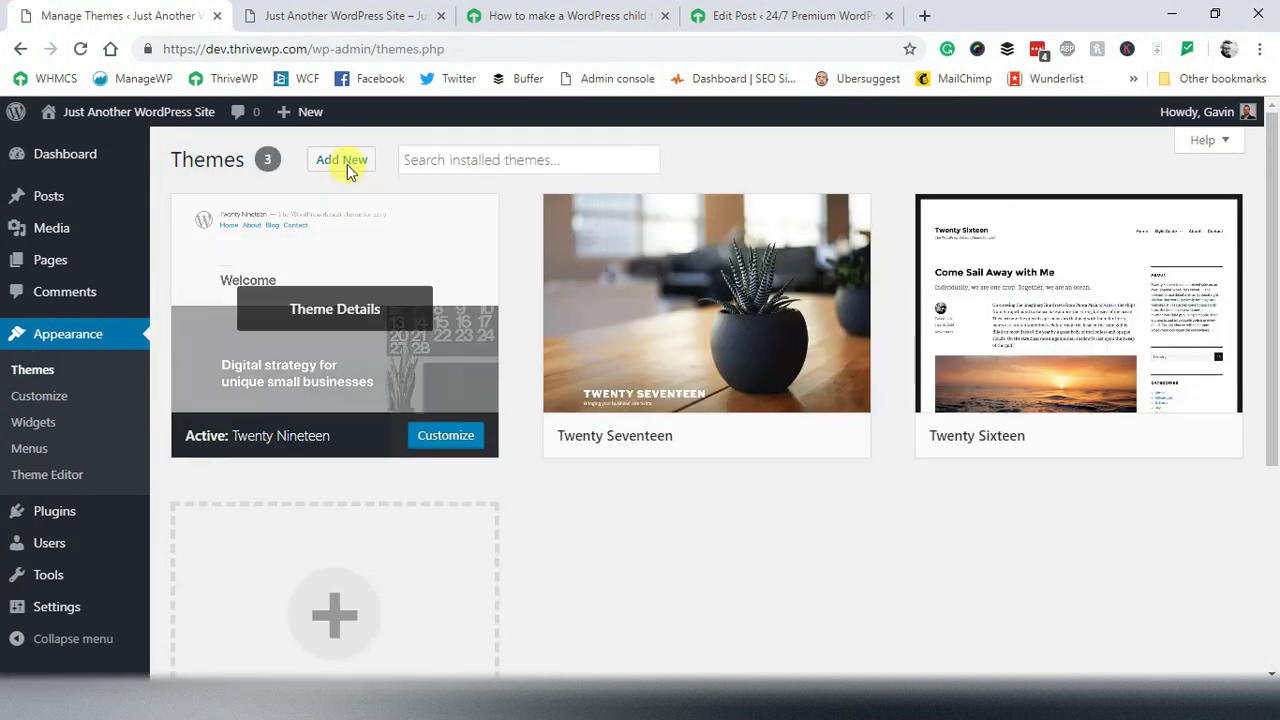
{"action": "left_click", "coordinate": [343, 162]}
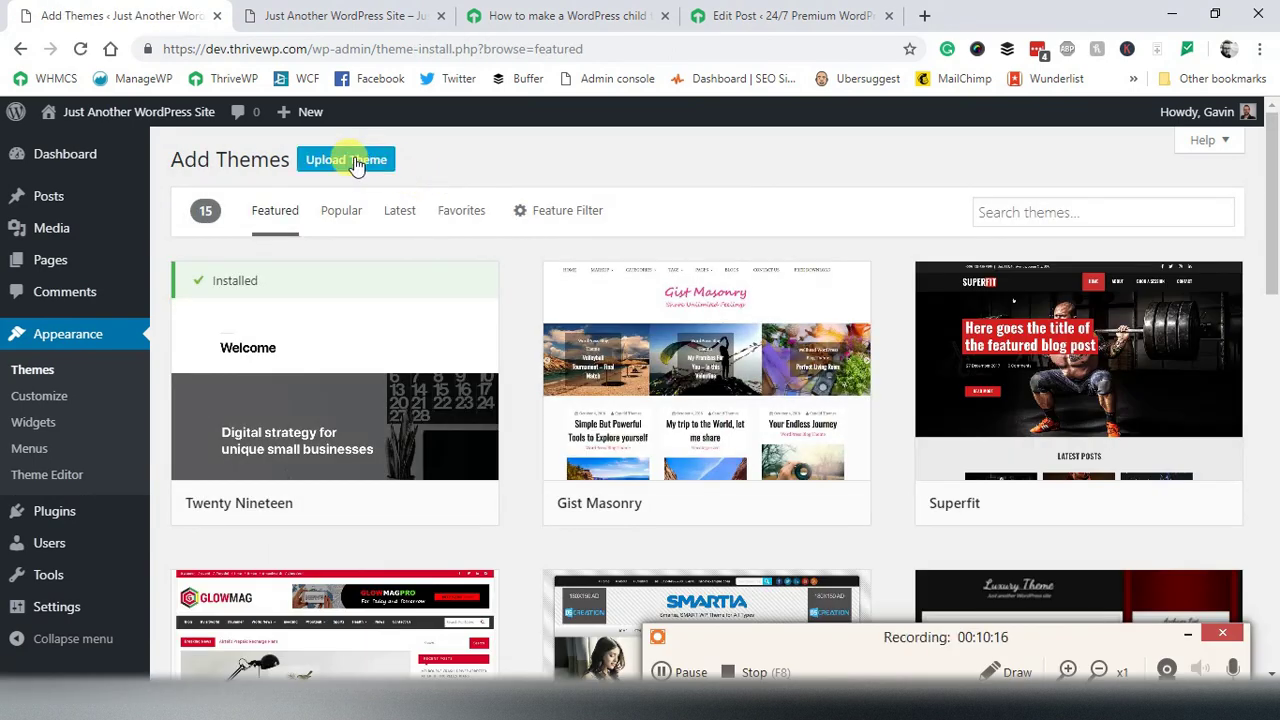
{"action": "left_click", "coordinate": [357, 164]}
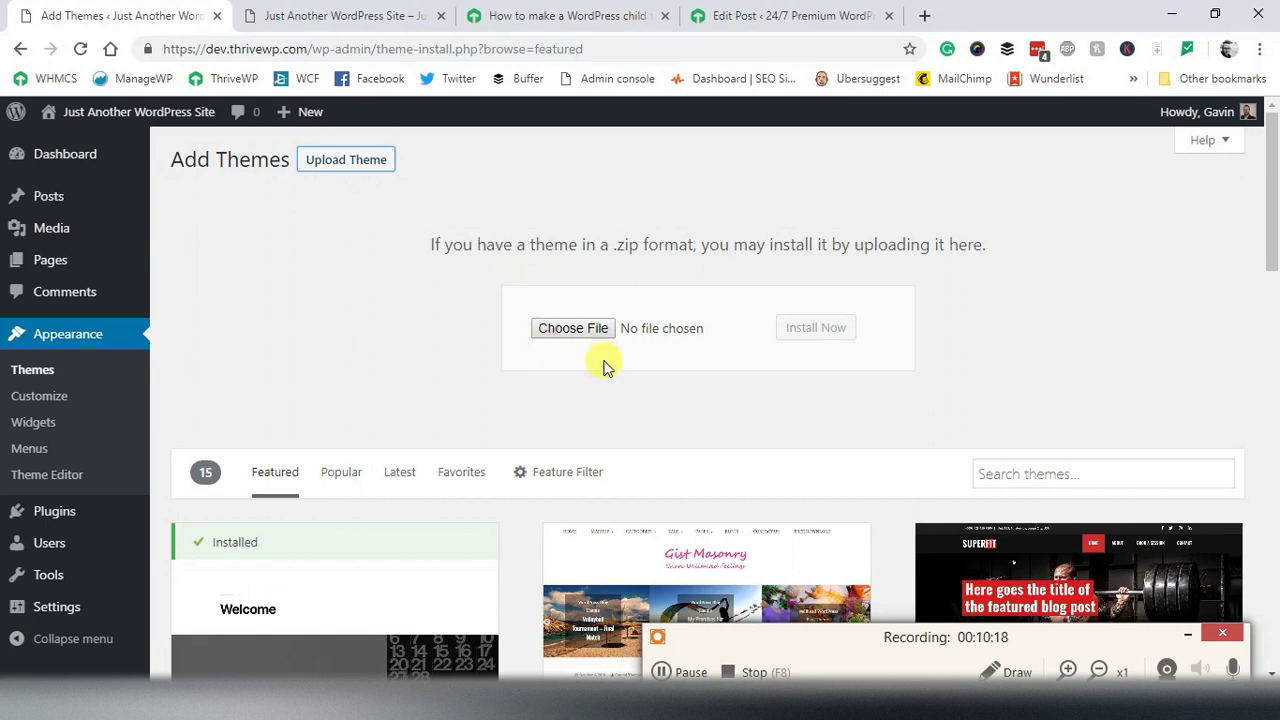
Choose twentynineteen-child.zip from the Desktop and install it as a new theme.
{"action": "left_click", "coordinate": [1188, 636]}
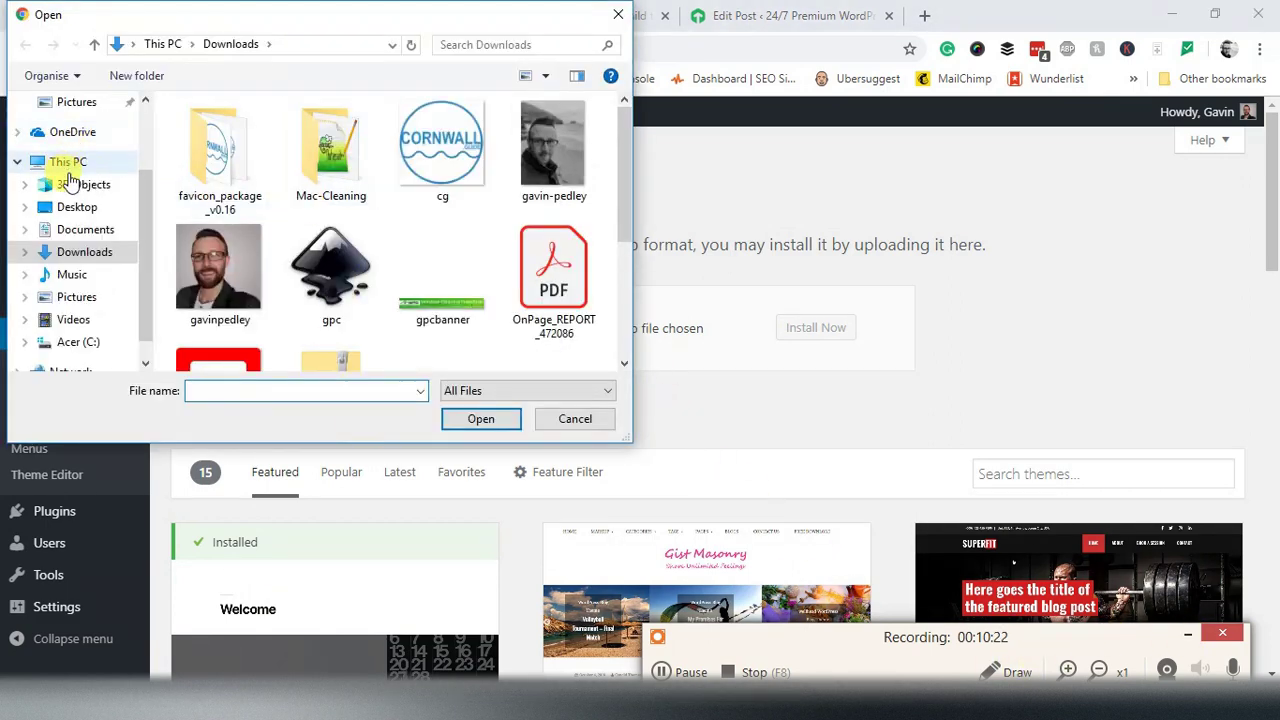
{"action": "left_click", "coordinate": [80, 214]}
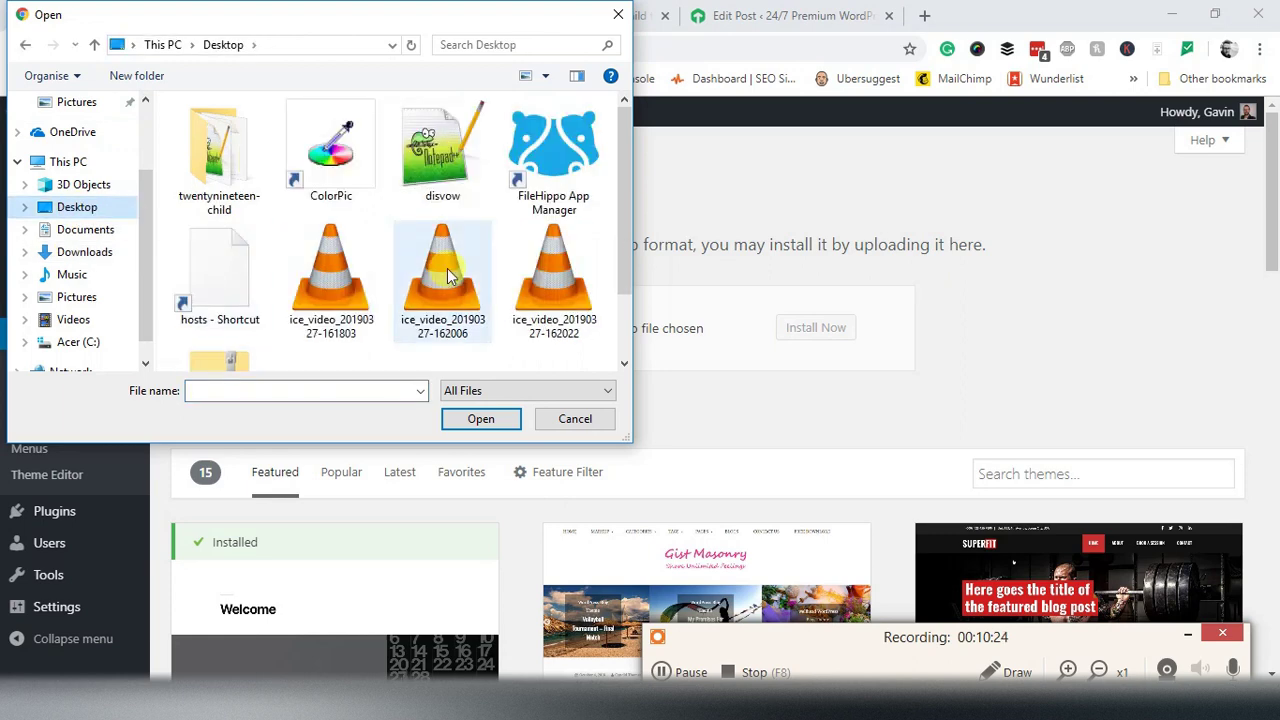
{"action": "scroll", "coordinate": [295, 272], "scroll_direction": "down", "scroll_amount": 1}
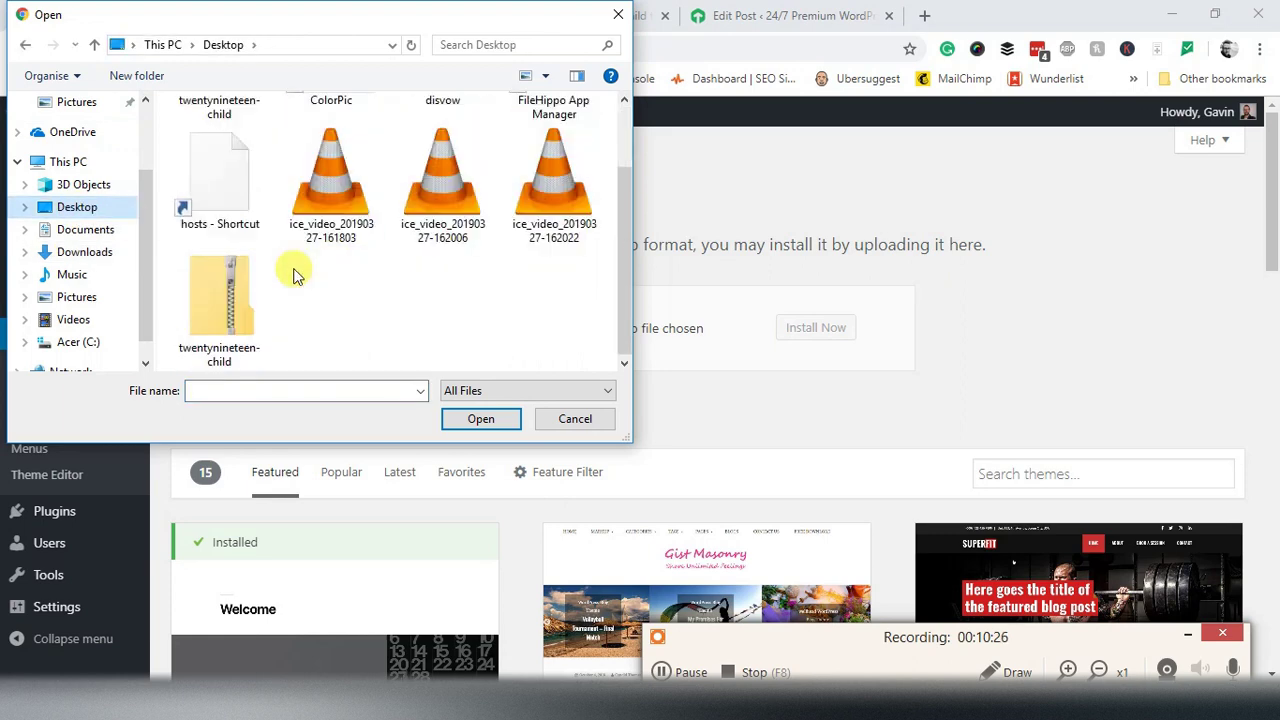
{"action": "left_click", "coordinate": [214, 319]}
{"action": "left_click", "coordinate": [495, 418]}
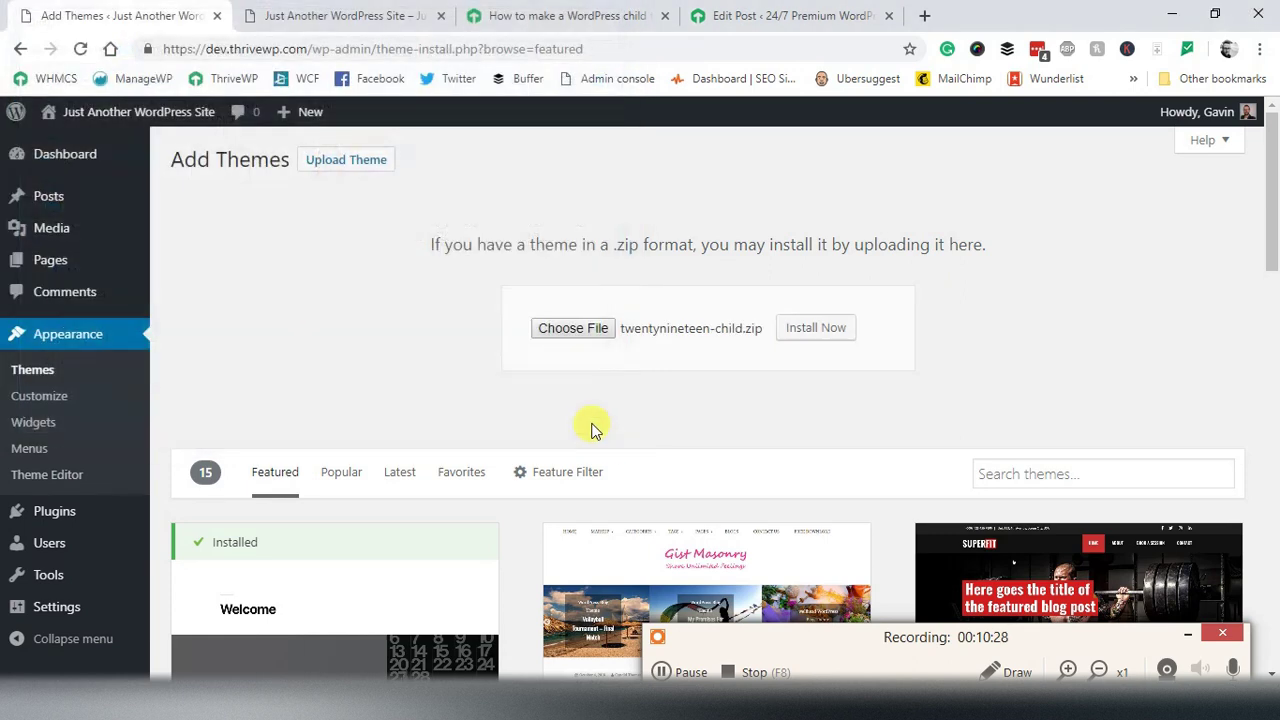
{"action": "left_click", "coordinate": [826, 331]}
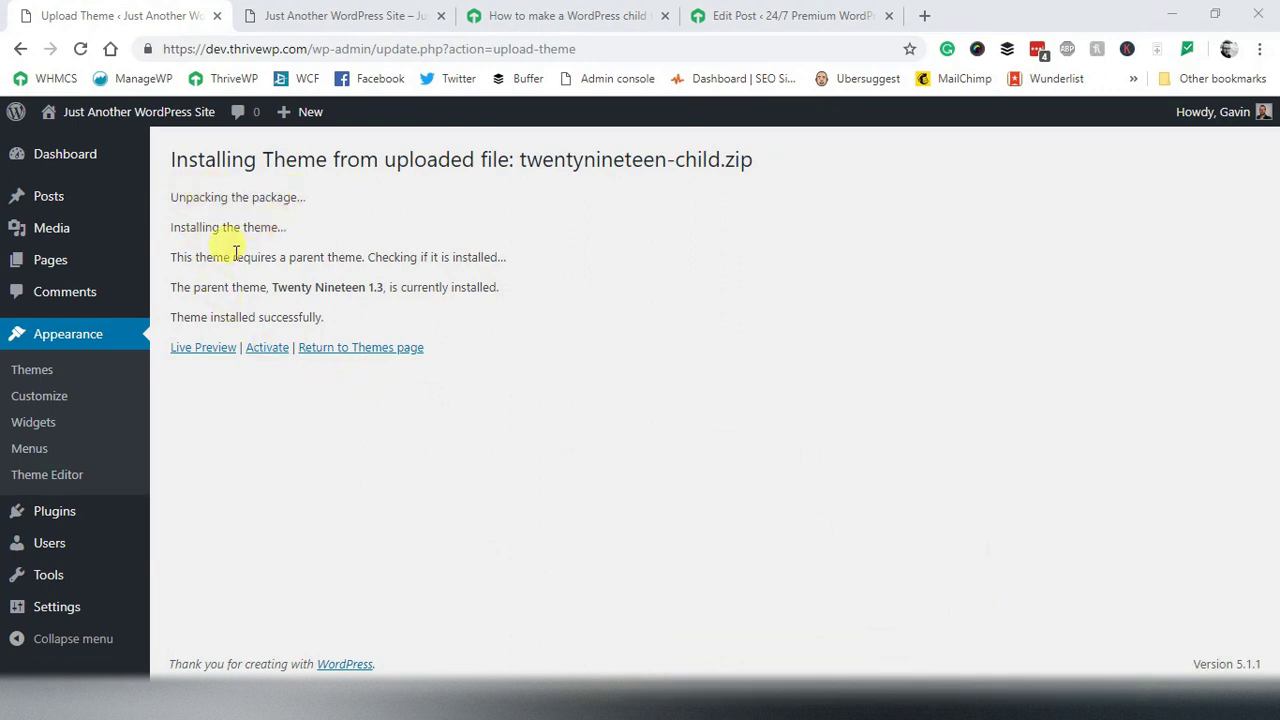
Review the parent theme messages on the installation page and activate the uploaded child theme.
{"action": "left_click", "coordinate": [180, 258]}
{"action": "left_click_drag", "start_coordinate": [180, 258], "coordinate": [503, 257]}
{"action": "left_click", "coordinate": [465, 255]}
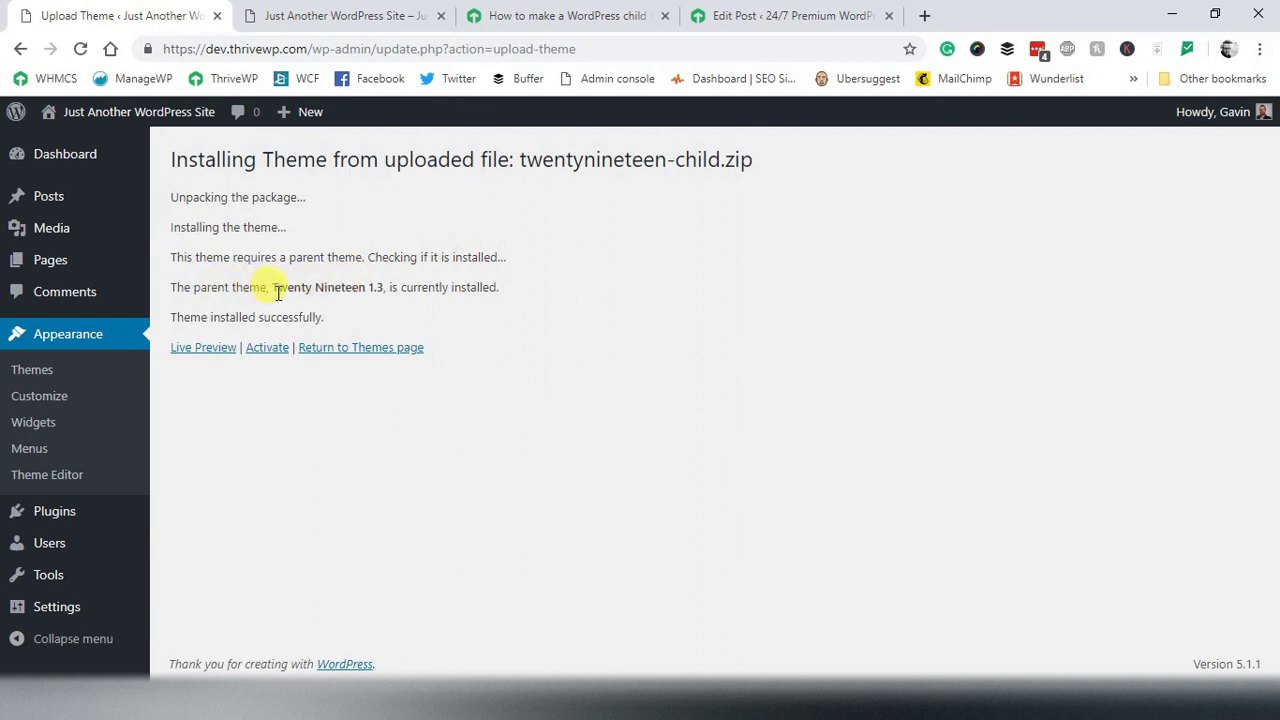
{"action": "mouse_move", "coordinate": [285, 287]}
{"action": "left_mouse_down"}
{"action": "mouse_move", "coordinate": [375, 288]}
{"action": "mouse_move", "coordinate": [268, 287]}
{"action": "left_mouse_up"}
{"action": "left_click", "coordinate": [355, 287]}
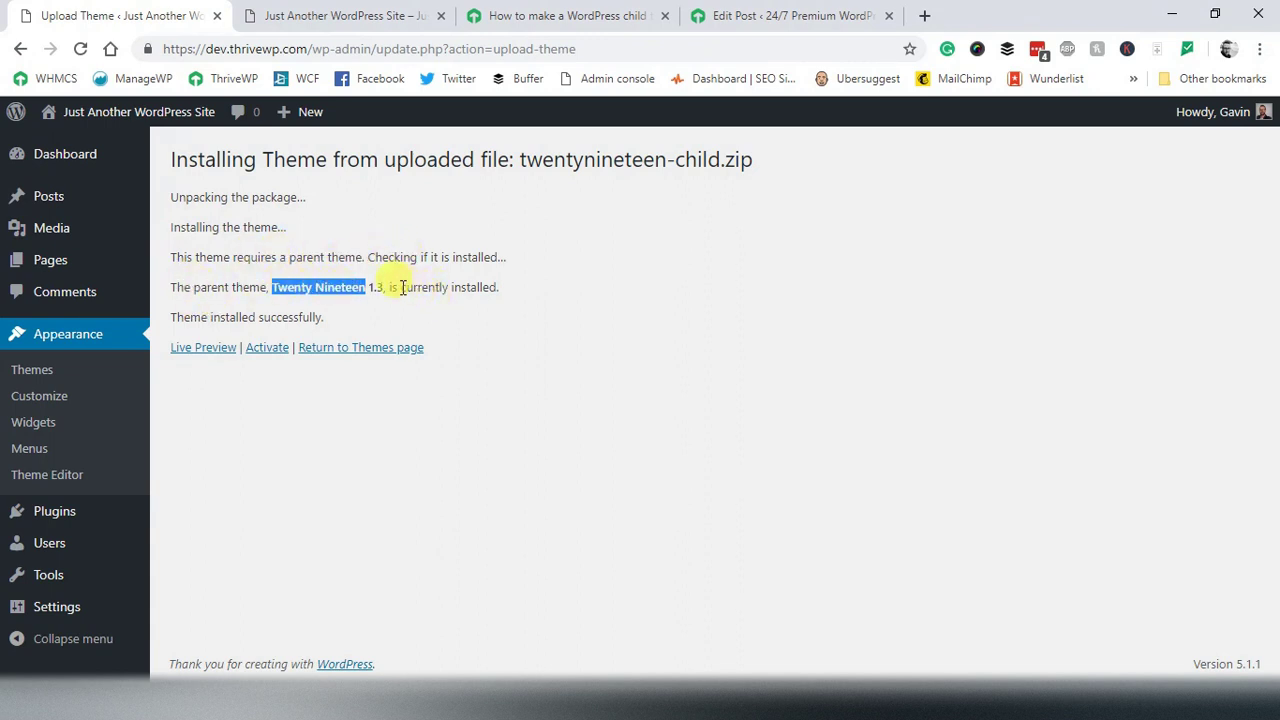
{"action": "left_click", "coordinate": [270, 348]}
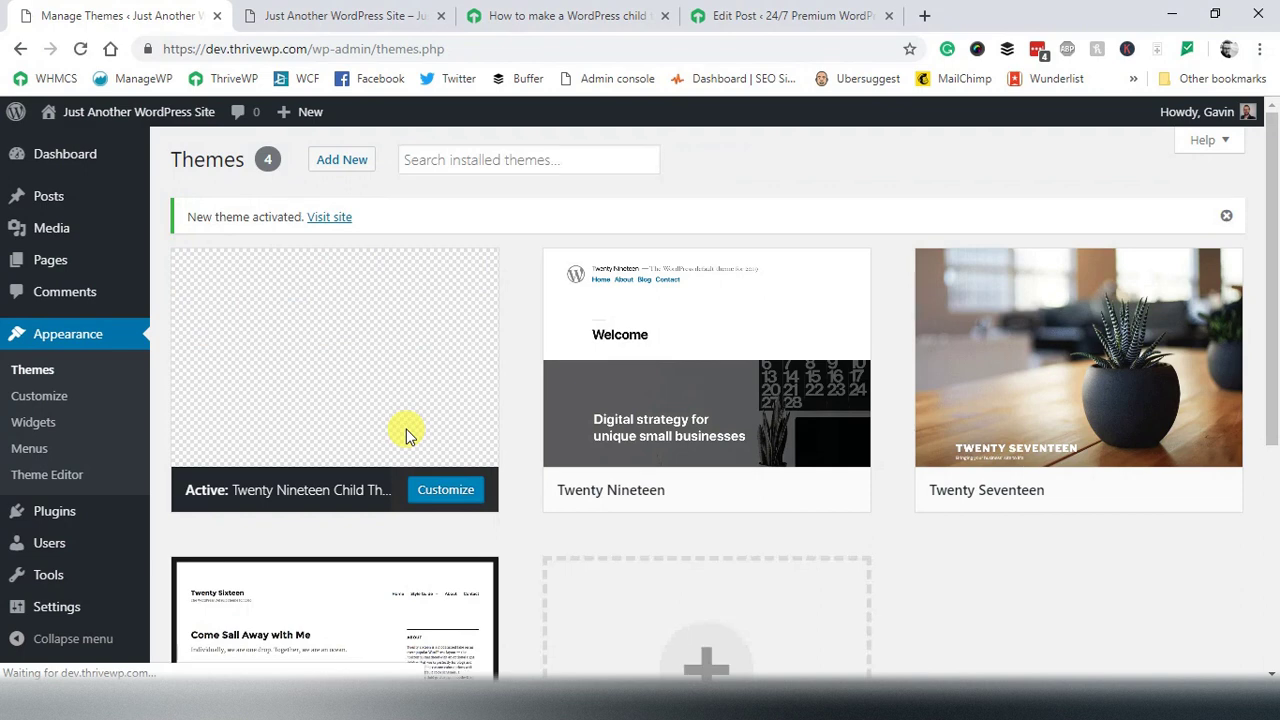
{"action": "scroll", "coordinate": [400, 440], "scroll_direction": "down", "scroll_amount": 1}
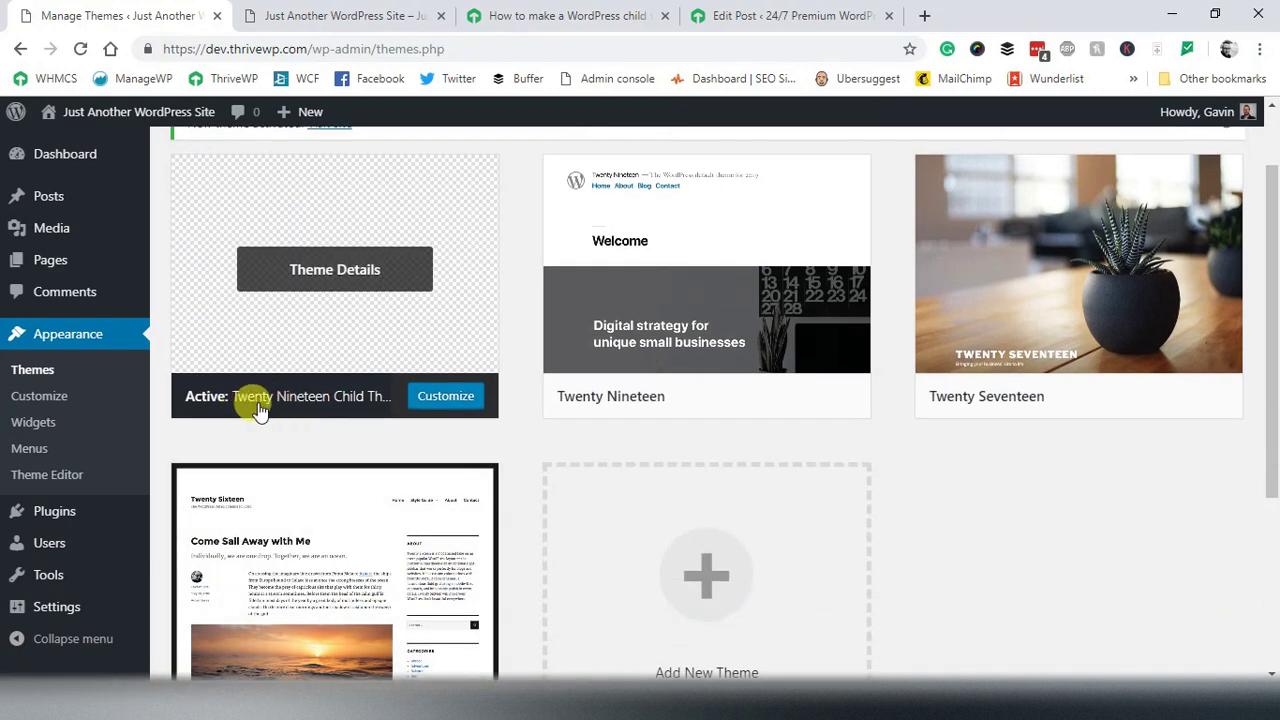
Reload the site's front end, inspect the home page with the child theme active, and return to the Themes page.
{"action": "left_click", "coordinate": [275, 18]}
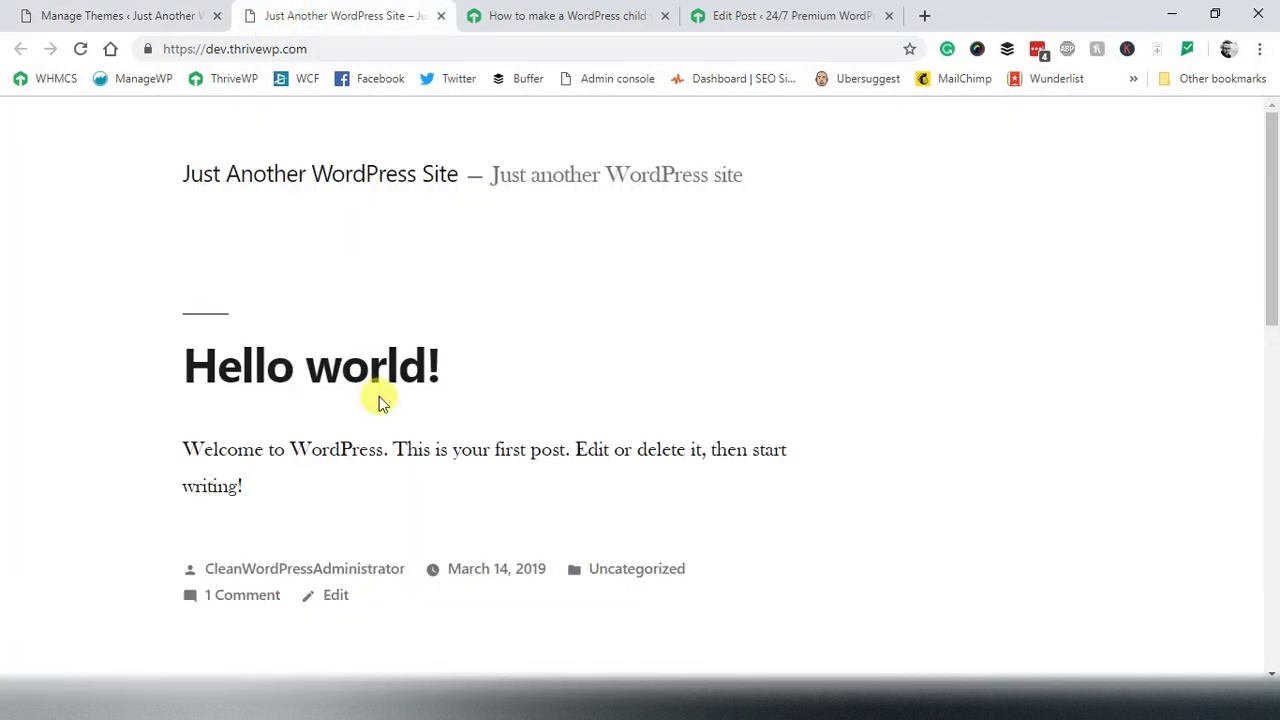
{"action": "left_click", "coordinate": [80, 48]}
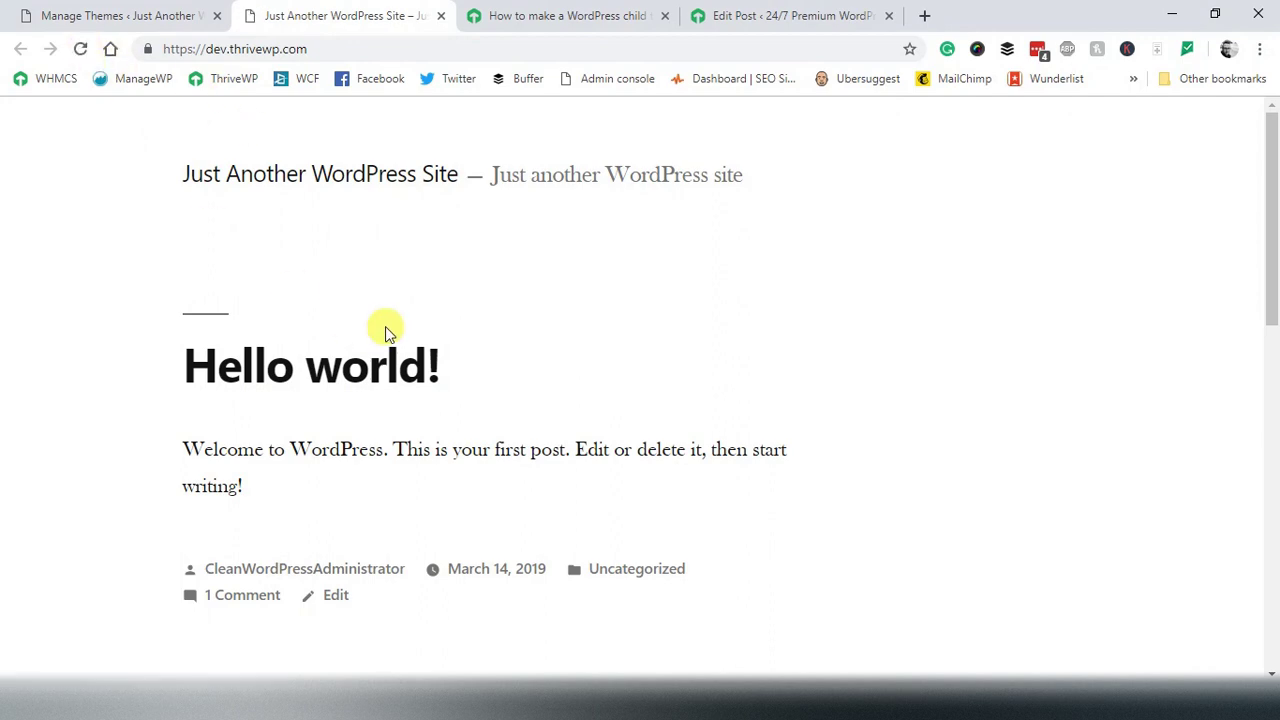
{"action": "scroll", "coordinate": [483, 420], "scroll_direction": "down", "scroll_amount": 3}
{"action": "scroll", "coordinate": [480, 417], "scroll_direction": "down", "scroll_amount": 5}
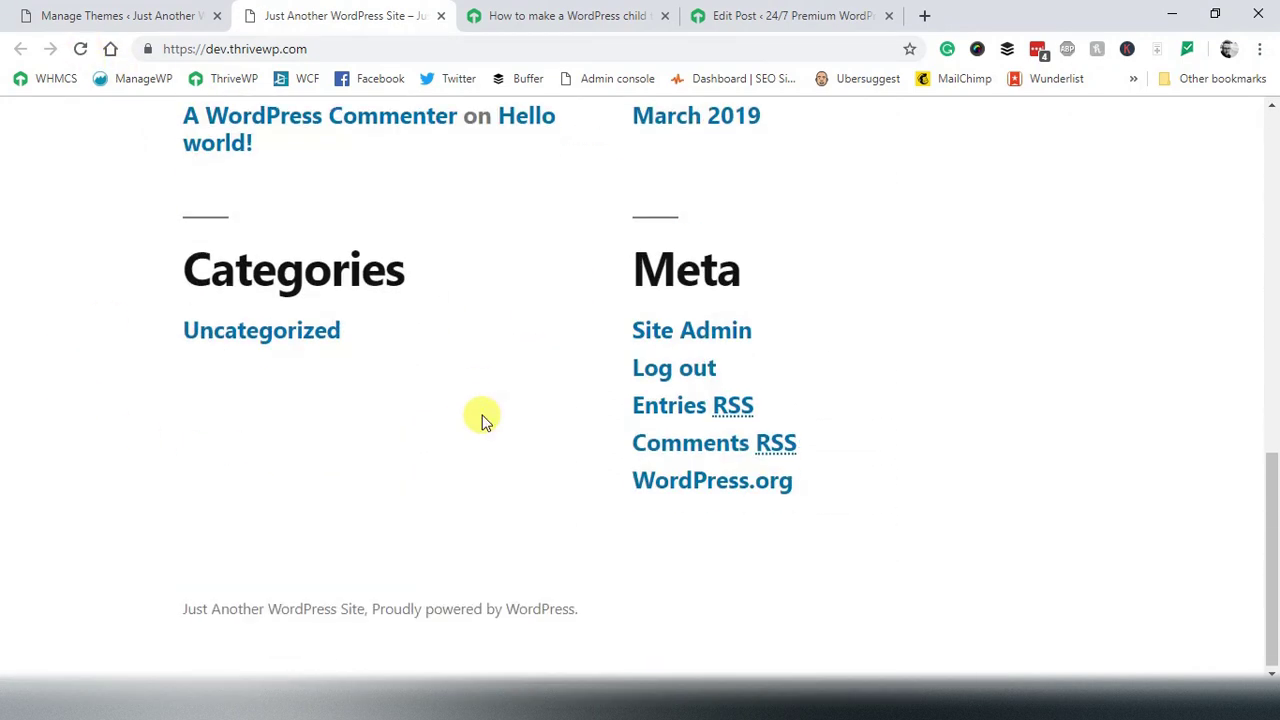
{"action": "scroll", "coordinate": [443, 451], "scroll_direction": "up", "scroll_amount": 10}
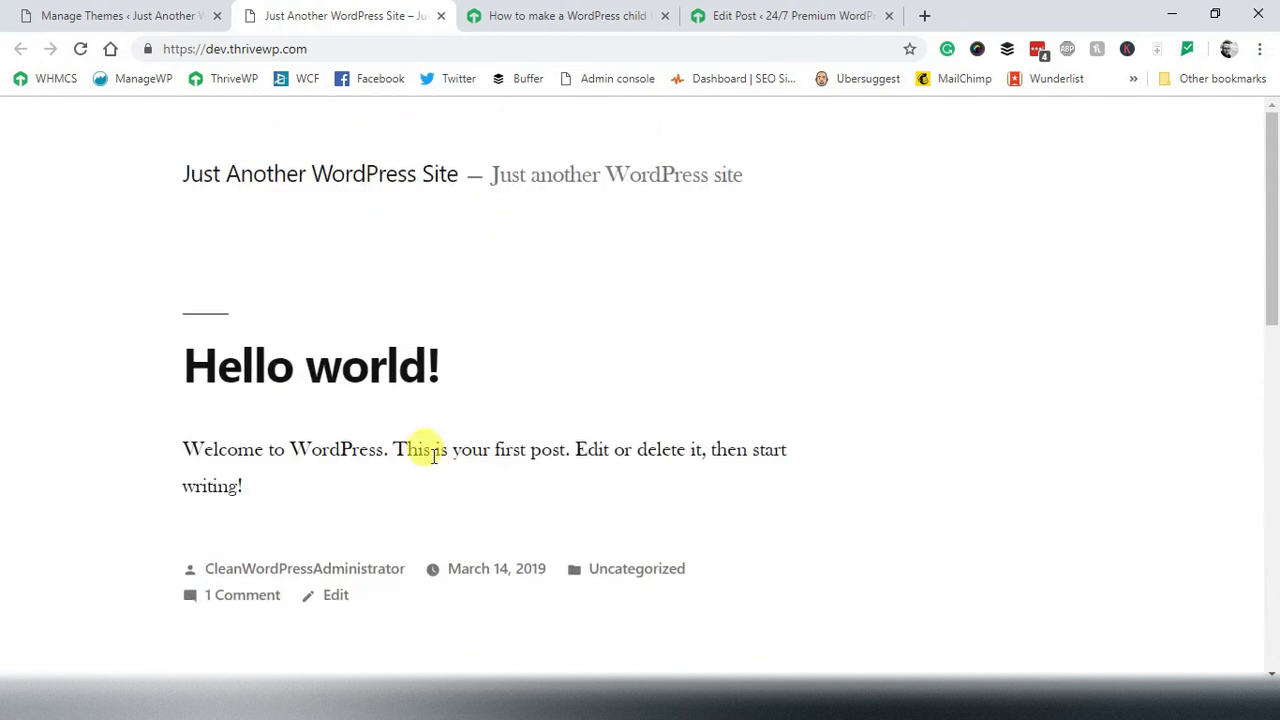
{"action": "left_click", "coordinate": [130, 15]}
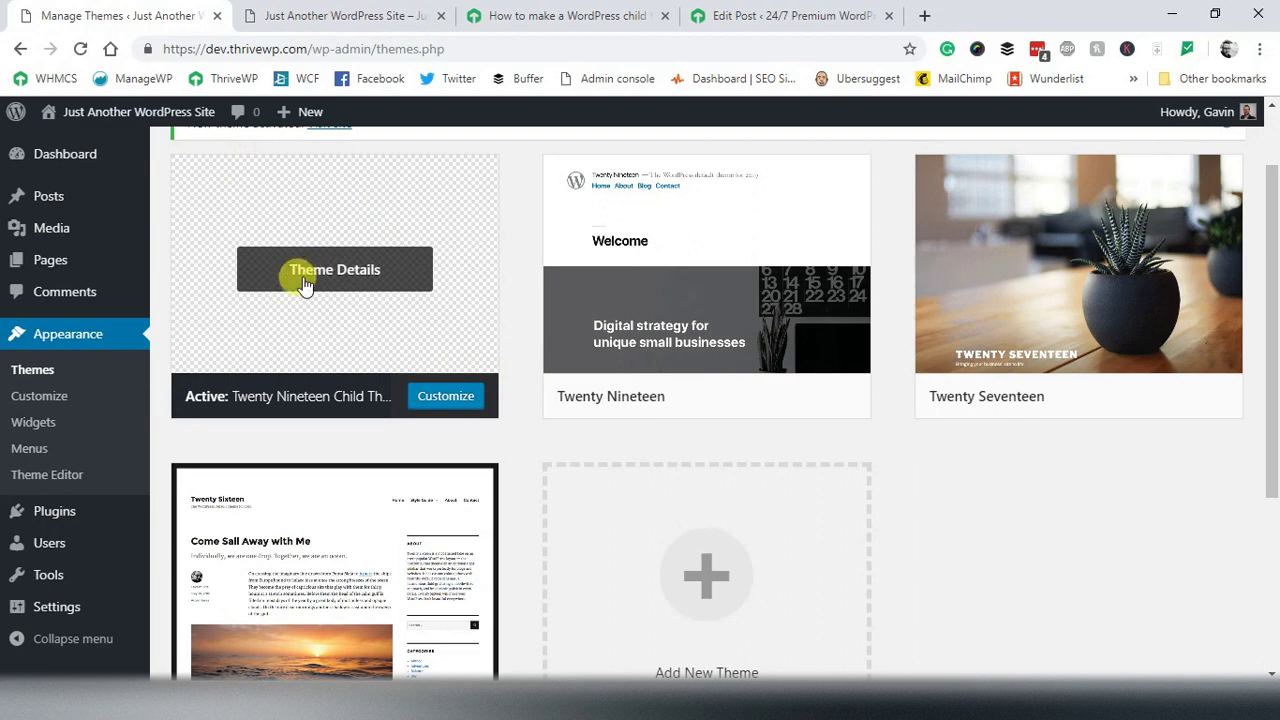
{"action": "left_click", "coordinate": [575, 14]}
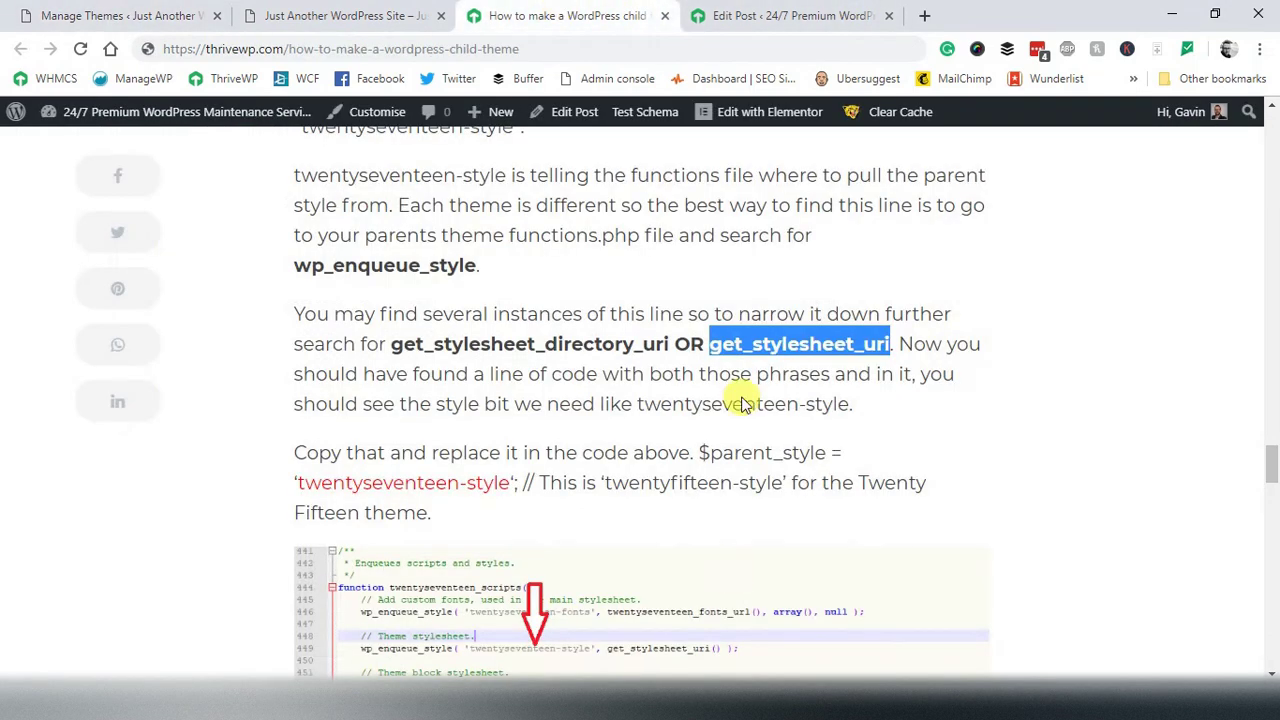
{"action": "left_click", "coordinate": [160, 14]}
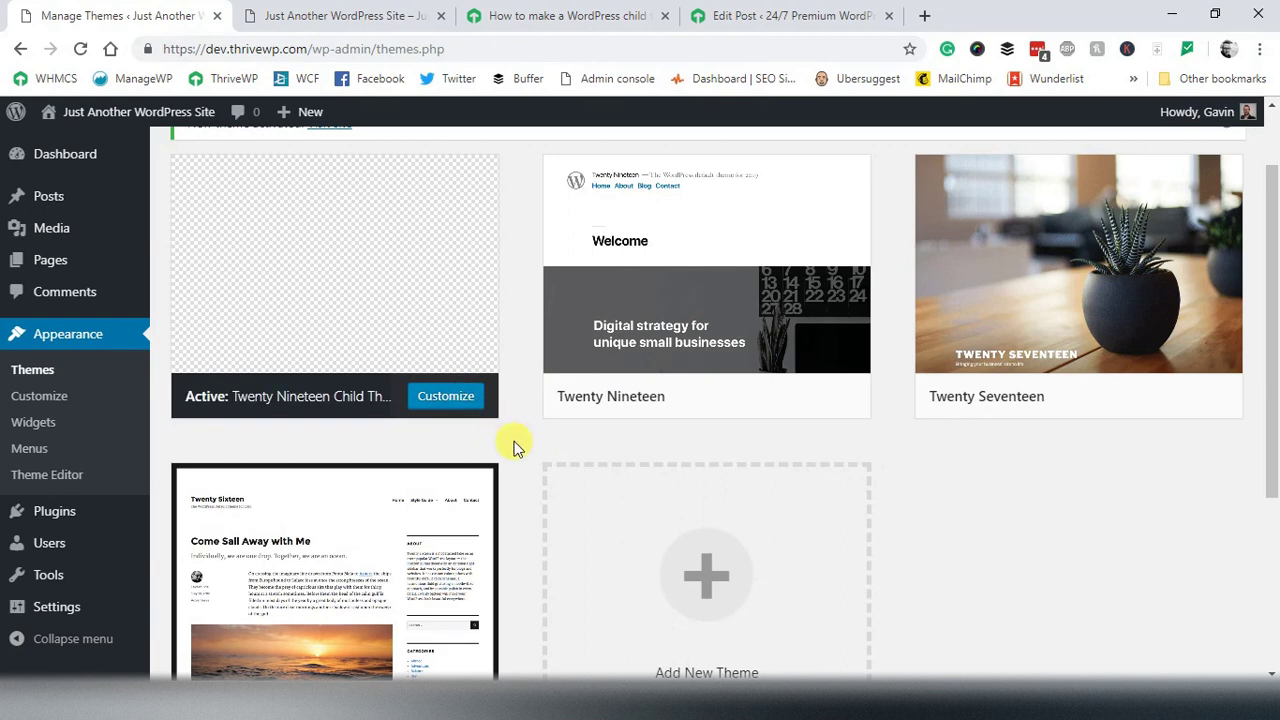
{"action": "mouse_move", "coordinate": [666, 358]}
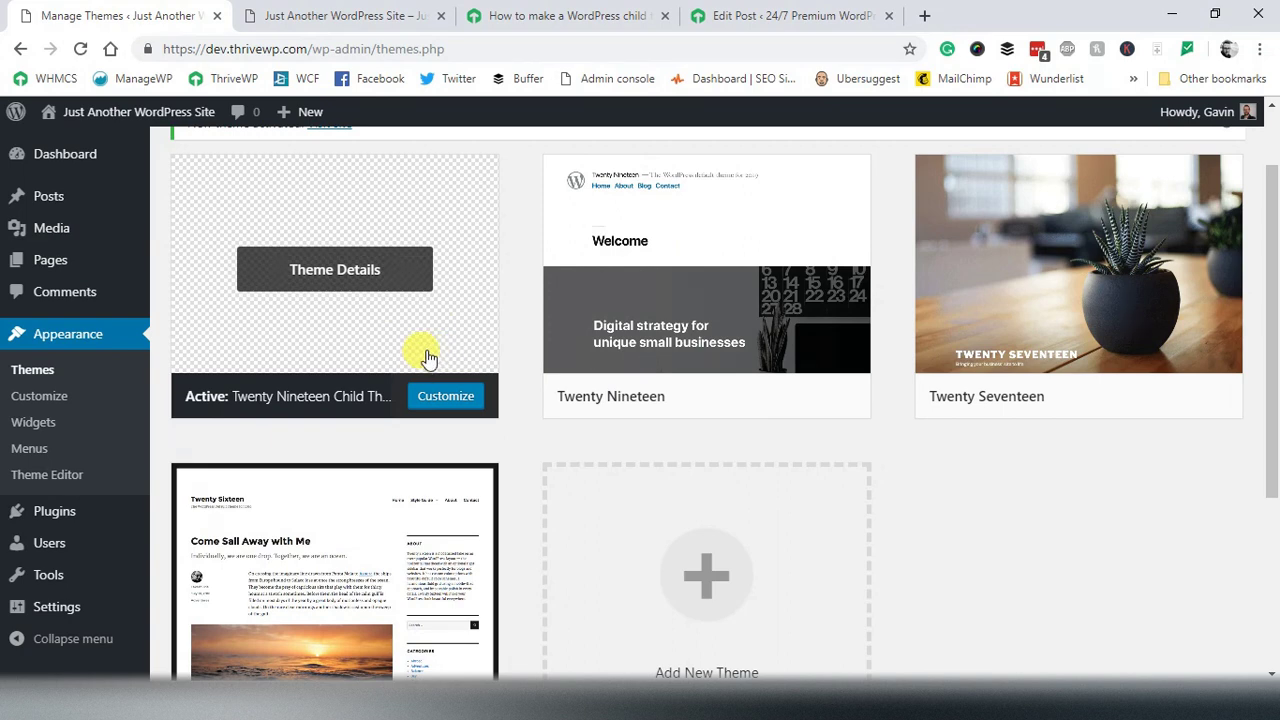
View the site's front end and inspect the "Hello world!" post heading in the developer tools.
{"action": "left_click", "coordinate": [365, 17]}
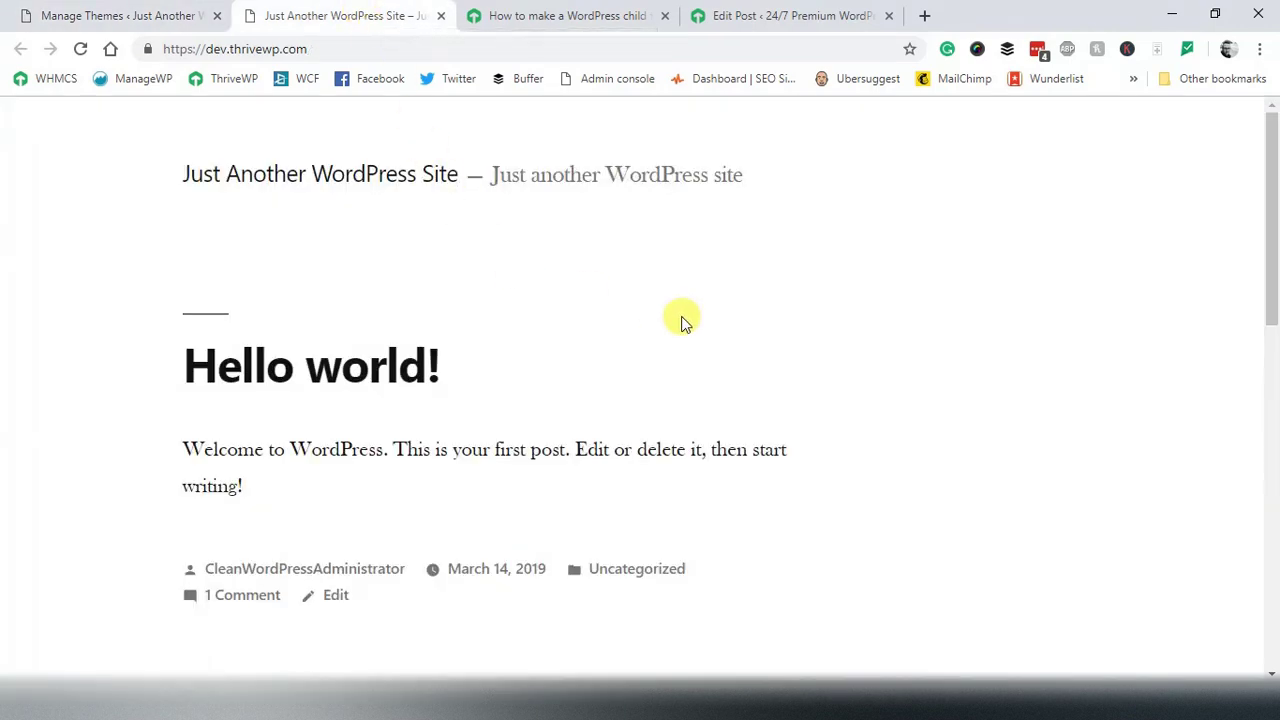
{"action": "scroll", "coordinate": [671, 320], "scroll_direction": "down", "scroll_amount": 3}
{"action": "scroll", "coordinate": [640, 330], "scroll_direction": "up", "scroll_amount": 3}
{"action": "right_click", "coordinate": [341, 364]}
{"action": "left_click", "coordinate": [405, 537]}
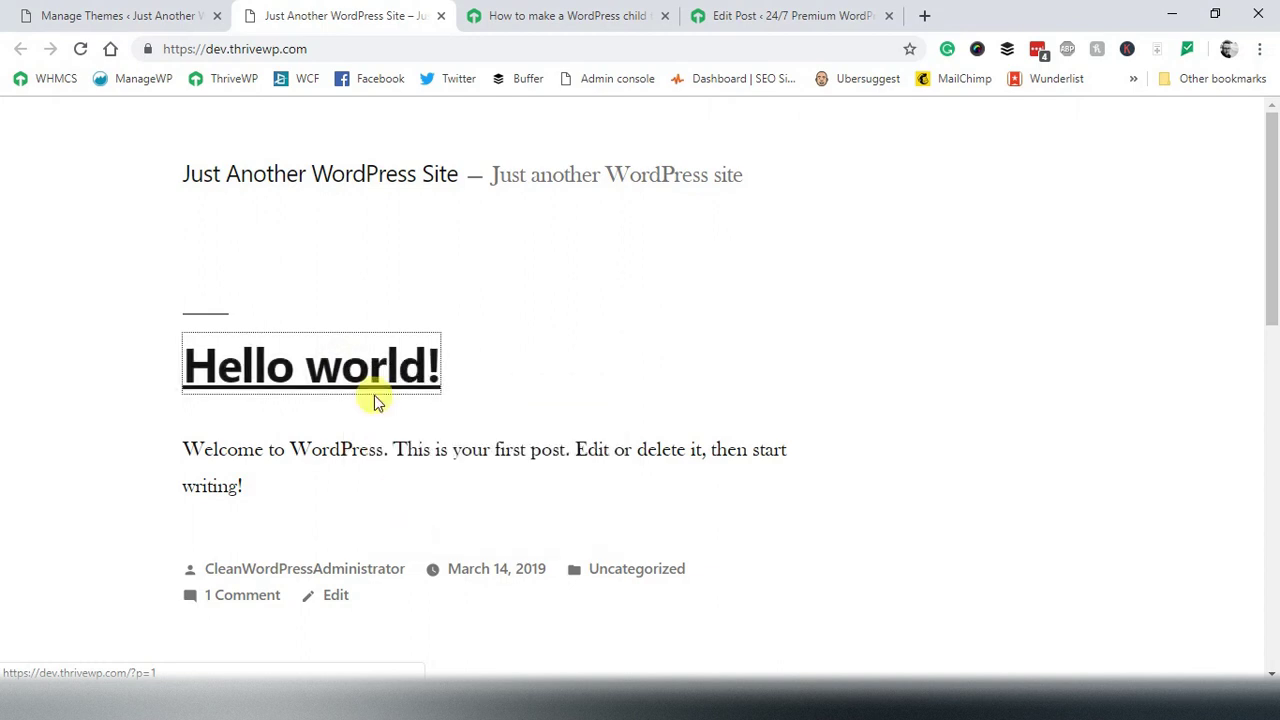
{"action": "scroll", "coordinate": [644, 276], "scroll_direction": "down", "scroll_amount": 1}
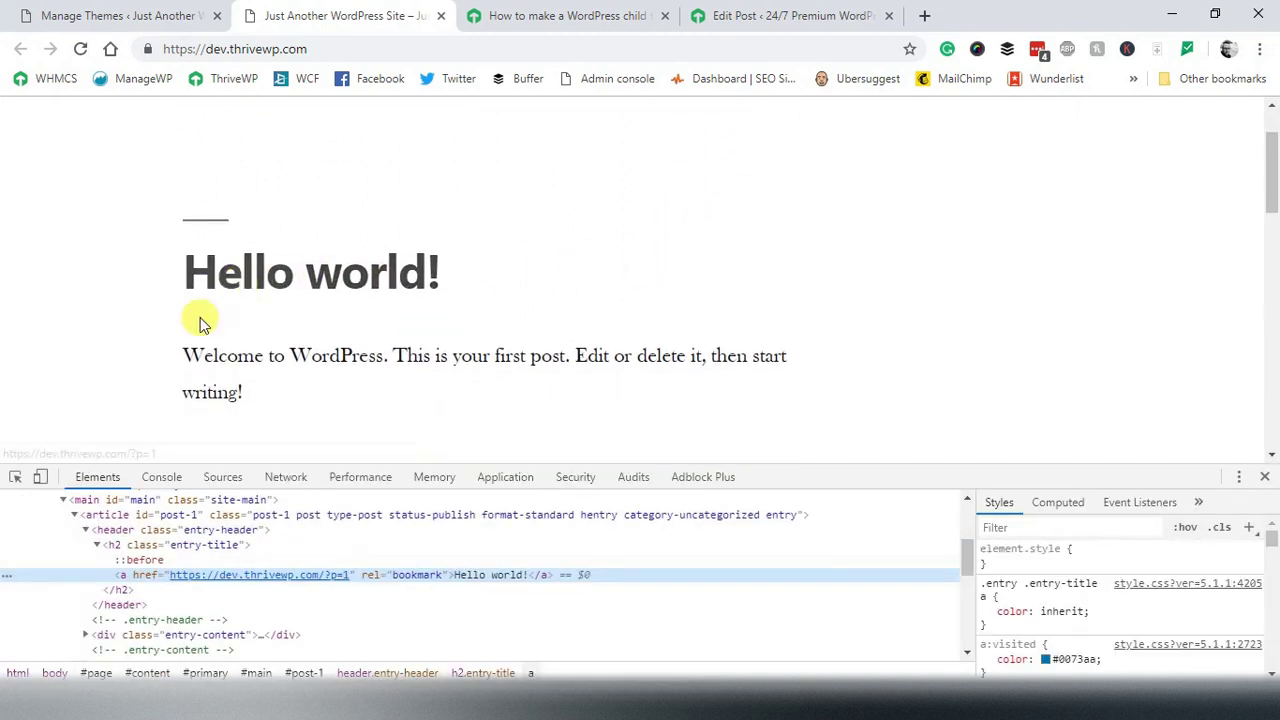
{"action": "left_click", "coordinate": [15, 479]}
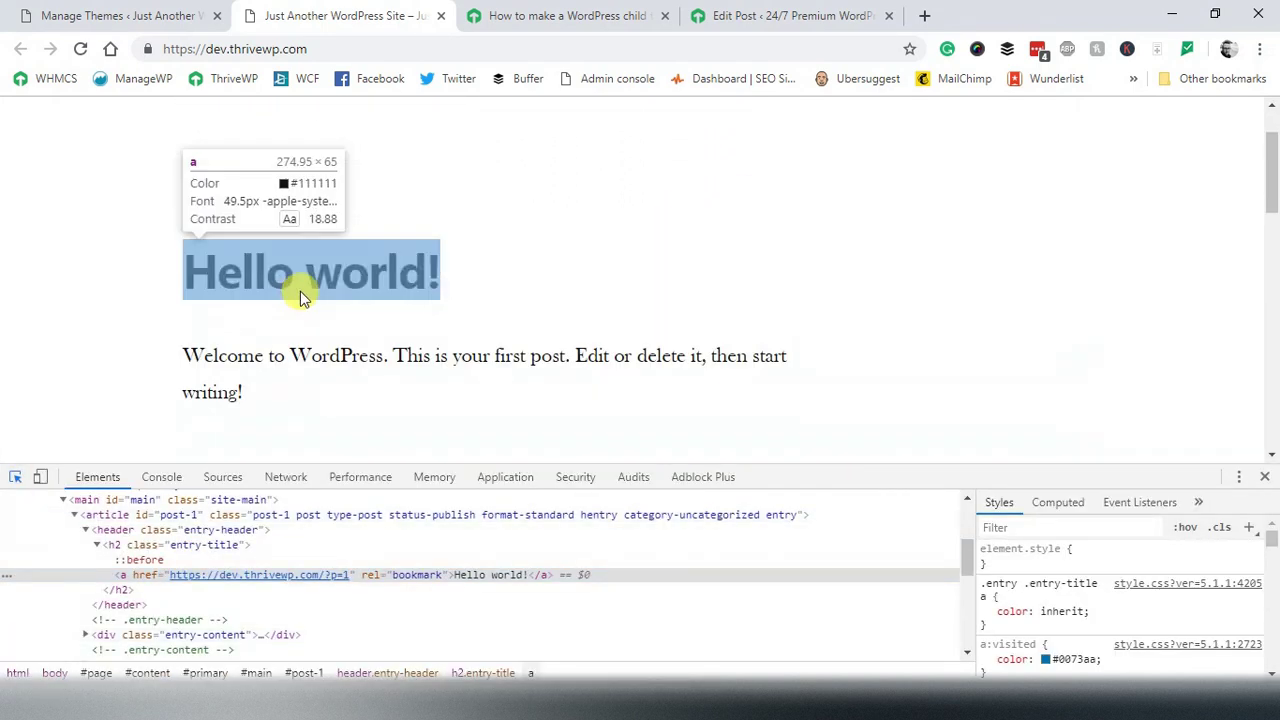
{"action": "left_click", "coordinate": [435, 290]}
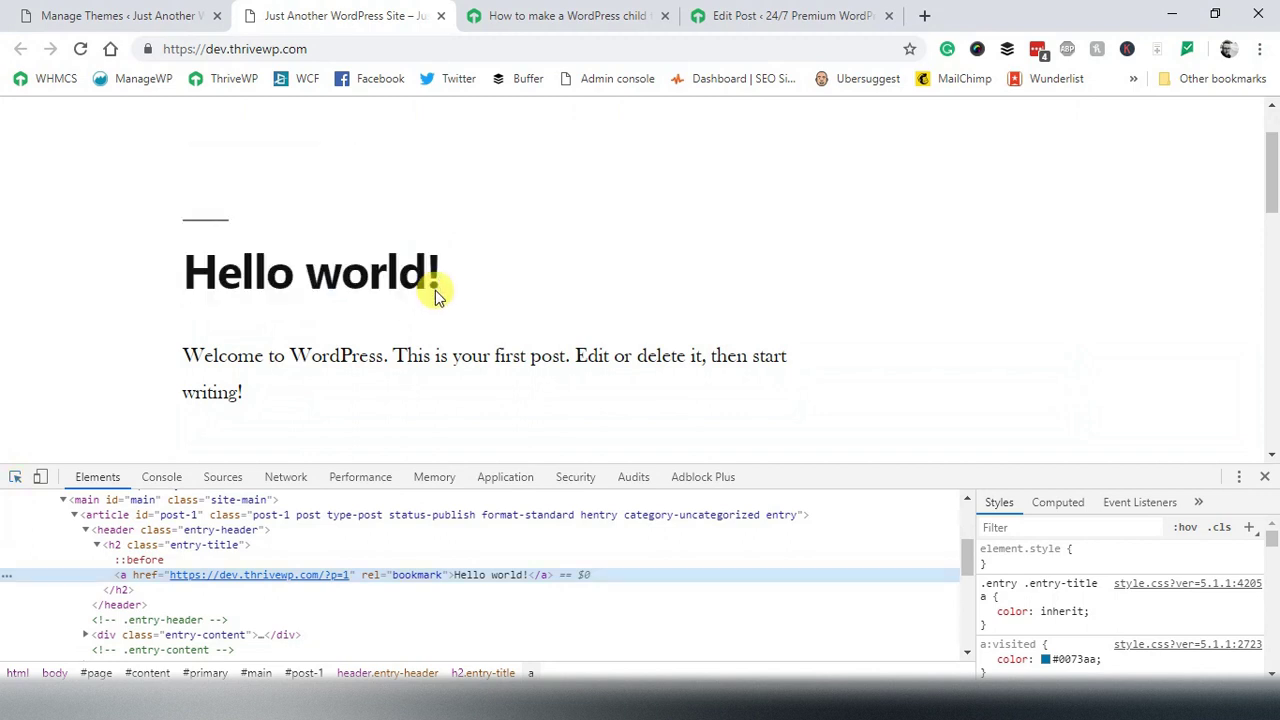
Inspect the site title link in the header and copy its ".site-title a:link, .site-title a:visited" color rule.
{"action": "scroll", "coordinate": [640, 304], "scroll_direction": "up", "scroll_amount": 1}
{"action": "left_click", "coordinate": [15, 477]}
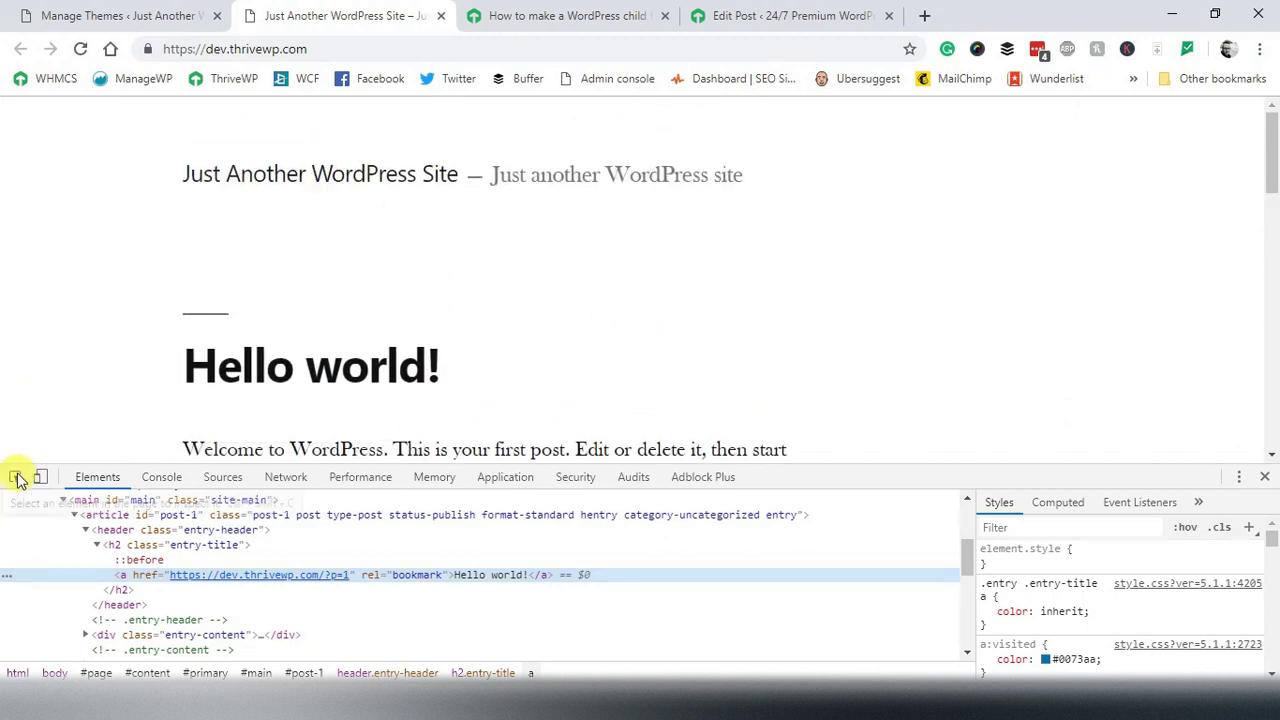
{"action": "left_click", "coordinate": [355, 180]}
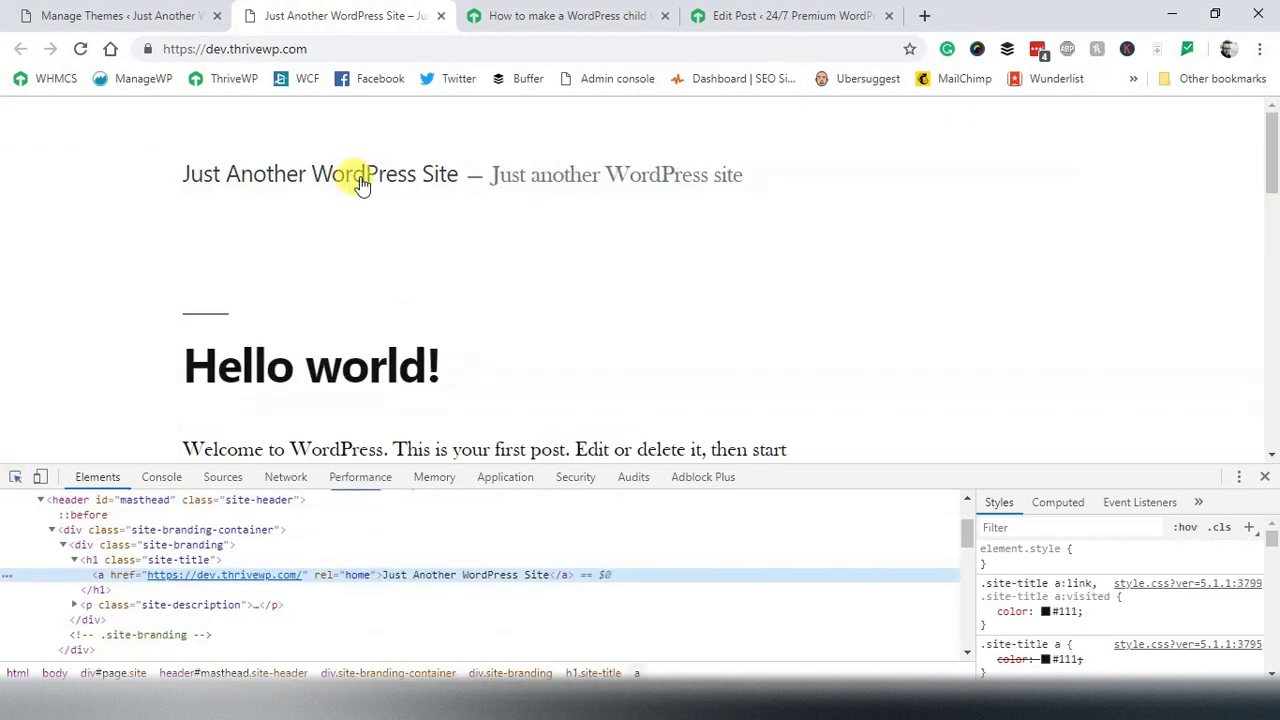
{"action": "left_click", "coordinate": [15, 477]}
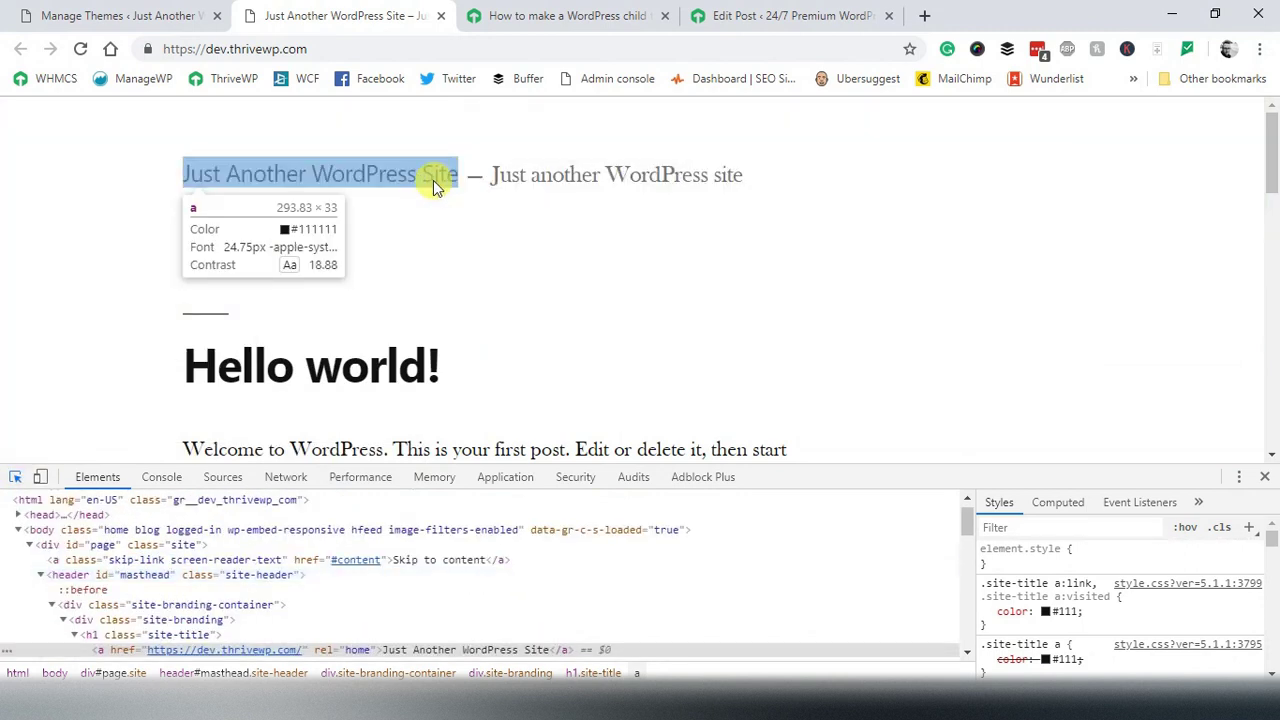
{"action": "left_click", "coordinate": [433, 180]}
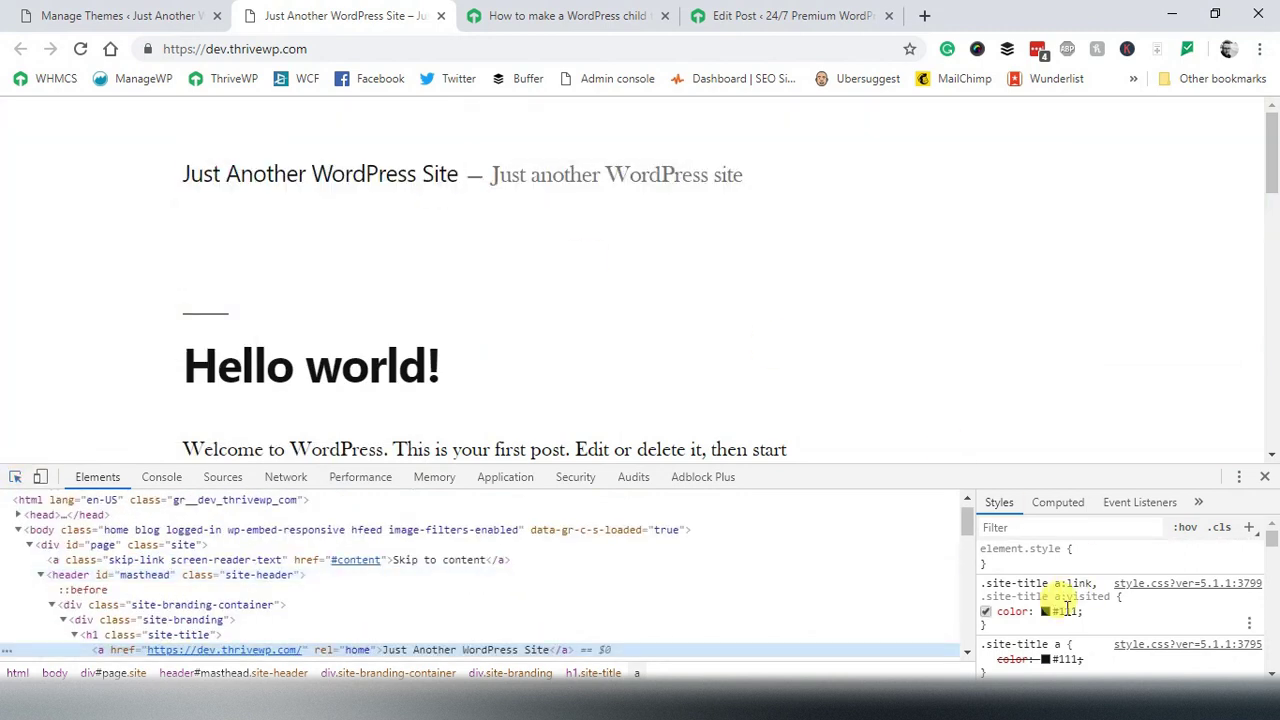
{"action": "left_click_drag", "start_coordinate": [1022, 630], "coordinate": [1010, 583]}
{"action": "key", "text": "ctrl+c"}
{"action": "right_click", "coordinate": [1018, 592]}
{"action": "left_click", "coordinate": [1008, 590]}
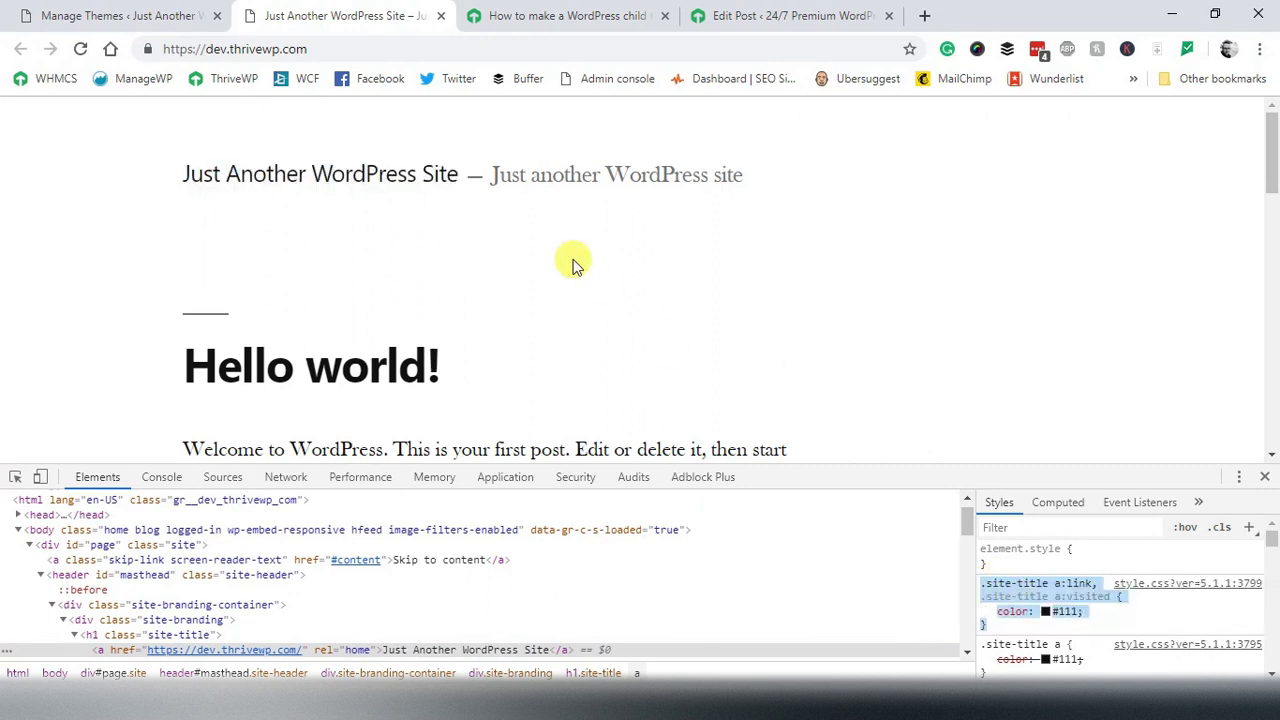
Open Additional CSS in the active child theme's Customizer and paste the copied site title color rule.
{"action": "left_click", "coordinate": [168, 12]}
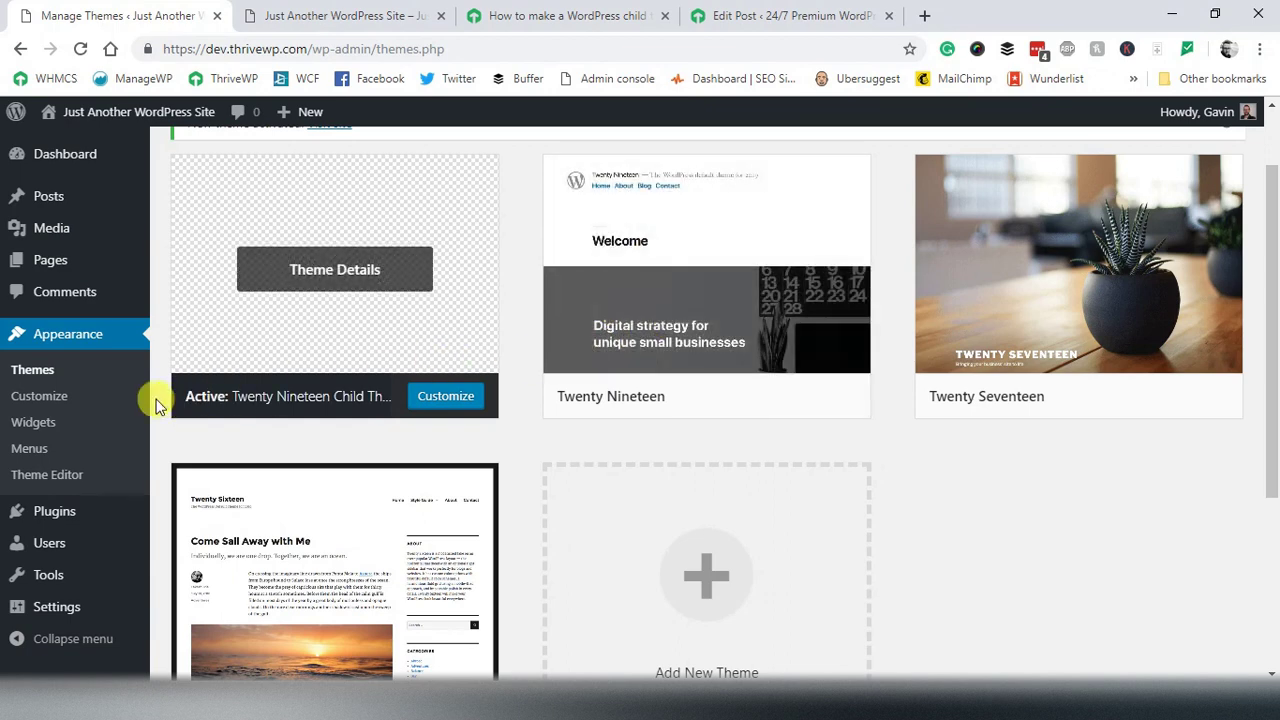
{"action": "left_click", "coordinate": [425, 396]}
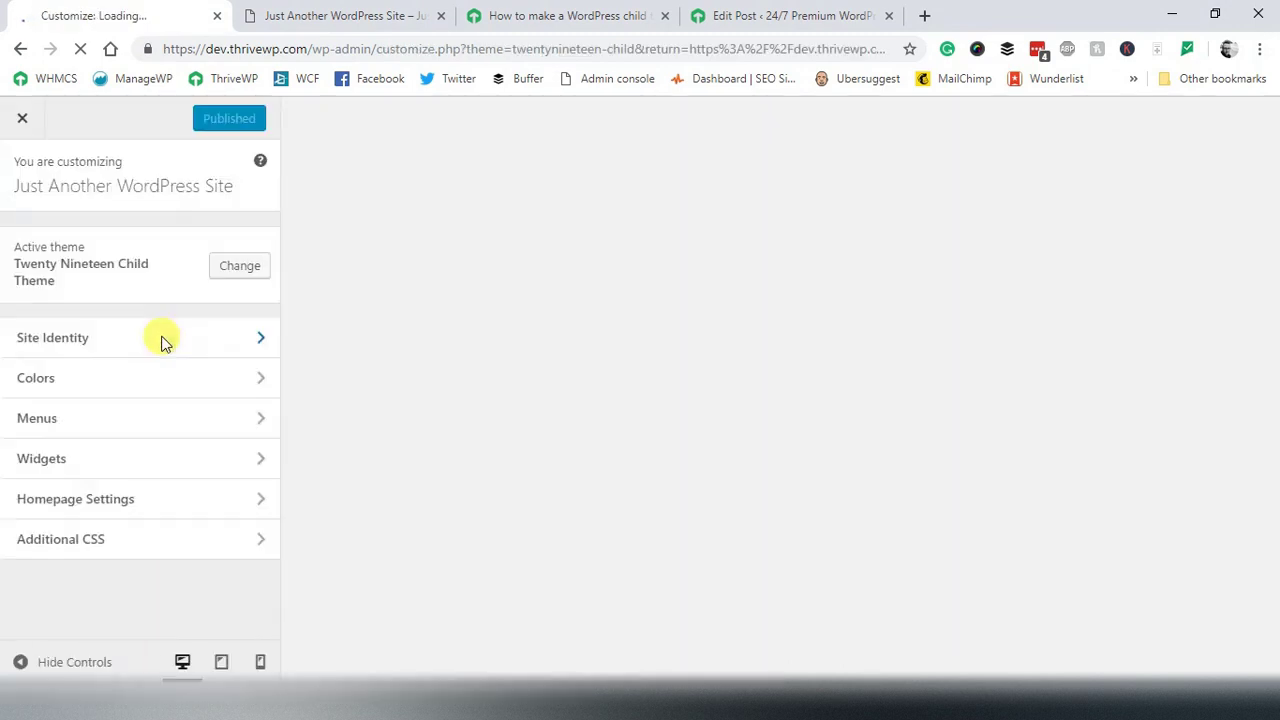
{"action": "left_click", "coordinate": [82, 540]}
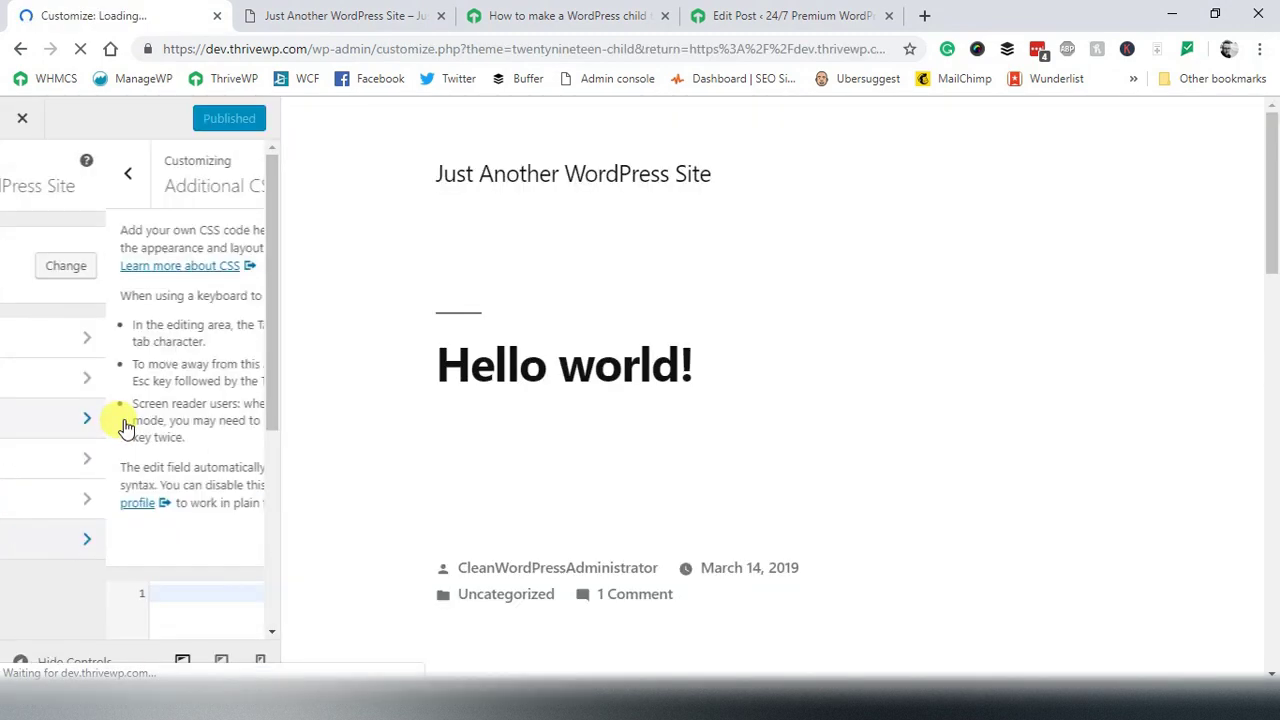
{"action": "scroll", "coordinate": [103, 429], "scroll_direction": "down", "scroll_amount": 1}
{"action": "scroll", "coordinate": [109, 337], "scroll_direction": "up", "scroll_amount": 1}
{"action": "right_click", "coordinate": [104, 363]}
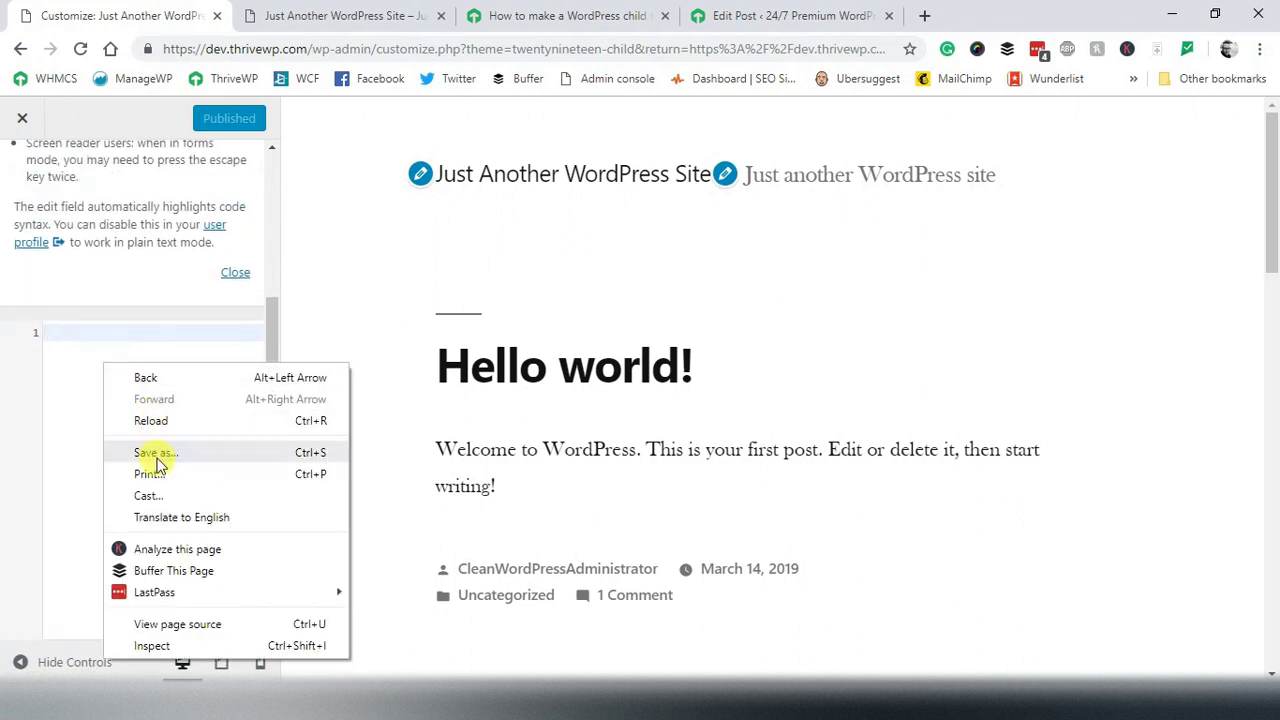
{"action": "left_click", "coordinate": [83, 393]}
{"action": "key", "text": "ctrl+v"}
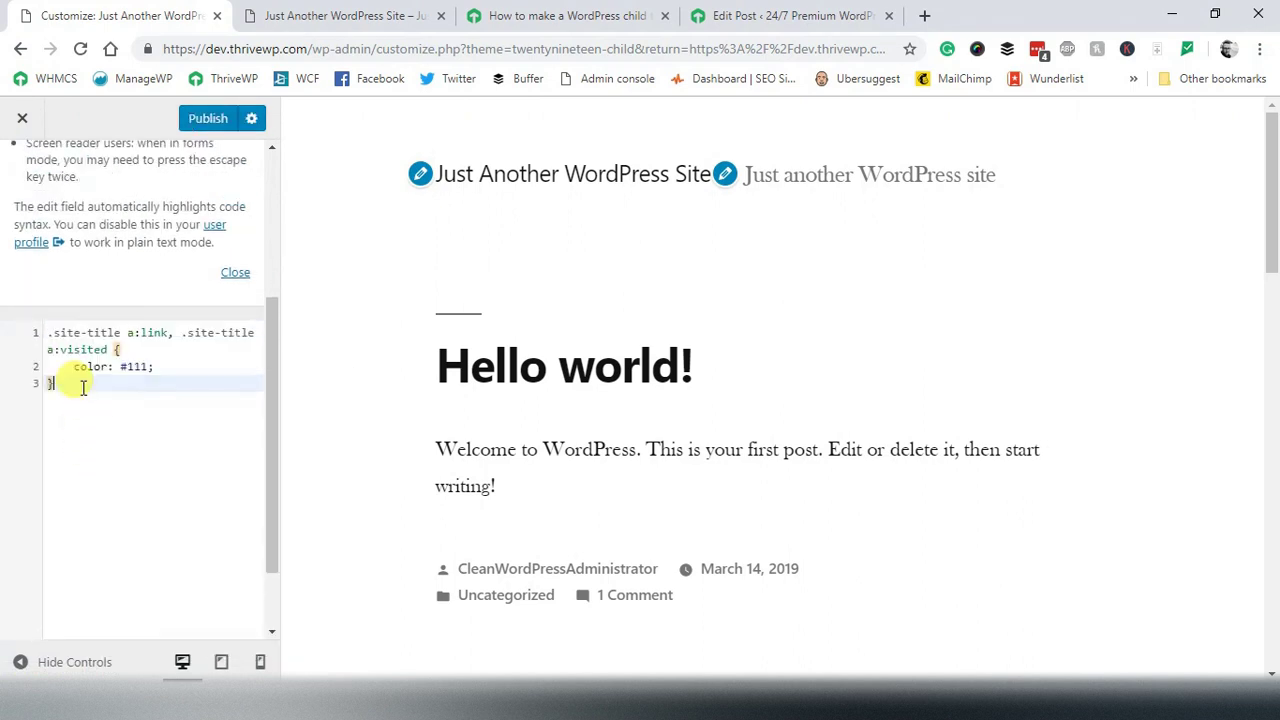
Try #f4f4f4 as the color value in the site title rule.
{"action": "double_click", "coordinate": [140, 368]}
{"action": "left_click", "coordinate": [117, 372]}
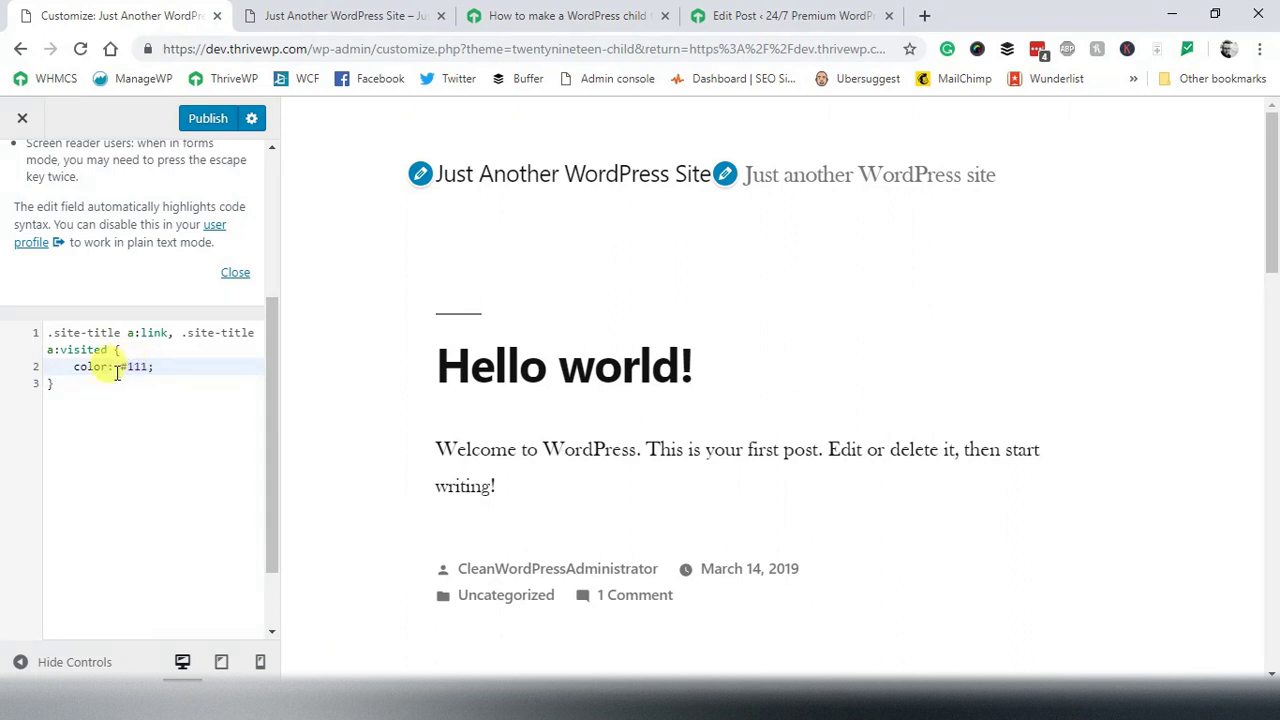
{"action": "left_click", "coordinate": [53, 332]}
{"action": "left_click_drag", "start_coordinate": [131, 367], "coordinate": [147, 368]}
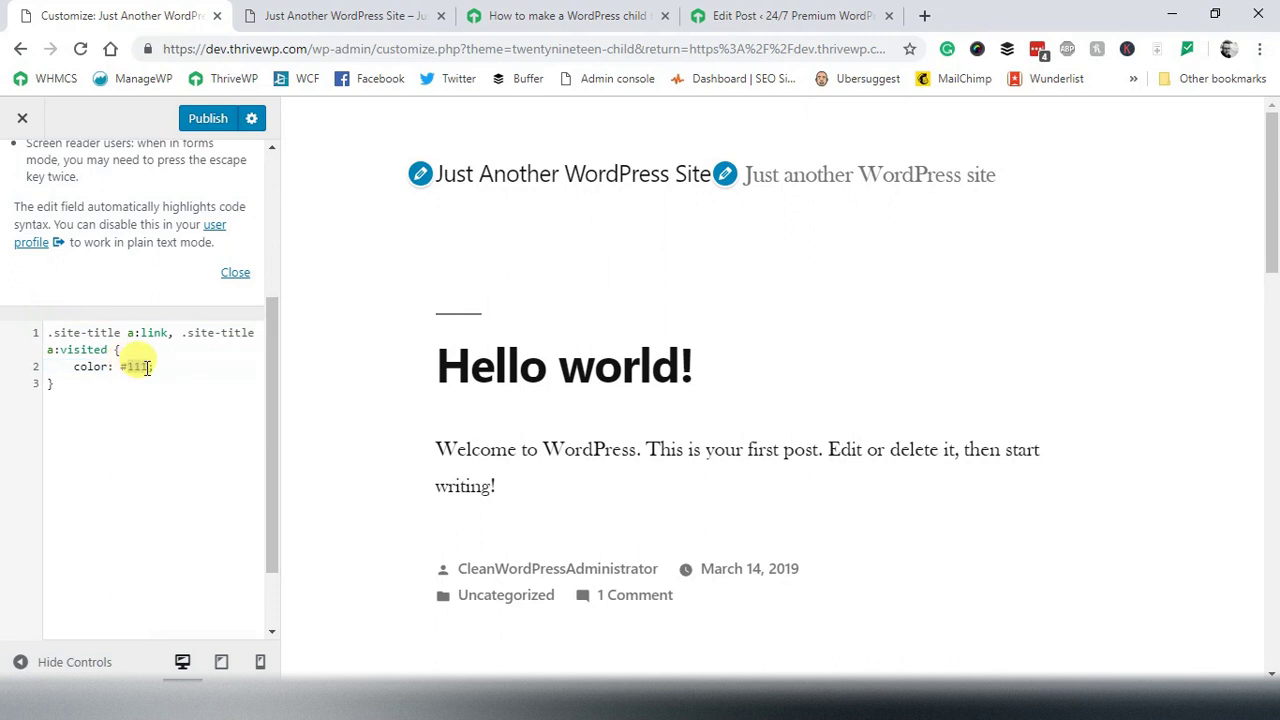
{"action": "type", "text": "#f4f4f"}
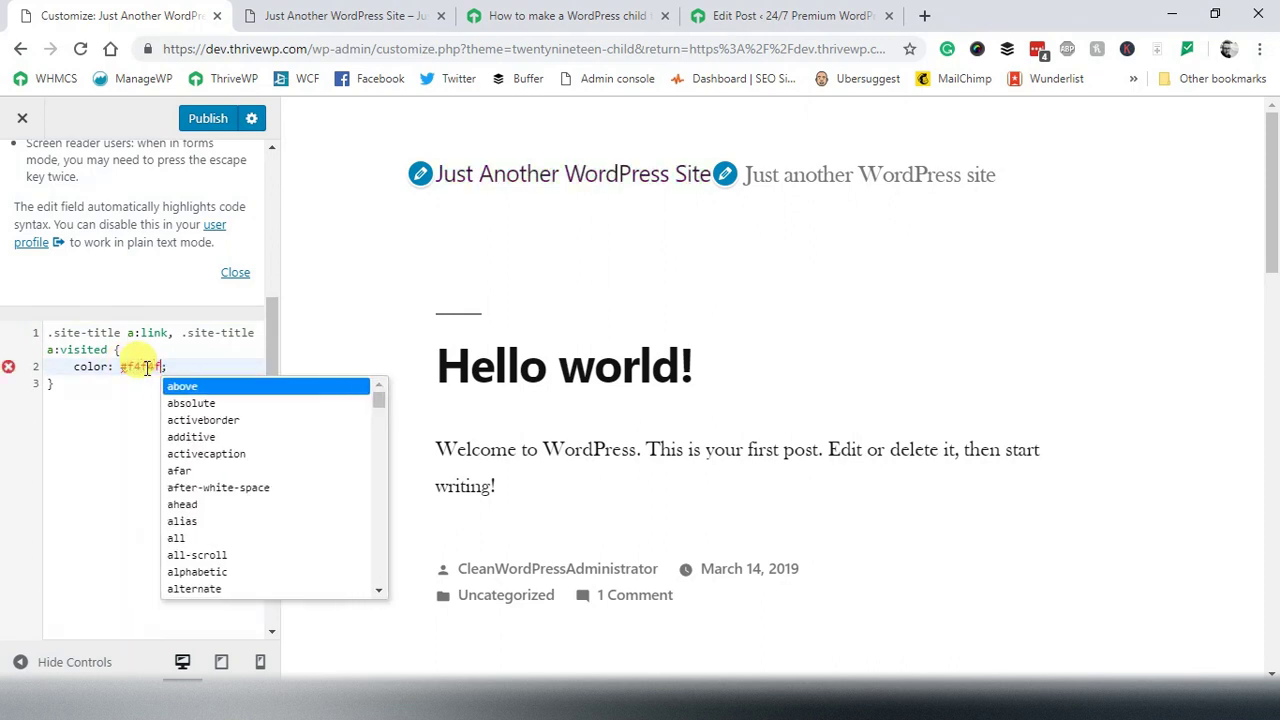
{"action": "type", "text": "4"}
{"action": "left_click", "coordinate": [176, 367]}
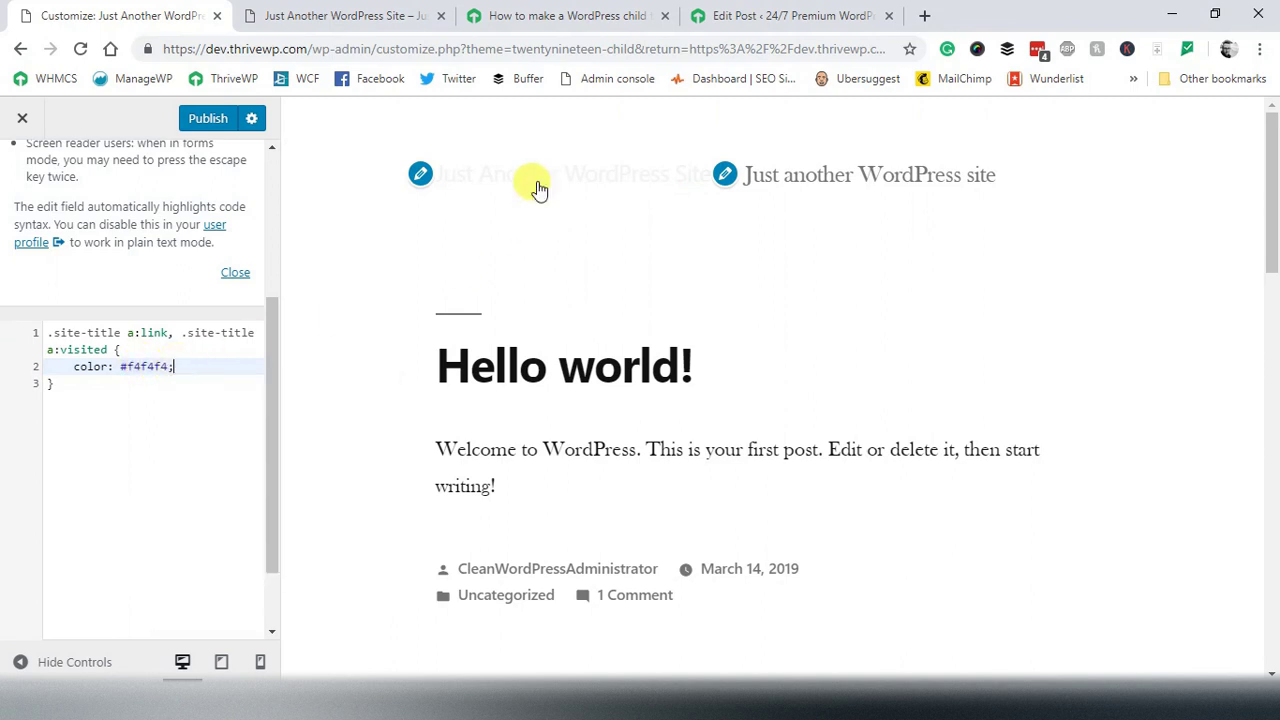
Set the color in the site title rule to red and publish the change.
{"action": "left_click_drag", "start_coordinate": [127, 366], "coordinate": [170, 367]}
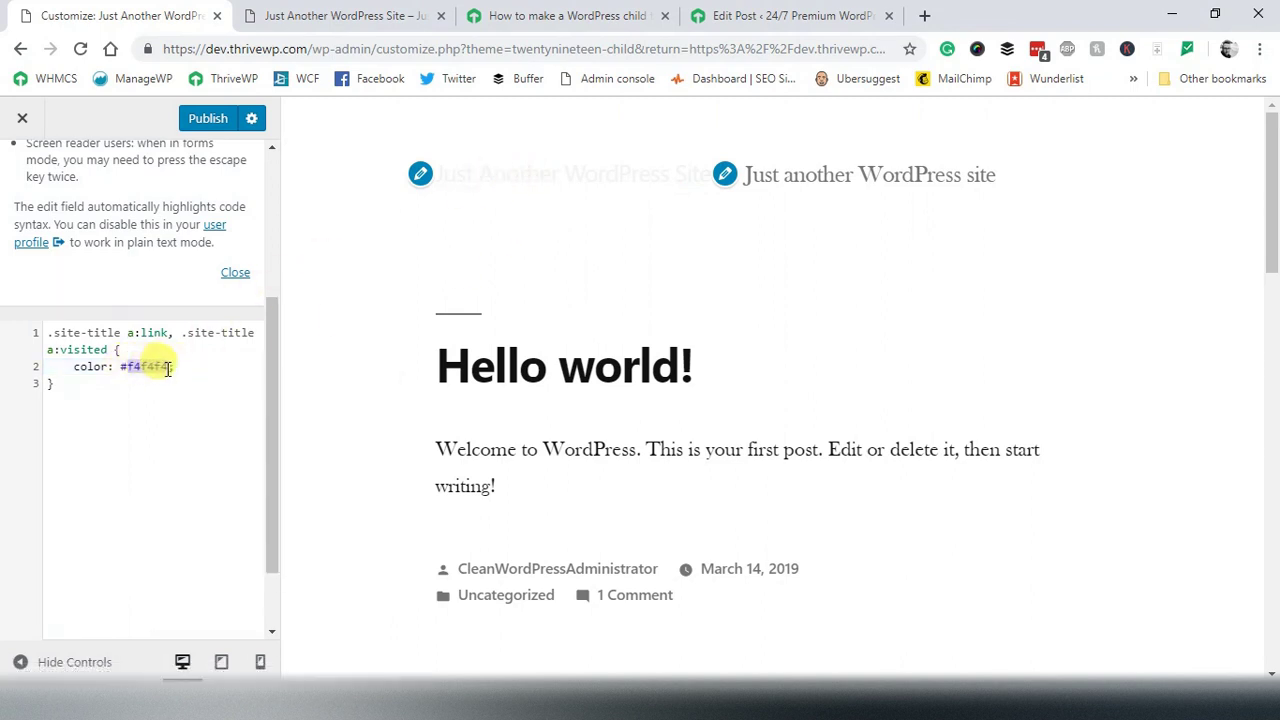
{"action": "key", "text": "BackSpace"}
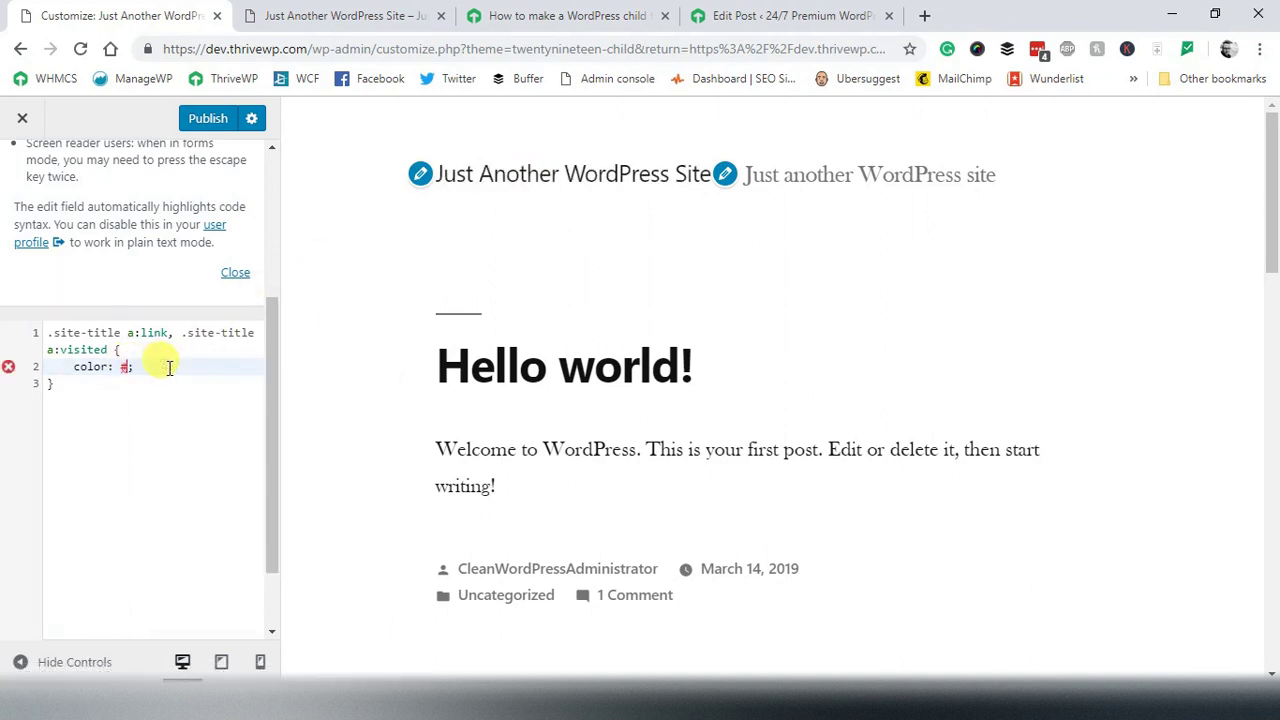
{"action": "key", "text": "BackSpace"}
{"action": "type", "text": "red"}
{"action": "left_click", "coordinate": [189, 457]}
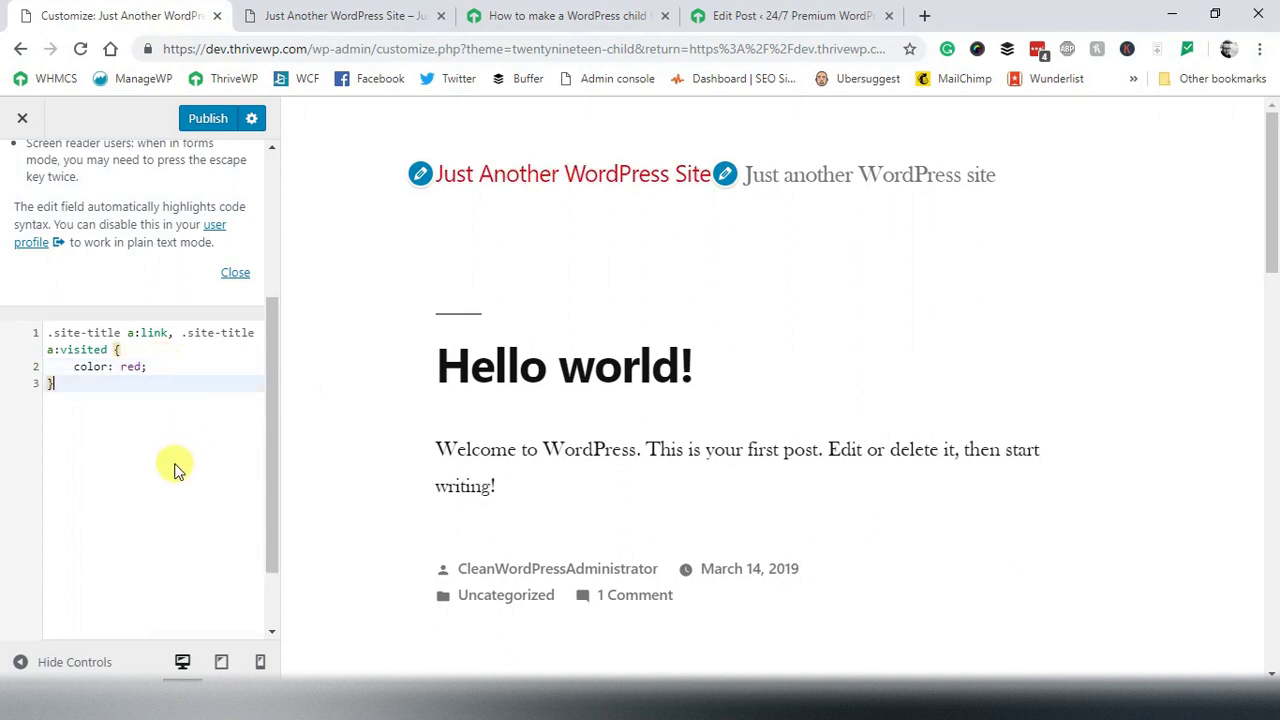
{"action": "left_click", "coordinate": [195, 119]}
Reload the site's front end to check the site title's color, and return to the Customizer to look over the preview.
{"action": "left_click", "coordinate": [335, 12]}
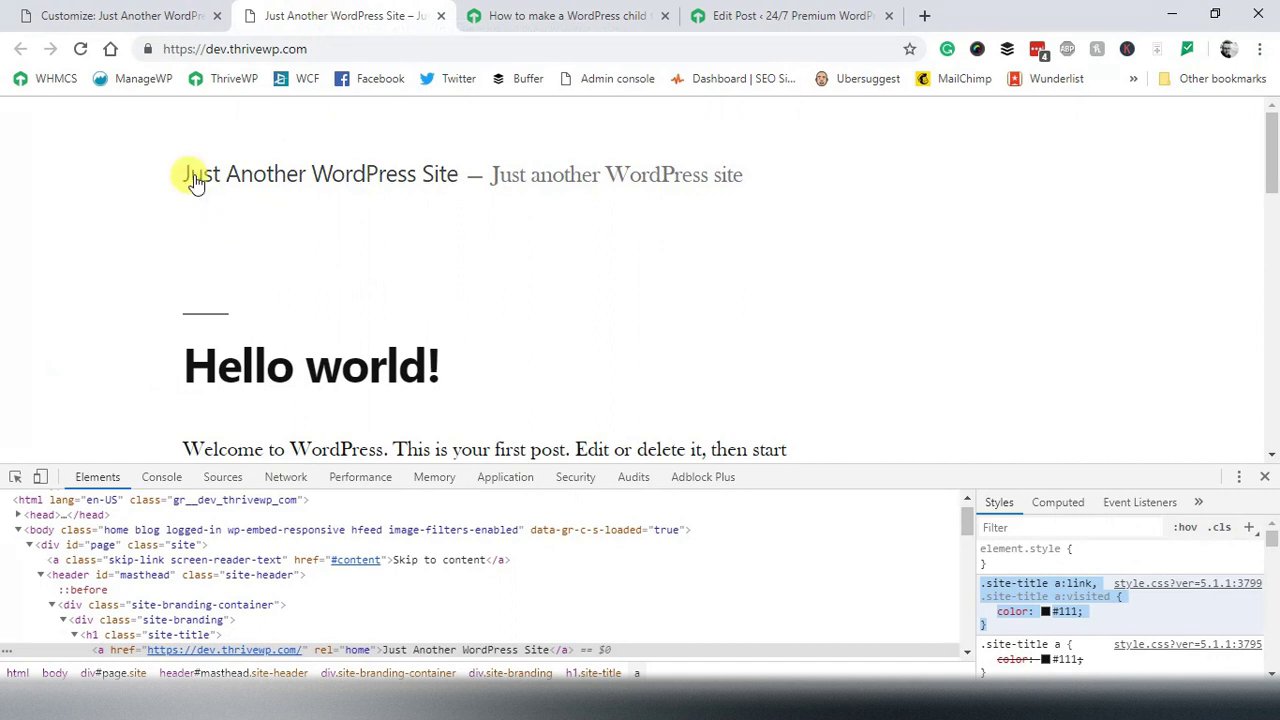
{"action": "left_click", "coordinate": [190, 175]}
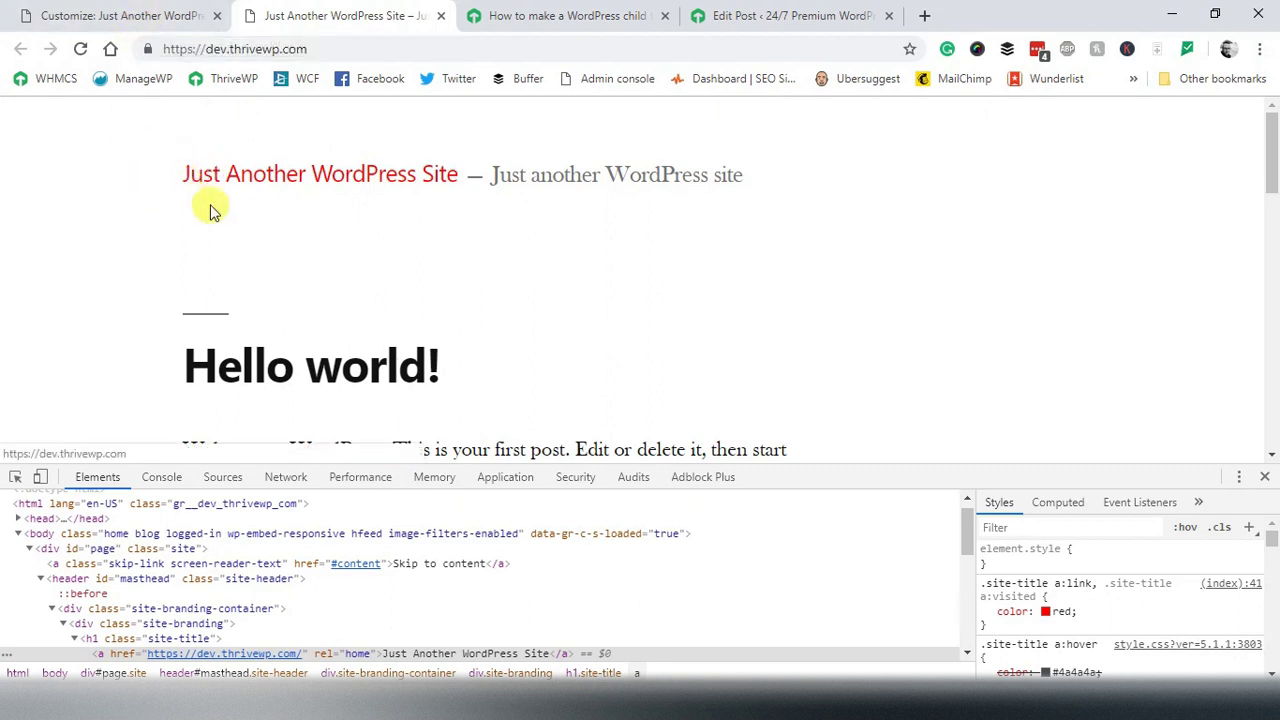
{"action": "left_click", "coordinate": [125, 8]}
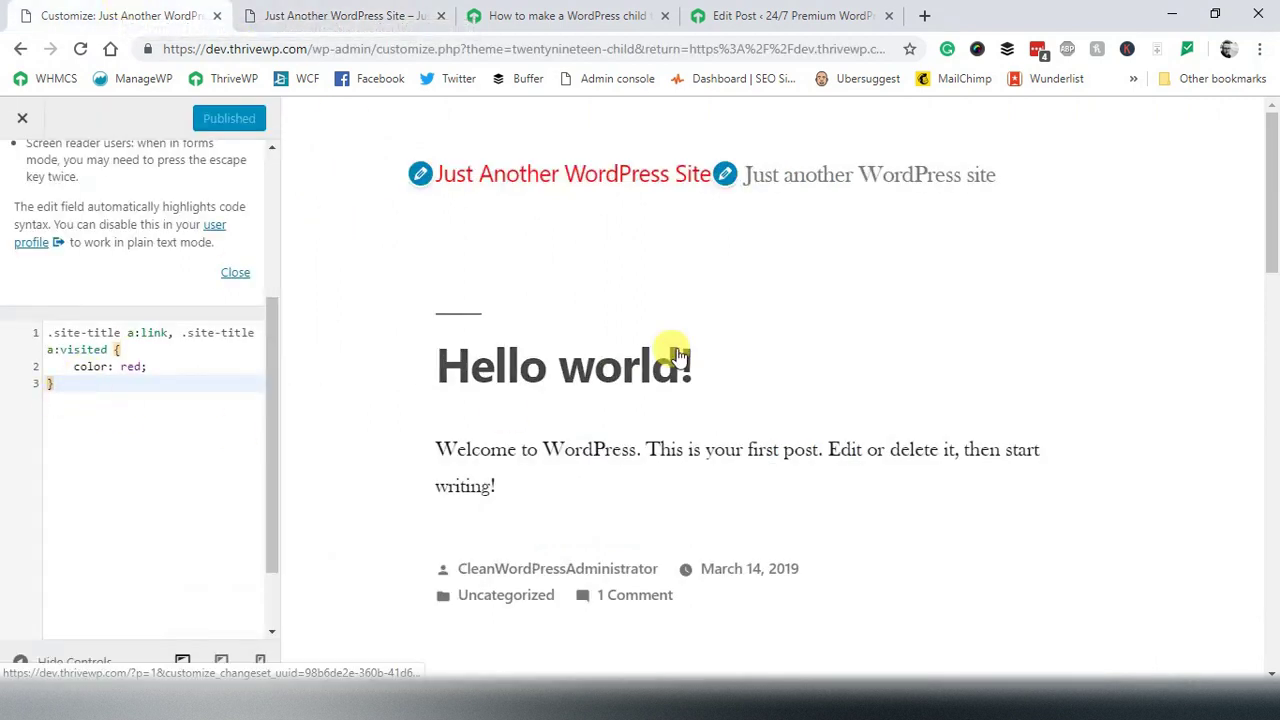
{"action": "scroll", "coordinate": [676, 353], "scroll_direction": "down", "scroll_amount": 2}
{"action": "scroll", "coordinate": [676, 353], "scroll_direction": "down", "scroll_amount": 2}
{"action": "scroll", "coordinate": [631, 366], "scroll_direction": "up", "scroll_amount": 3}
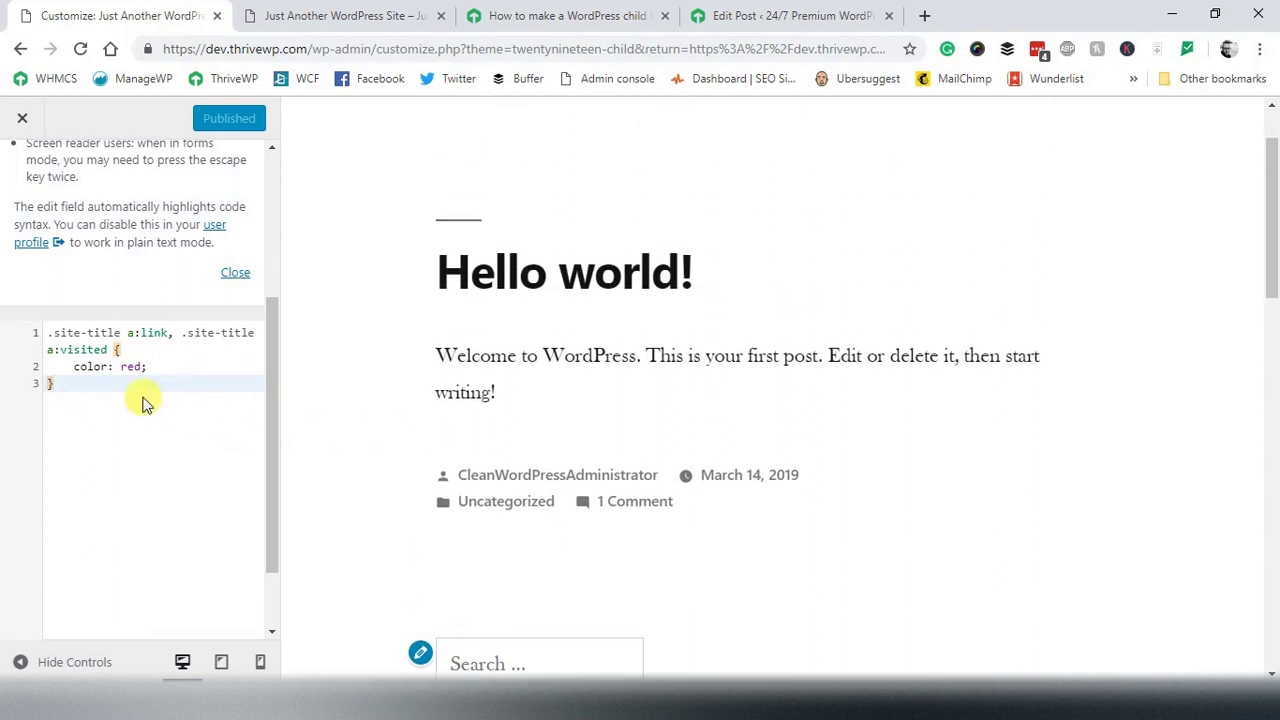
Delete the site title rule from Additional CSS, publish the removal, and exit the Customizer to the Themes page.
{"action": "left_click_drag", "start_coordinate": [143, 400], "coordinate": [35, 338]}
{"action": "key", "text": "BackSpace"}
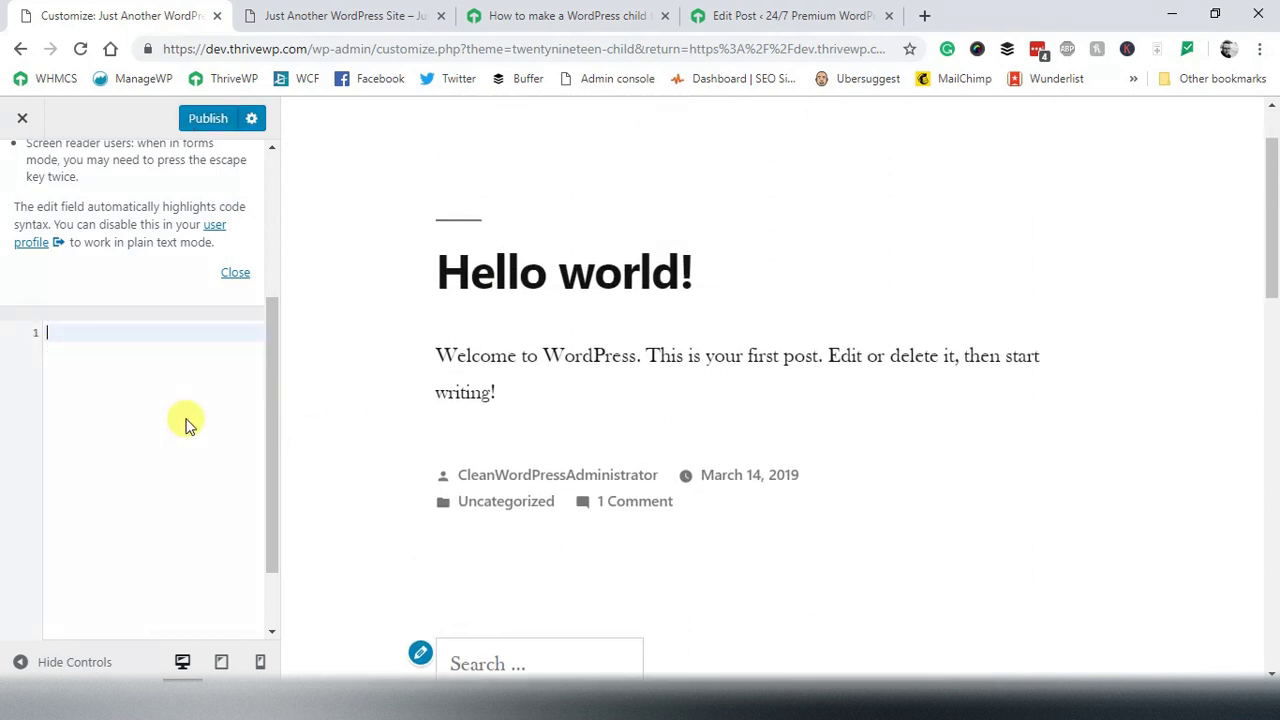
{"action": "left_click", "coordinate": [207, 120]}
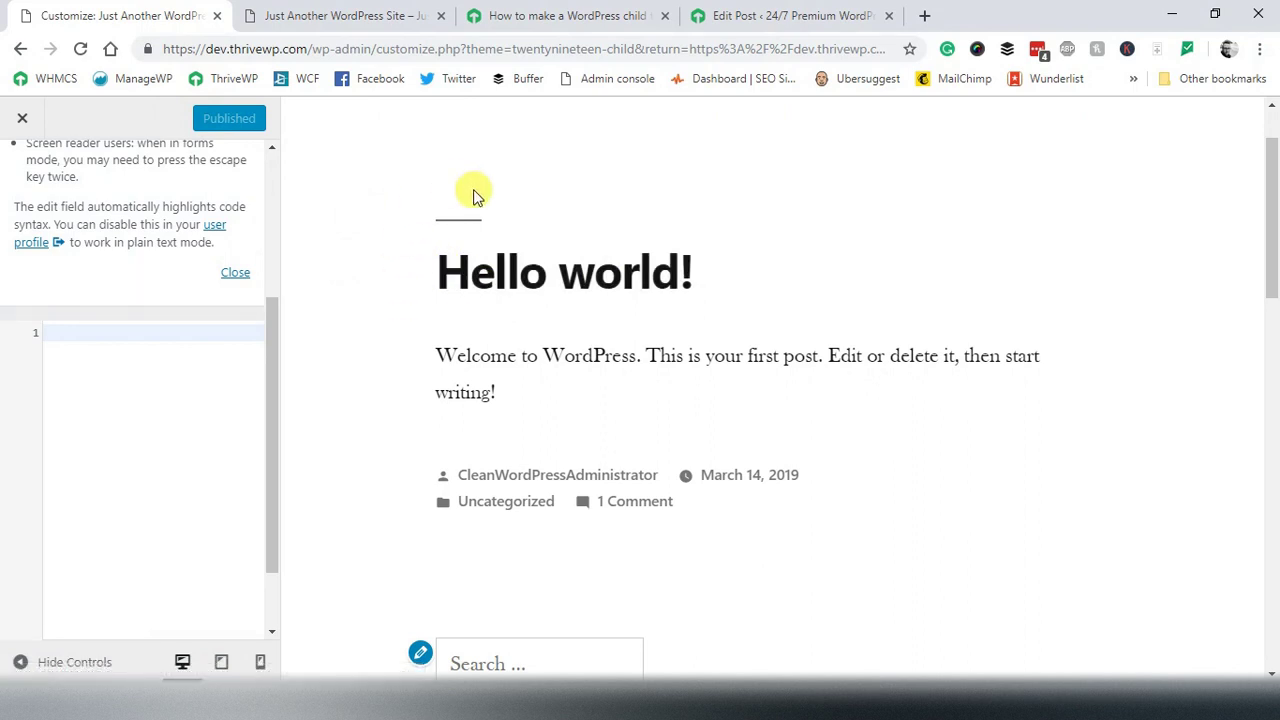
{"action": "left_click", "coordinate": [20, 118]}
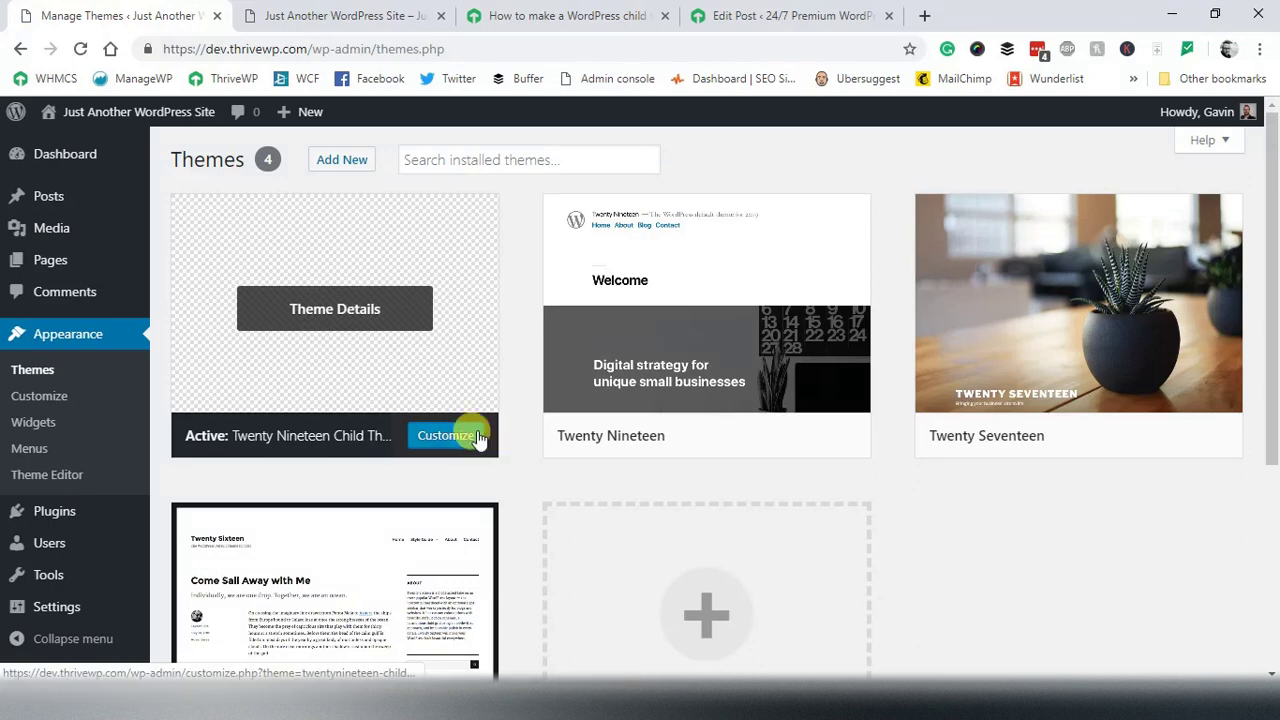
{"action": "scroll", "coordinate": [488, 437], "scroll_direction": "down", "scroll_amount": 1}
{"action": "scroll", "coordinate": [488, 437], "scroll_direction": "up", "scroll_amount": 1}
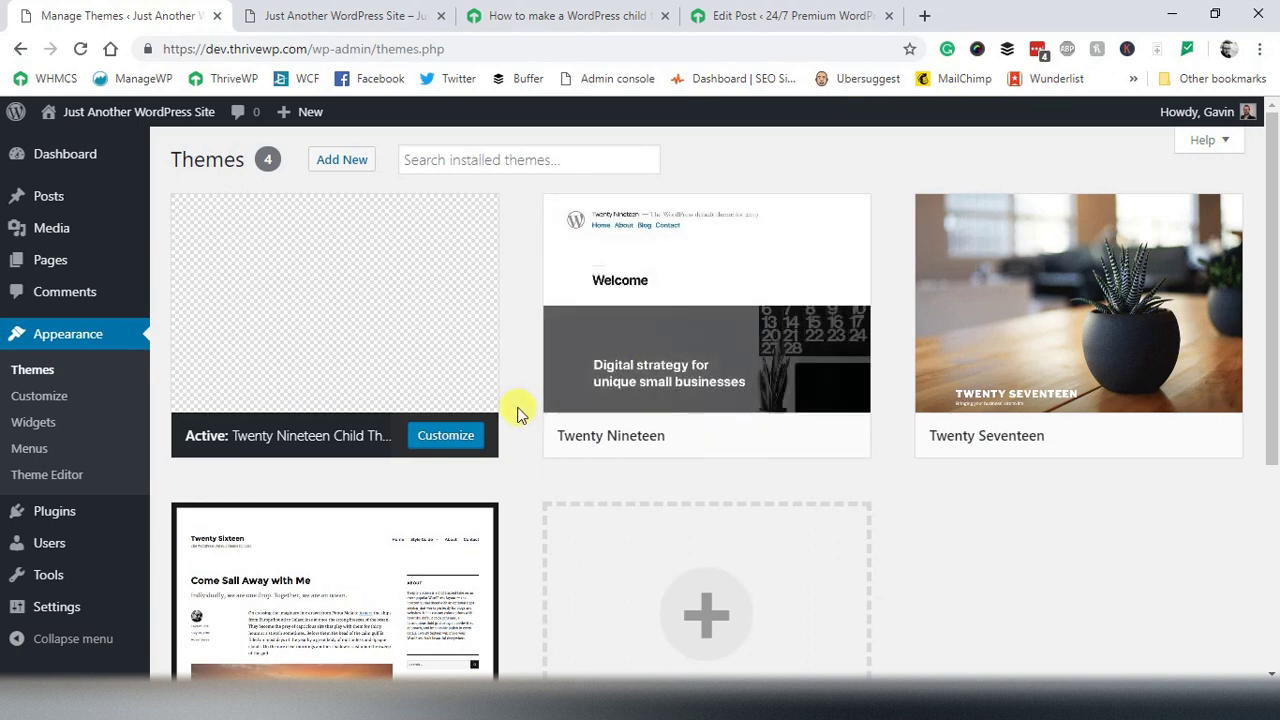
{"action": "scroll", "coordinate": [517, 408], "scroll_direction": "down", "scroll_amount": 1}
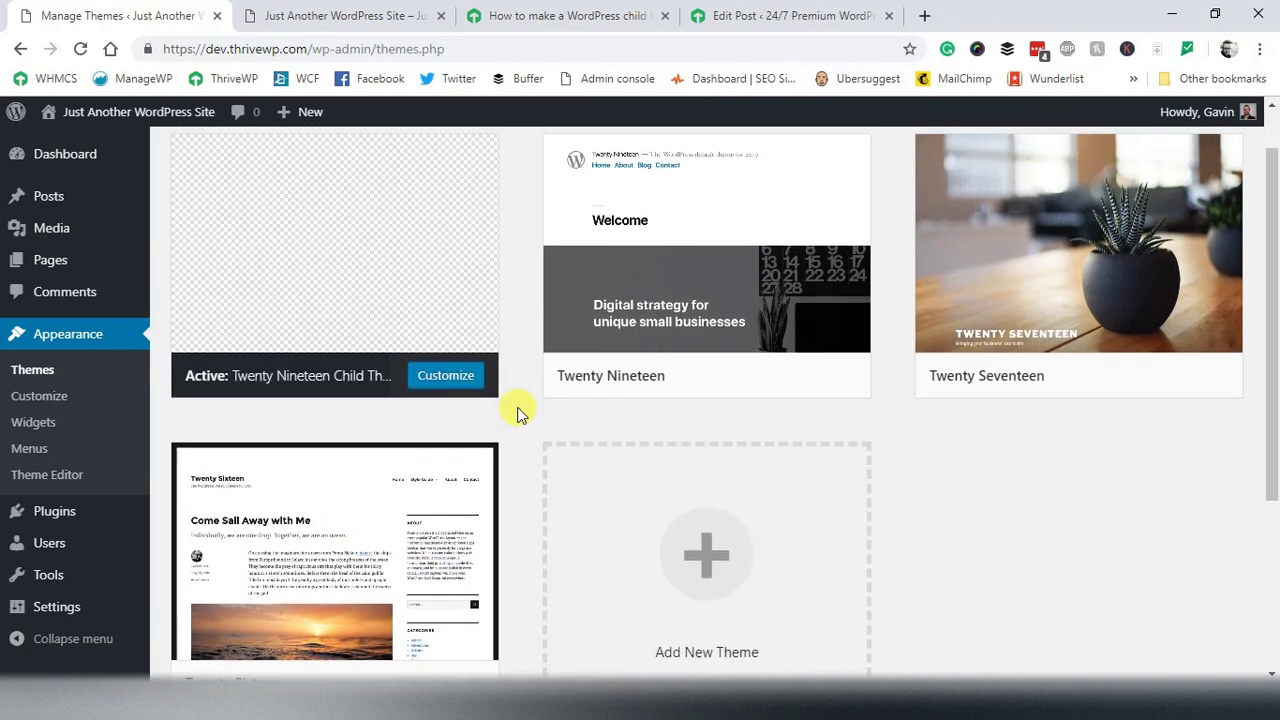
{"action": "scroll", "coordinate": [517, 408], "scroll_direction": "up", "scroll_amount": 1}
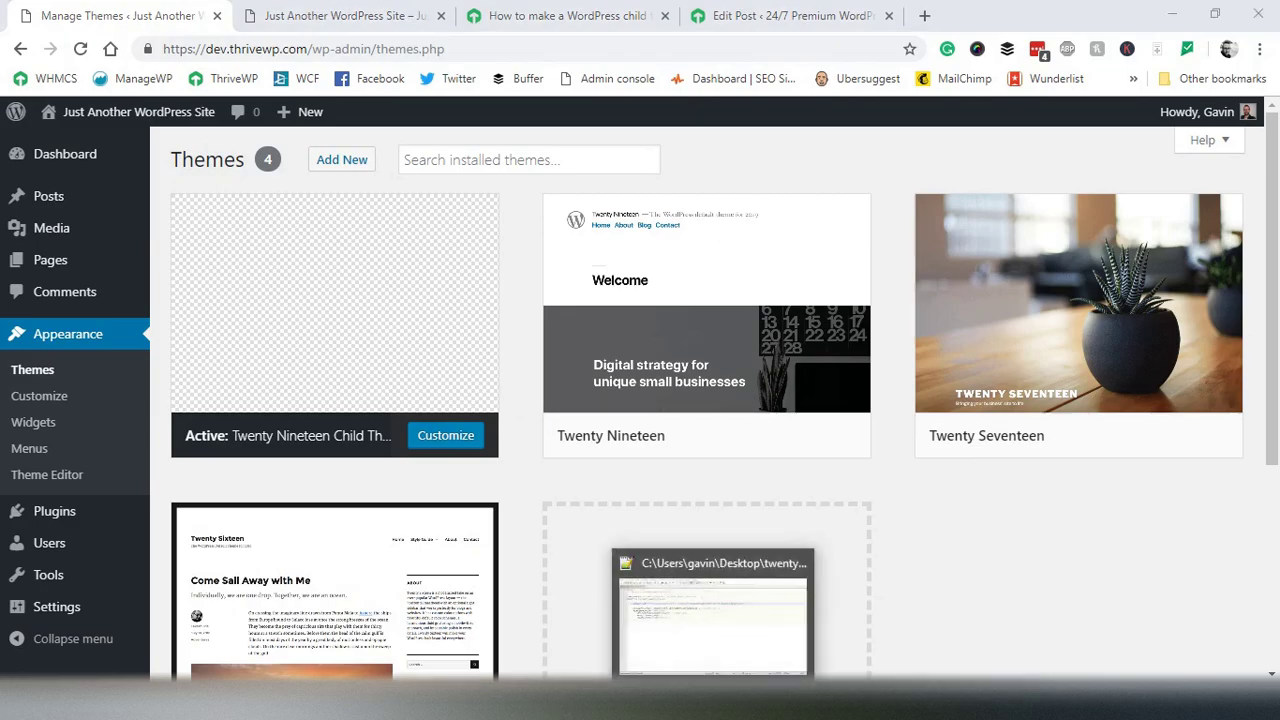
Switch to the desktop and open the twentynineteen-child folder to view the child theme's files.
{"action": "left_click", "coordinate": [713, 705]}
{"action": "left_click", "coordinate": [713, 705]}
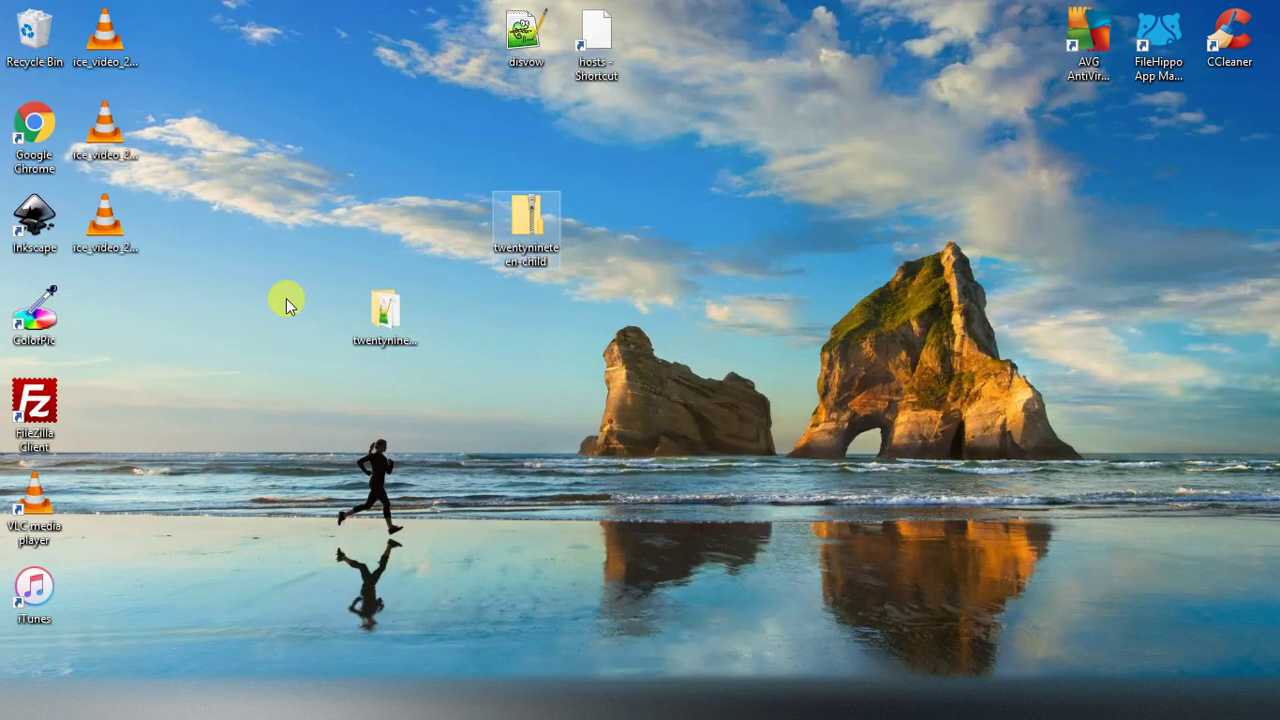
{"action": "left_click", "coordinate": [376, 314]}
{"action": "left_click", "coordinate": [485, 340]}
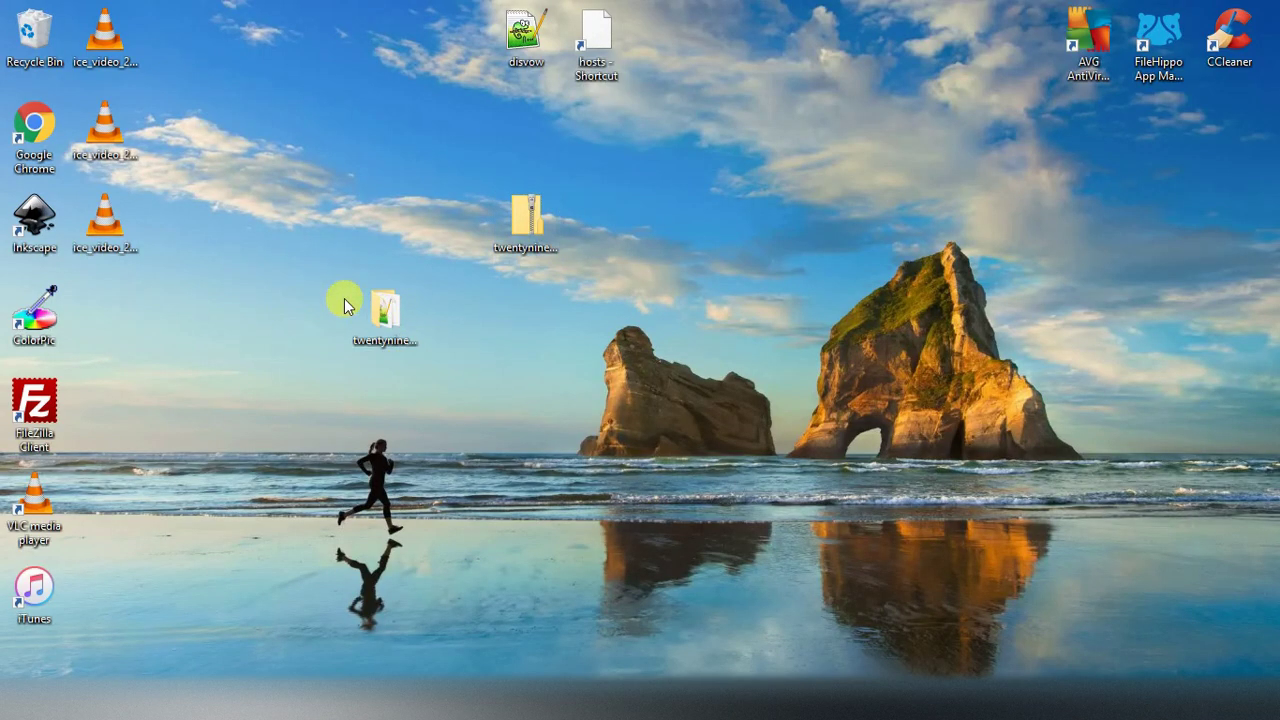
{"action": "double_click", "coordinate": [352, 308]}
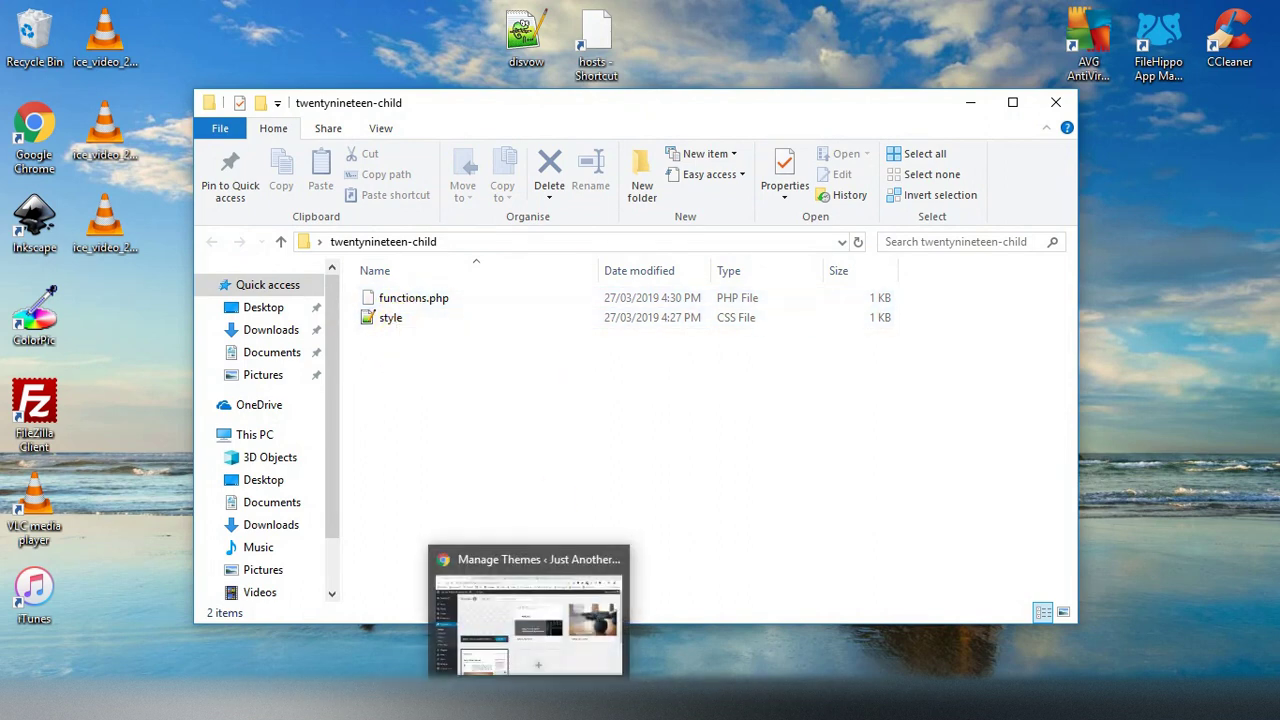
Switch to Notepad++, review the parent style line in functions.php and the header in style.css, and close the editor.
{"action": "left_click", "coordinate": [530, 712]}
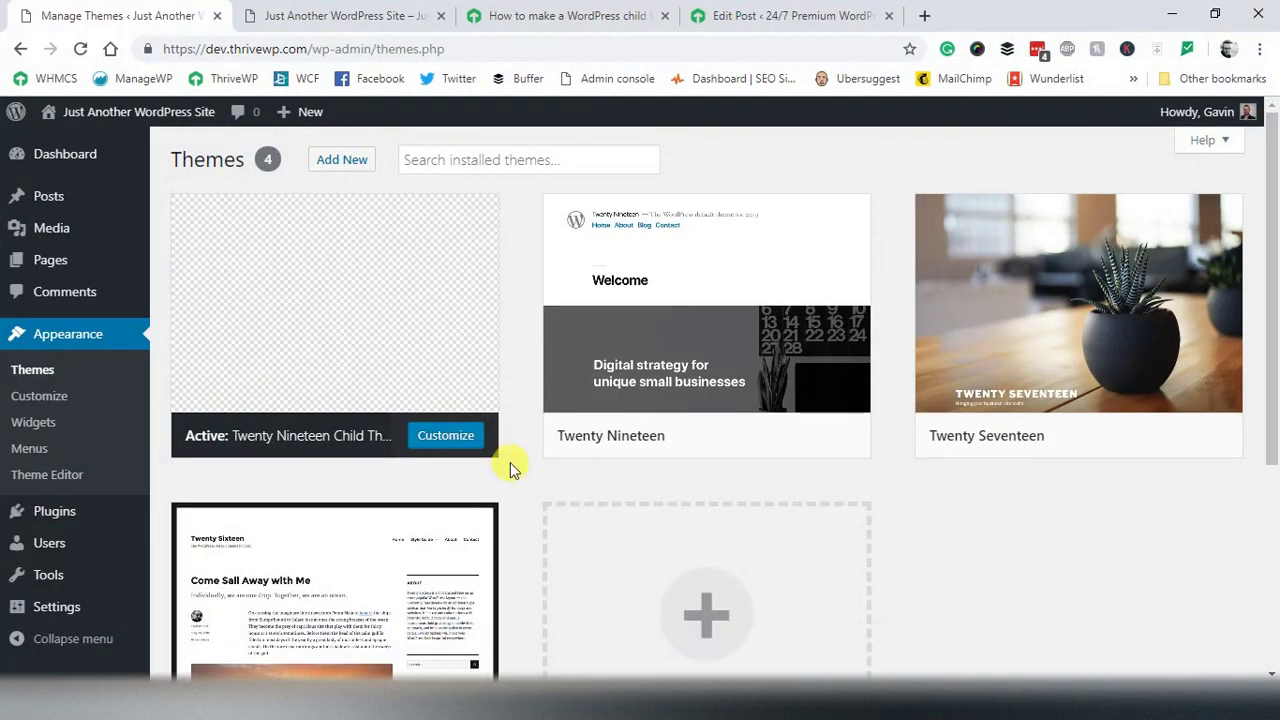
{"action": "left_click", "coordinate": [592, 711]}
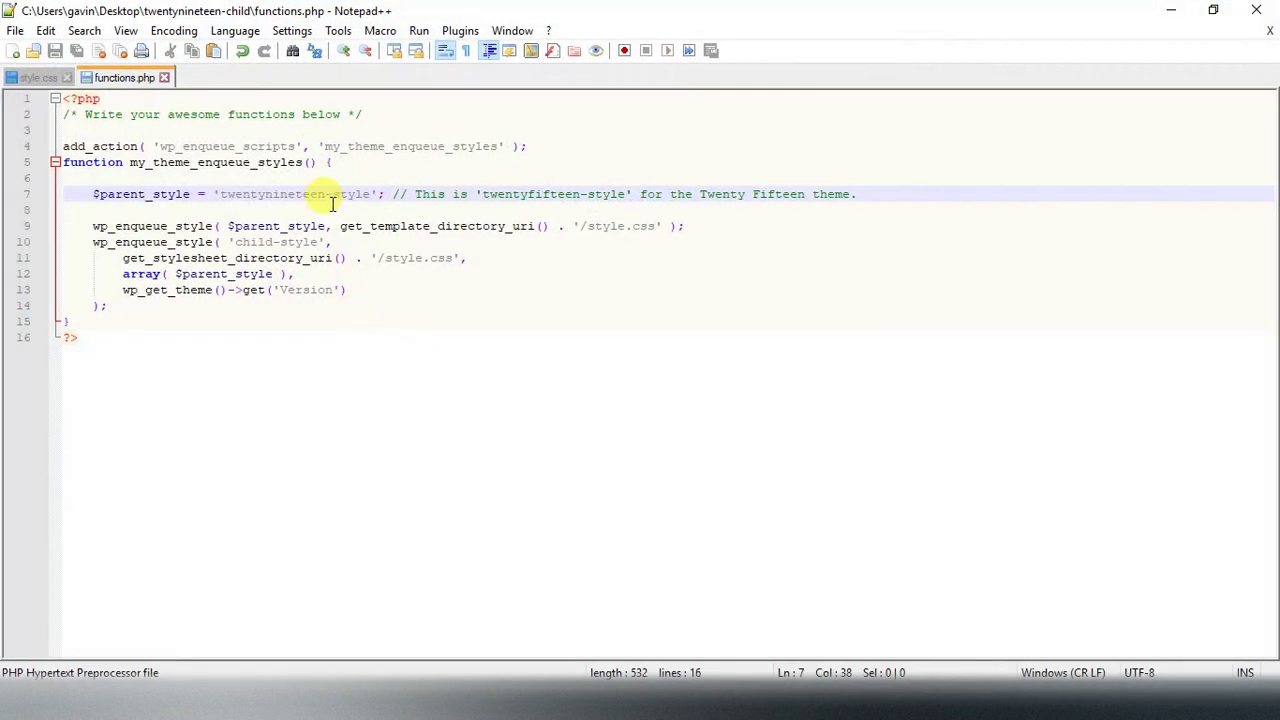
{"action": "mouse_move", "coordinate": [64, 99]}
{"action": "left_mouse_down"}
{"action": "mouse_move", "coordinate": [371, 271]}
{"action": "mouse_move", "coordinate": [353, 340]}
{"action": "mouse_move", "coordinate": [215, 270]}
{"action": "mouse_move", "coordinate": [60, 125]}
{"action": "mouse_move", "coordinate": [64, 98]}
{"action": "left_mouse_up"}
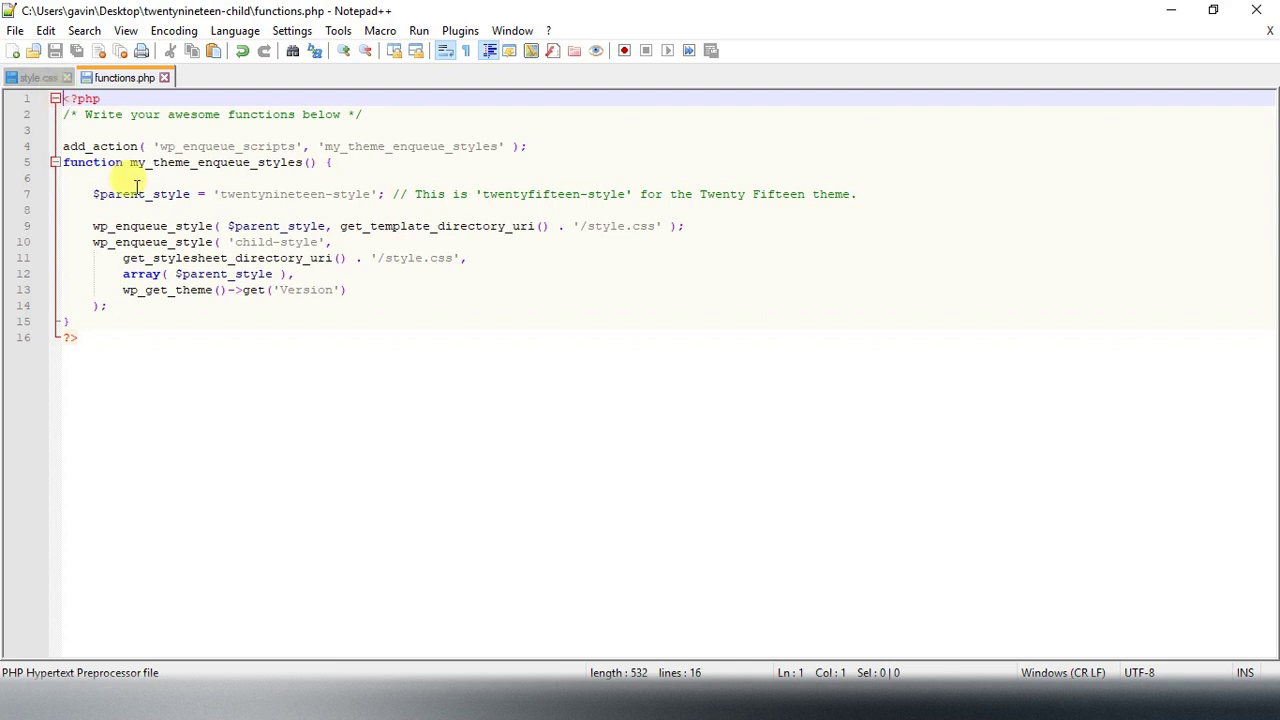
{"action": "left_click_drag", "start_coordinate": [220, 194], "coordinate": [371, 195]}
{"action": "triple_click", "coordinate": [370, 197]}
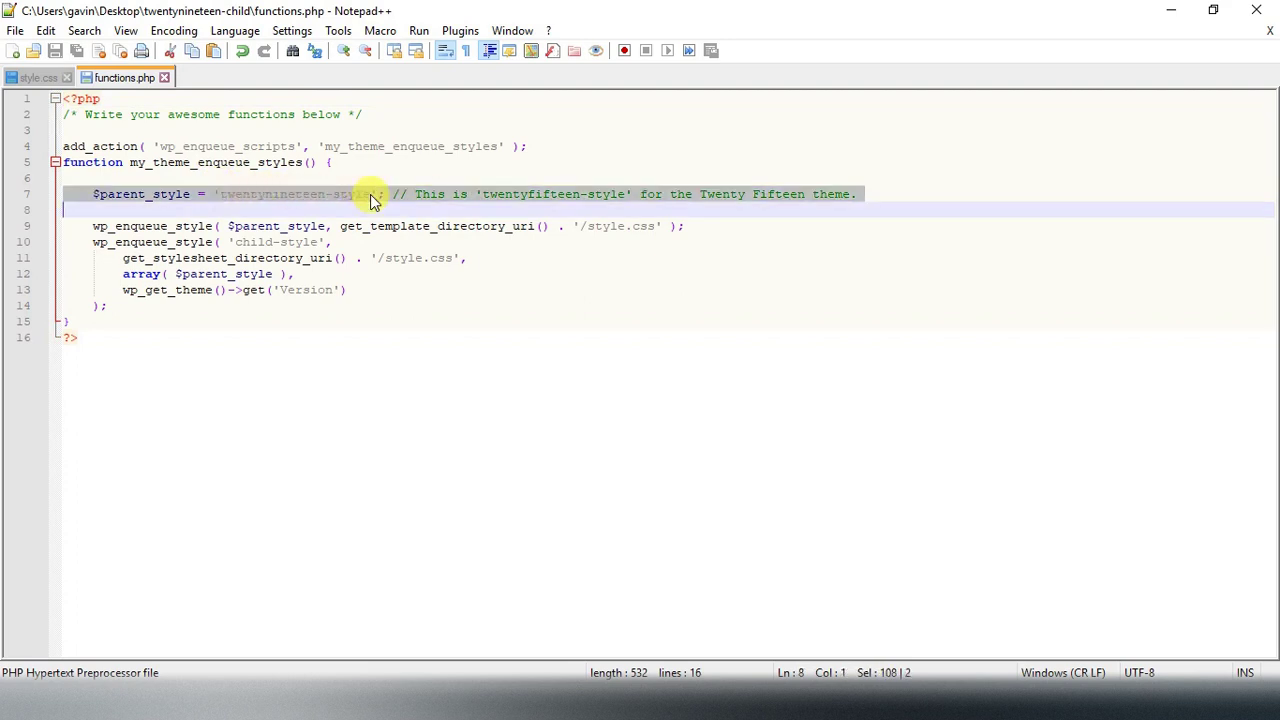
{"action": "left_click", "coordinate": [370, 197]}
{"action": "left_click", "coordinate": [36, 80]}
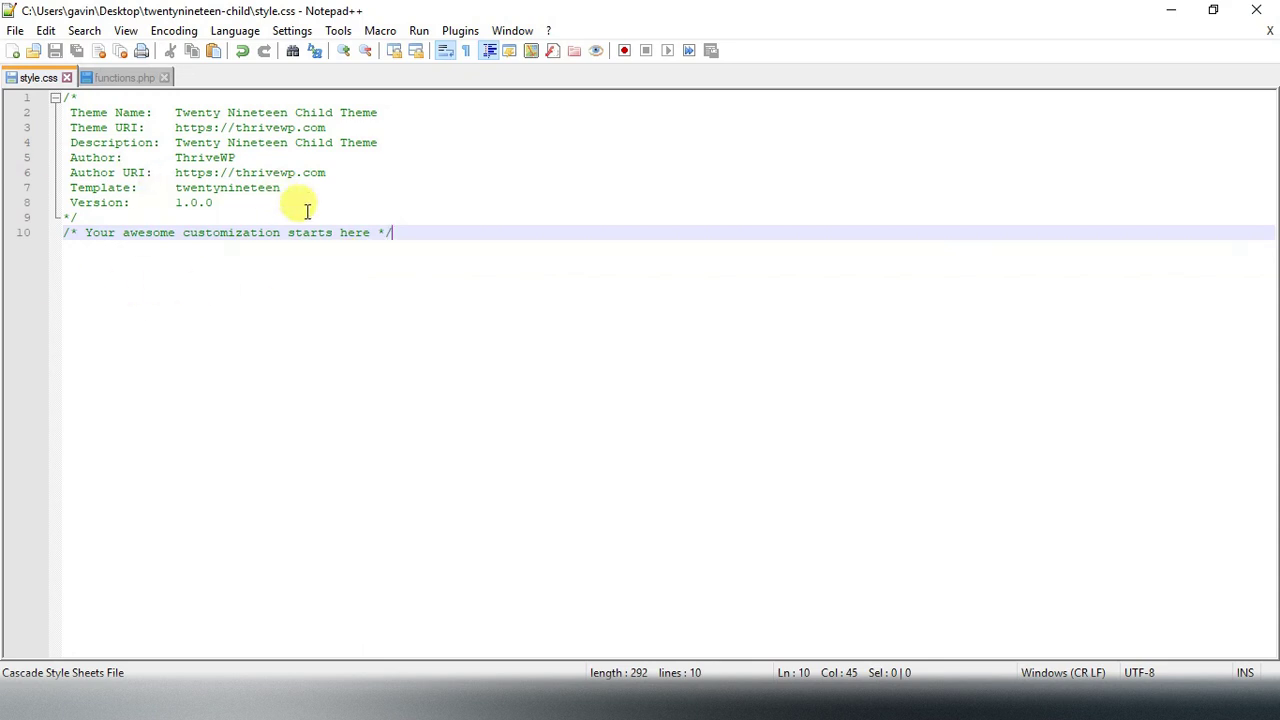
{"action": "left_click", "coordinate": [1255, 12]}
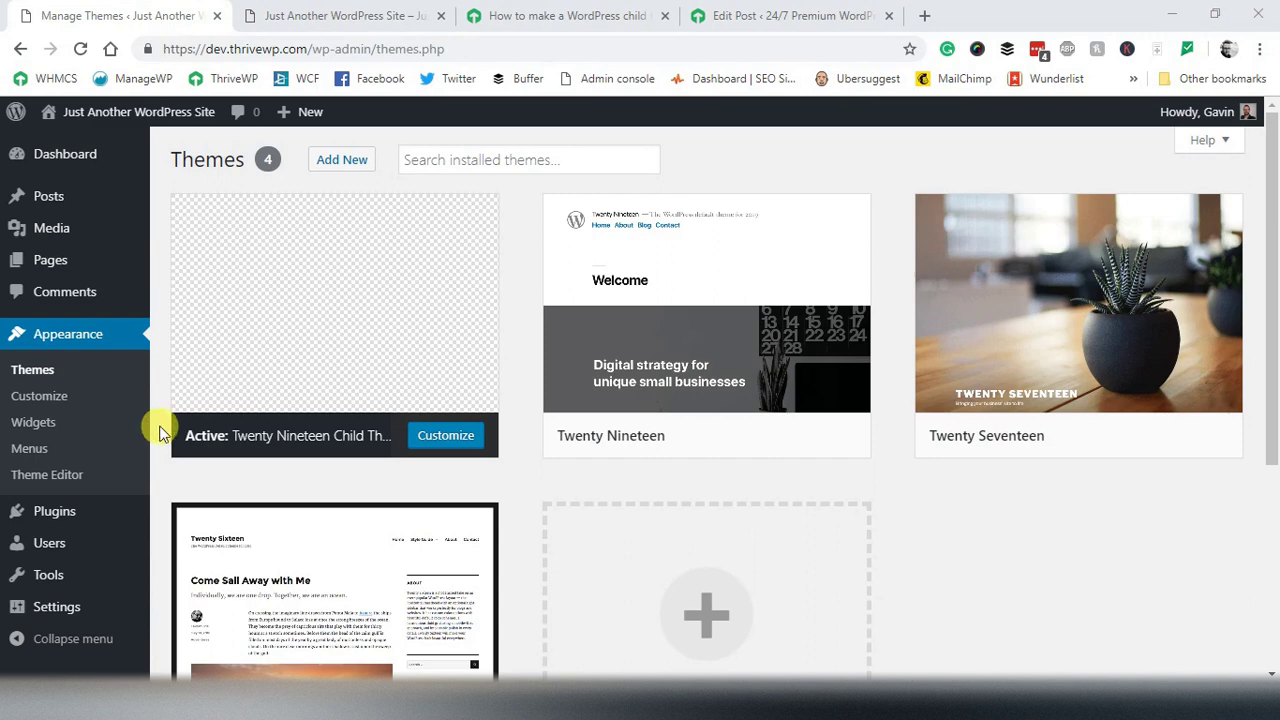
Search the WordPress plugin directory for "childify me", and install and activate the Childify Me plugin.
{"action": "left_click", "coordinate": [115, 500]}
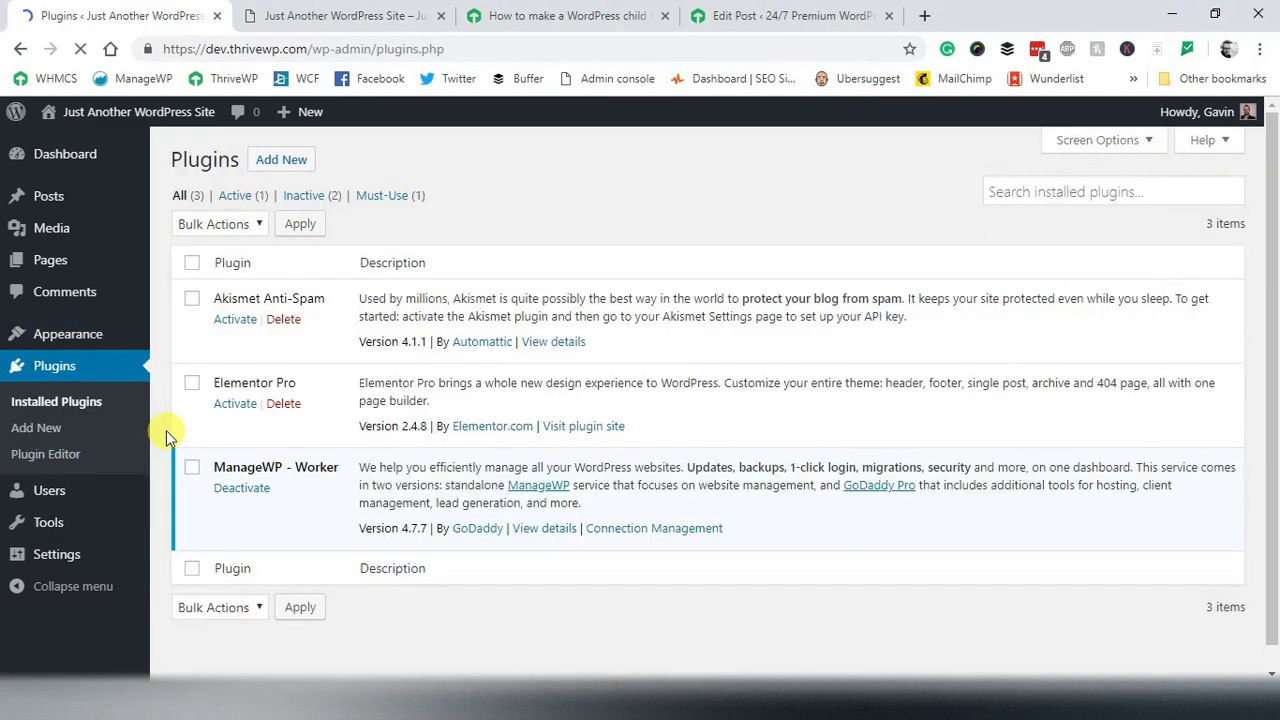
{"action": "left_click", "coordinate": [278, 159]}
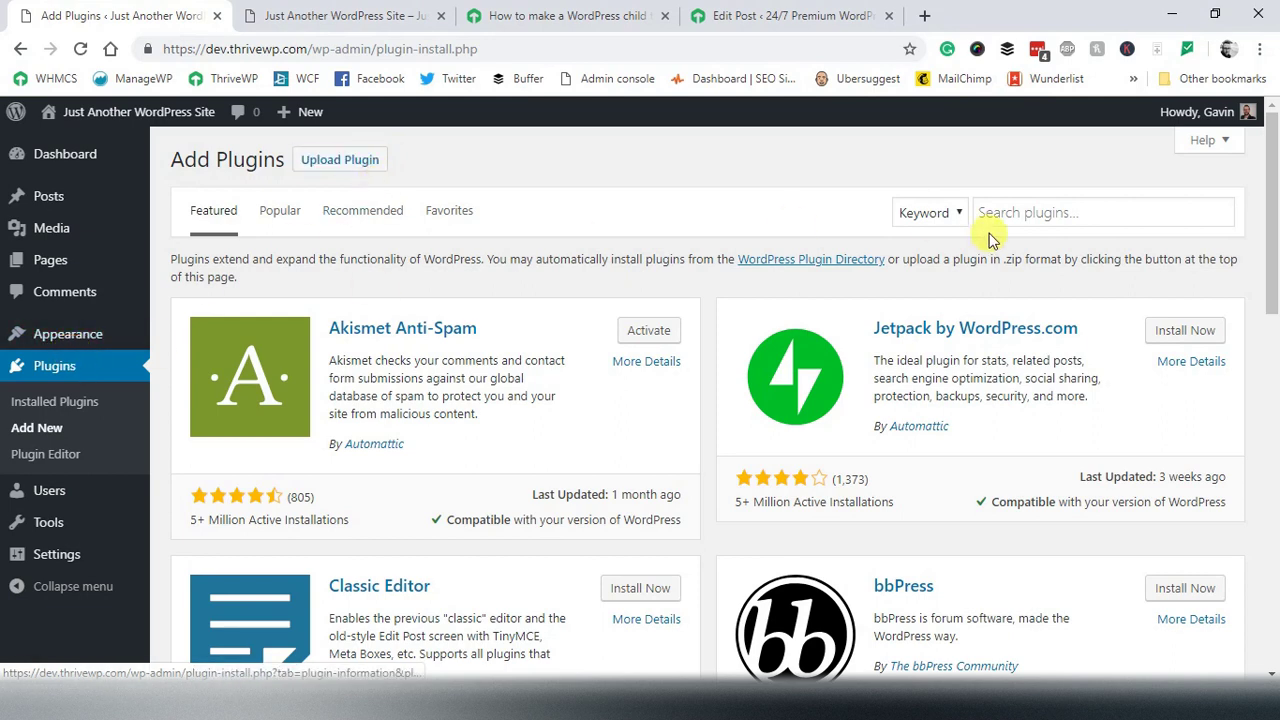
{"action": "left_click", "coordinate": [1042, 213]}
{"action": "type", "text": "chi"}
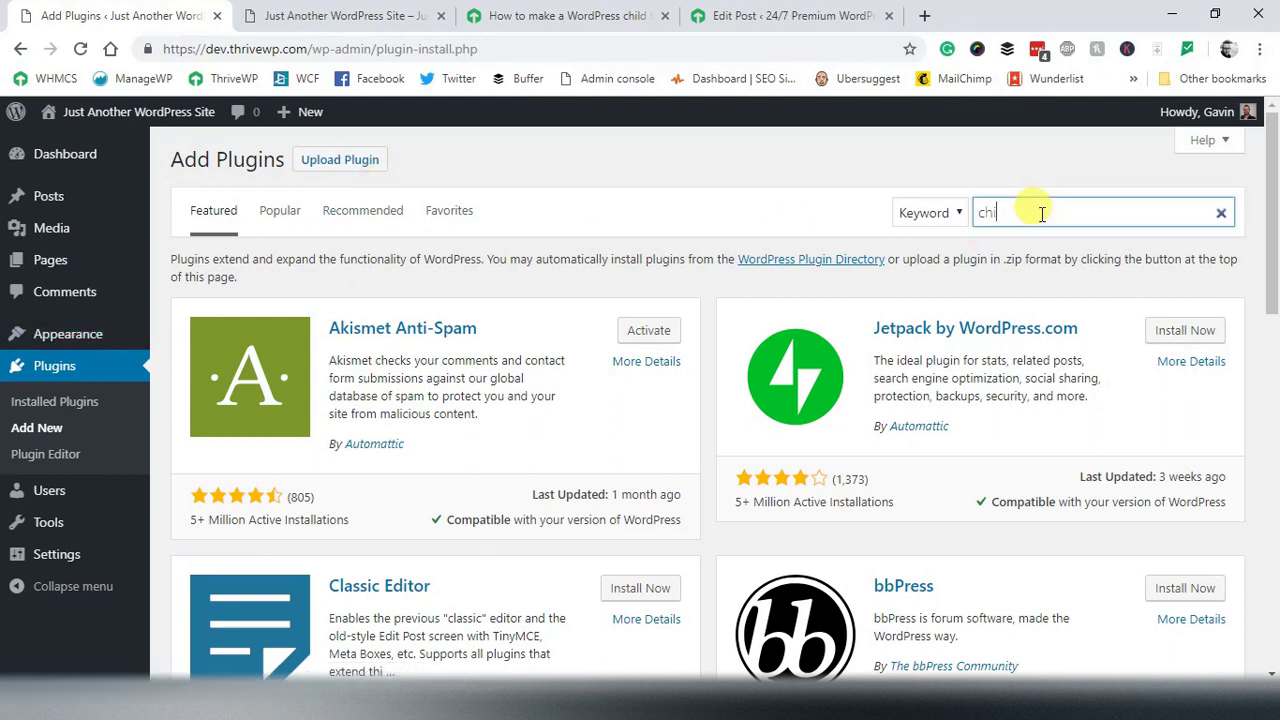
{"action": "type", "text": "ld t"}
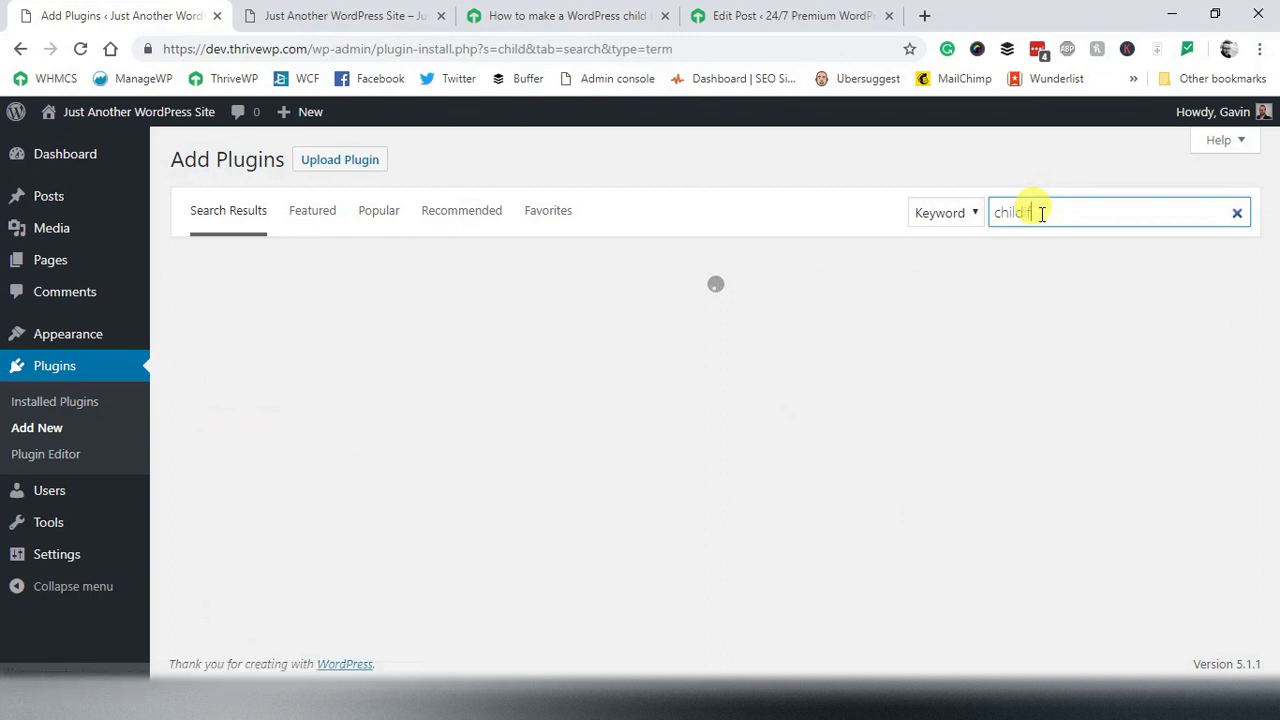
{"action": "type", "text": "y me"}
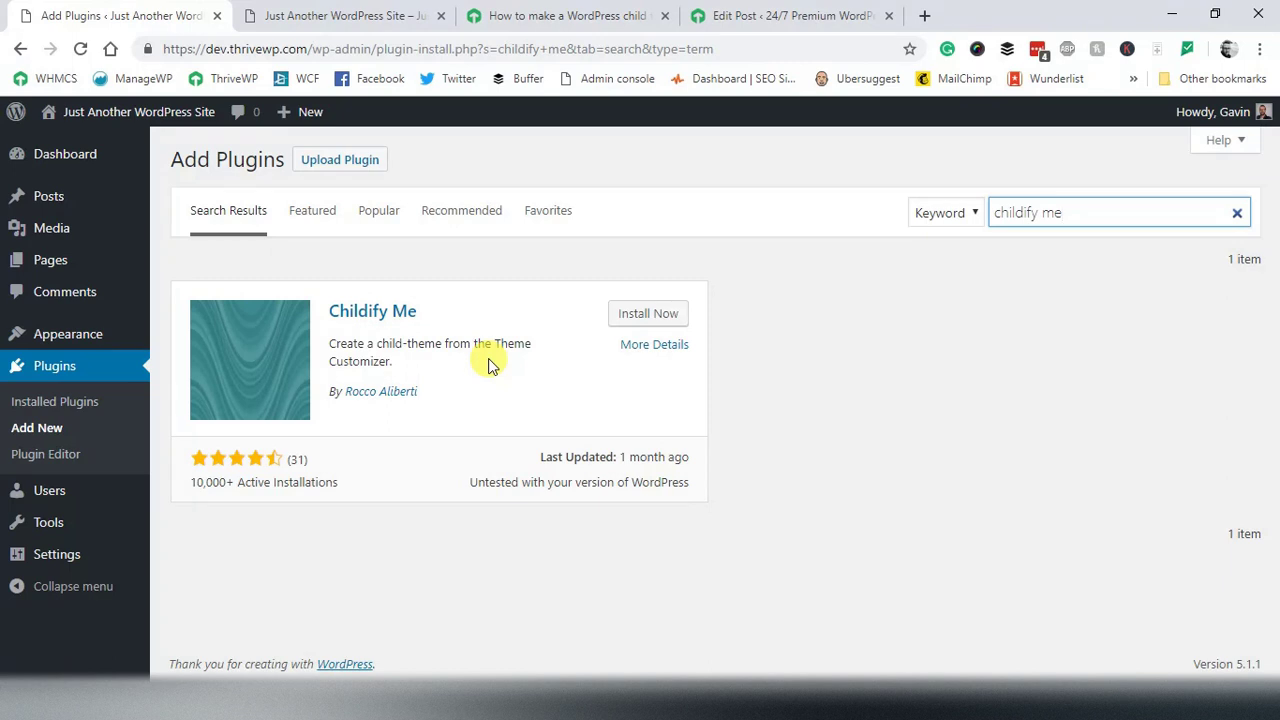
{"action": "left_click", "coordinate": [609, 314]}
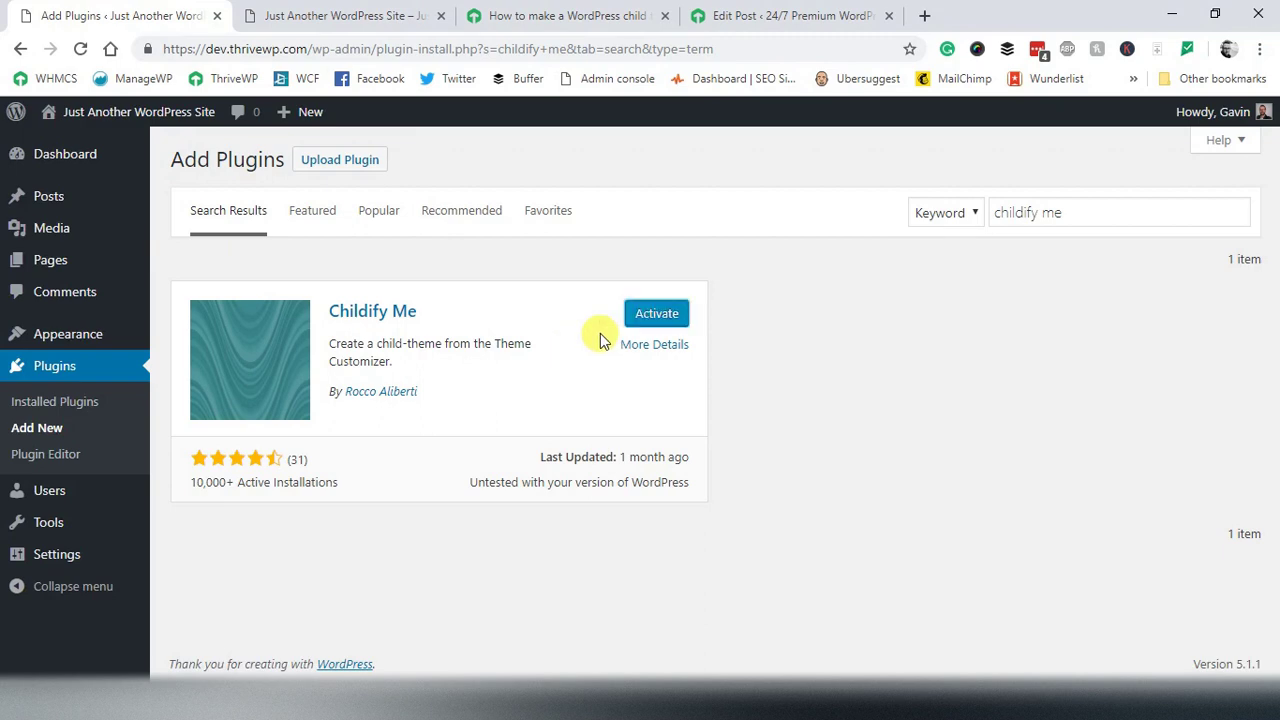
{"action": "left_click", "coordinate": [628, 316]}
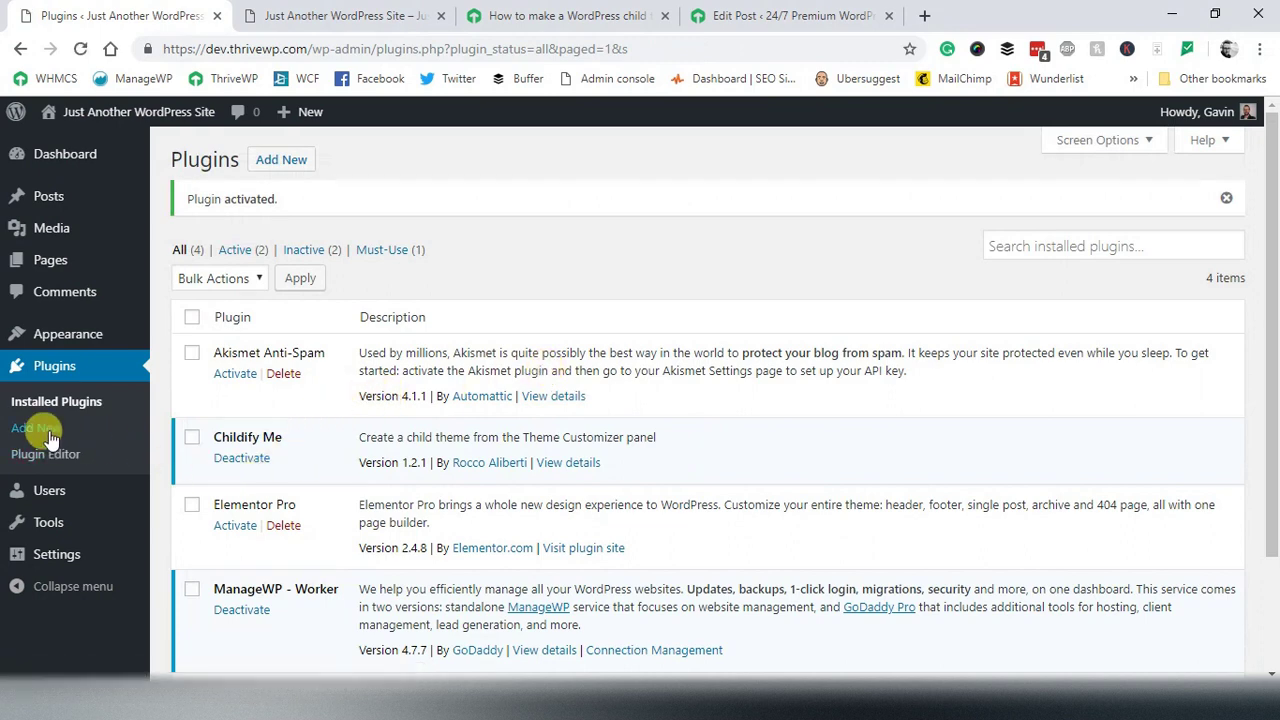
Activate the Twenty Seventeen theme from the installed themes.
{"action": "left_click", "coordinate": [88, 342]}
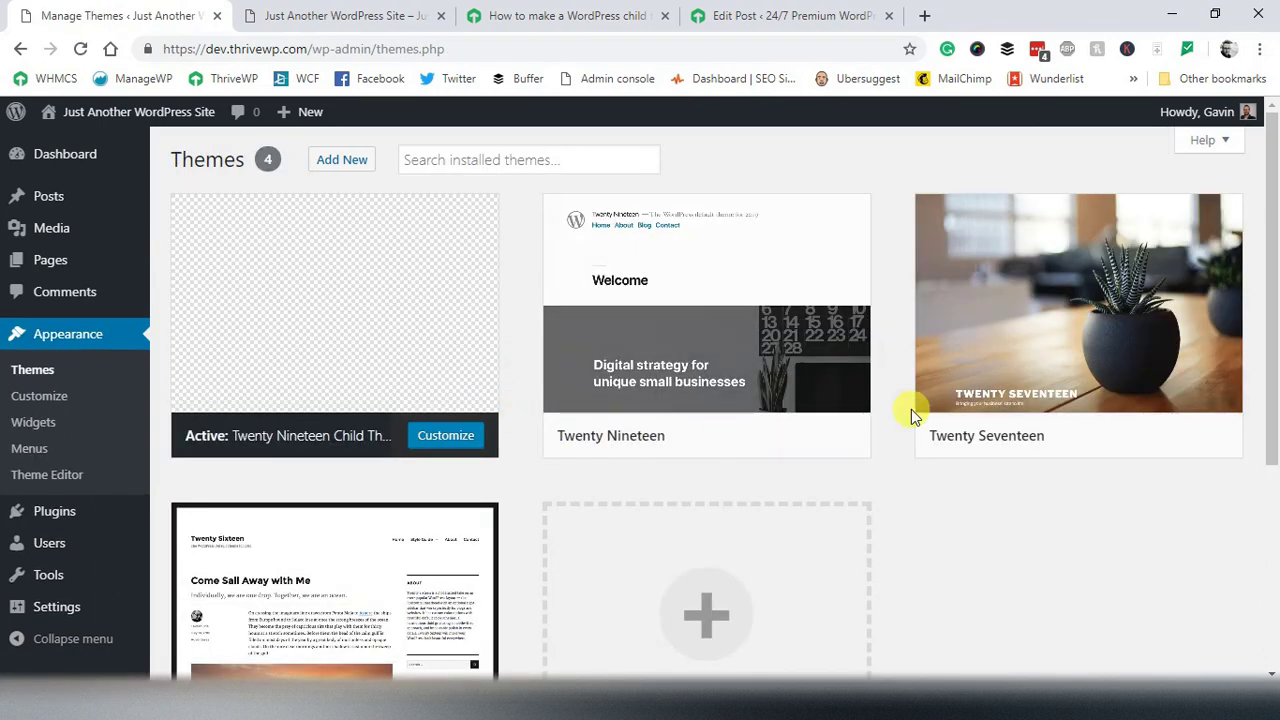
{"action": "mouse_move", "coordinate": [1091, 371]}
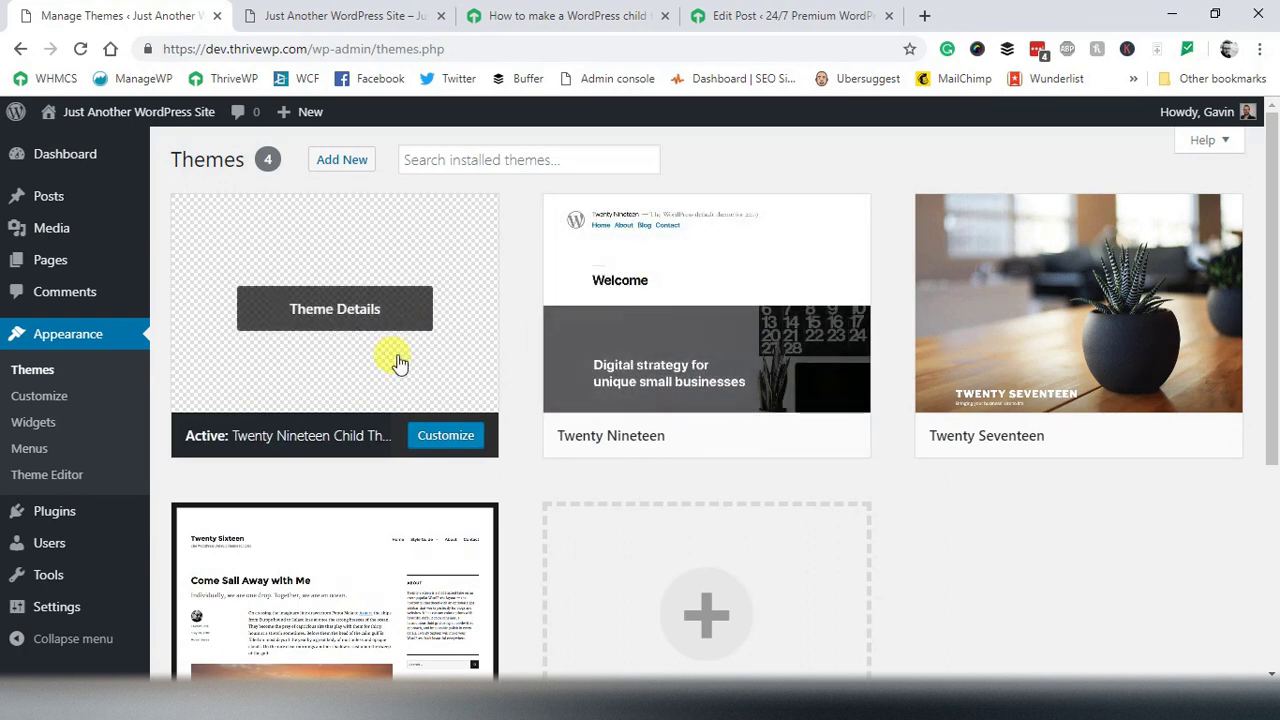
{"action": "mouse_move", "coordinate": [1174, 411]}
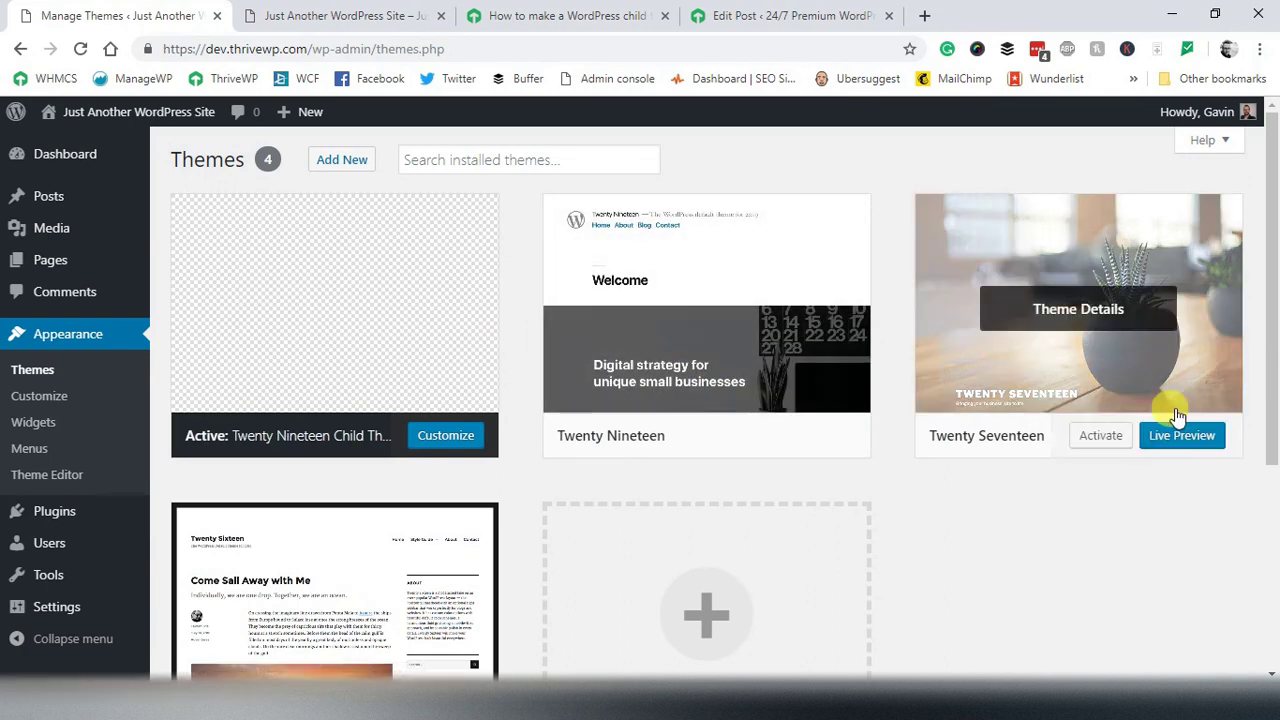
{"action": "left_click", "coordinate": [1100, 436]}
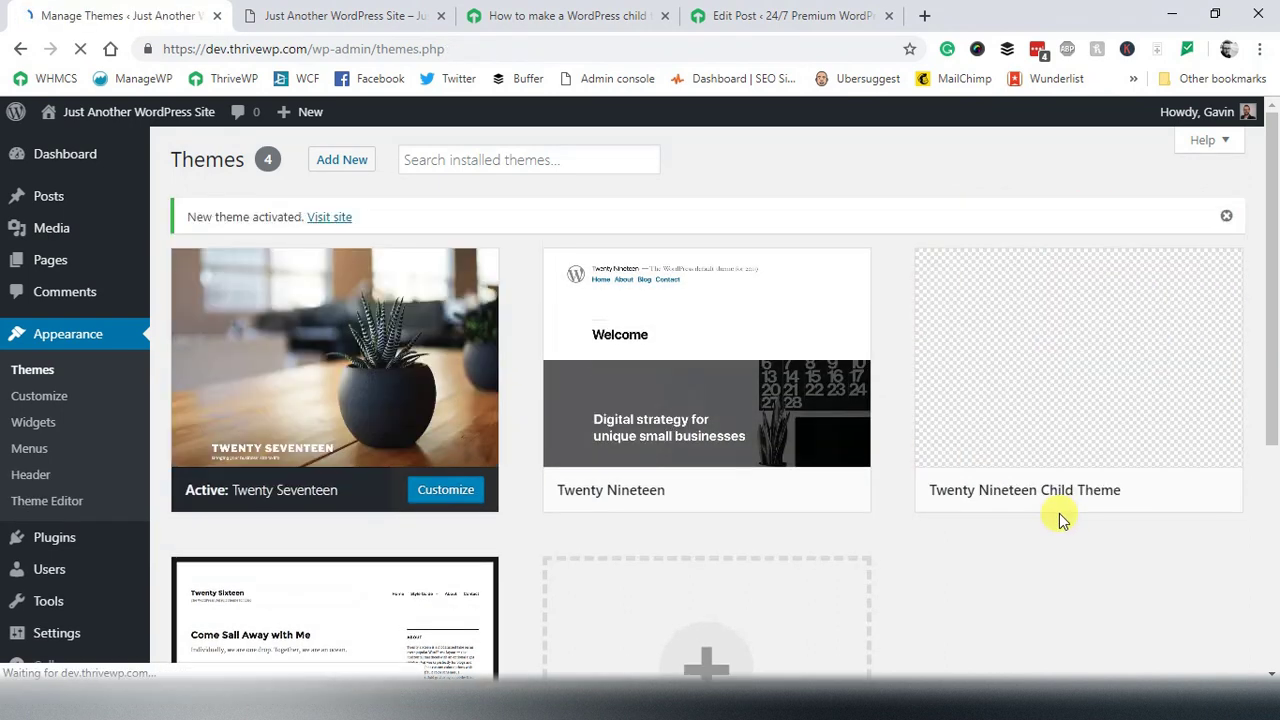
Reload the site's front end to check how the Twenty Seventeen theme looks, and return to the Themes page.
{"action": "left_click", "coordinate": [365, 18]}
{"action": "key", "text": "ctrl+shift+i"}
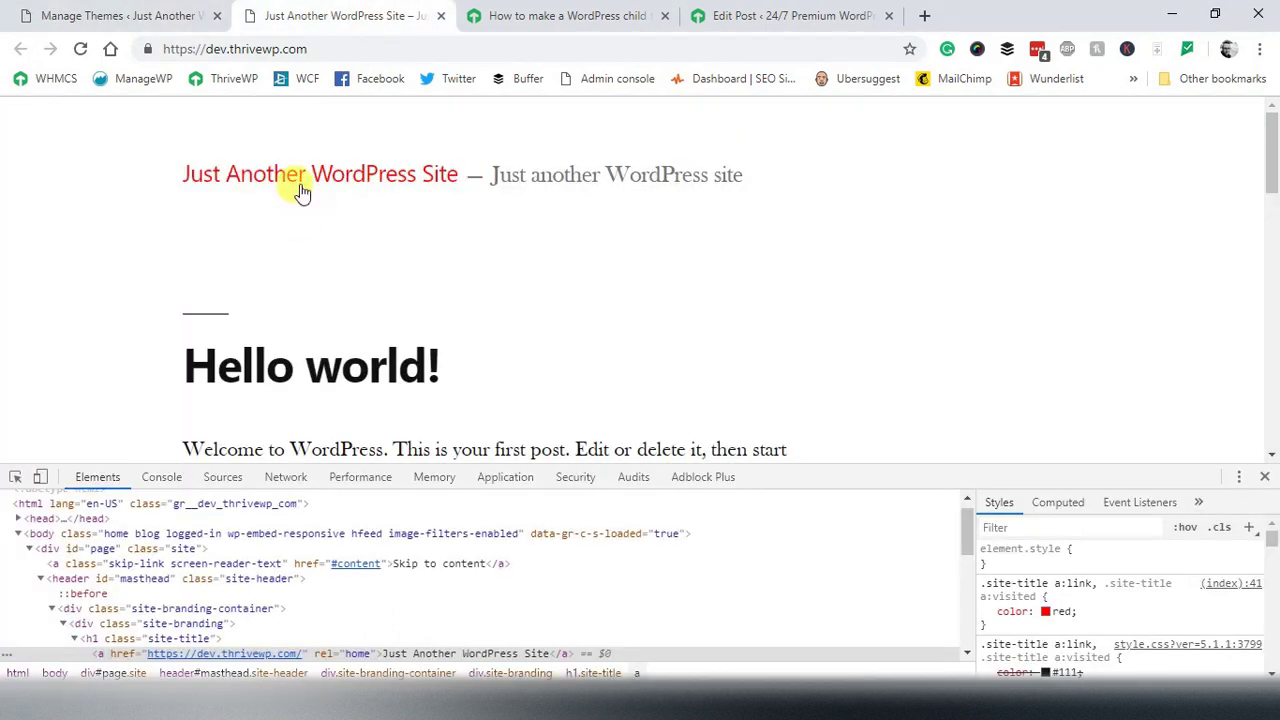
{"action": "left_click", "coordinate": [300, 186]}
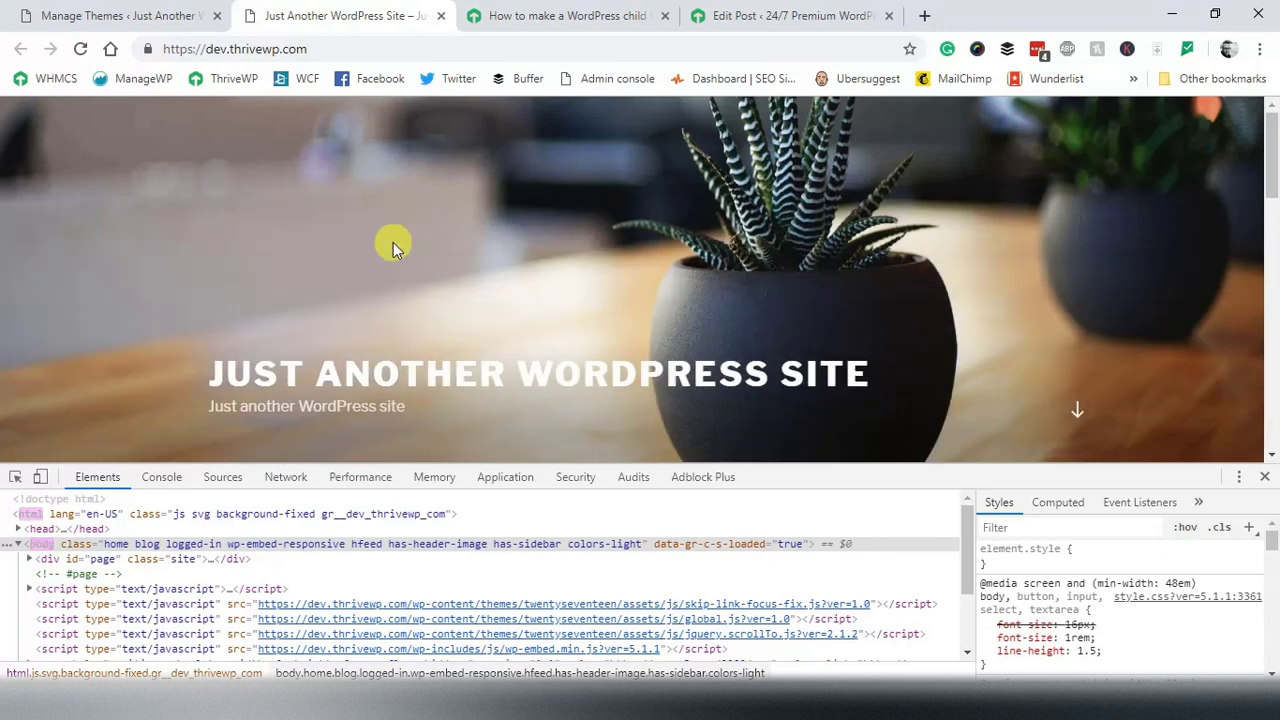
{"action": "key", "text": "ctrl+shift+Tab"}
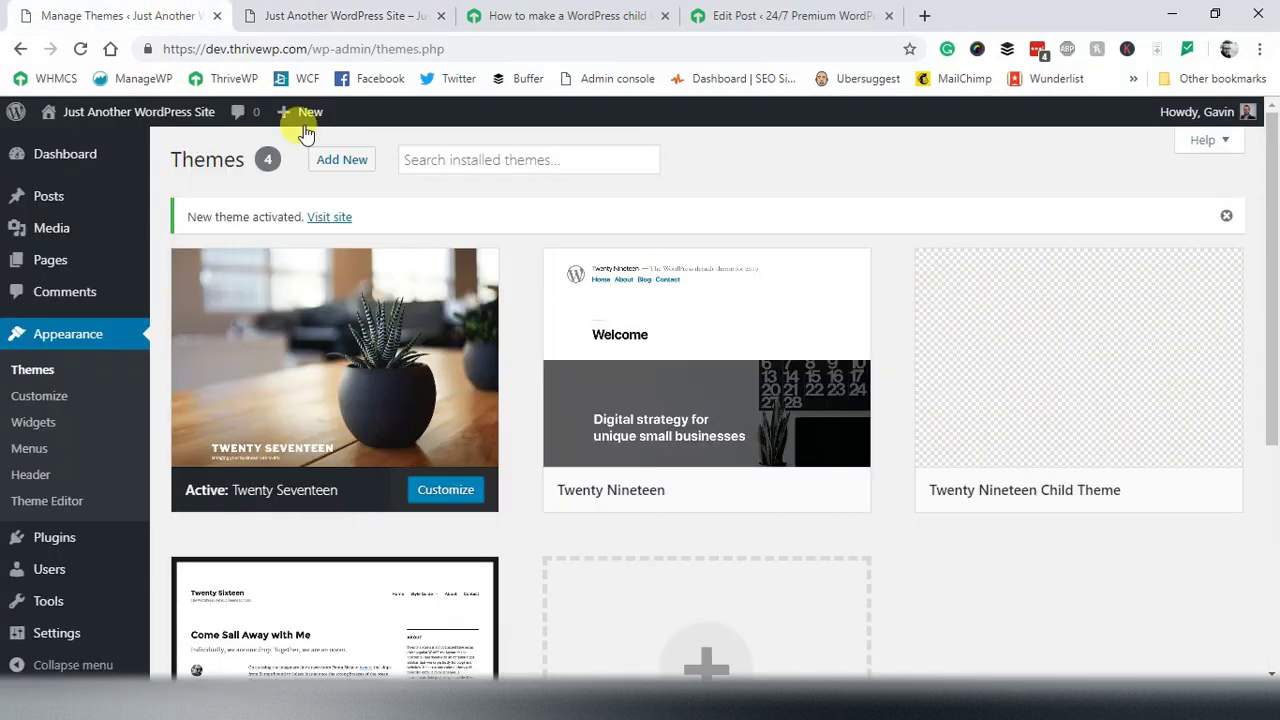
Create a child theme named "Twenty Seventeen Child" with Childify Me in the Customizer, and activate and publish it.
{"action": "left_click", "coordinate": [430, 492]}
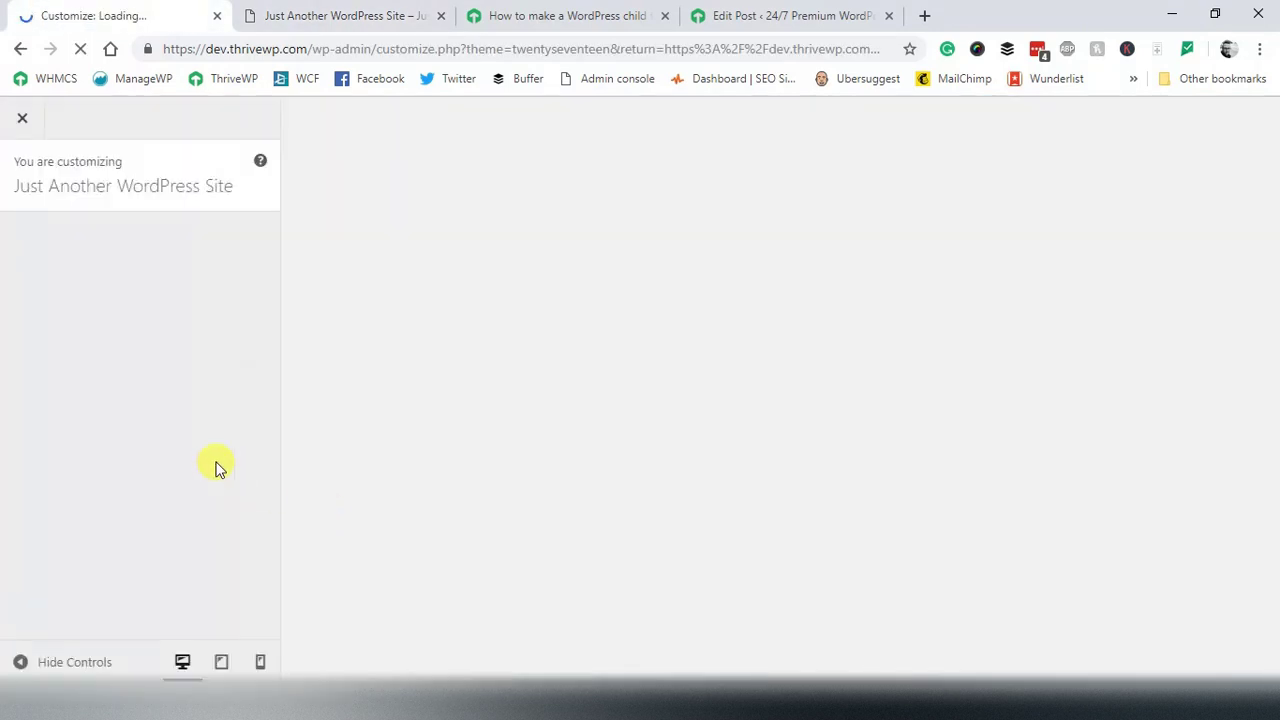
{"action": "scroll", "coordinate": [189, 471], "scroll_direction": "down", "scroll_amount": 2}
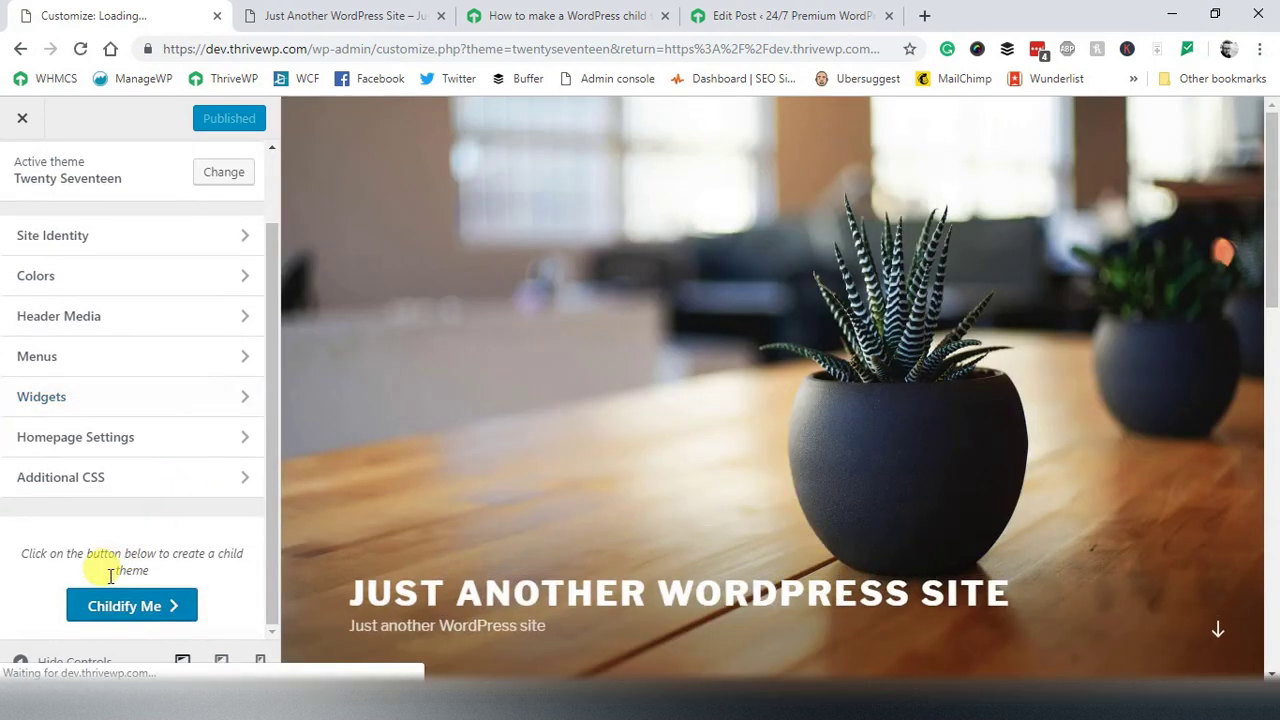
{"action": "left_click", "coordinate": [121, 609]}
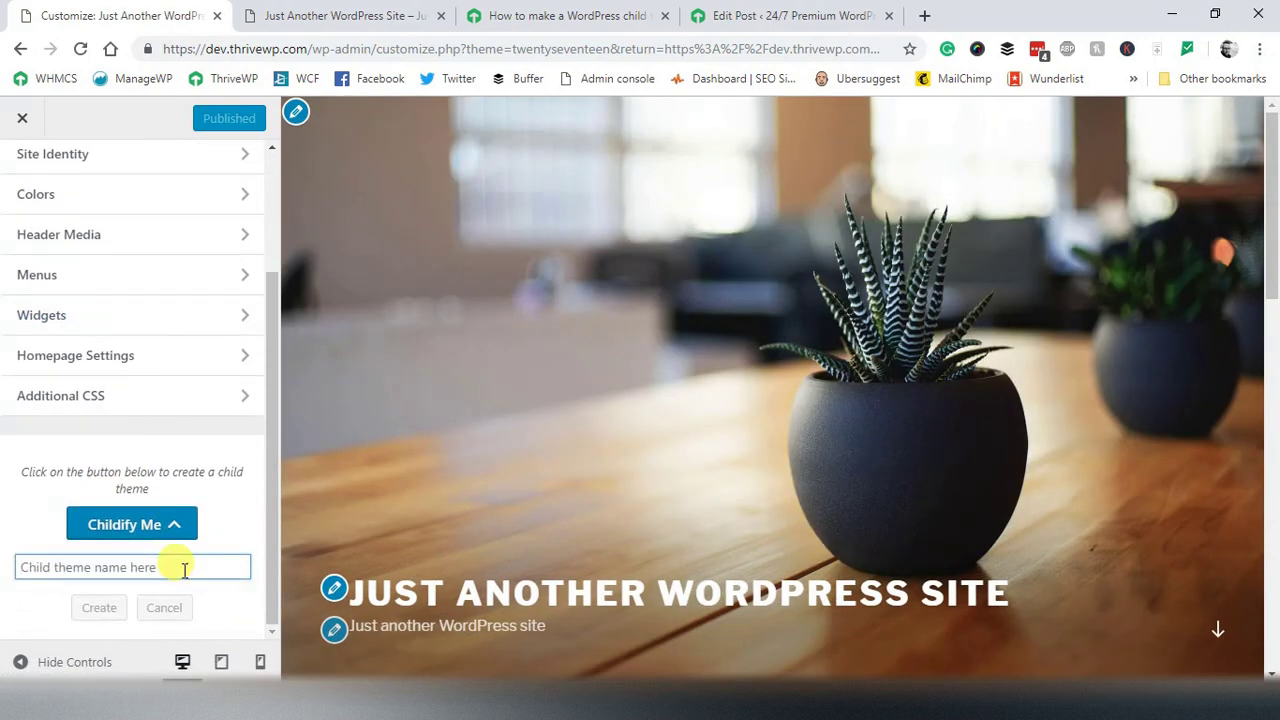
{"action": "type", "text": "Twenty Seventeen Child"}
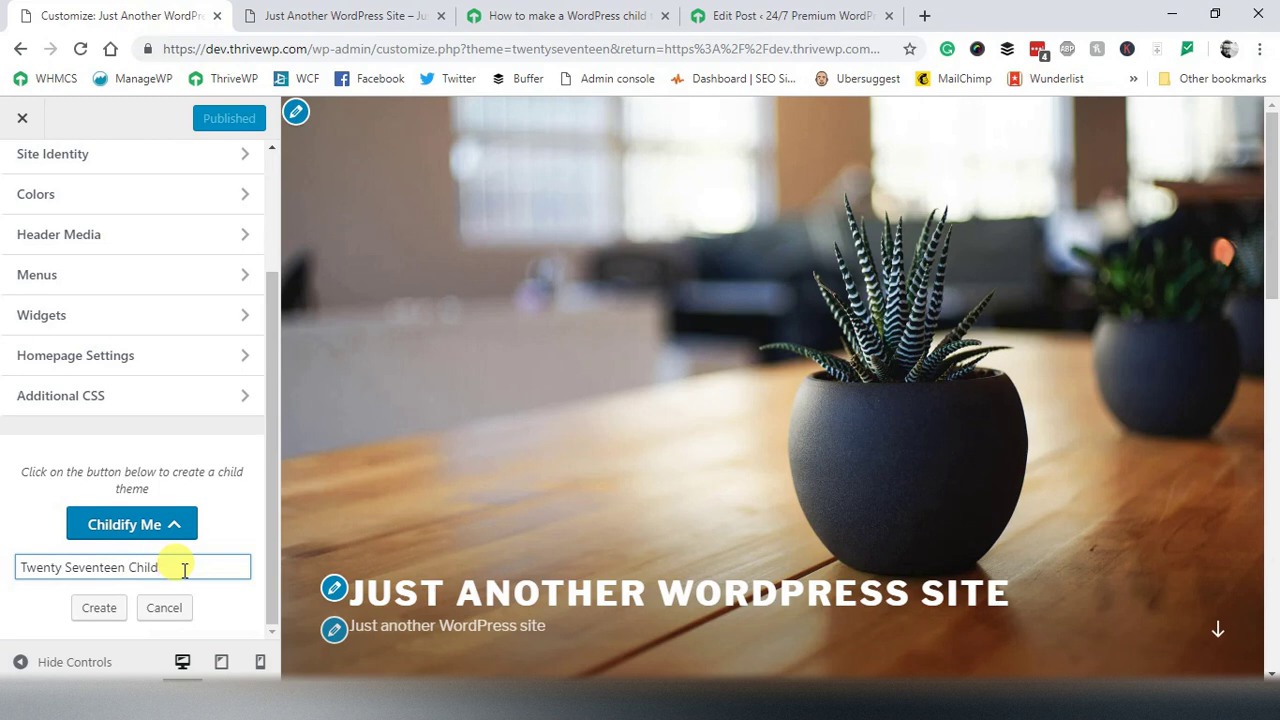
{"action": "left_click", "coordinate": [89, 612]}
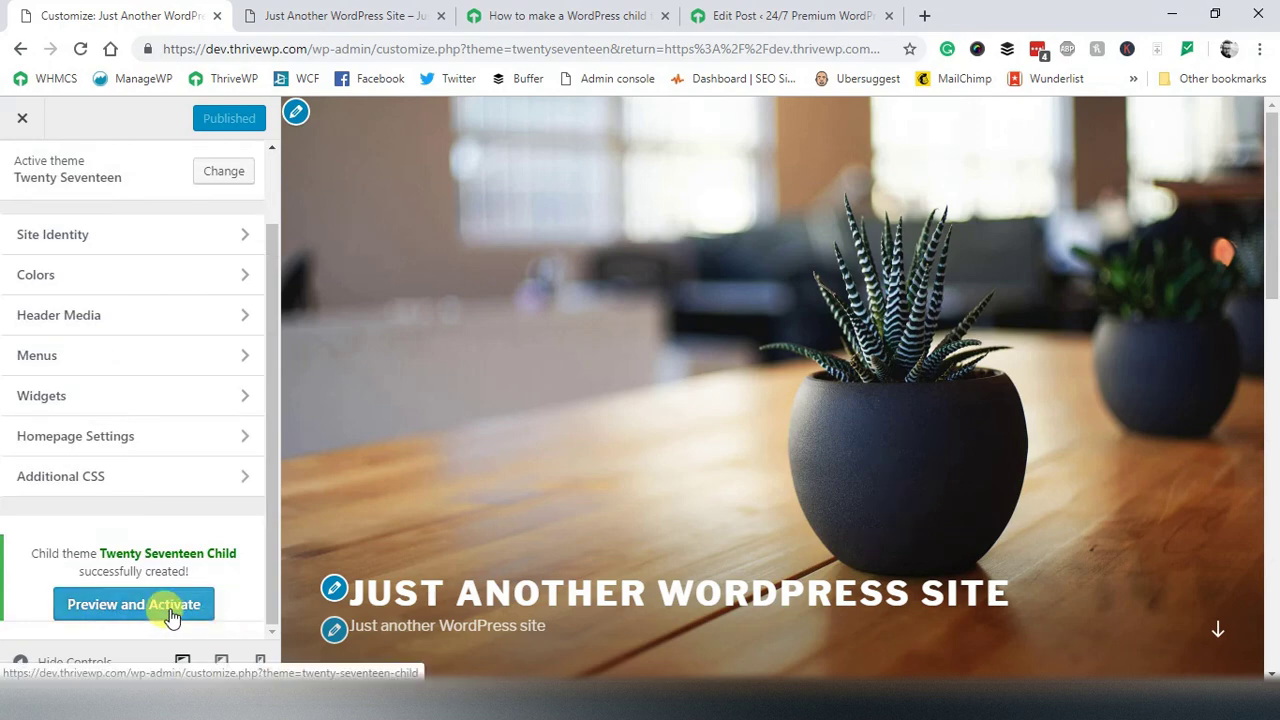
{"action": "left_click", "coordinate": [205, 604]}
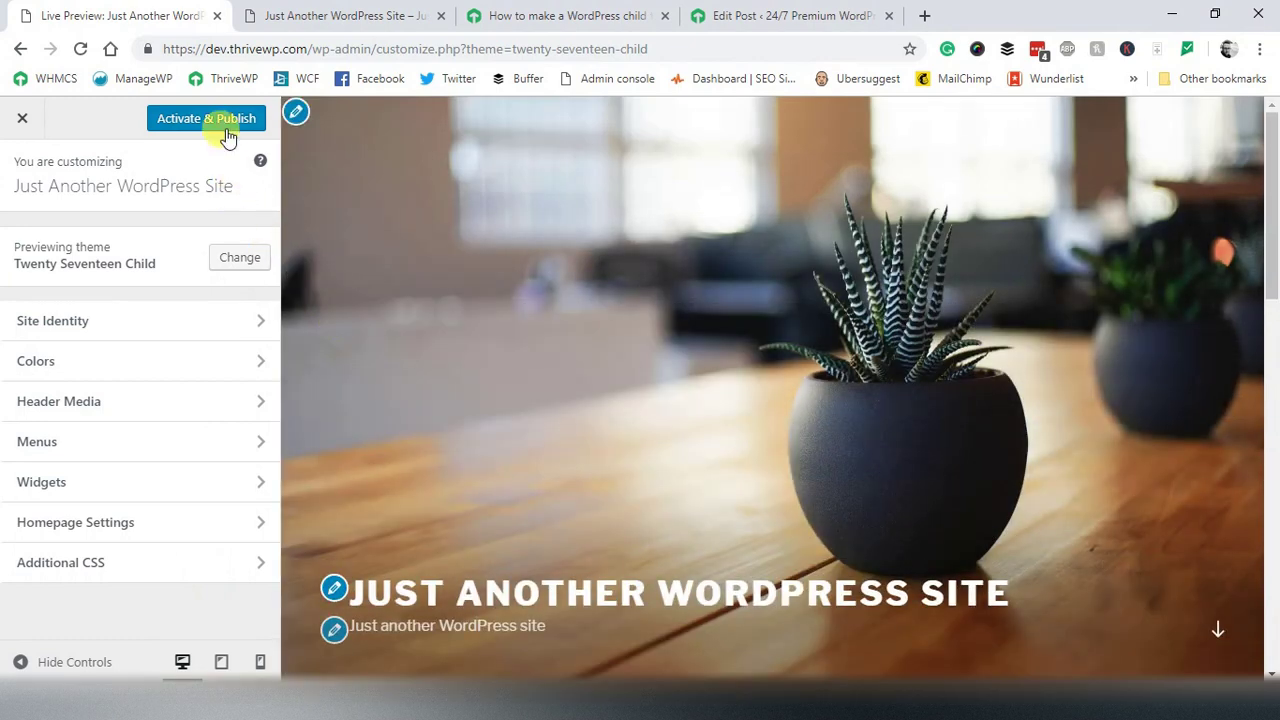
{"action": "left_click", "coordinate": [222, 124]}
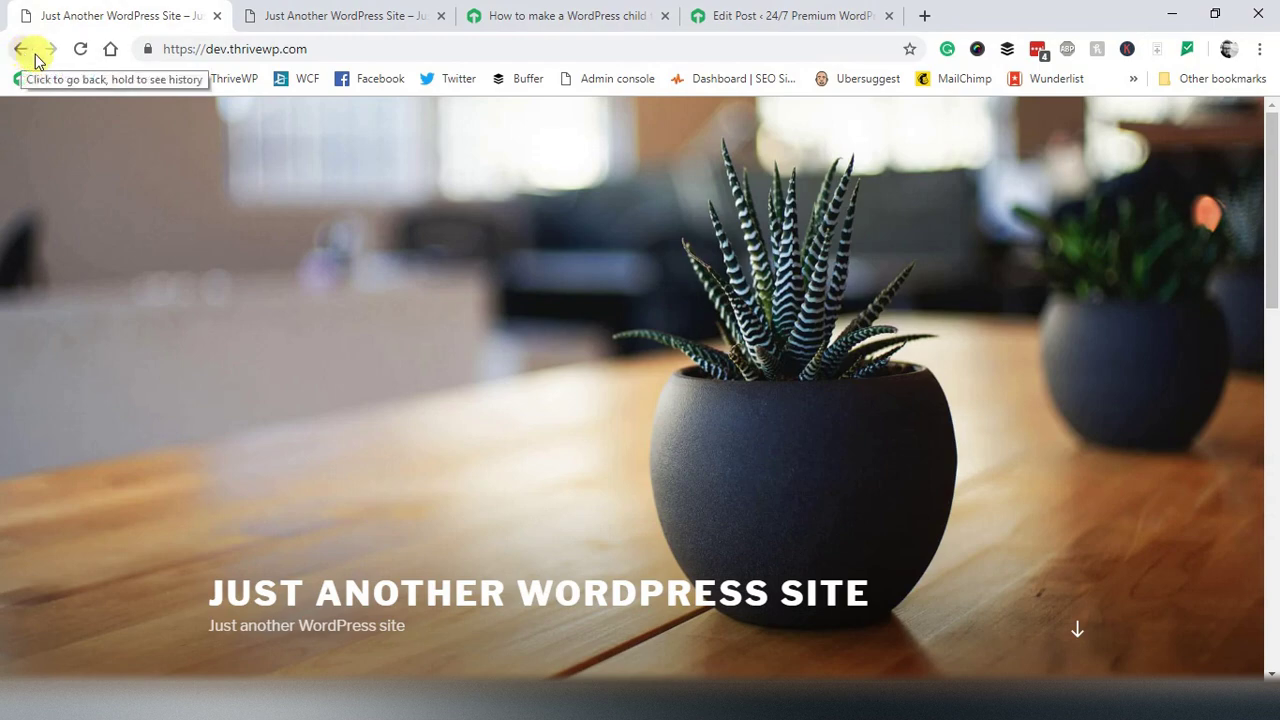
Return to the site's wp-admin dashboard and open the Themes page to check the active child theme.
{"action": "left_click", "coordinate": [338, 48]}
{"action": "left_click", "coordinate": [346, 52]}
{"action": "type", "text": "/wp-admin"}
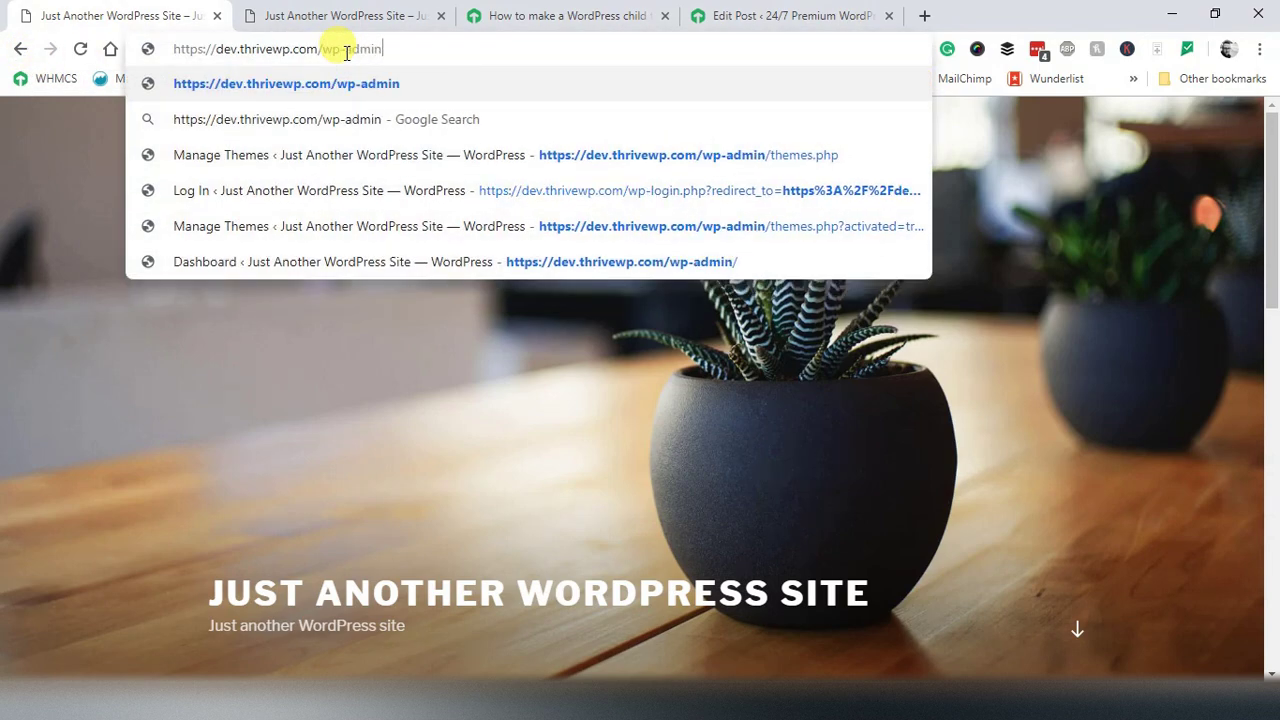
{"action": "key", "text": "Return"}
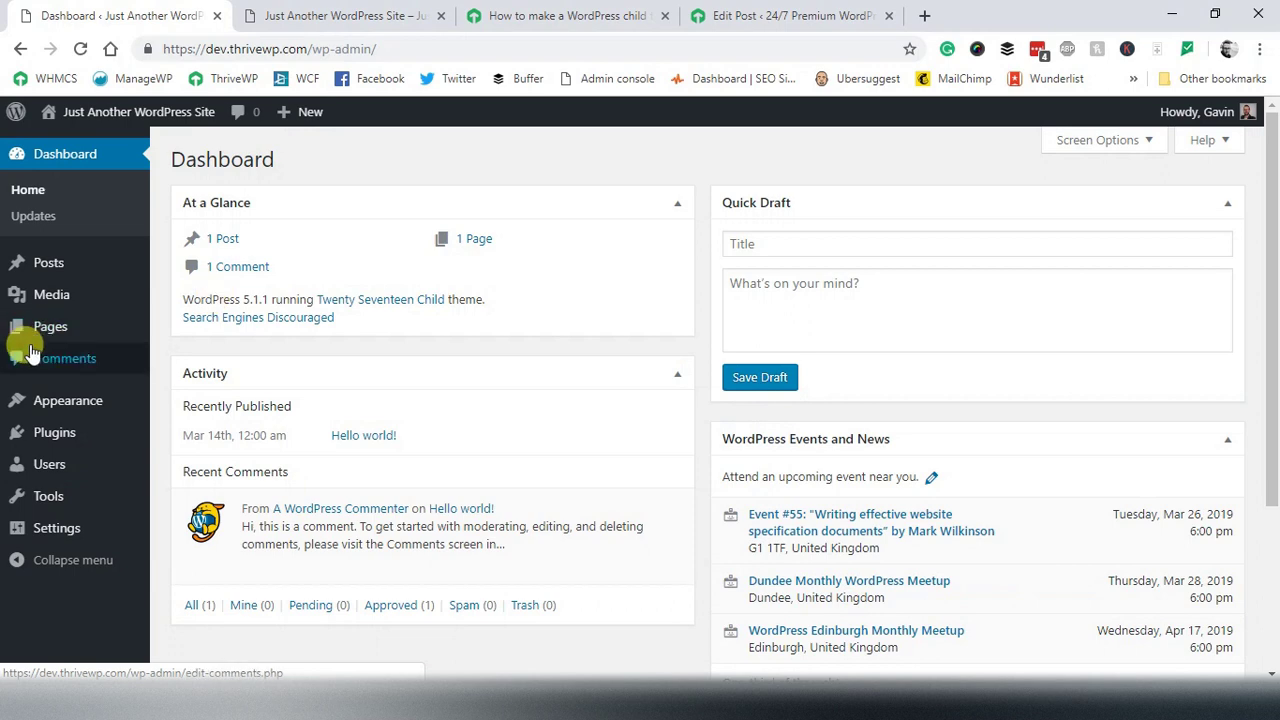
{"action": "mouse_move", "coordinate": [45, 440]}
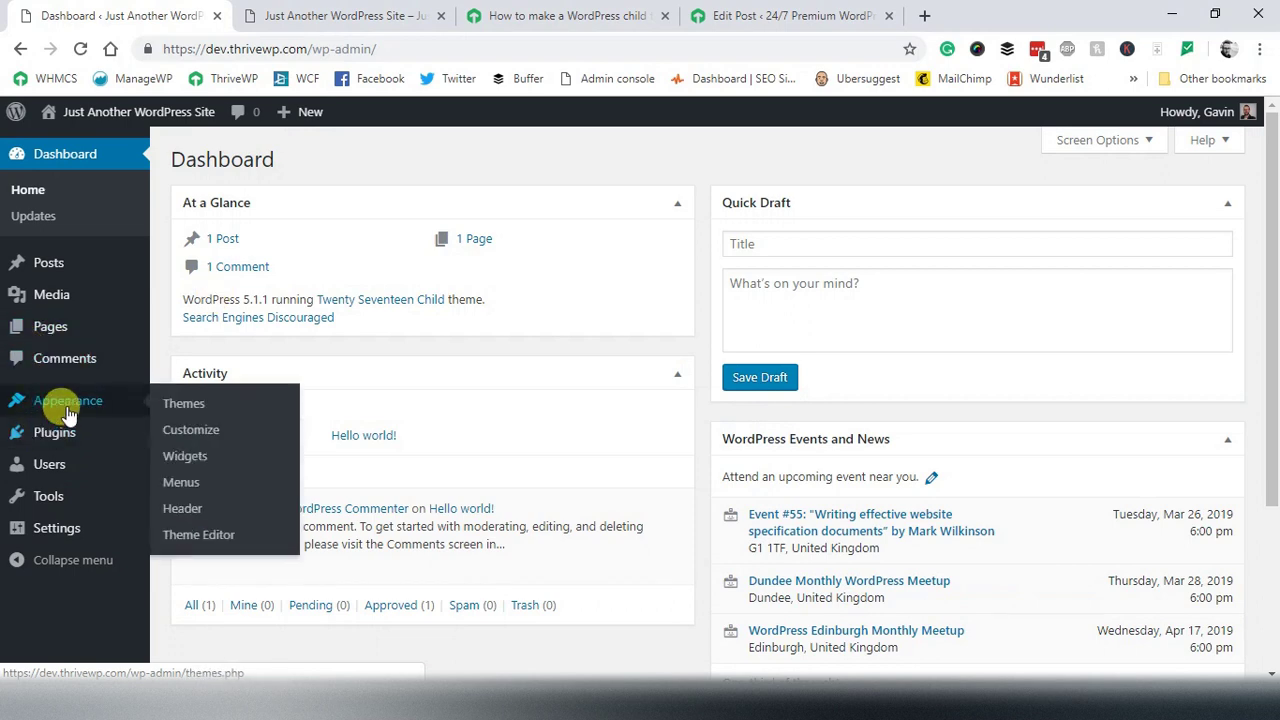
{"action": "left_click", "coordinate": [180, 401]}
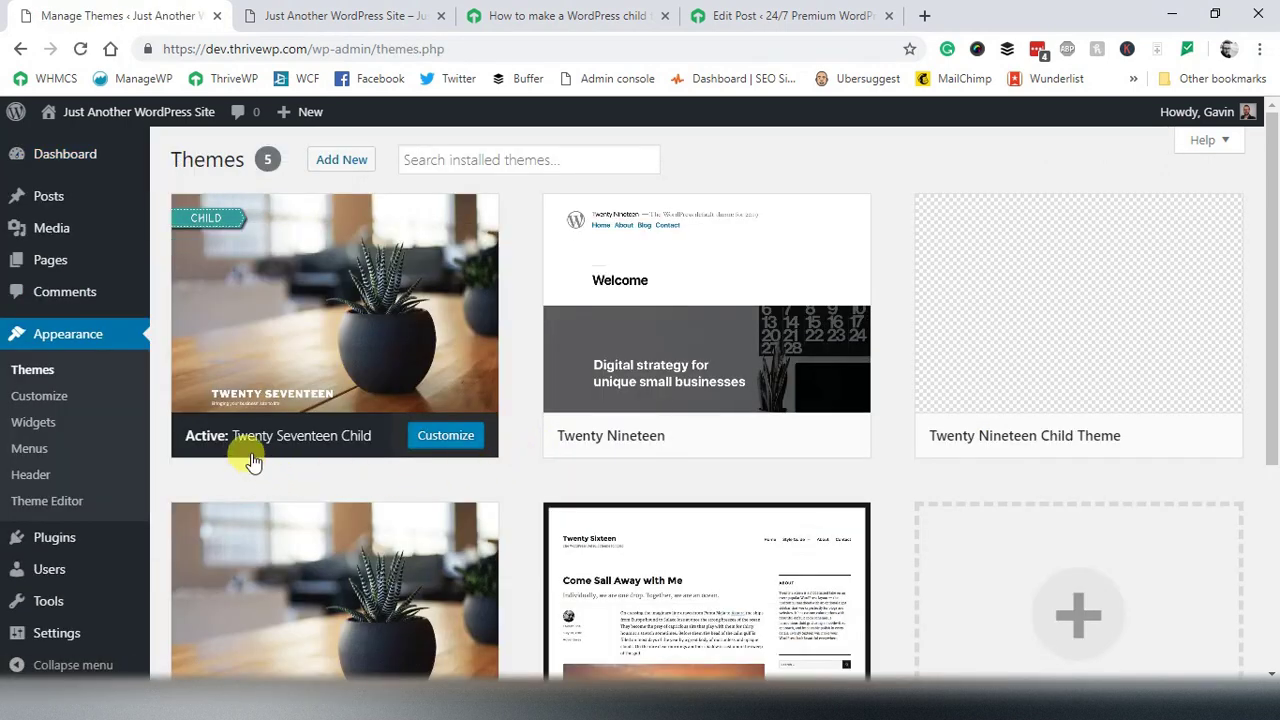
Open the Twenty Seventeen Child theme's stylesheet in the Theme Editor.
{"action": "mouse_move", "coordinate": [229, 434]}
{"action": "left_click", "coordinate": [83, 512]}
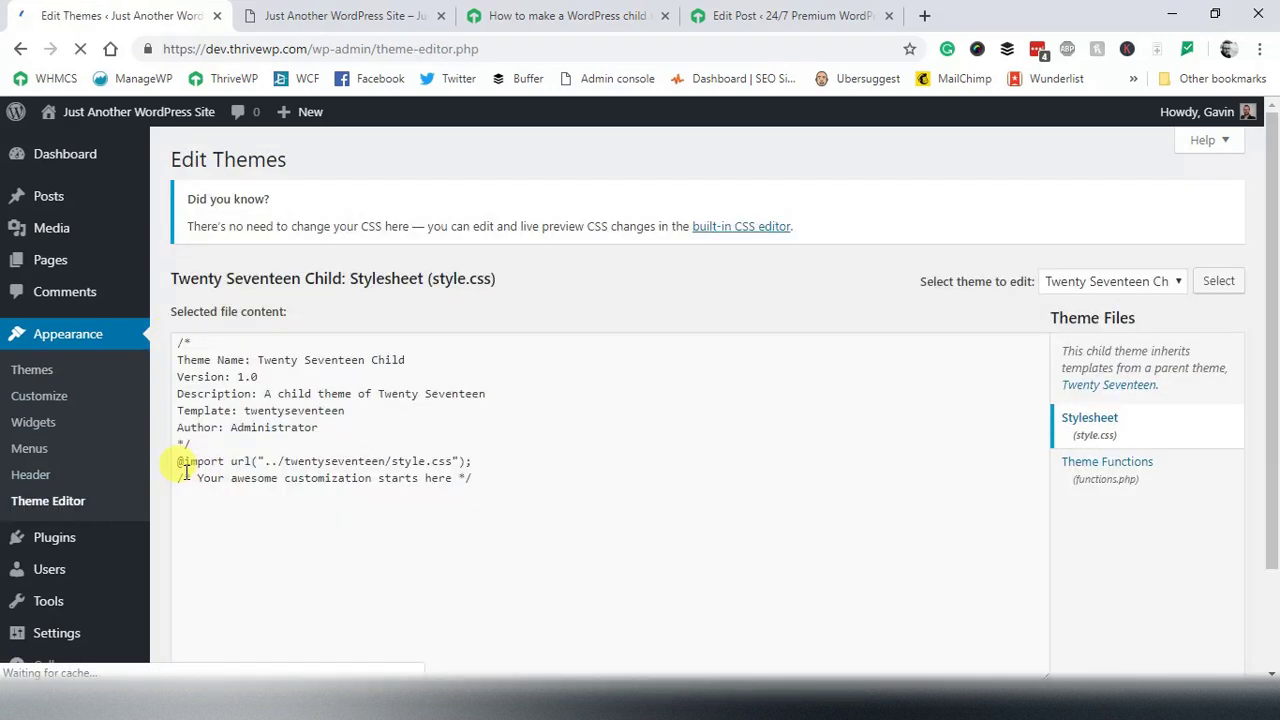
{"action": "scroll", "coordinate": [452, 477], "scroll_direction": "down", "scroll_amount": 1}
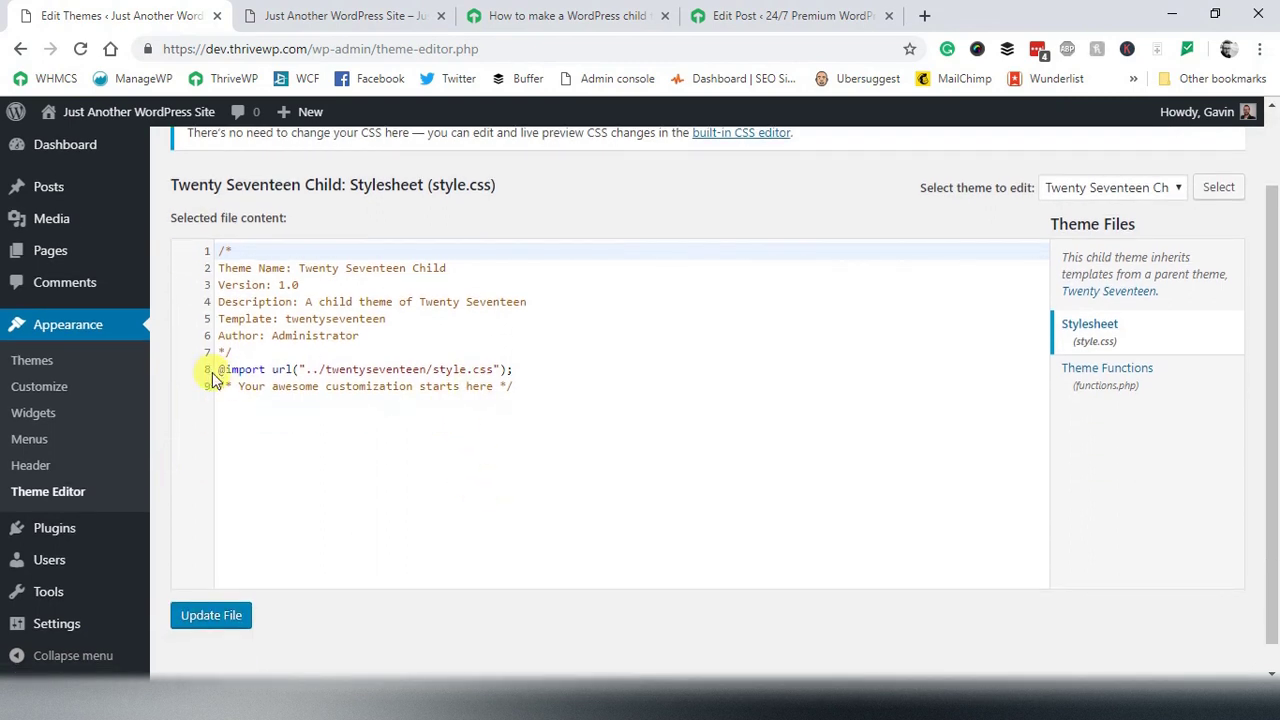
{"action": "left_click_drag", "start_coordinate": [216, 370], "coordinate": [519, 374]}
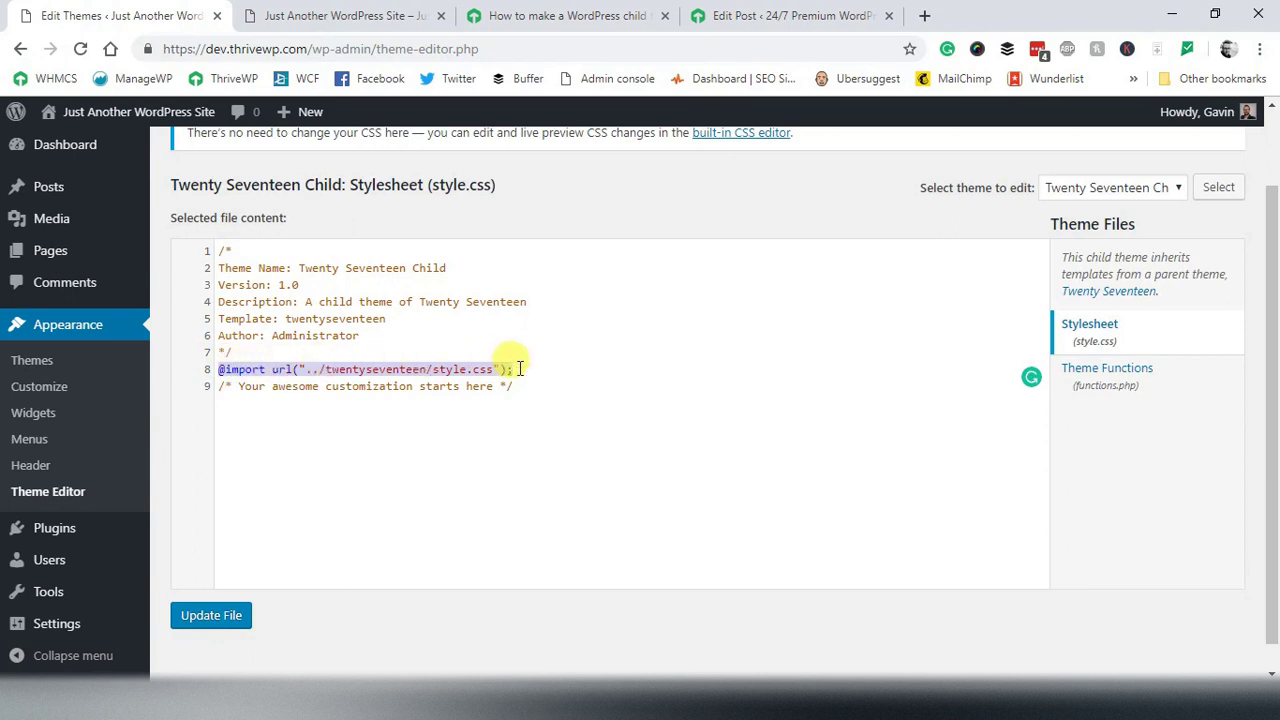
{"action": "left_click", "coordinate": [1181, 393]}
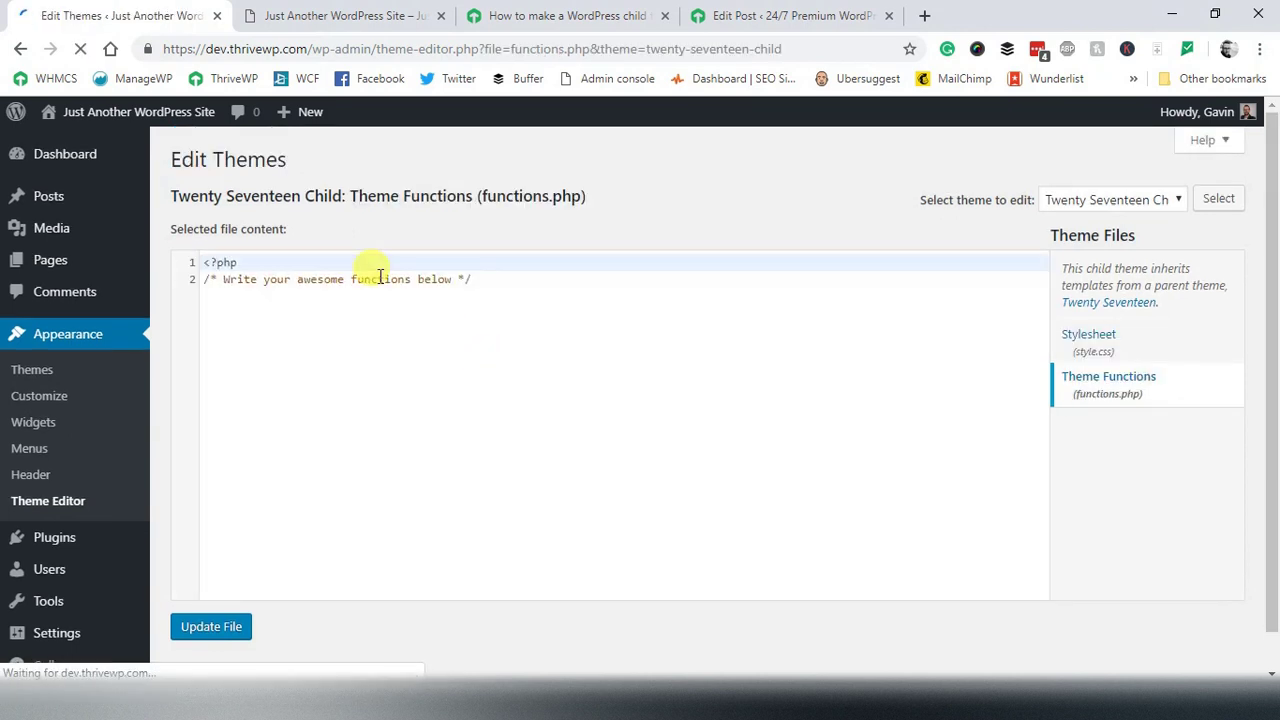
{"action": "left_click", "coordinate": [1088, 336]}
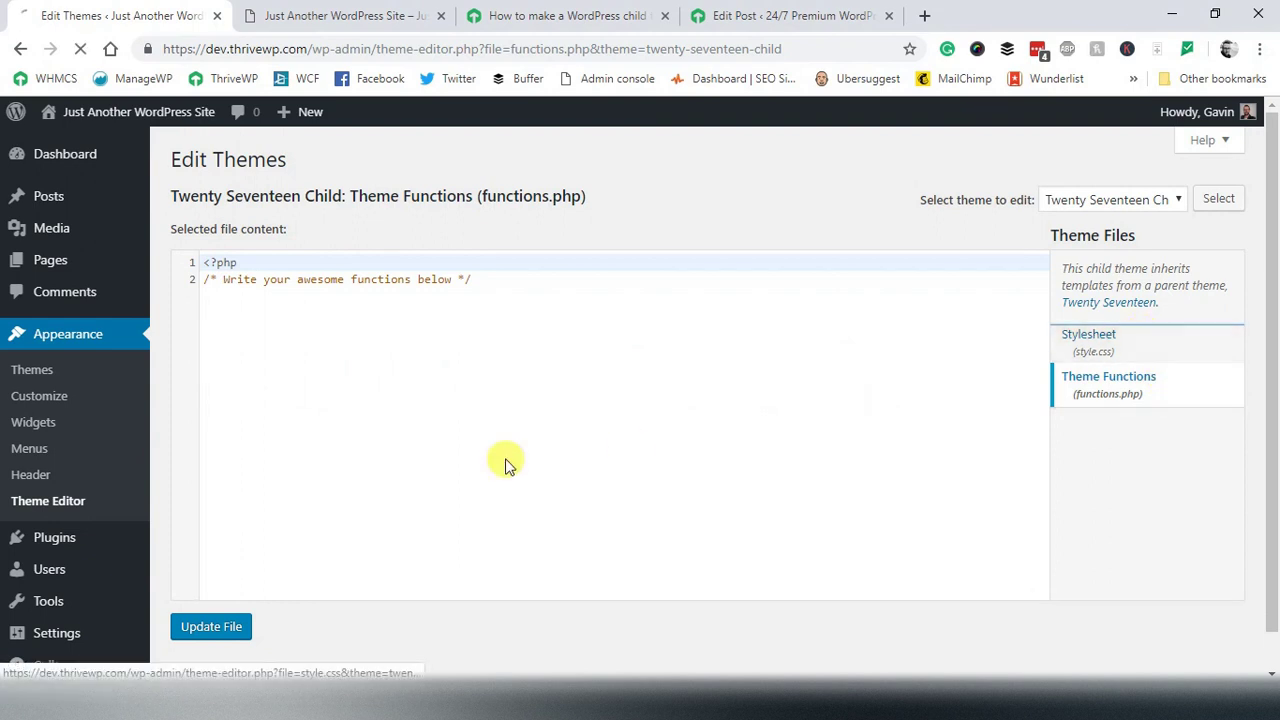
{"action": "left_click_drag", "start_coordinate": [216, 463], "coordinate": [563, 469]}
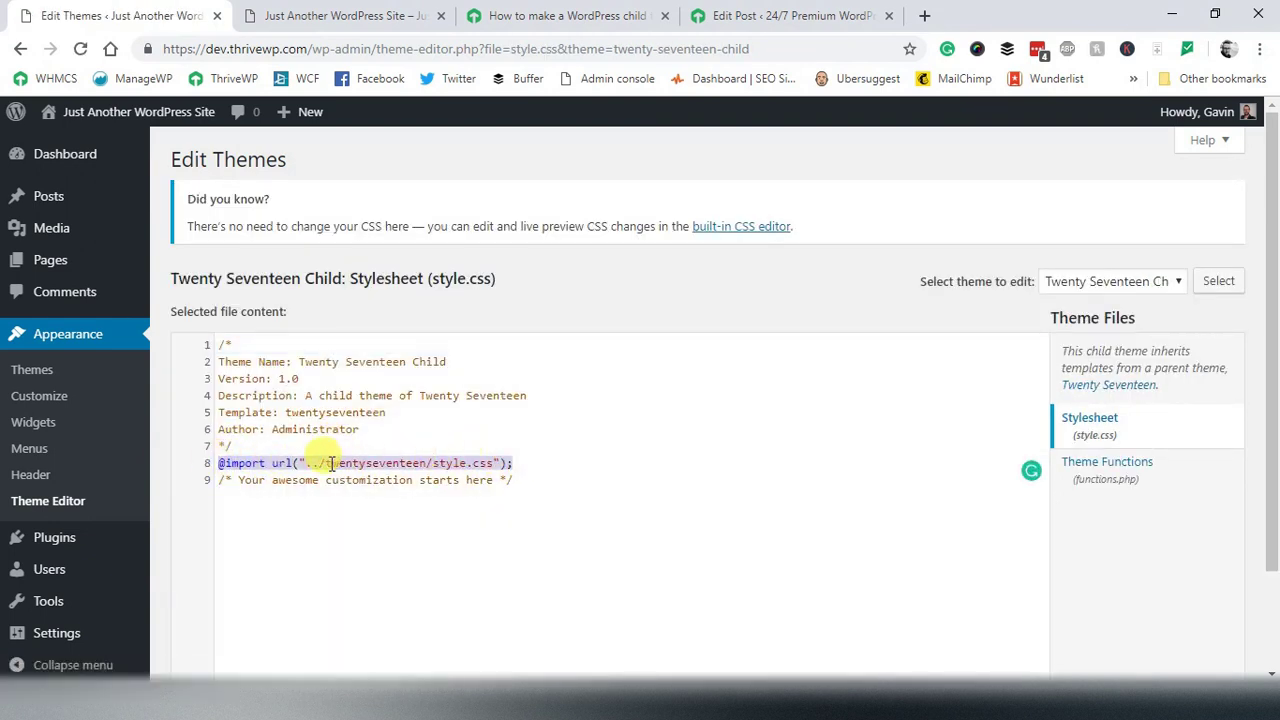
{"action": "left_click_drag", "start_coordinate": [331, 465], "coordinate": [533, 460]}
{"action": "scroll", "coordinate": [533, 460], "scroll_direction": "down", "scroll_amount": 1}
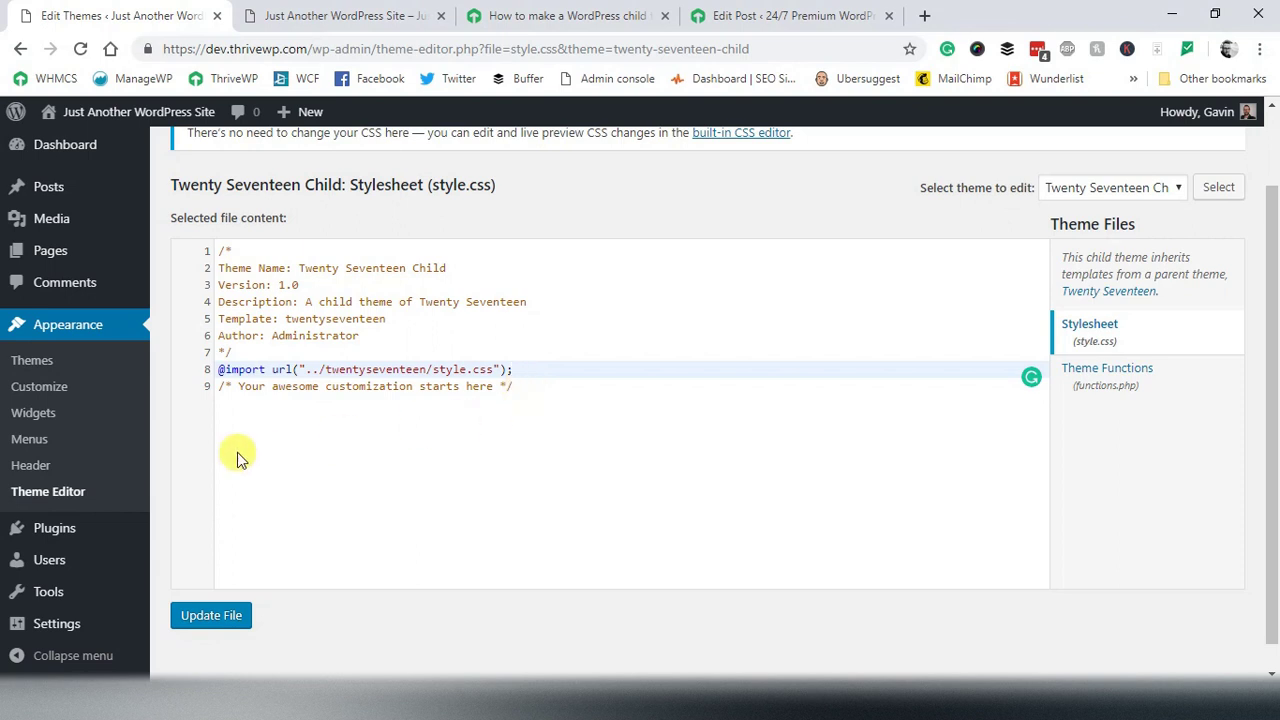
{"action": "left_click_drag", "start_coordinate": [208, 248], "coordinate": [523, 386]}
{"action": "left_click", "coordinate": [548, 395]}
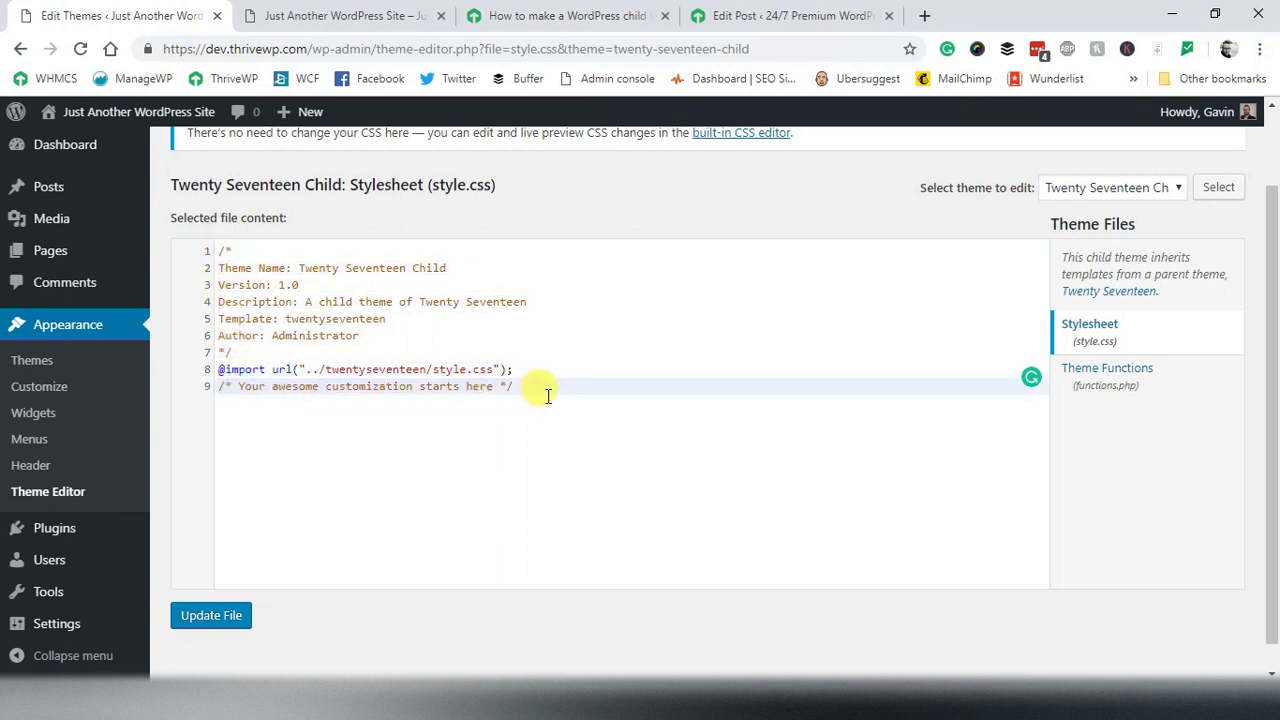
{"action": "mouse_move", "coordinate": [528, 708]}
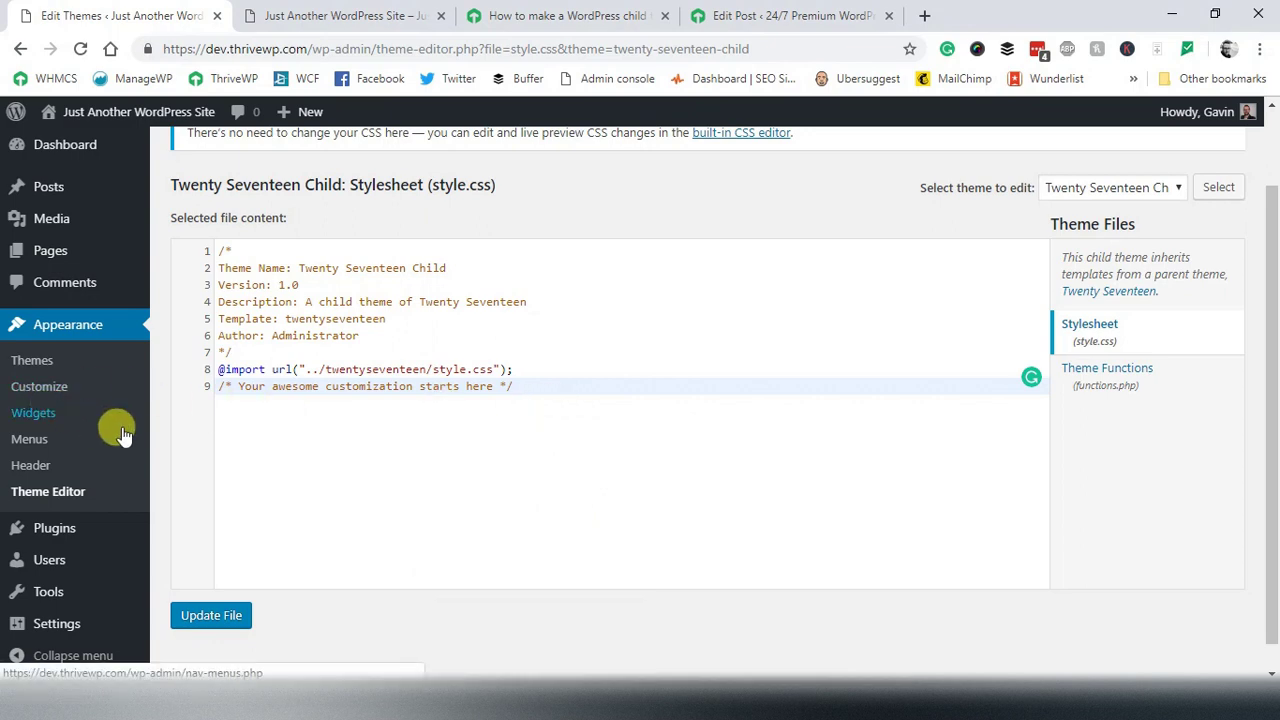
Deactivate the Childify Me plugin and delete it along with its data.
{"action": "scroll", "coordinate": [157, 486], "scroll_direction": "up", "scroll_amount": 2}
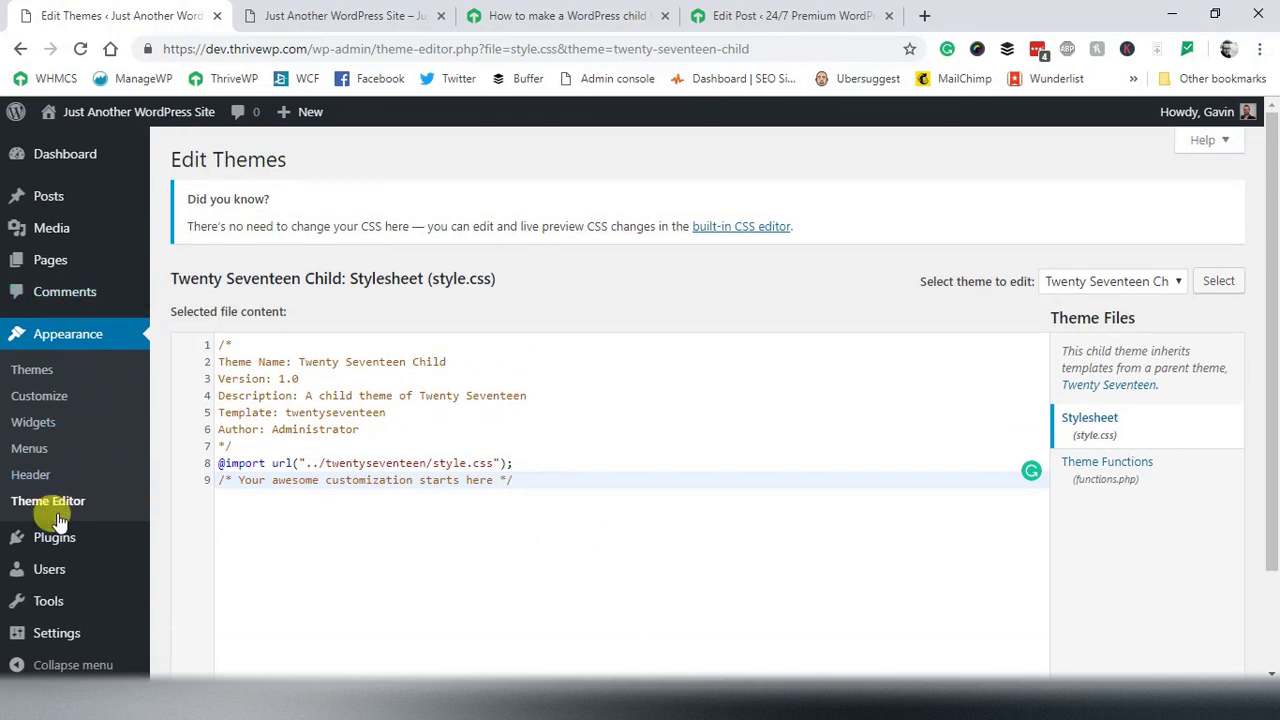
{"action": "left_click", "coordinate": [52, 548]}
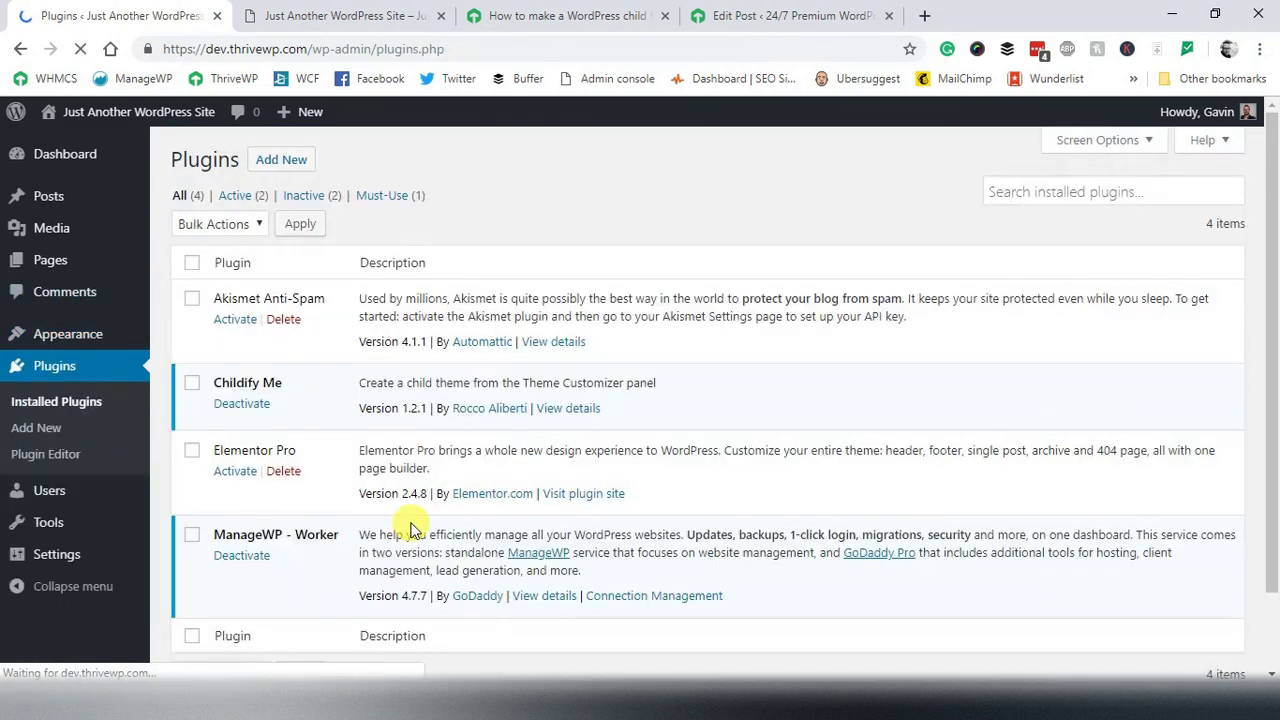
{"action": "left_click", "coordinate": [258, 415]}
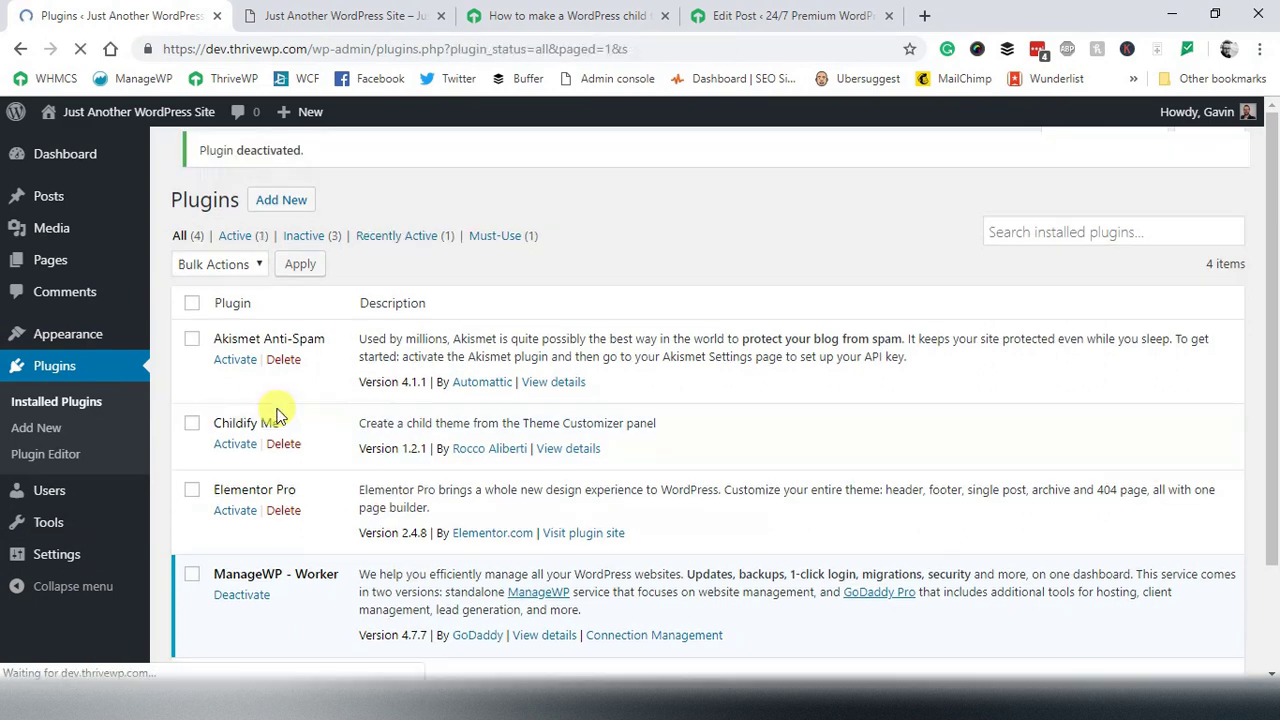
{"action": "left_click", "coordinate": [283, 458]}
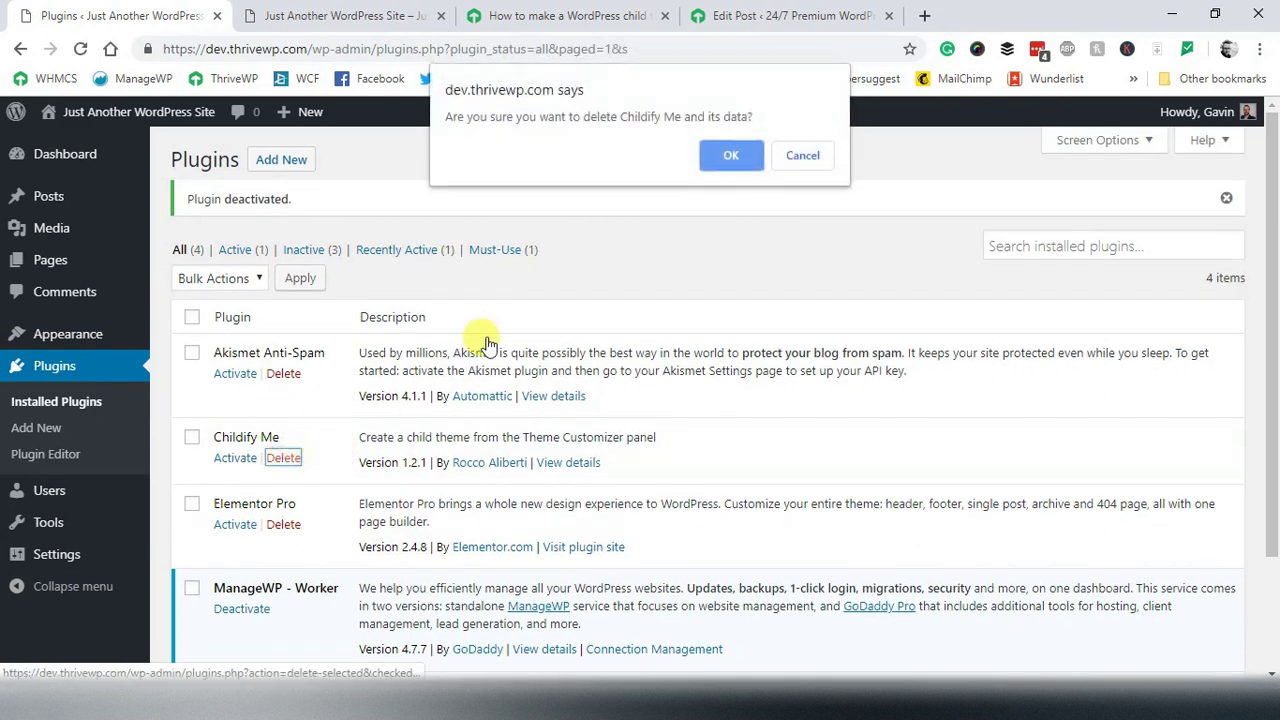
{"action": "left_click", "coordinate": [737, 153]}
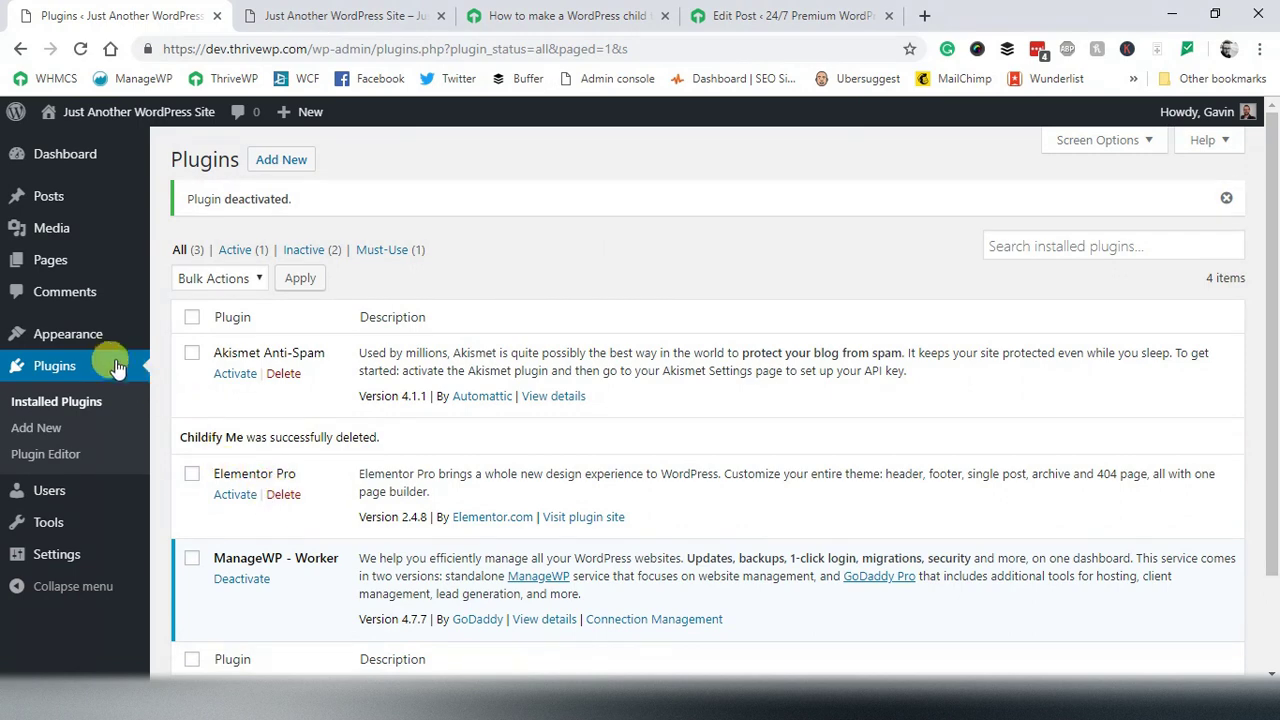
Open the Themes page to check the active child theme, reload the site's front end, and return to the Themes page.
{"action": "left_click", "coordinate": [183, 337]}
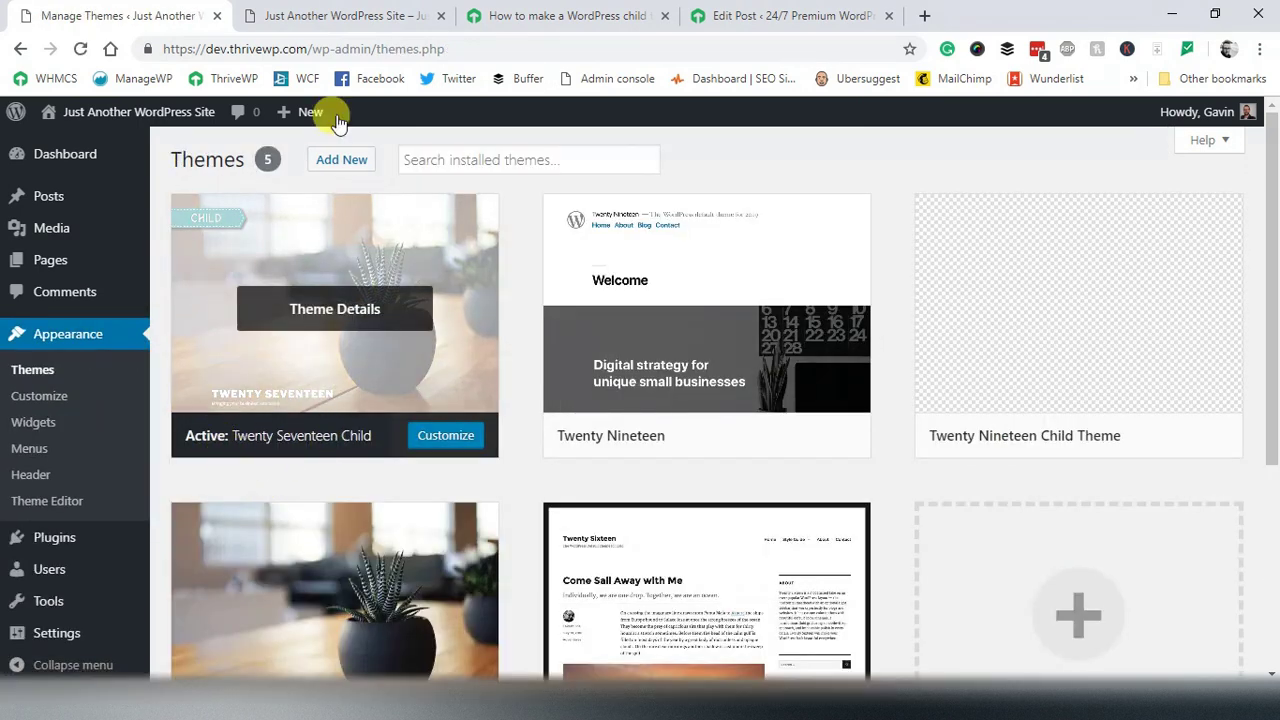
{"action": "key", "text": "ctrl+Tab"}
{"action": "left_click", "coordinate": [274, 376]}
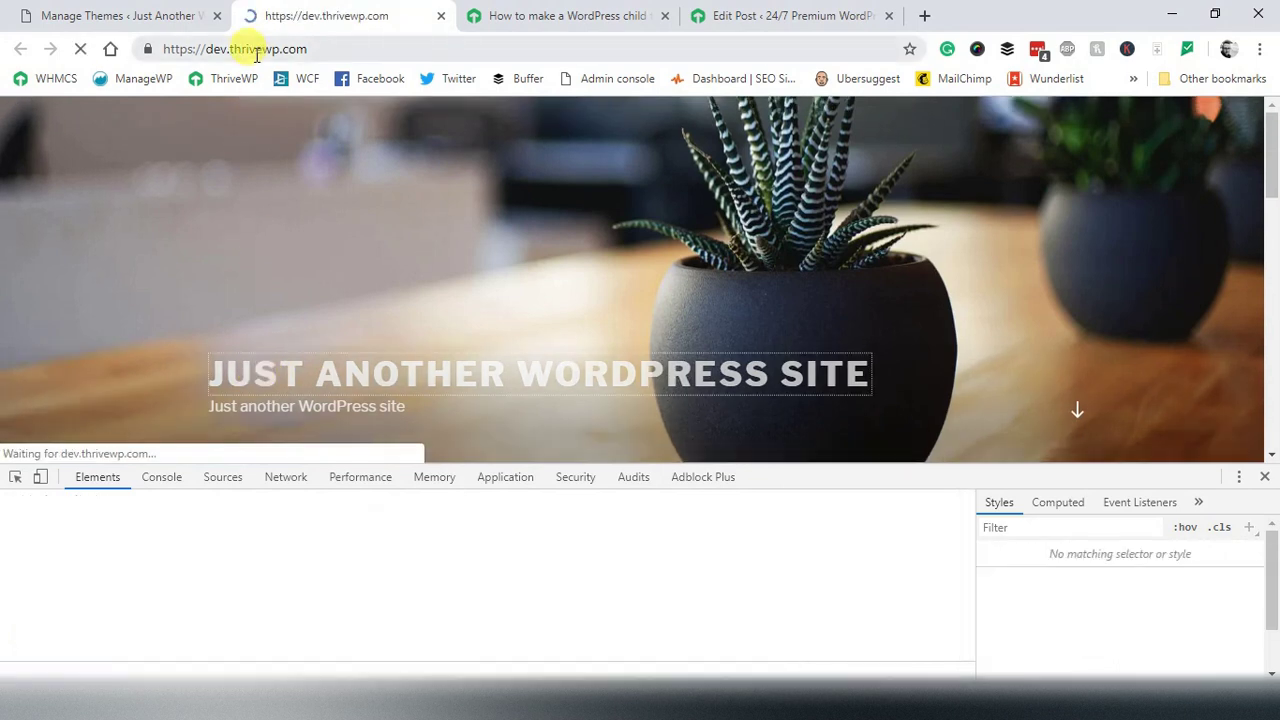
{"action": "left_click", "coordinate": [120, 15]}
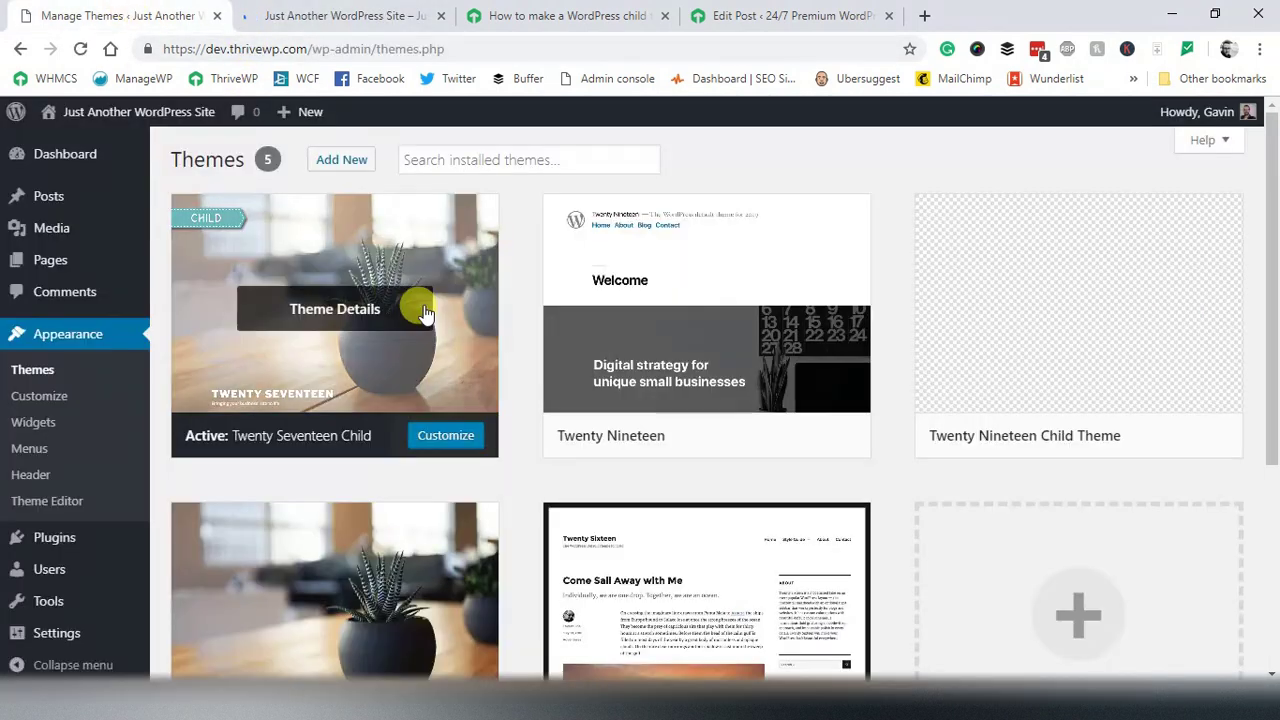